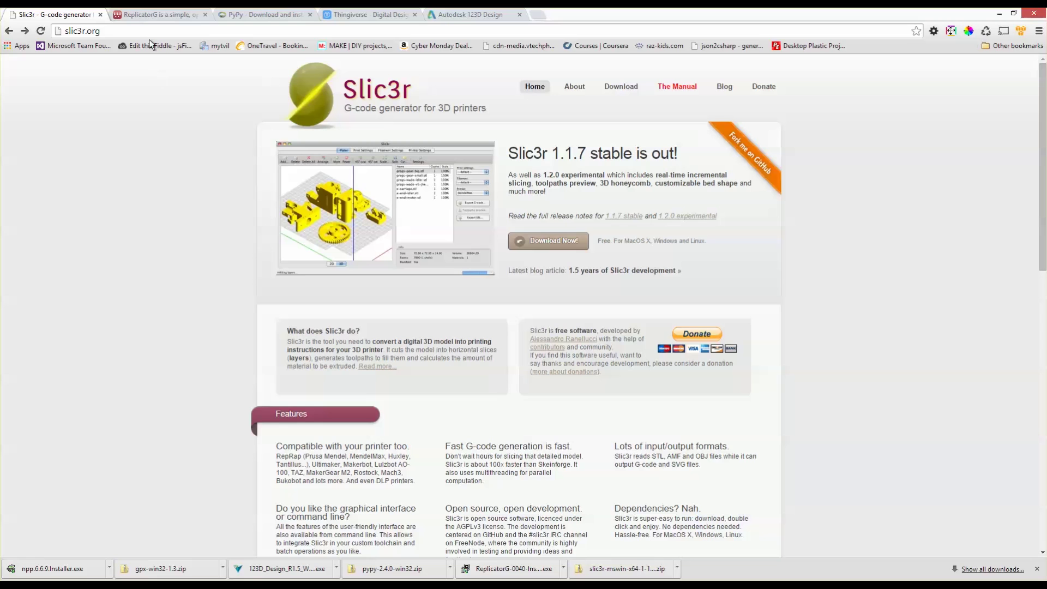
- Look over the open ReplicatorG, Slic3r, PyPy, Thingiverse and Autodesk 123D Design web pages
left_click(141, 16)
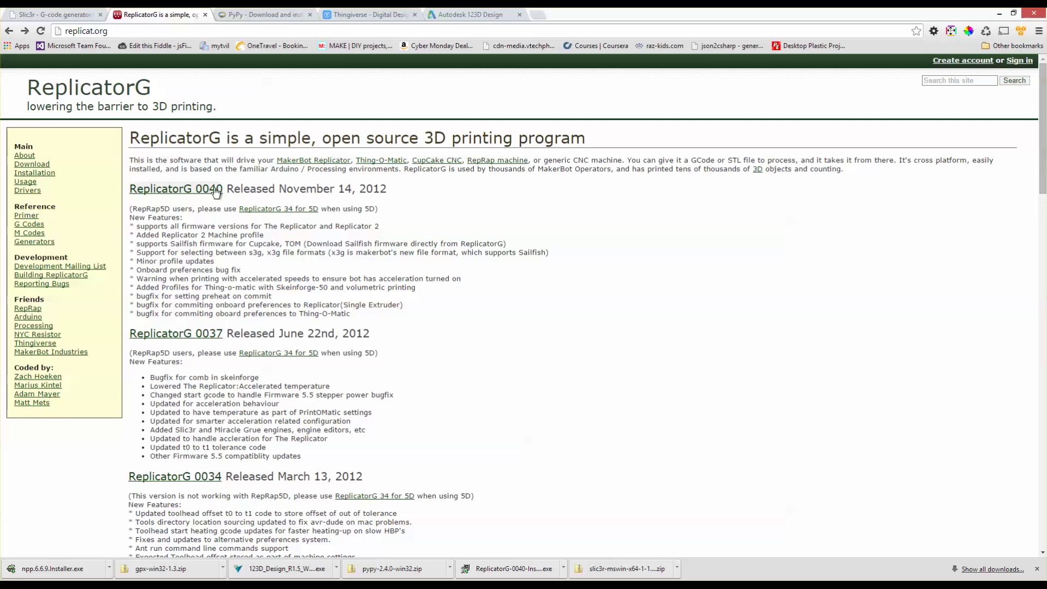
left_click(57, 15)
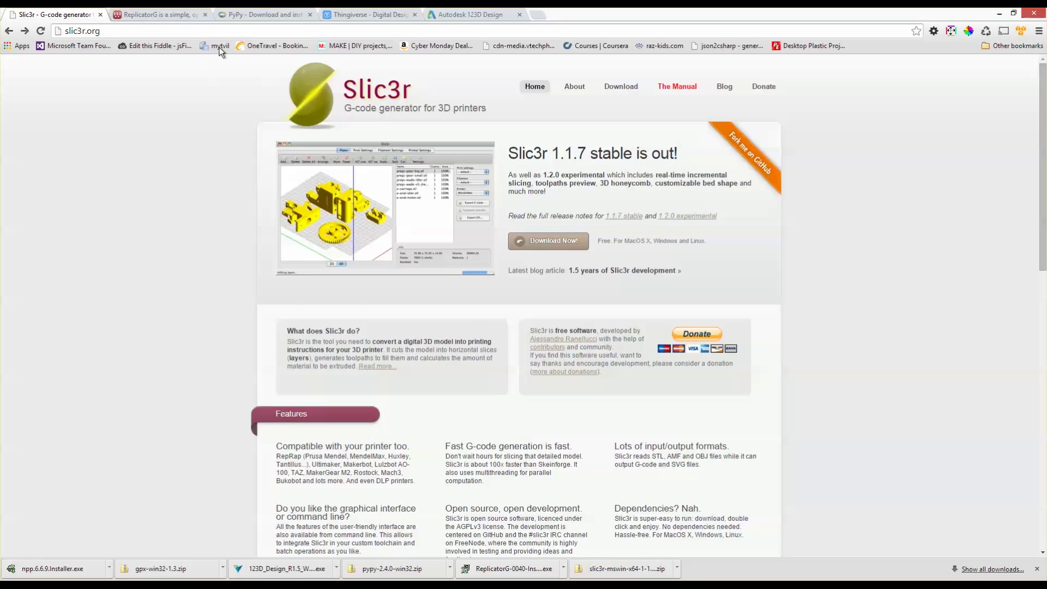
left_click(240, 15)
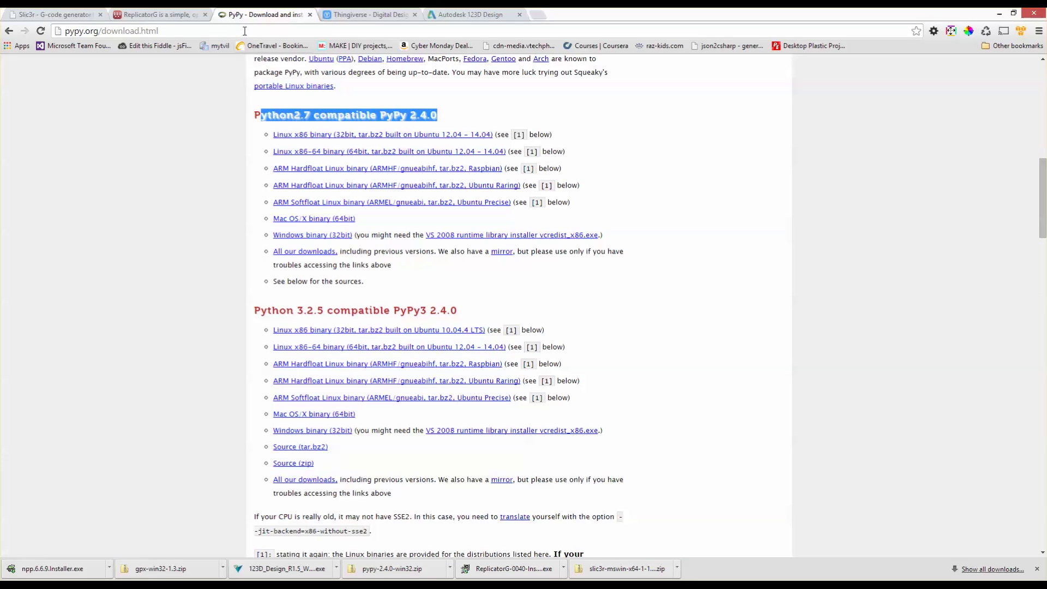
left_click(345, 15)
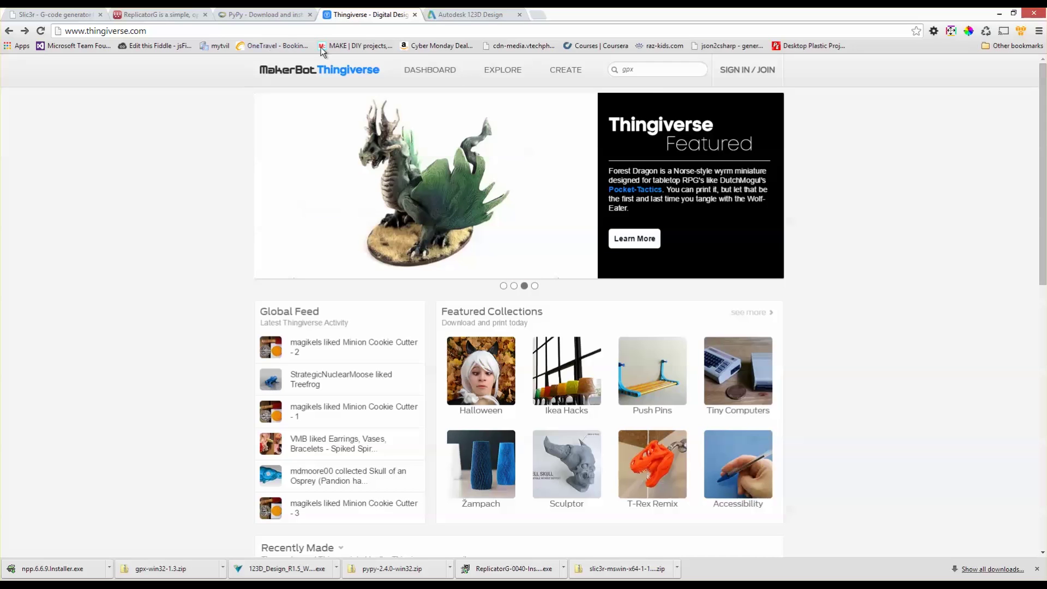
left_click(437, 15)
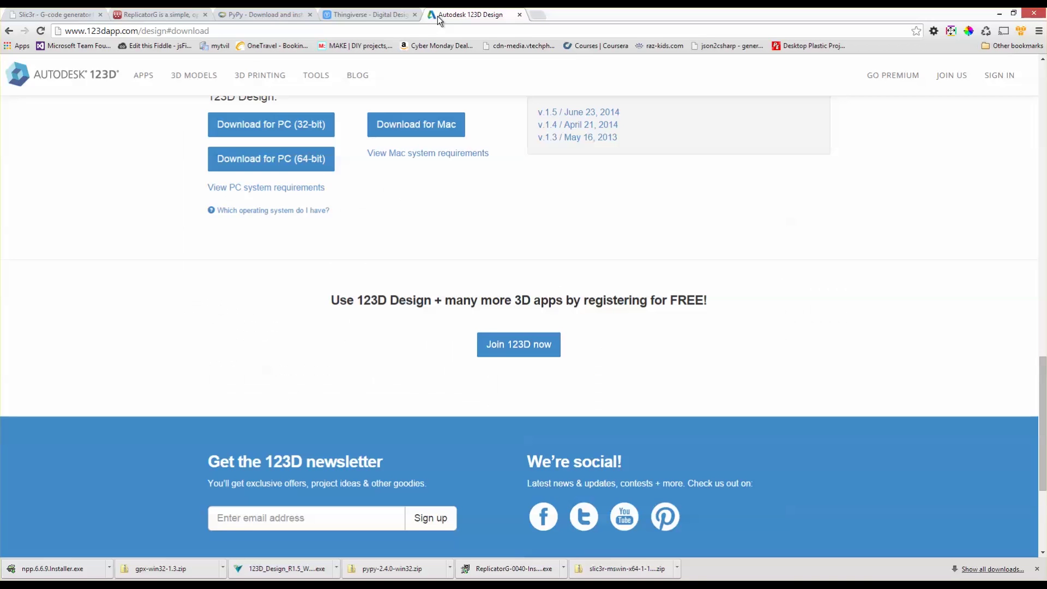
scroll(448, 205, "up", 7)
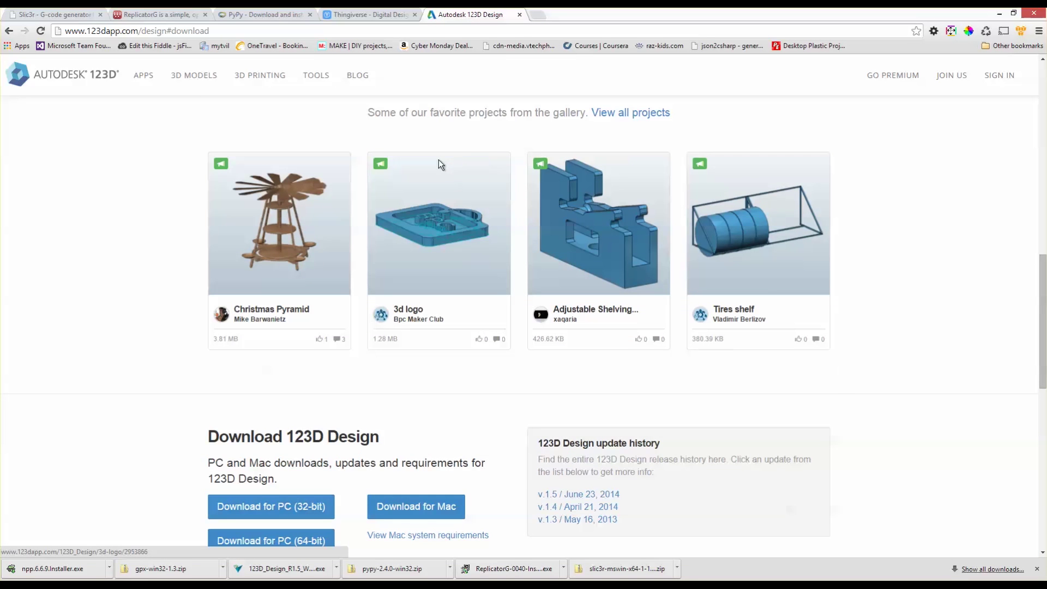
scroll(440, 164, "up", 5)
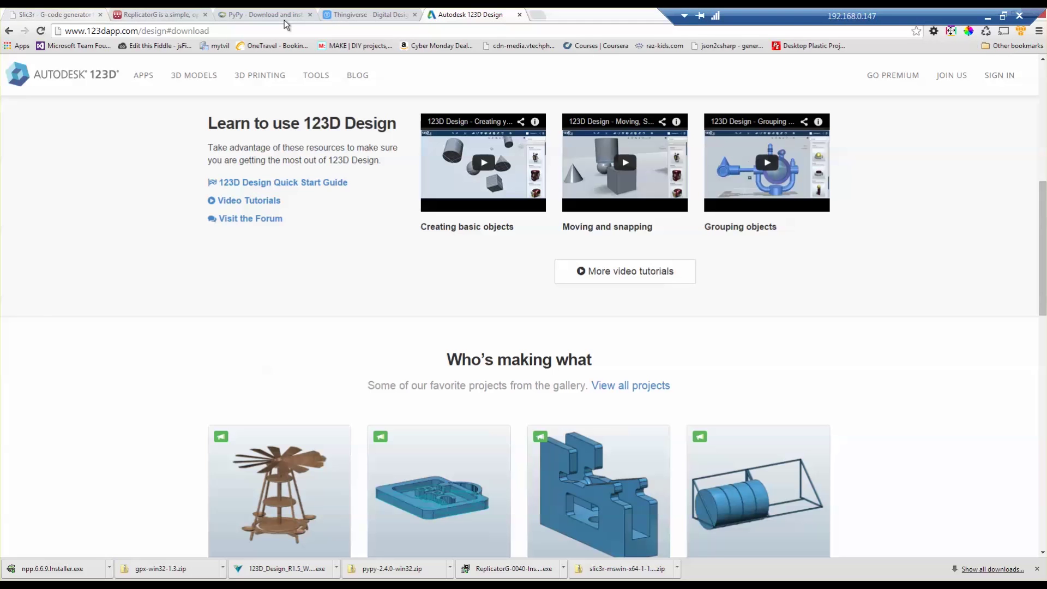
- Open the list of precompiled Windows packages from the Slic3r website's download page
mouse_move(144, 75)
left_click(55, 14)
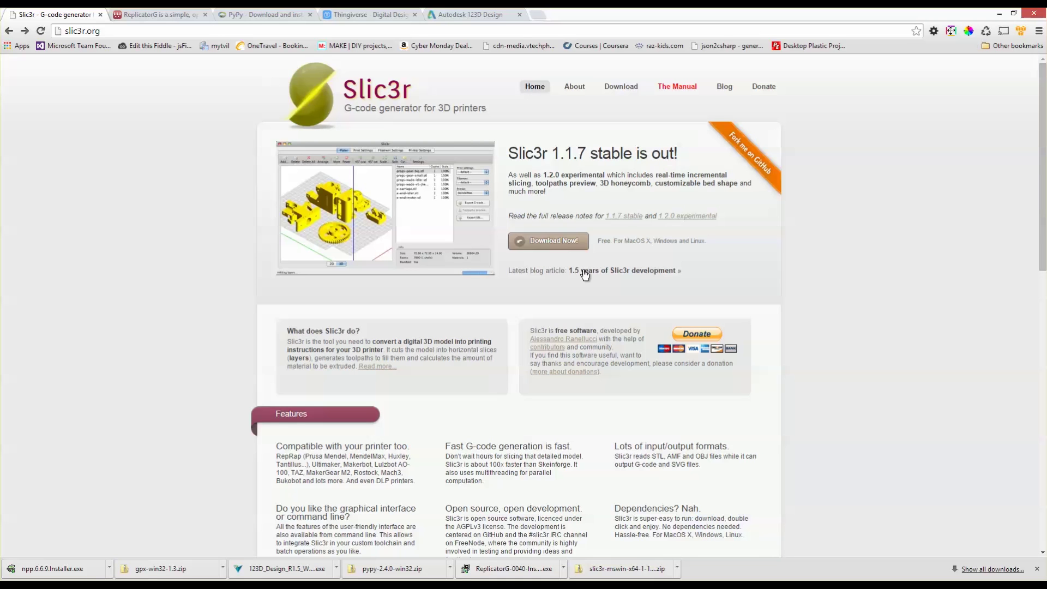
left_click(558, 247)
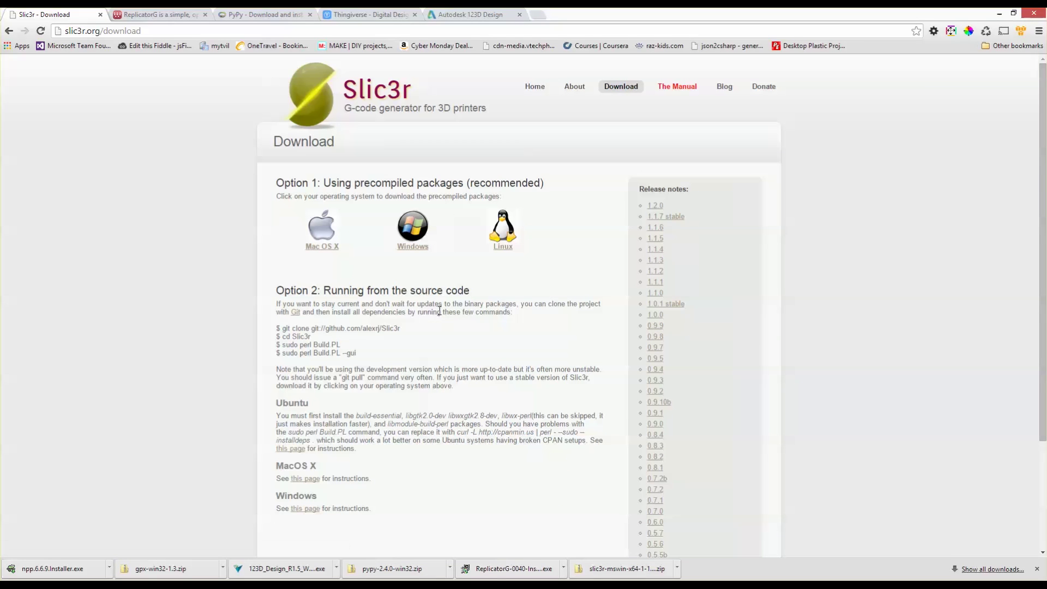
left_click(413, 227)
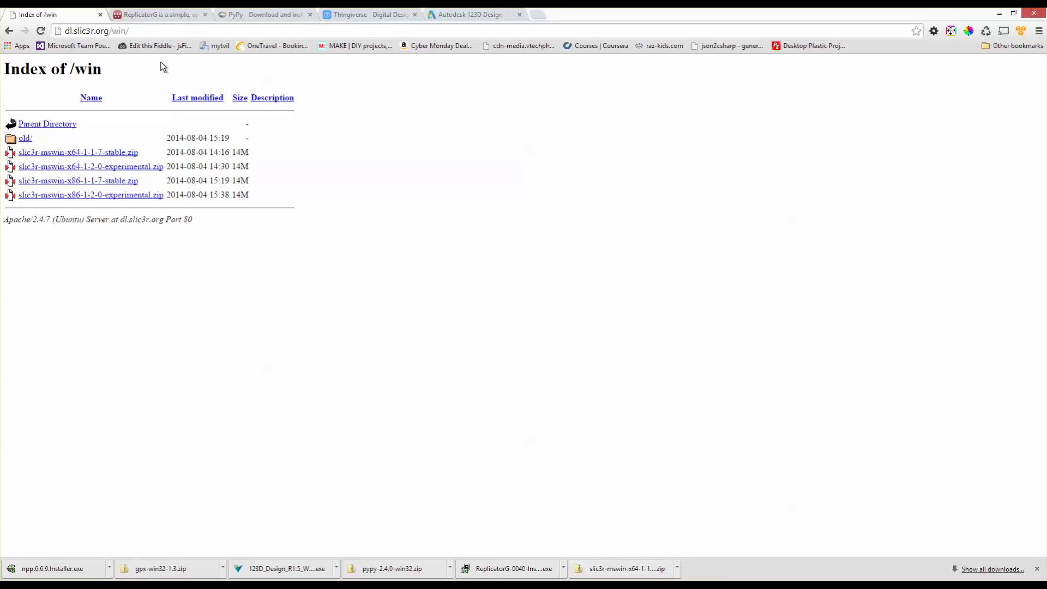
- Open the ReplicatorG 0040 downloads list and look through the Python2.7 compatible PyPy 2.4.0 section on the PyPy download page
left_click(161, 16)
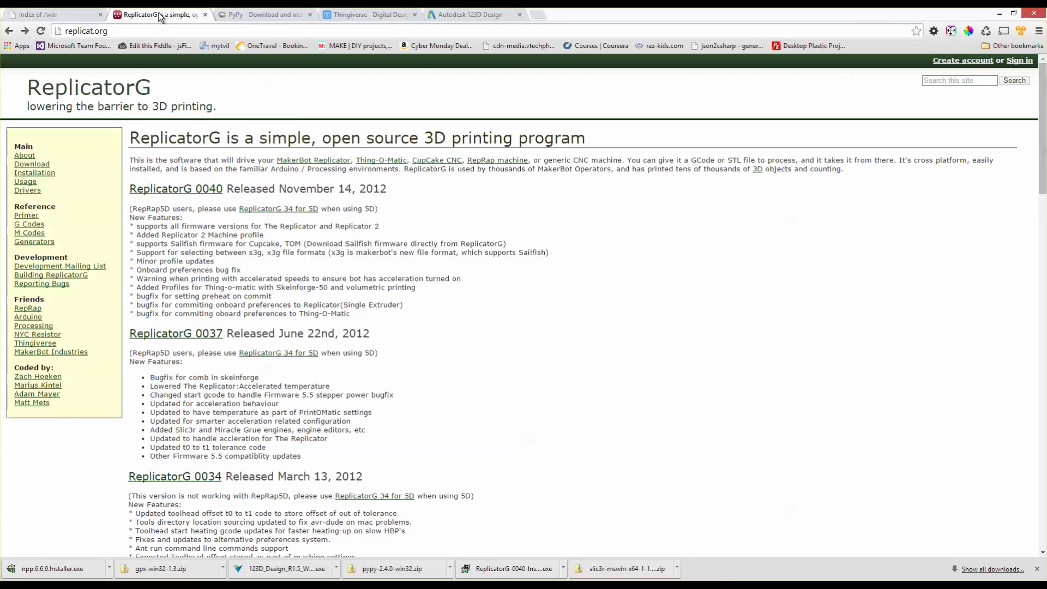
left_click(185, 190)
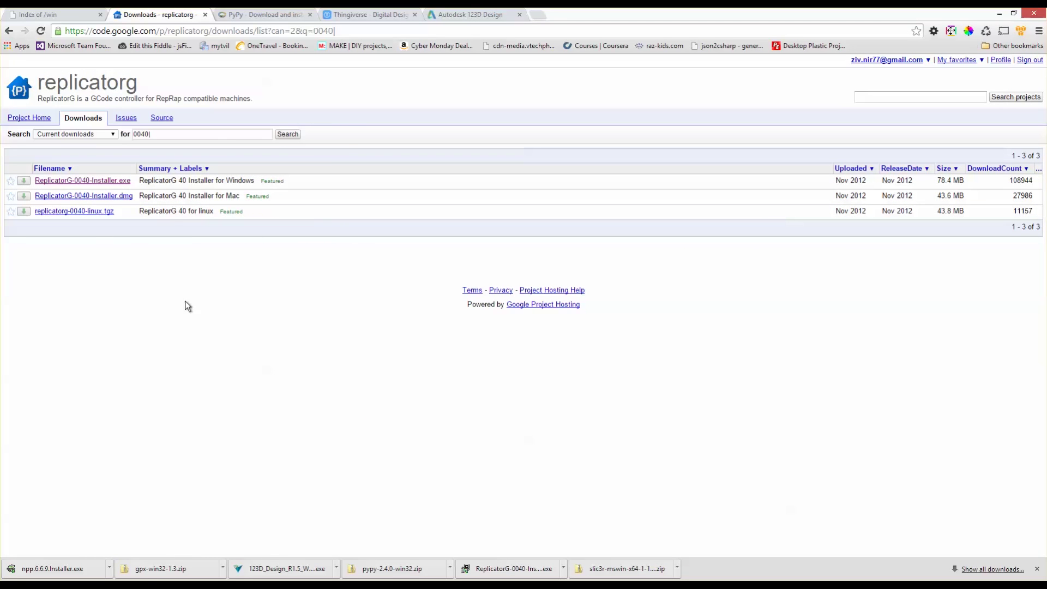
left_click(248, 15)
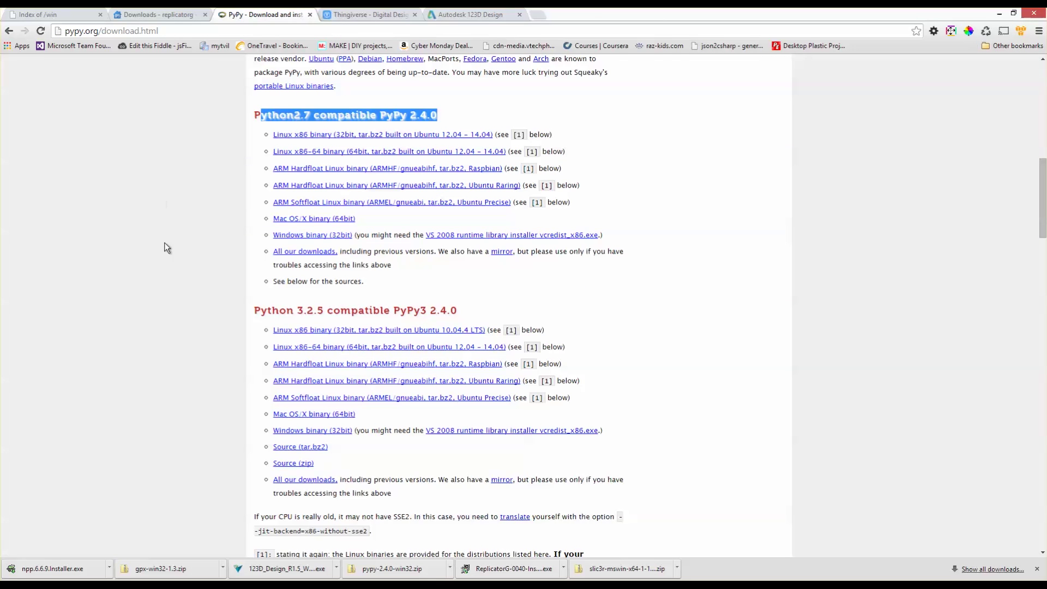
scroll(171, 173, "up", 7)
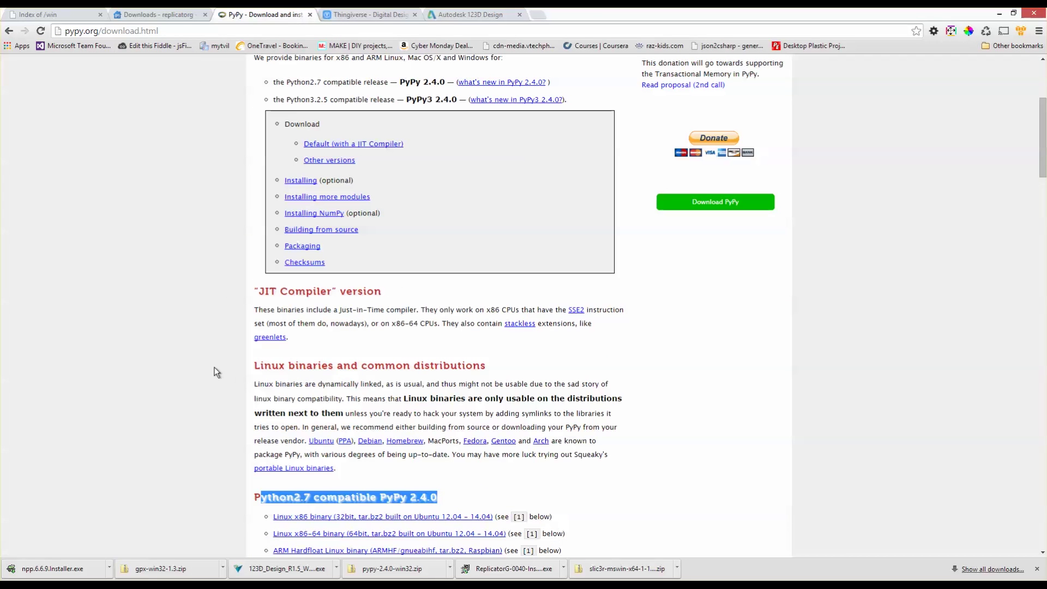
scroll(214, 368, "down", 5)
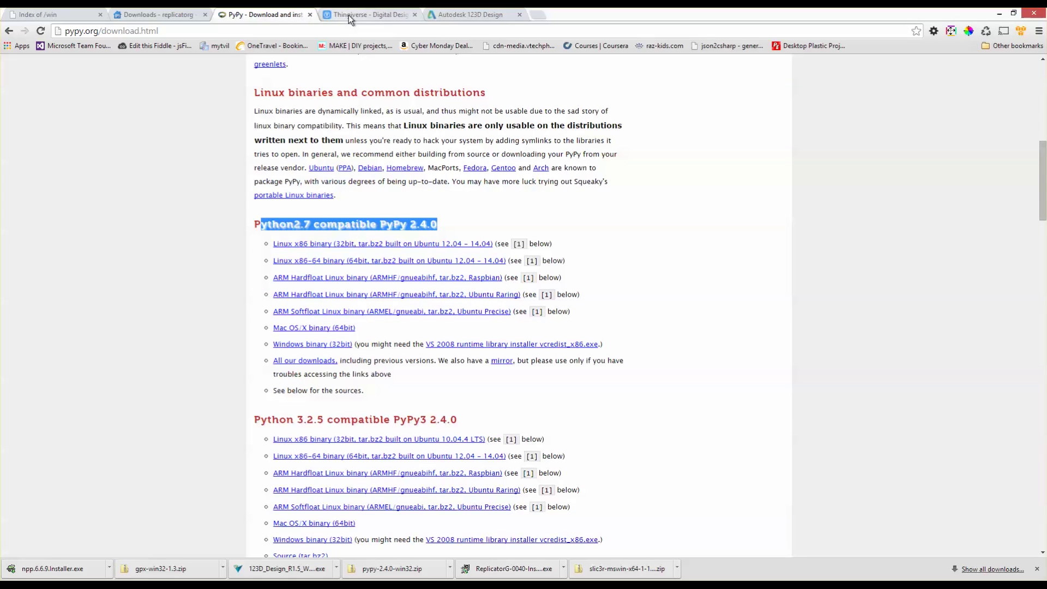
- Search Thingiverse for gpx and show the downloadable files of the GPX gcode to x3g converter
left_click(382, 17)
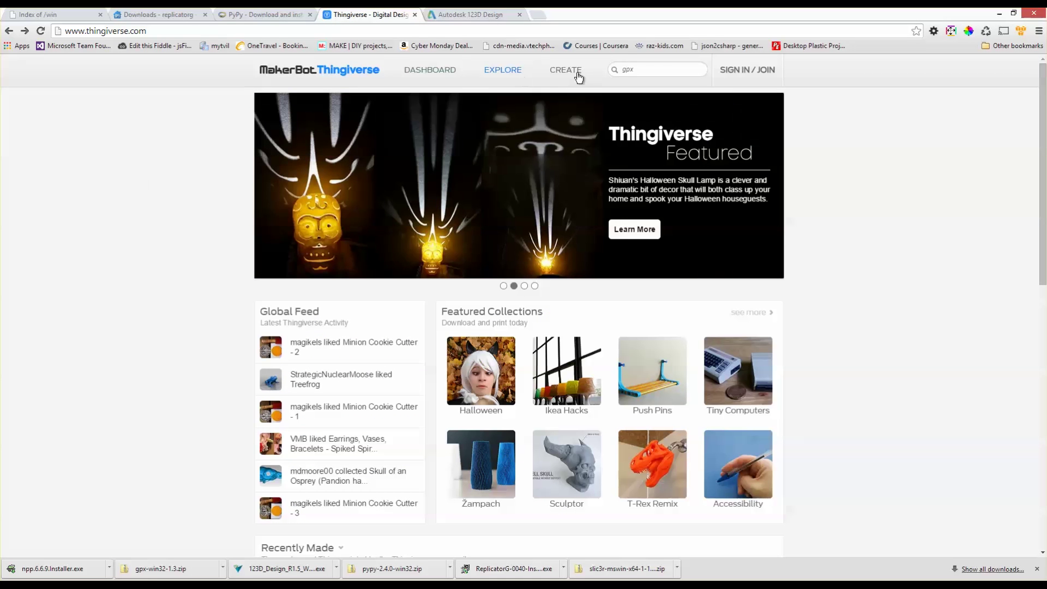
double_click(631, 70)
key("Return")
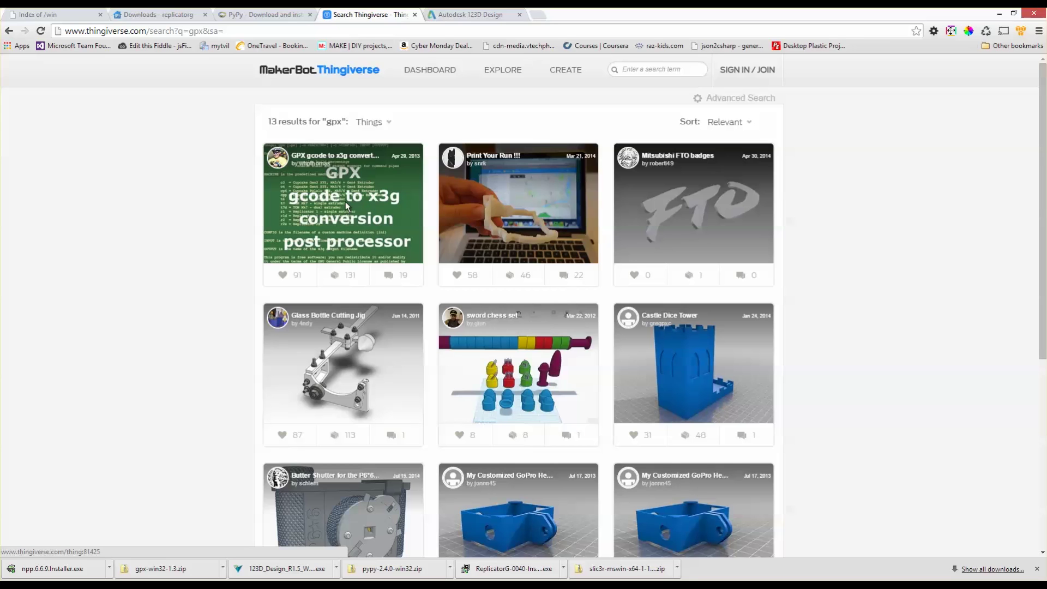
left_click(345, 202)
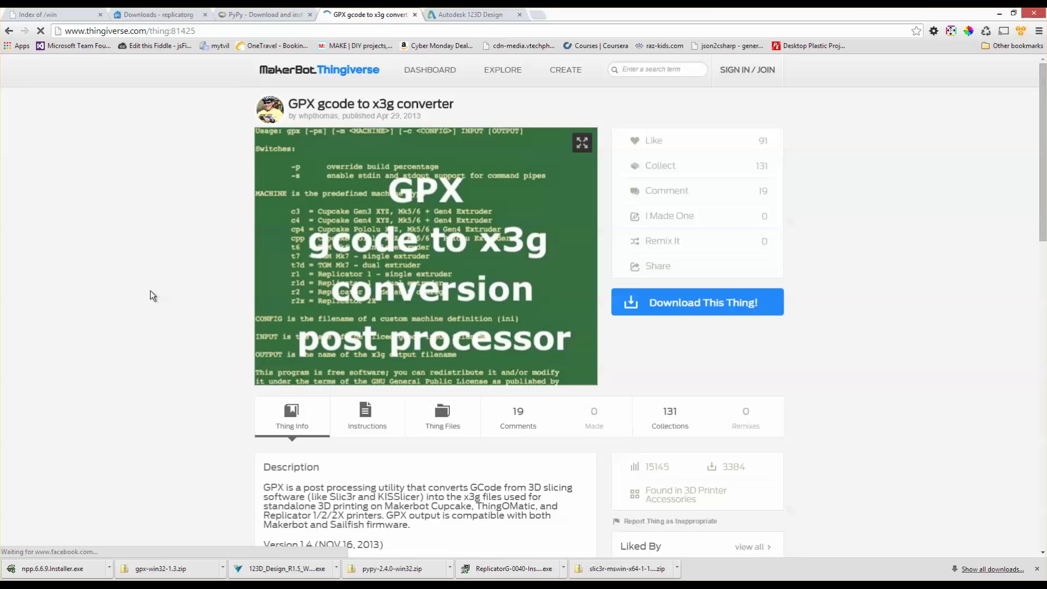
left_click(447, 417)
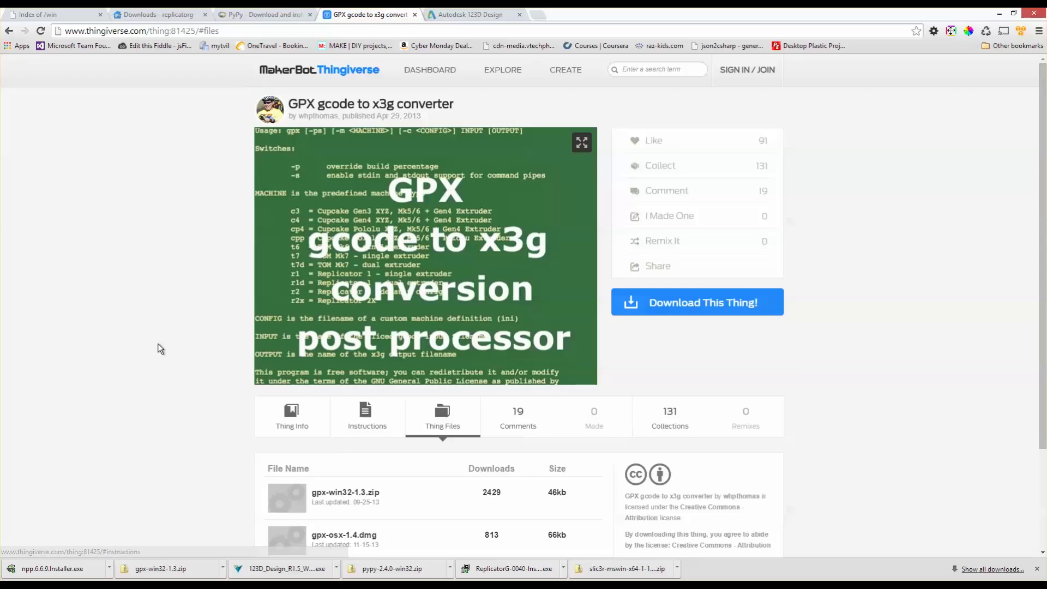
scroll(163, 351, "down", 3)
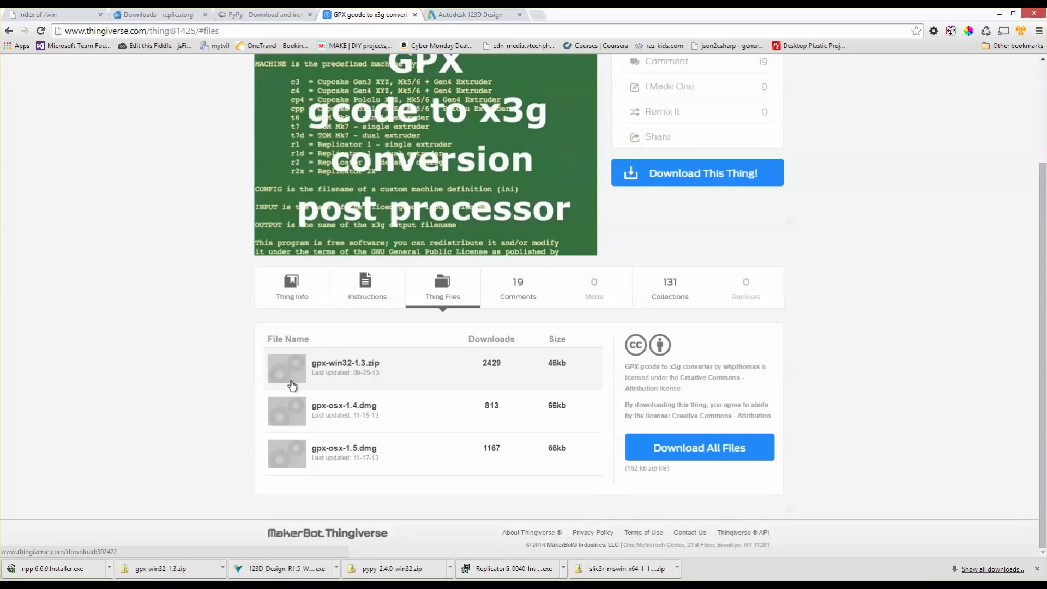
- Open the downloaded gpx-win32-1.3.zip, examine the files in its inner folder, and return to the archive root with that folder selected
left_click(455, 15)
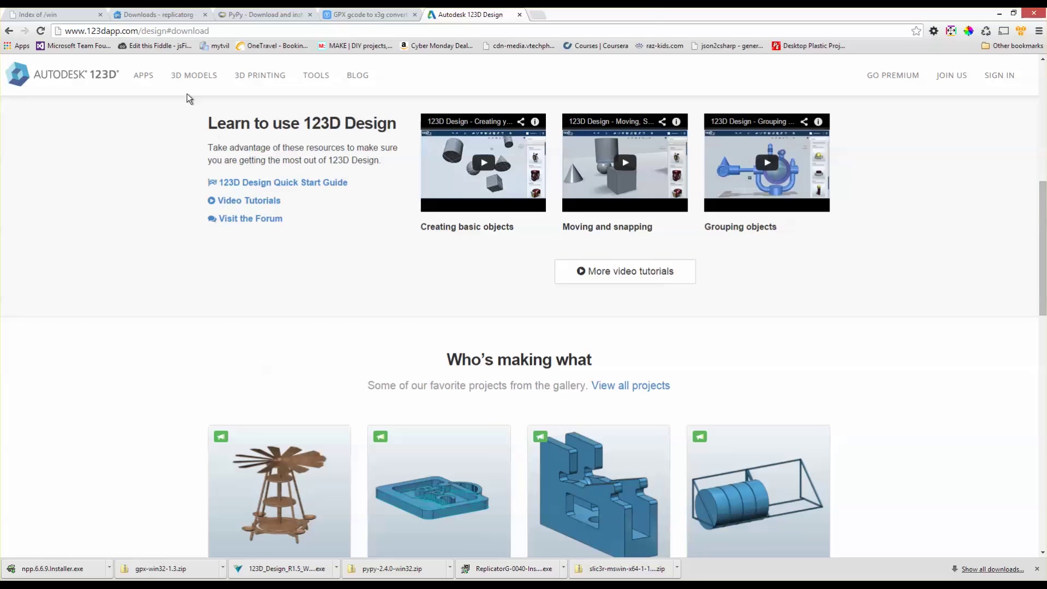
left_click(145, 75)
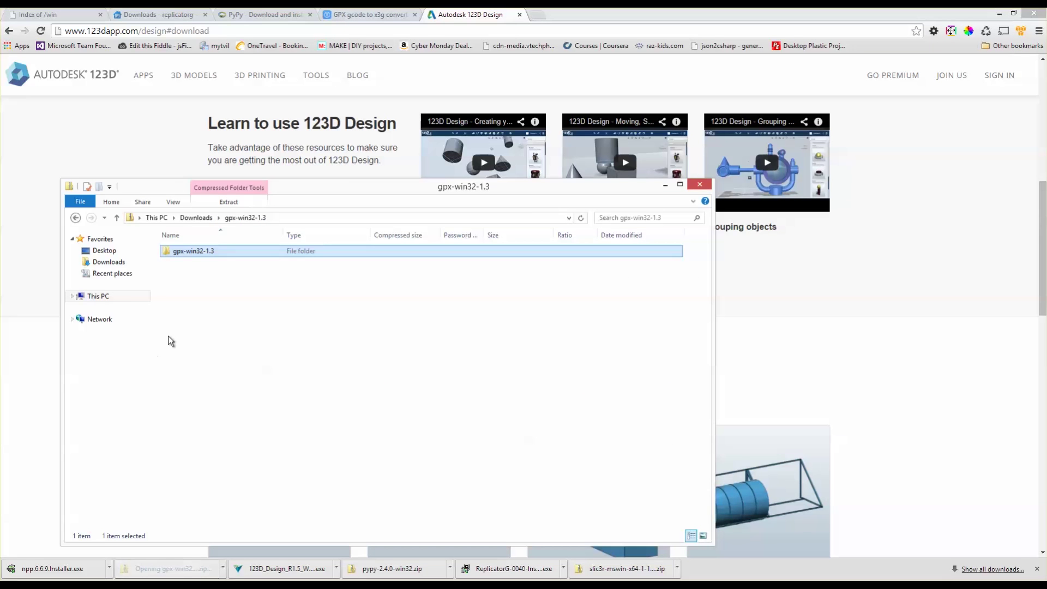
double_click(187, 259)
left_click_drag(216, 404, 156, 226)
left_click(215, 401)
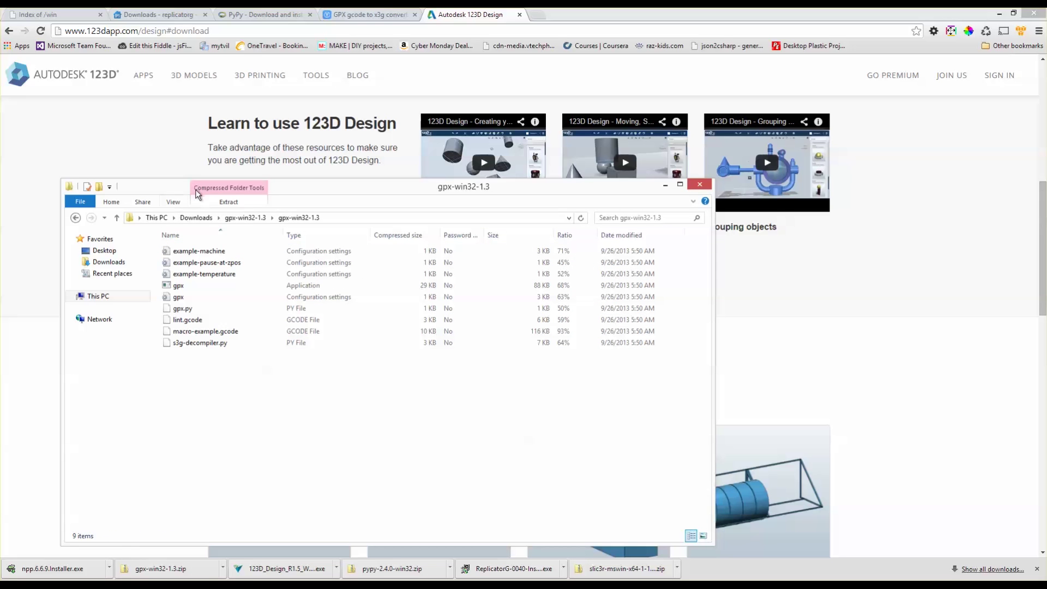
left_click(245, 217)
left_click_drag(260, 278, 191, 234)
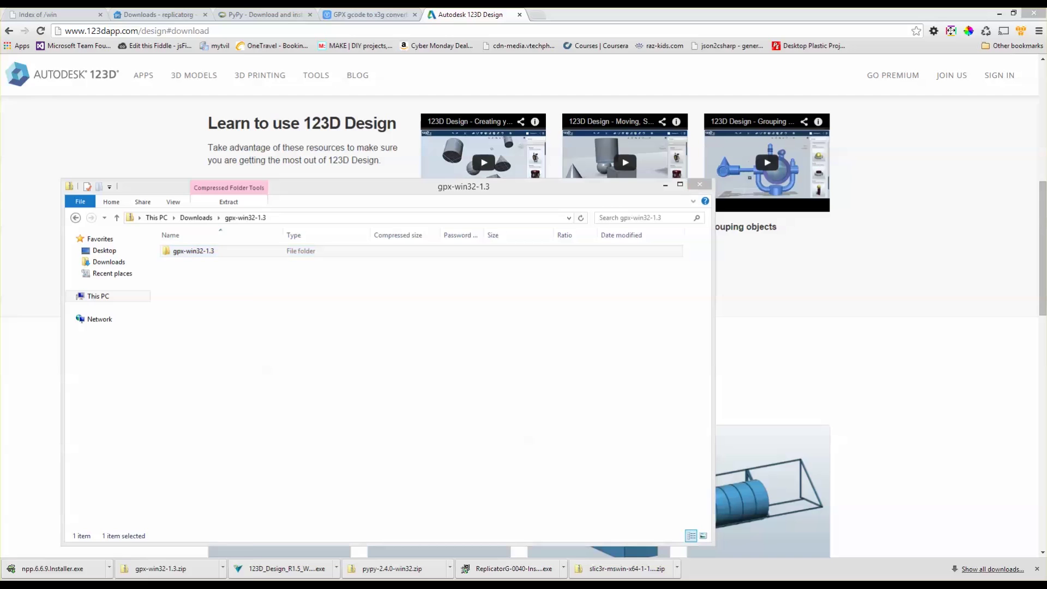
- Arrange the archive window and the My Programs\gpx-win32-1.3 folder window so both are visible, with the My Programs one in front
left_click(71, 583)
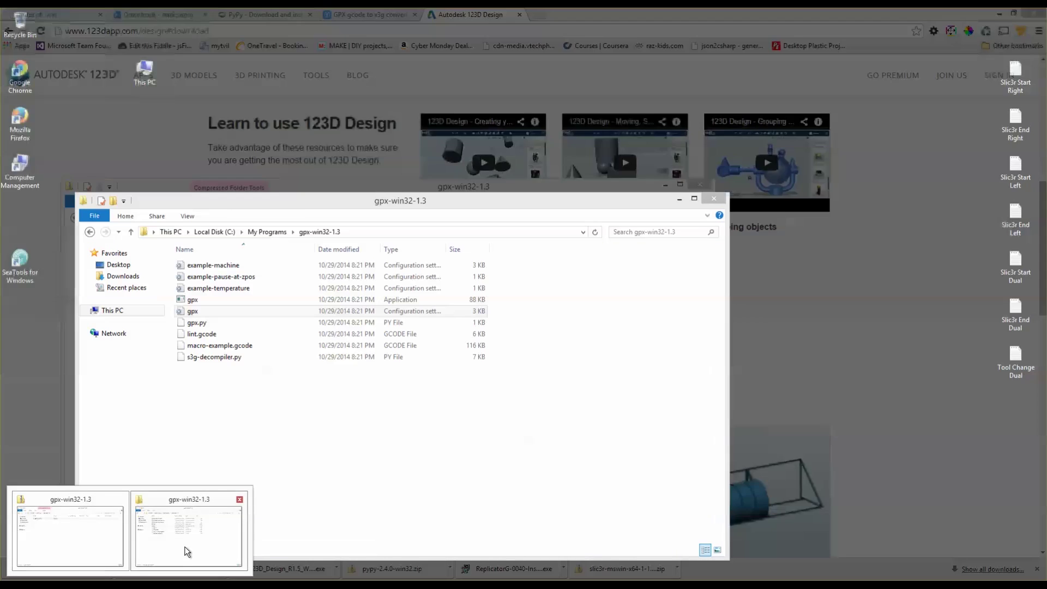
left_click(184, 546)
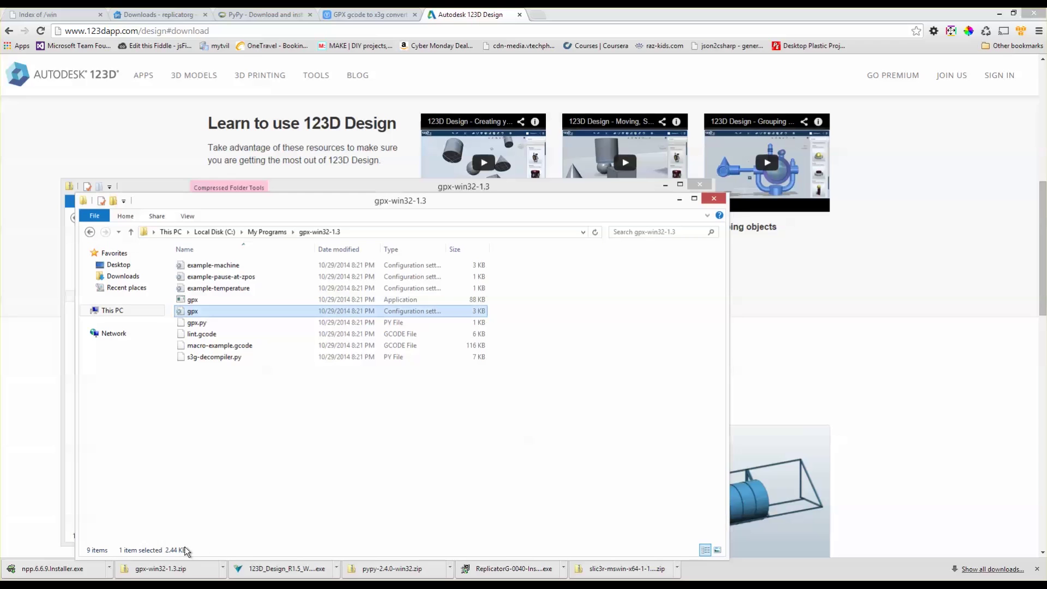
left_click(71, 583)
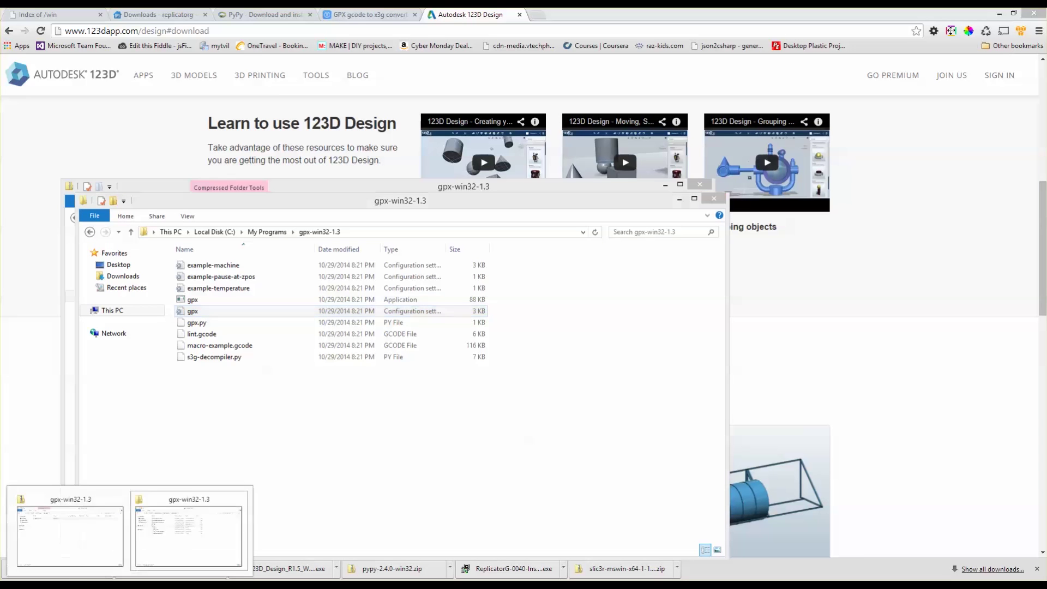
left_click(70, 544)
left_click_drag(296, 196, 392, 114)
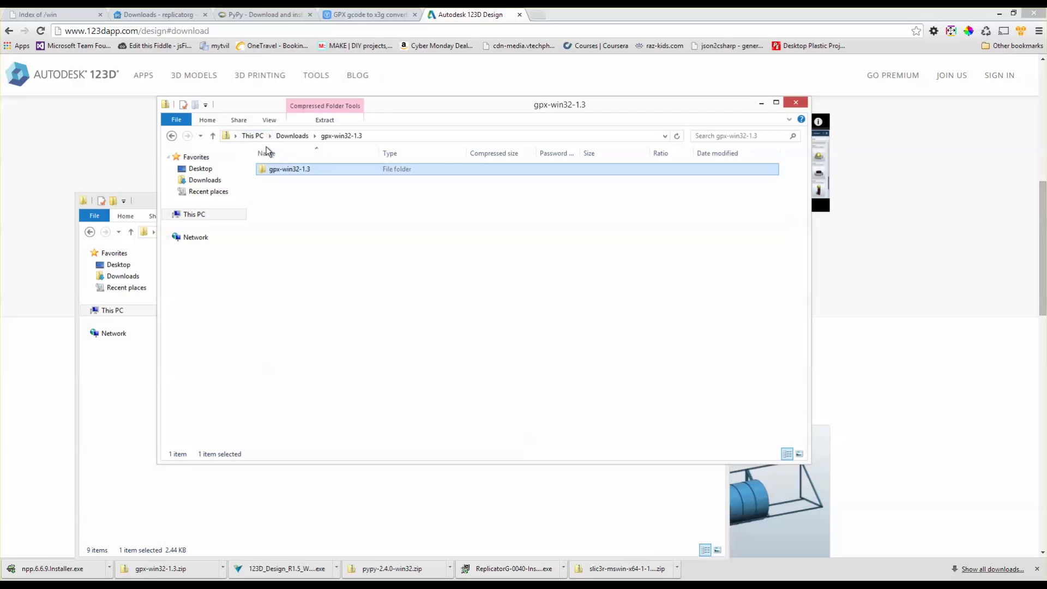
left_click_drag(404, 106, 602, 85)
left_click(296, 202)
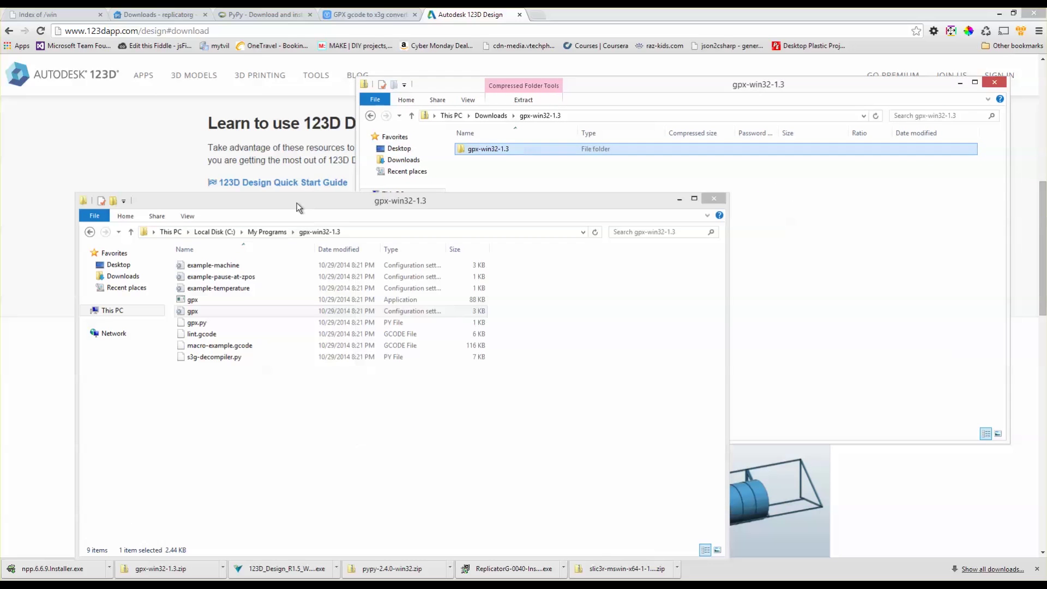
- Browse from the root of Local Disk (C:) through My Programs into the extracted gpx-win32-1.3 folder
left_click(214, 232)
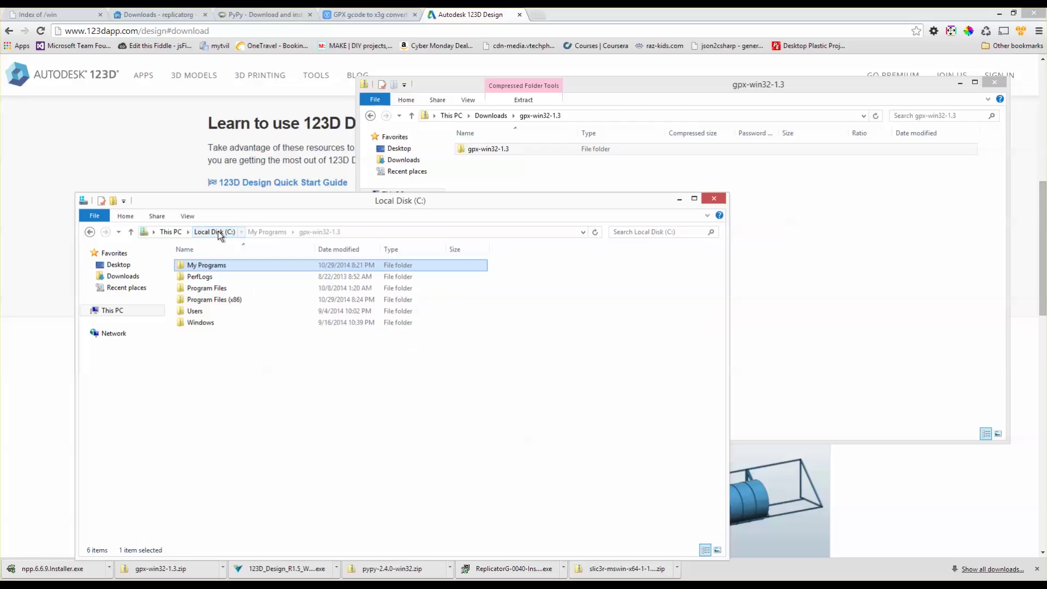
left_click(201, 266)
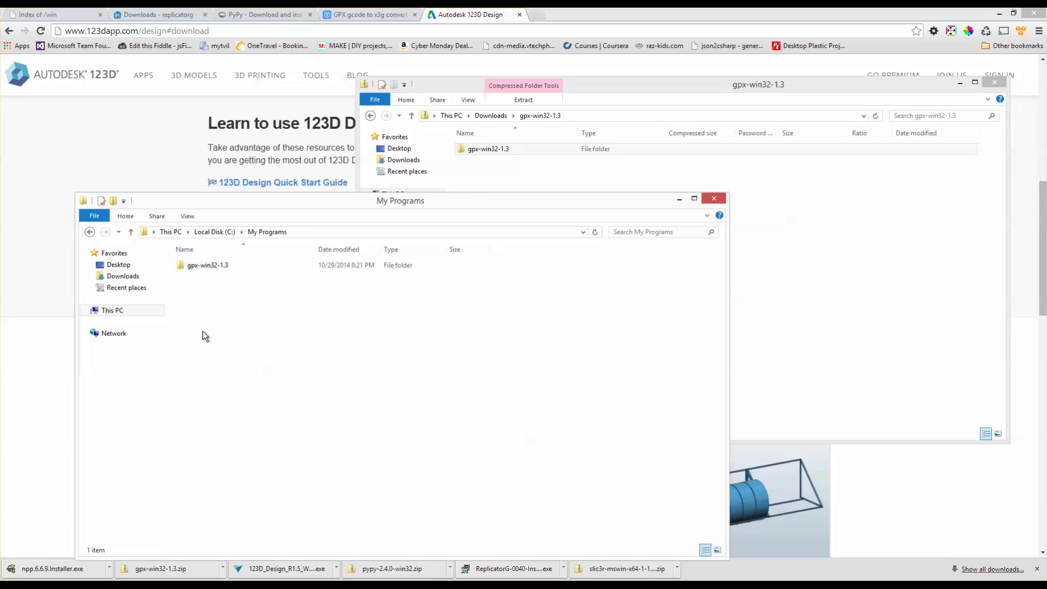
left_click(213, 271)
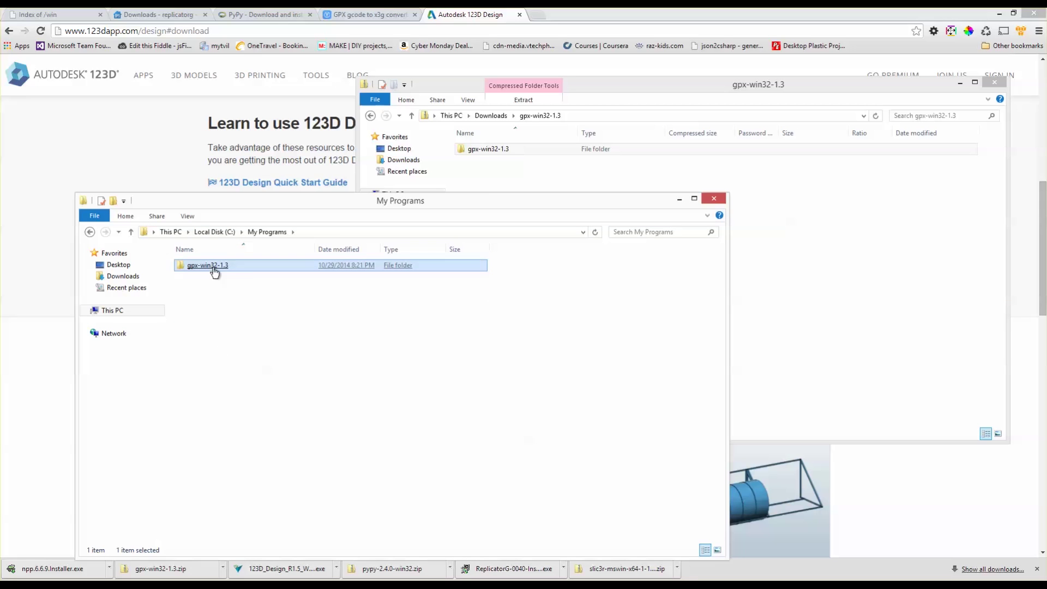
double_click(214, 272)
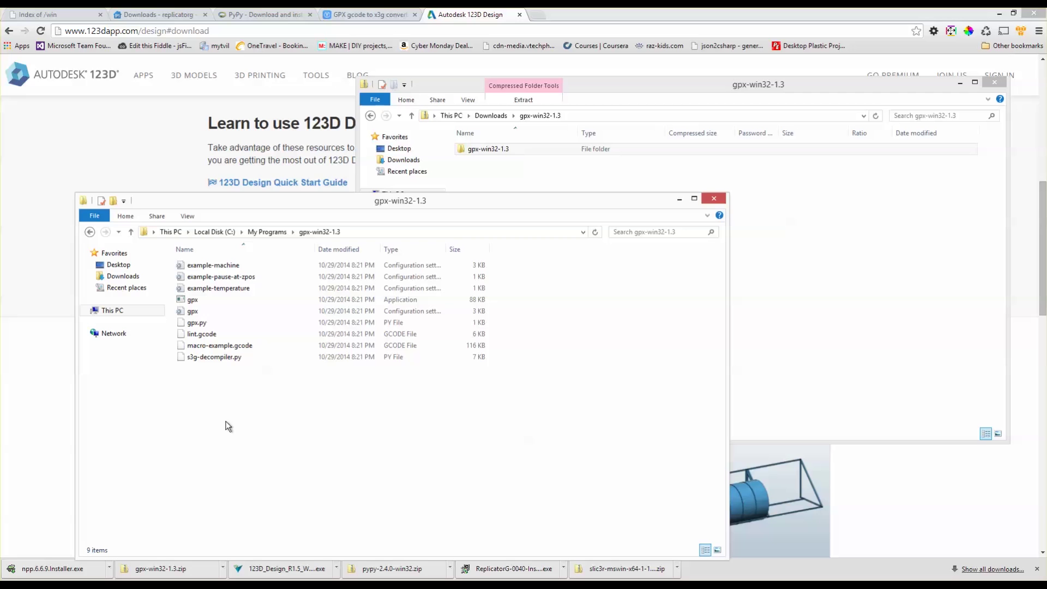
- Close the gpx-win32-1.3.zip archive window and minimize the extracted gpx-win32-1.3 folder window
left_click(993, 84)
left_click_drag(568, 205, 577, 125)
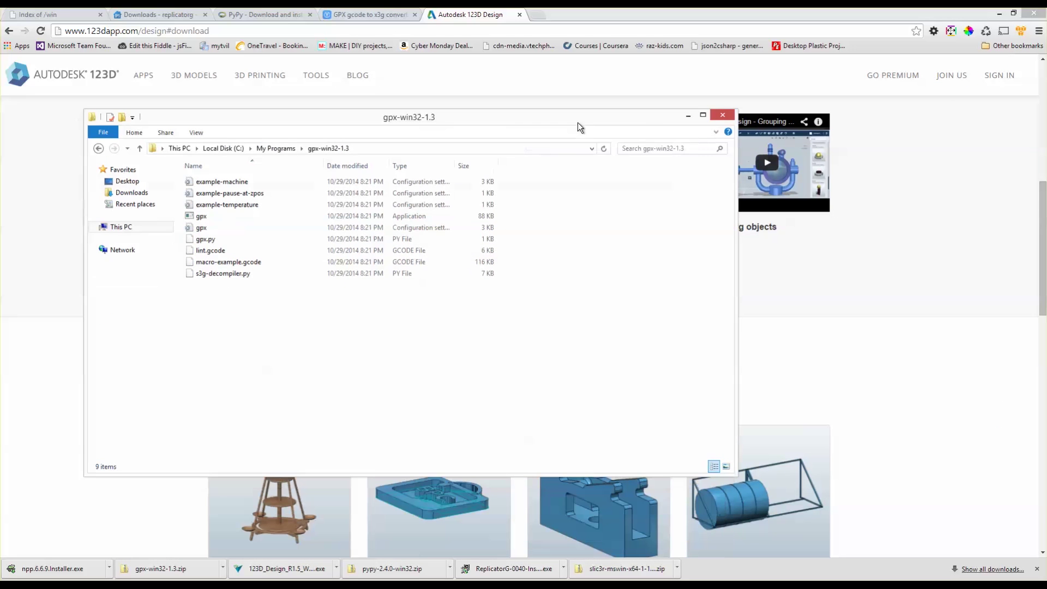
left_click(687, 116)
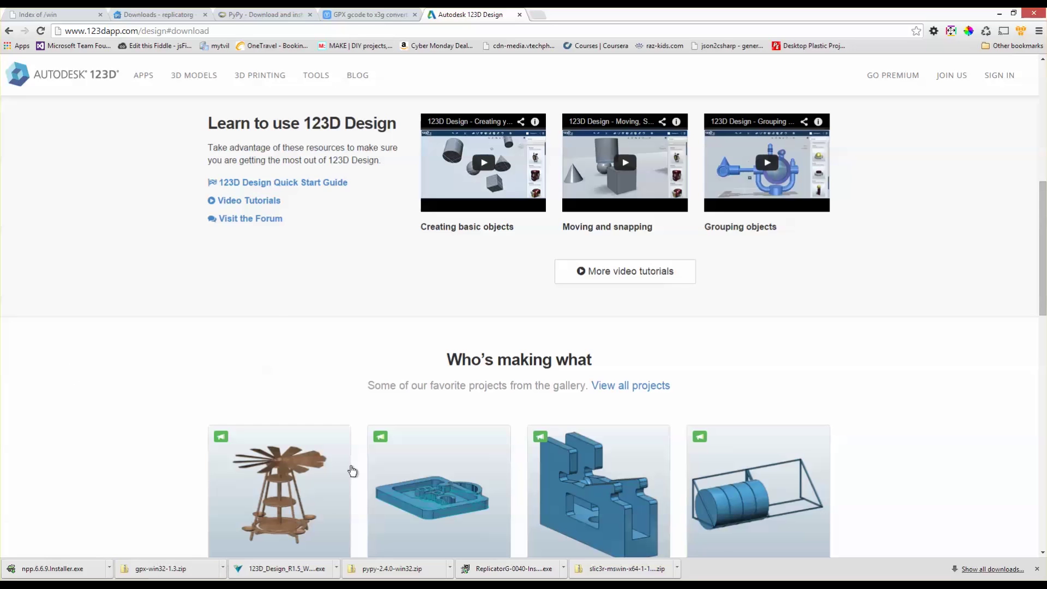
- Extract the Slic3r folder from the downloaded slic3r-mswin-x64-1-1-7-stable.zip into the Downloads folder
left_click(618, 572)
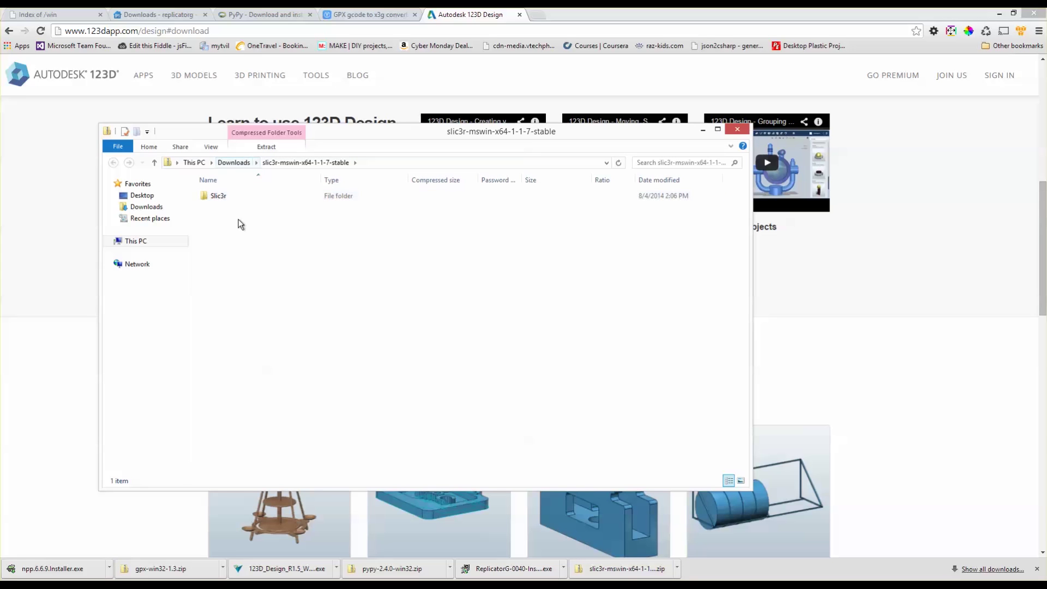
left_click(218, 196)
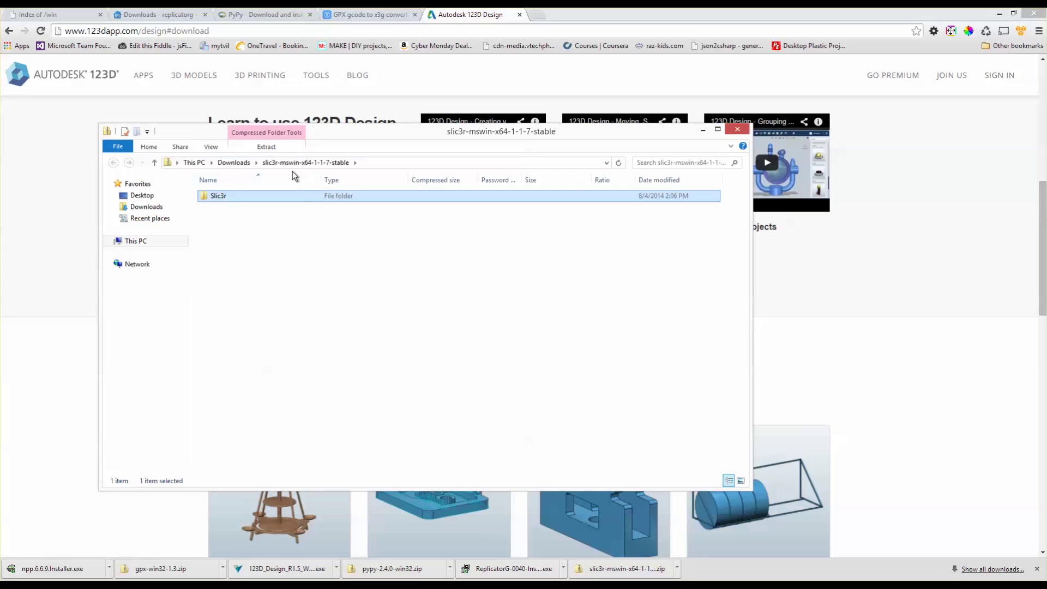
left_click(235, 163)
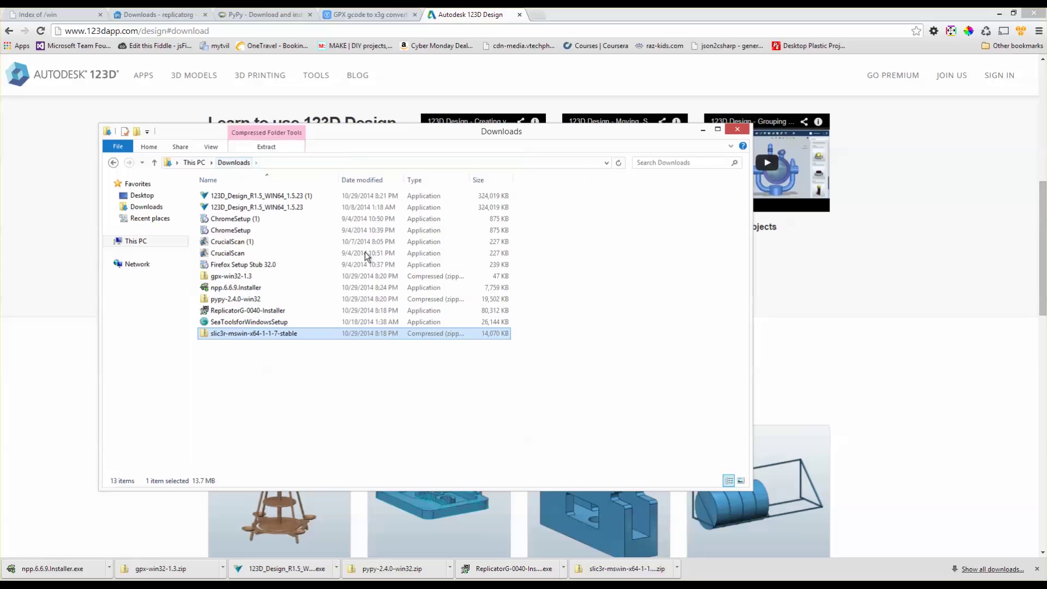
left_click(288, 398)
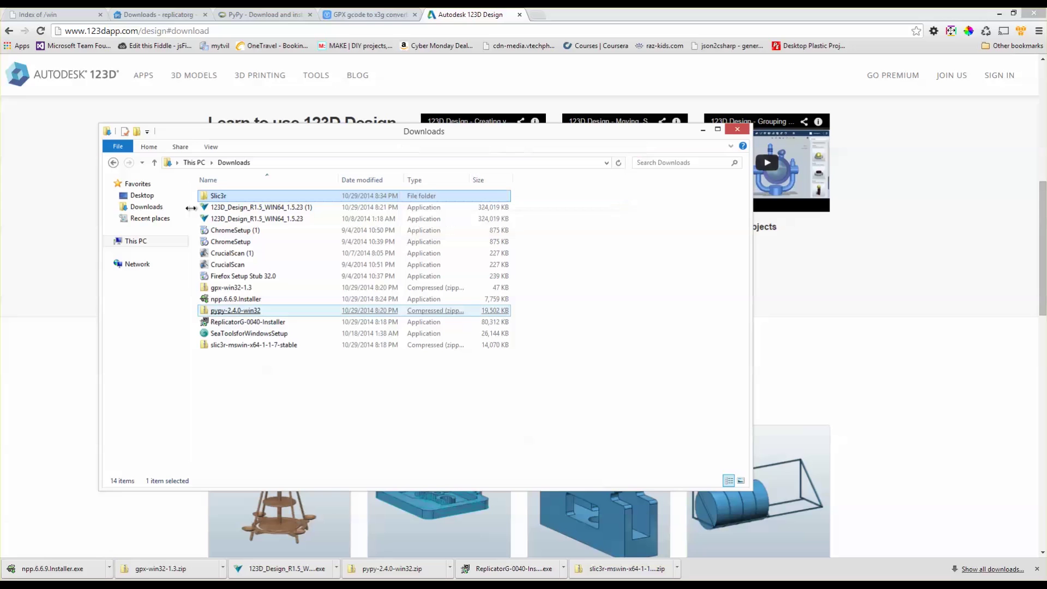
- Open the extracted Slic3r folder in Downloads and locate the slic3r application
right_click(226, 196)
left_click(230, 203)
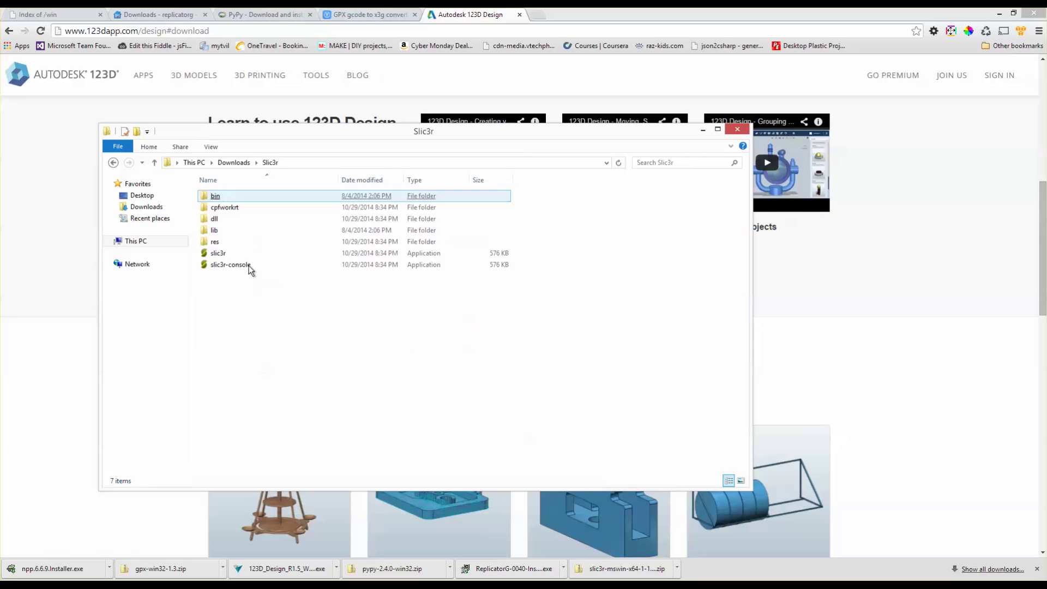
left_click(221, 254)
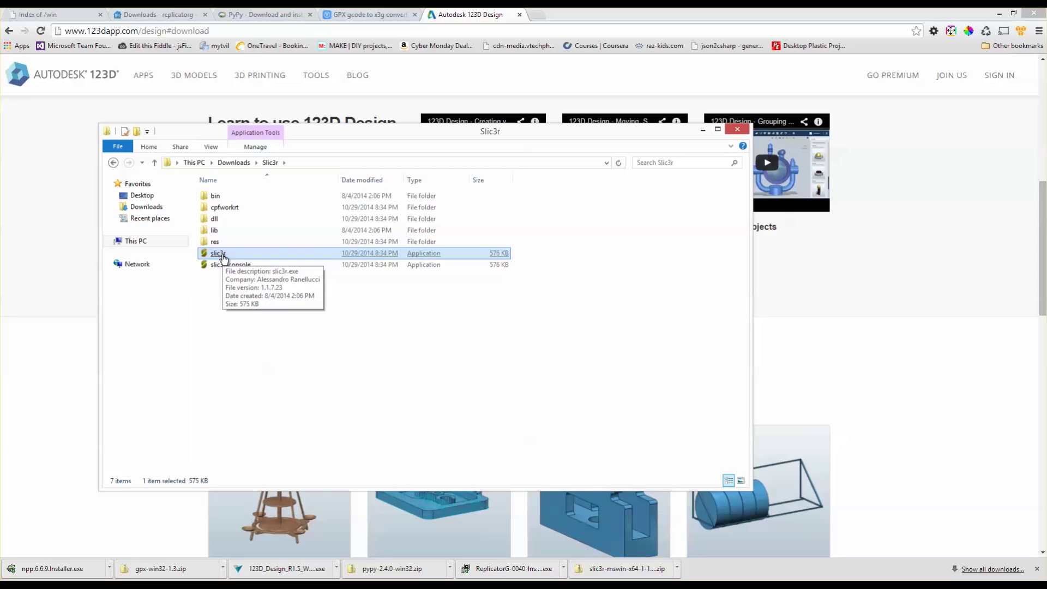
- Move the extracted Slic3r folder from Downloads into My Programs on Local Disk (C:)
left_click(238, 163)
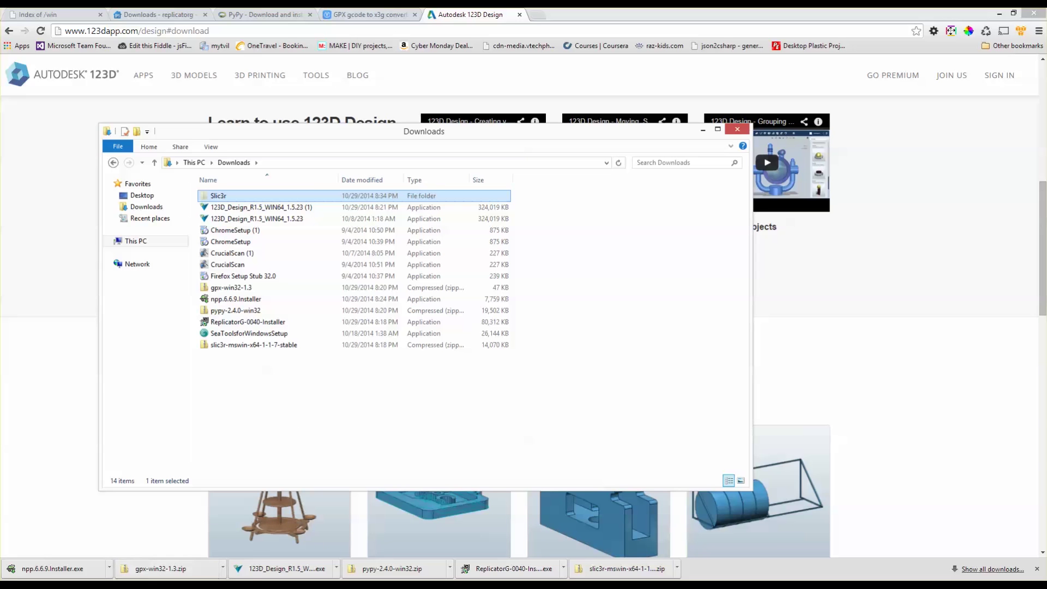
left_click(89, 546)
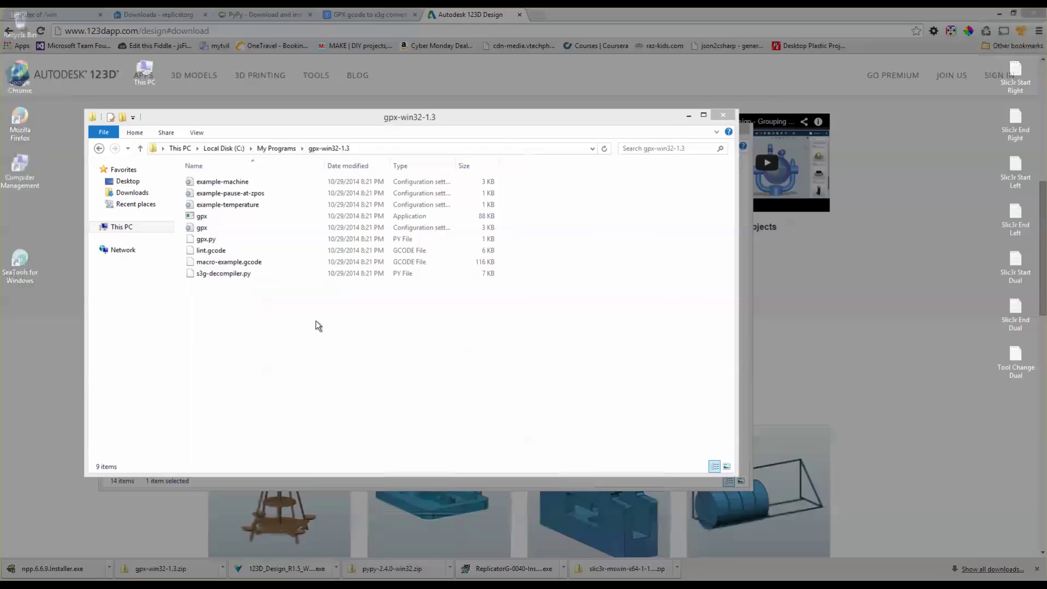
left_click(273, 148)
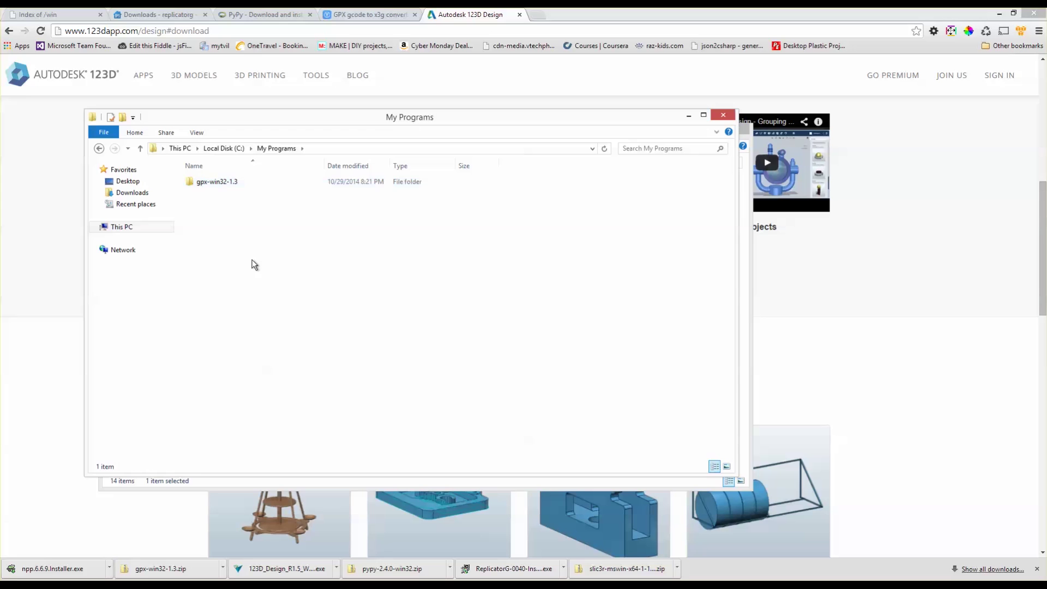
key("ctrl+v")
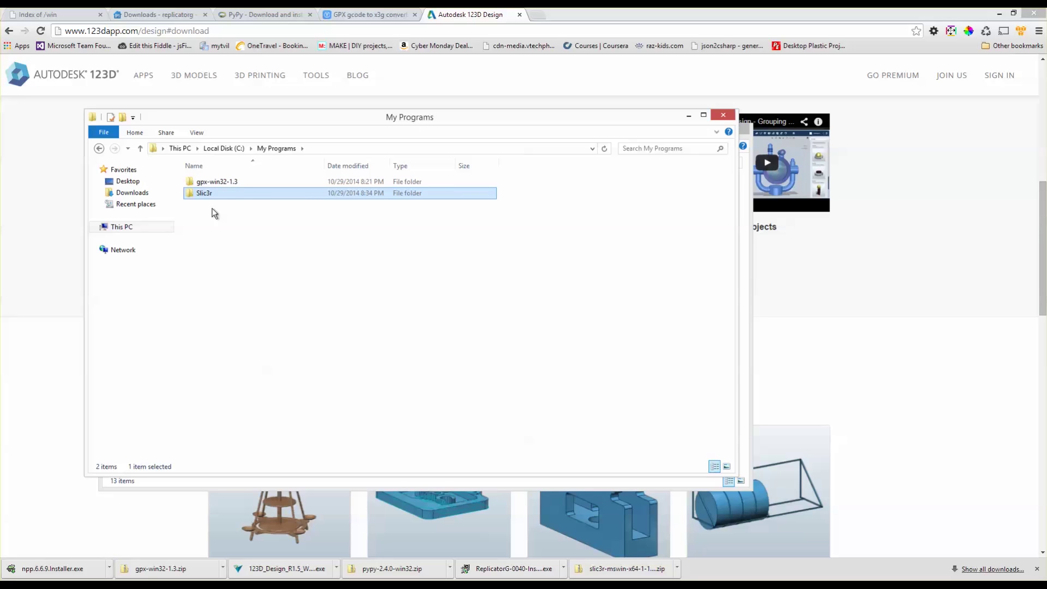
- Pin the slic3r application from My Programs\Slic3r to the taskbar
double_click(202, 195)
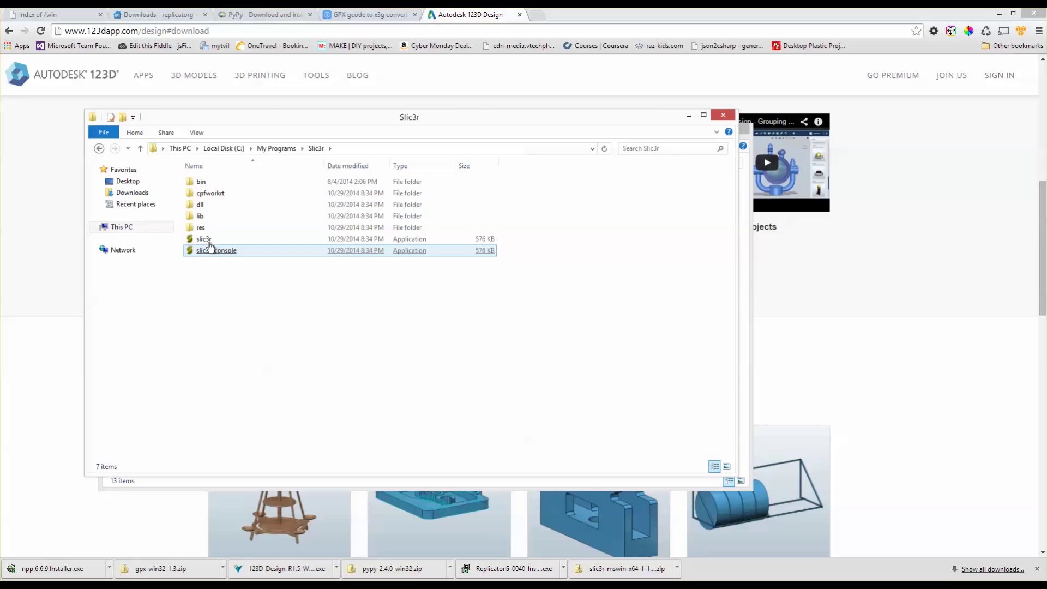
left_click(206, 241)
right_click(206, 242)
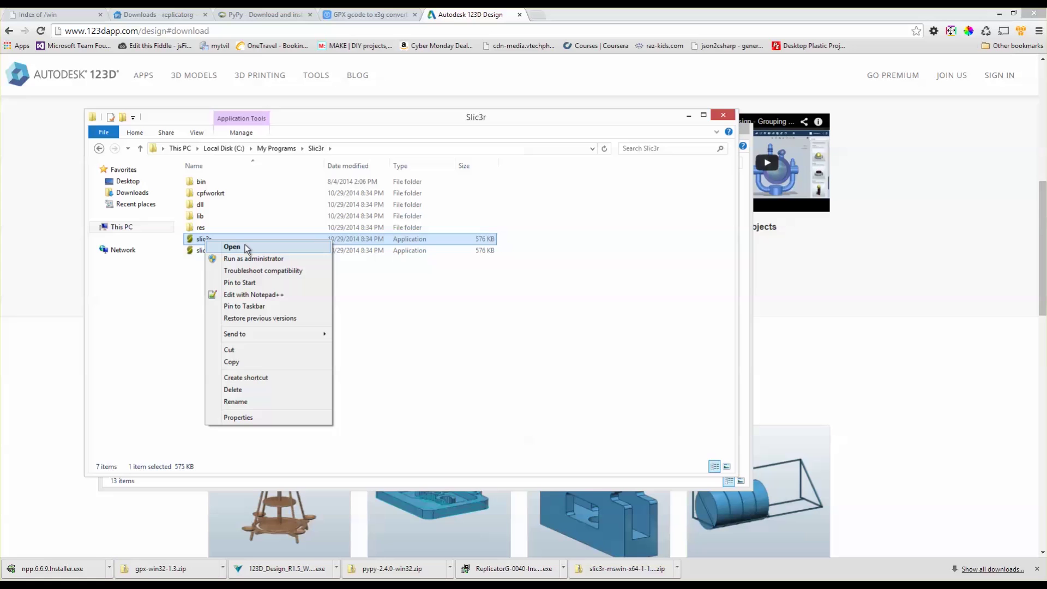
left_click(261, 307)
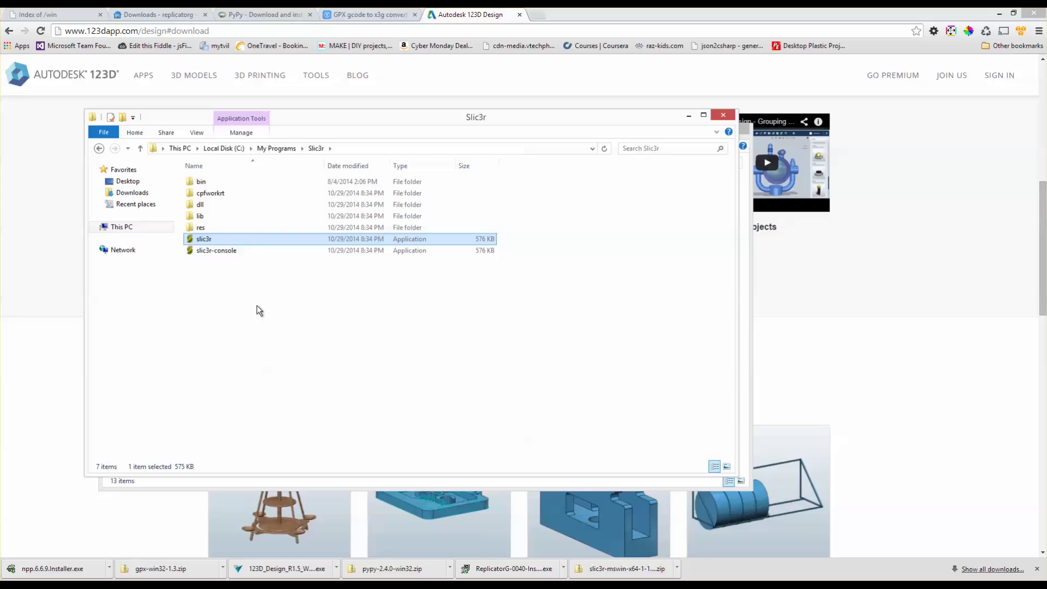
- Extract the pypy-2.4.0-win32 folder from the downloaded pypy-2.4.0-win32.zip into the Downloads folder
left_click(375, 572)
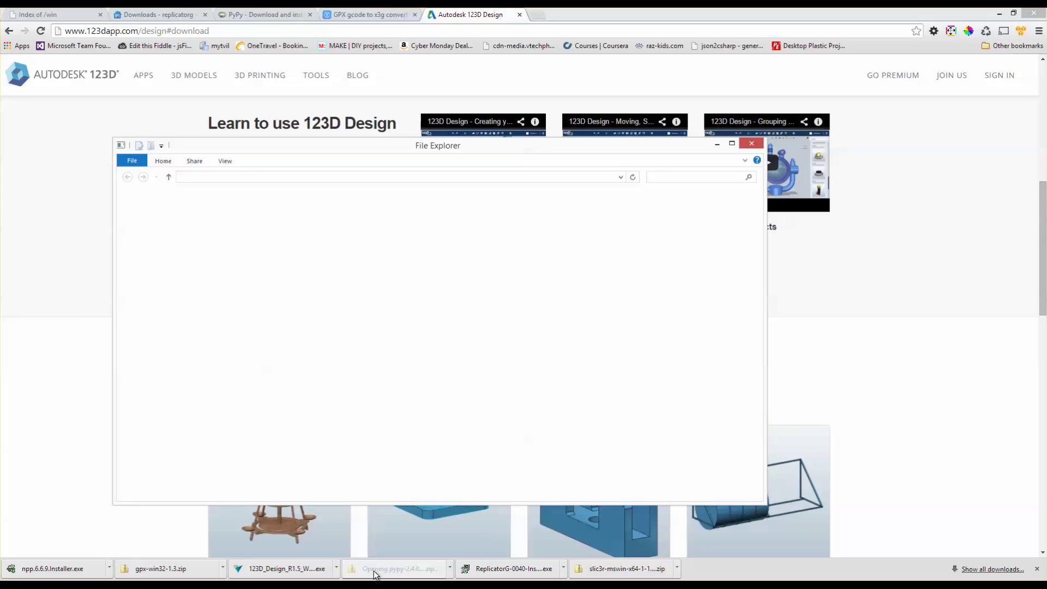
left_click_drag(274, 247, 205, 201)
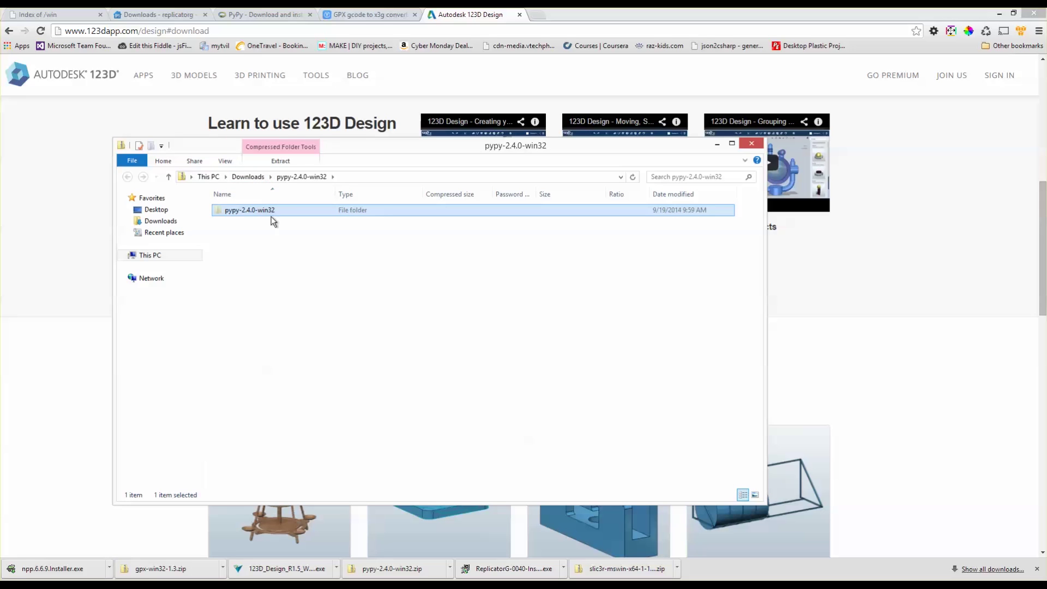
left_click(249, 177)
left_click(278, 403)
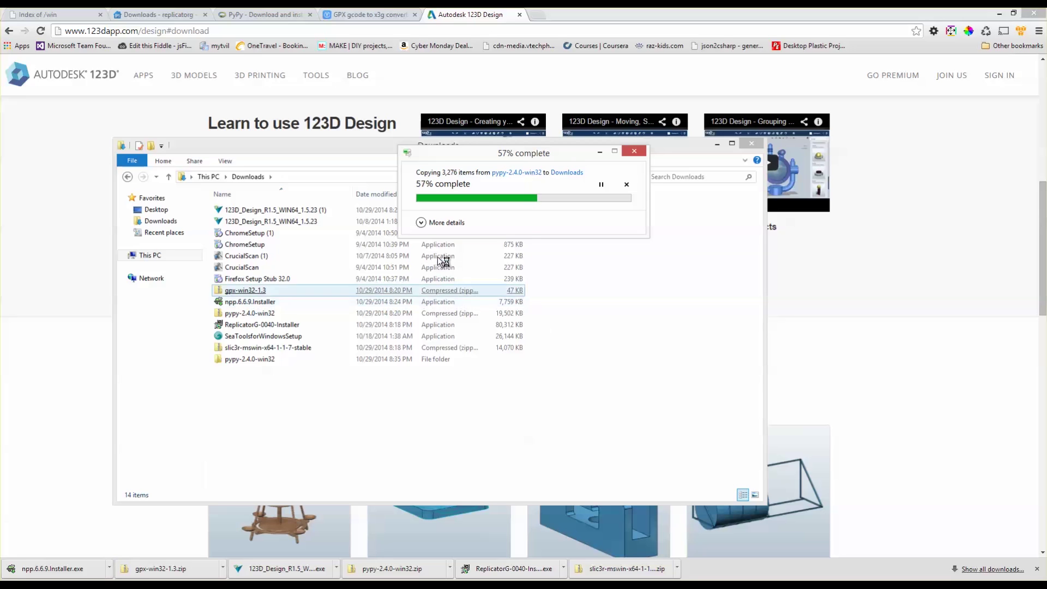
- Expand the details of the PyPy copy progress and move its dialog off the file list
left_click(423, 222)
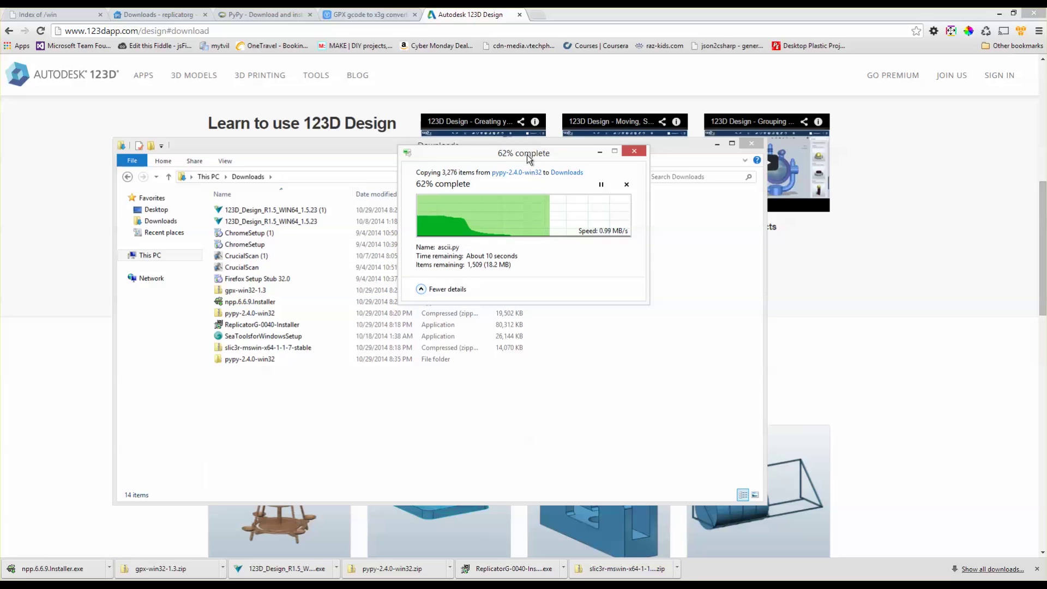
left_click_drag(527, 155, 318, 178)
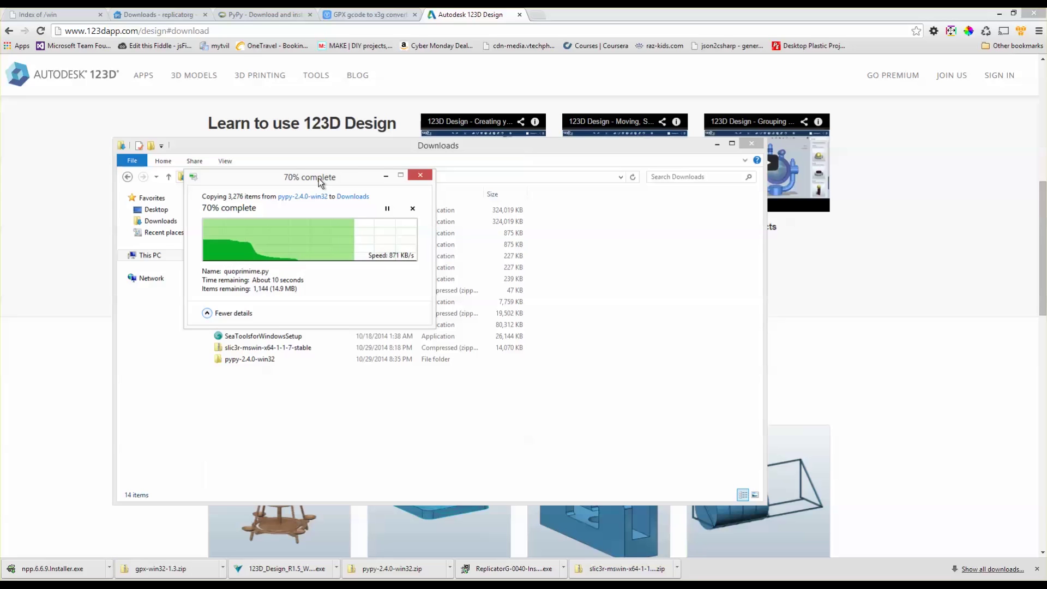
left_click_drag(319, 178, 503, 126)
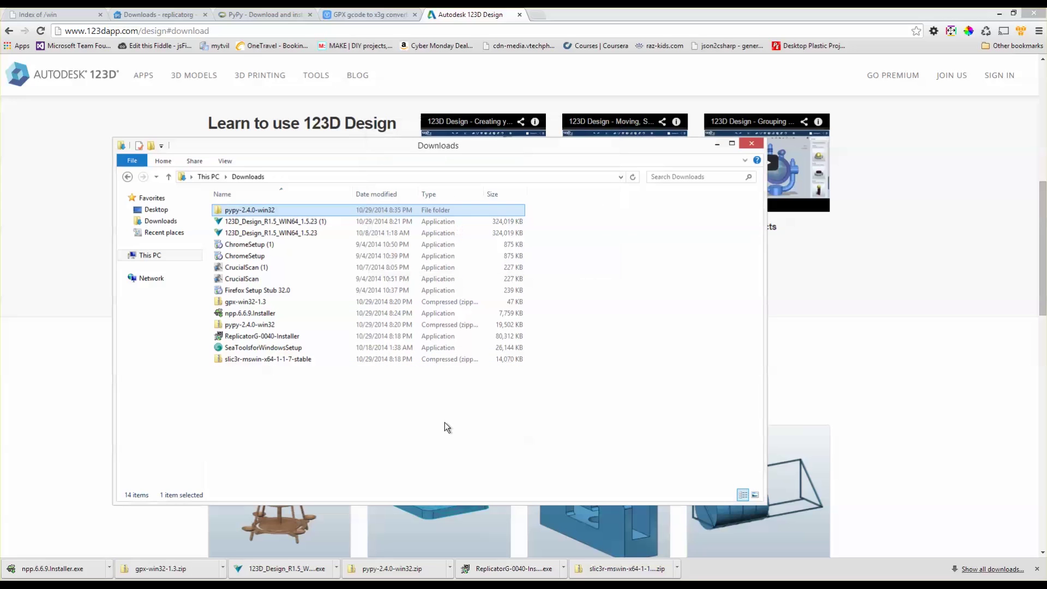
- Open the extracted pypy-2.4.0-win32 folder in Downloads and locate the pypy application
double_click(243, 211)
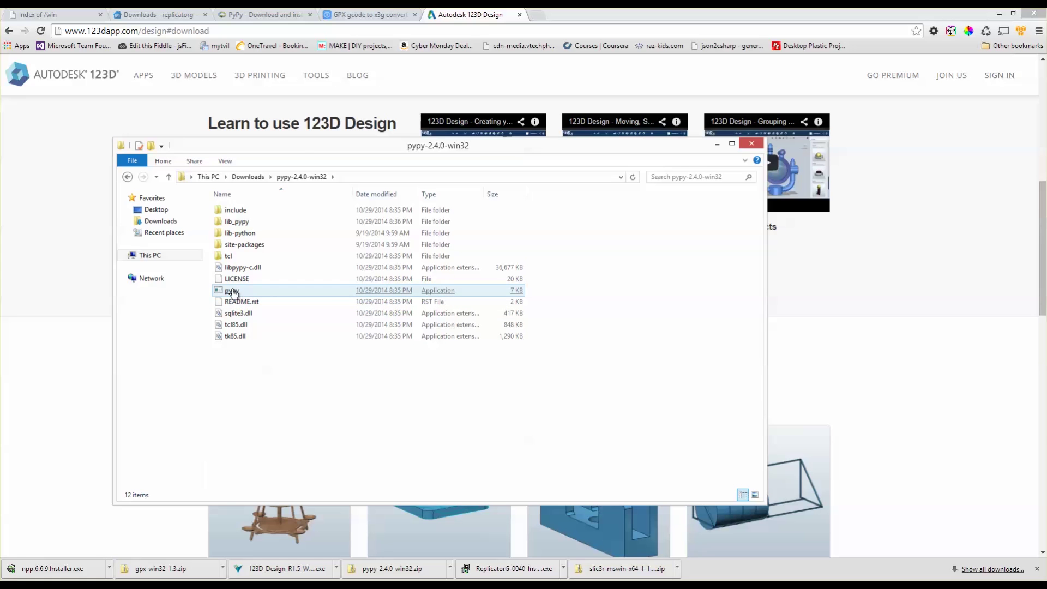
left_click(233, 291)
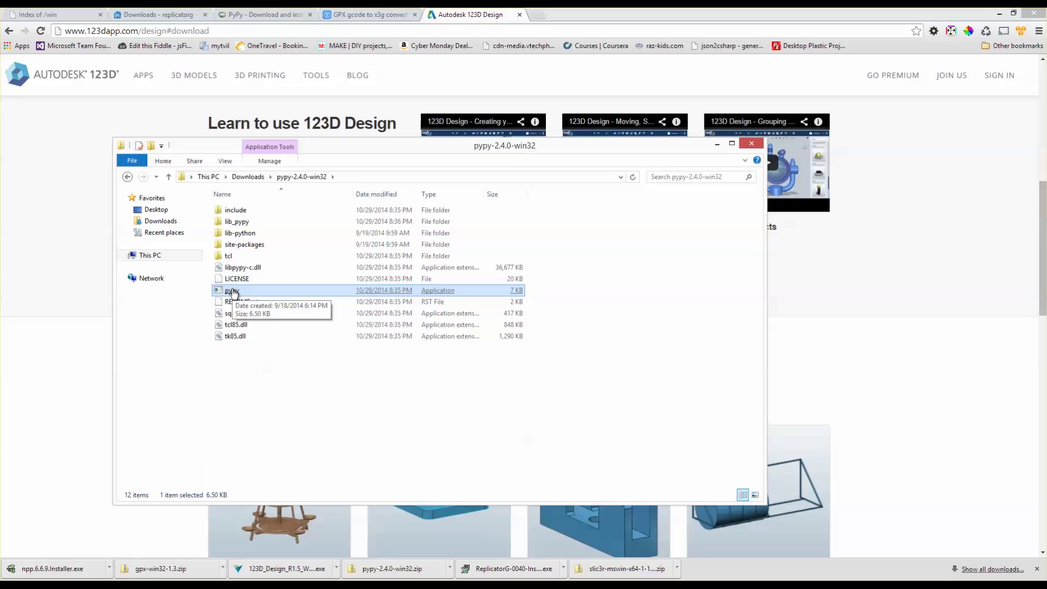
left_click(269, 390)
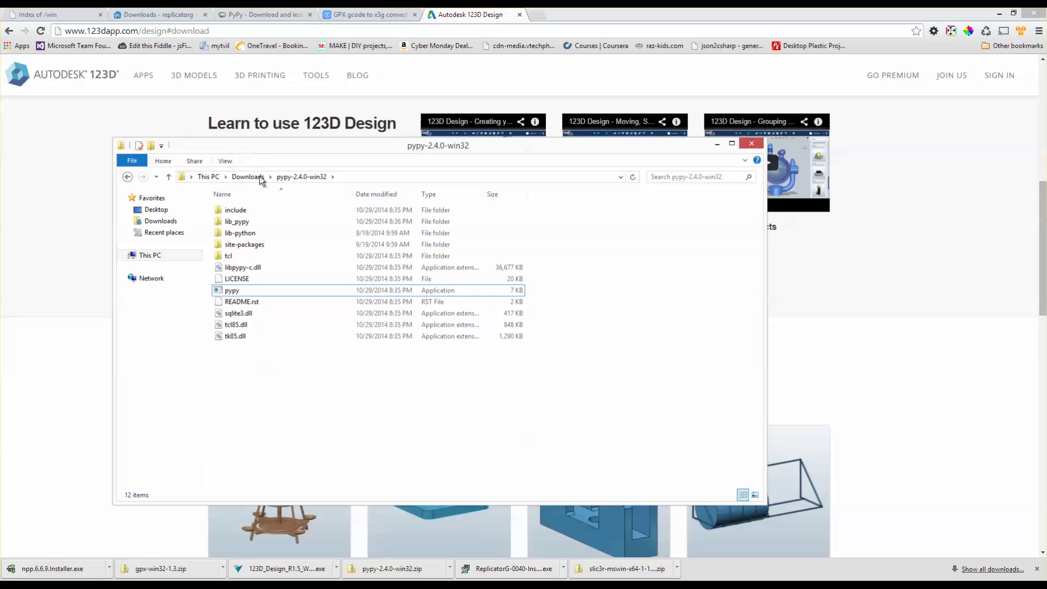
- Move the extracted pypy-2.4.0-win32 folder from Downloads into My Programs on Local Disk (C:)
left_click(249, 176)
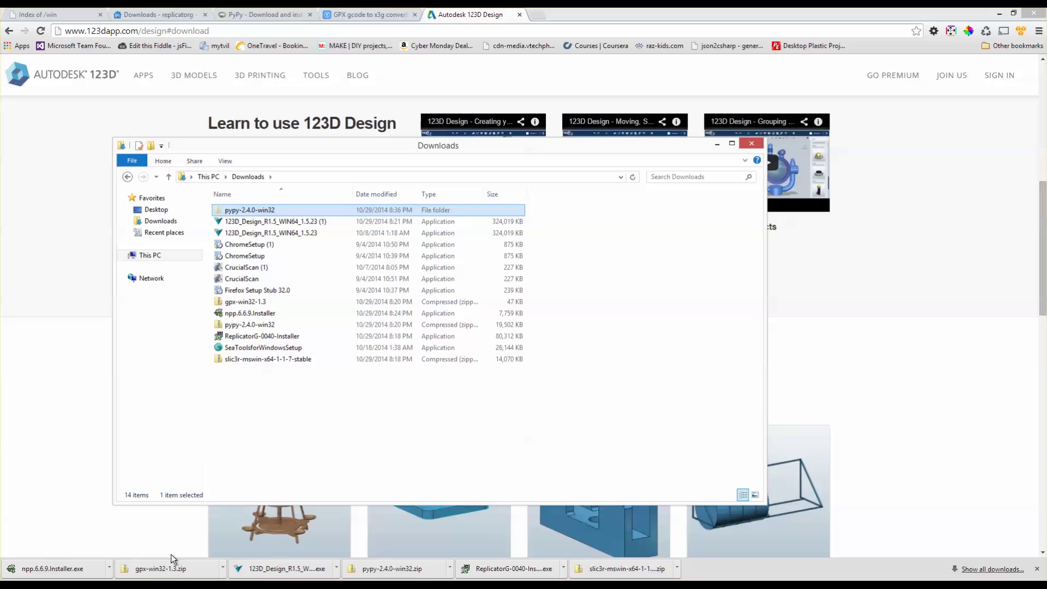
mouse_move(77, 573)
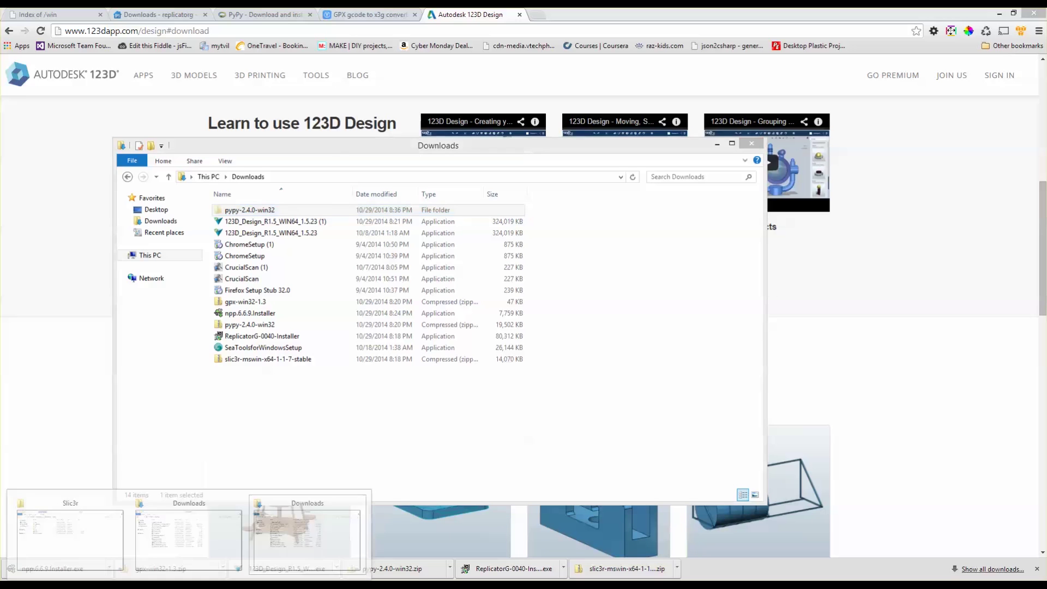
left_click(69, 549)
left_click(276, 148)
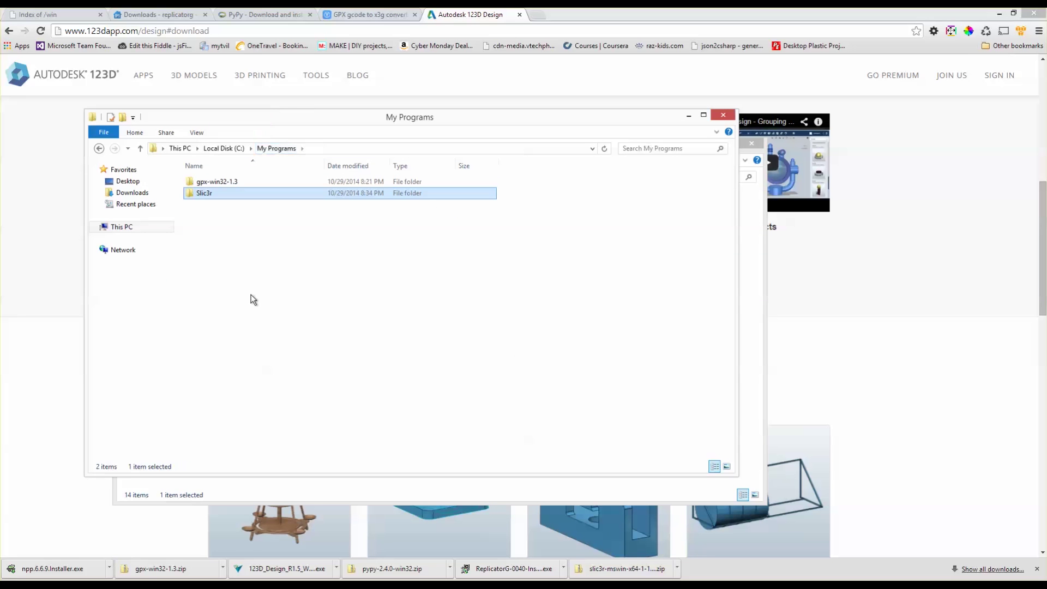
key("ctrl+v")
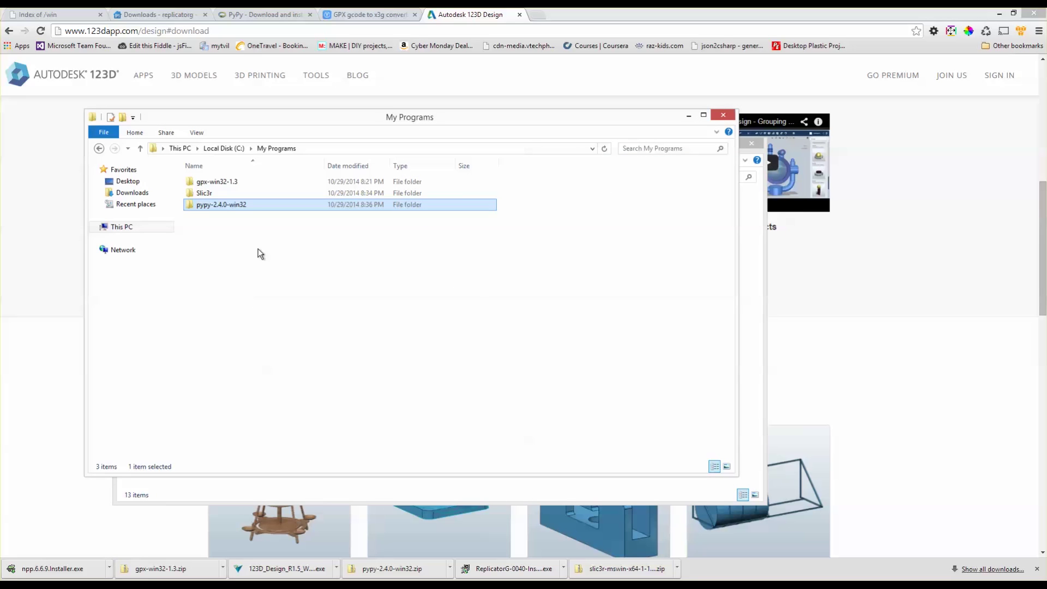
- Install ReplicatorG 0040 in the default destination folder without downloading Python
left_click(229, 269)
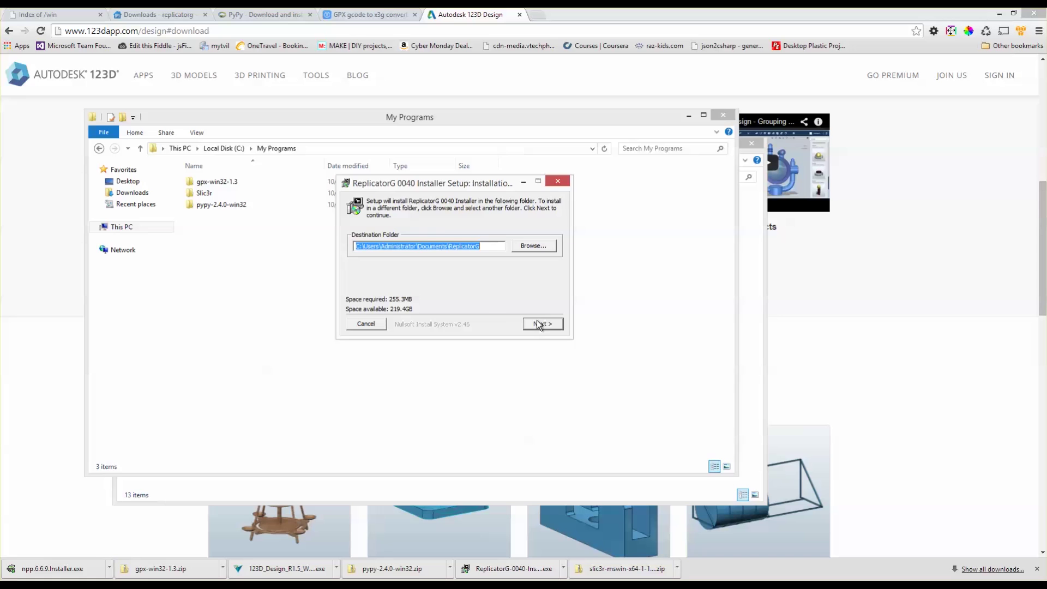
left_click(544, 327)
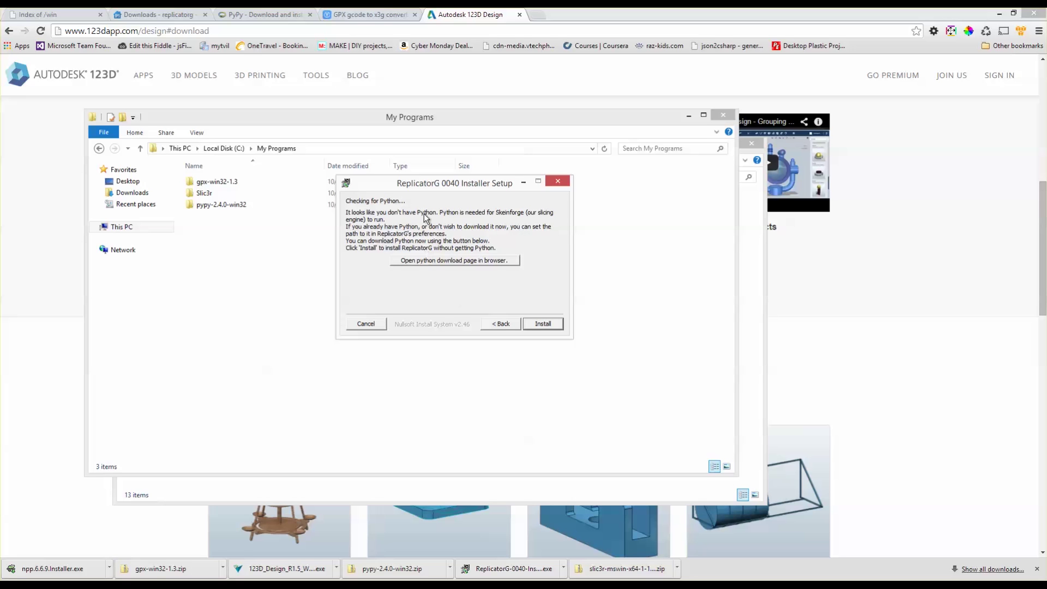
left_click(548, 325)
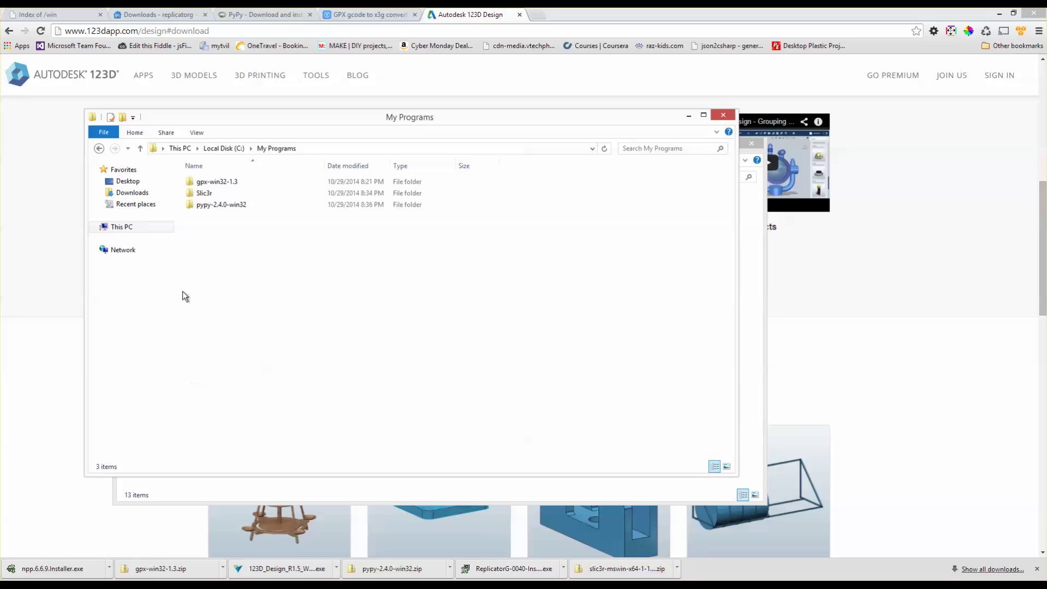
- Find ReplicatorG in the list of all installed Windows apps and pin it to the taskbar
left_click(70, 587)
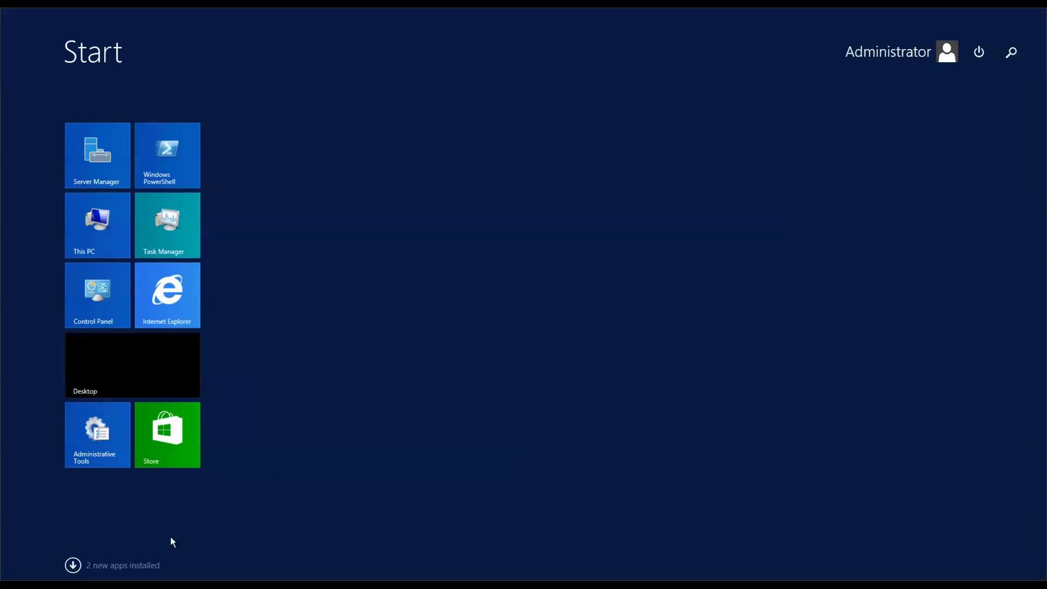
left_click(73, 566)
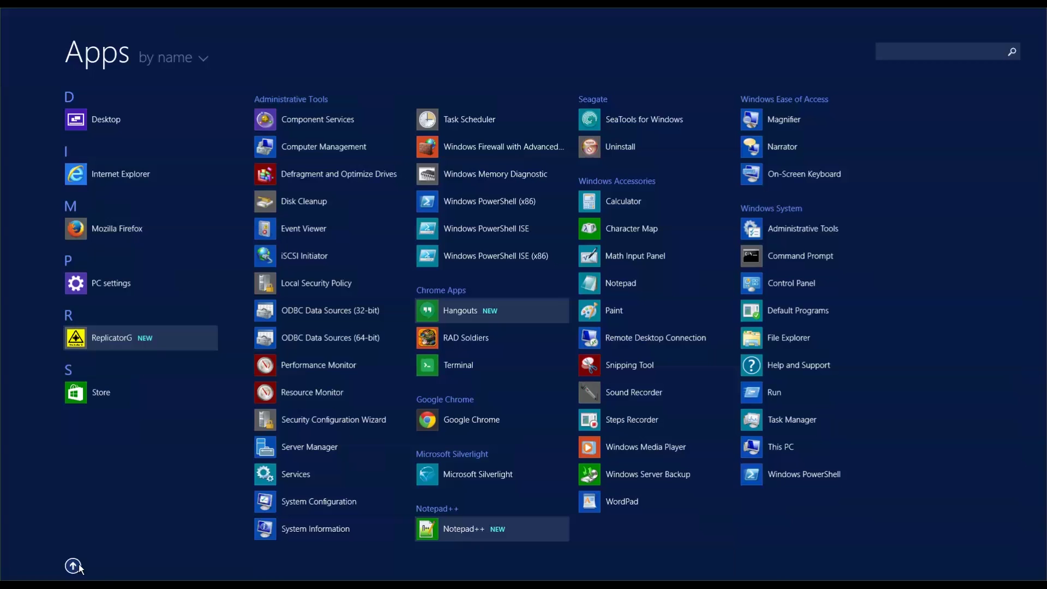
right_click(95, 344)
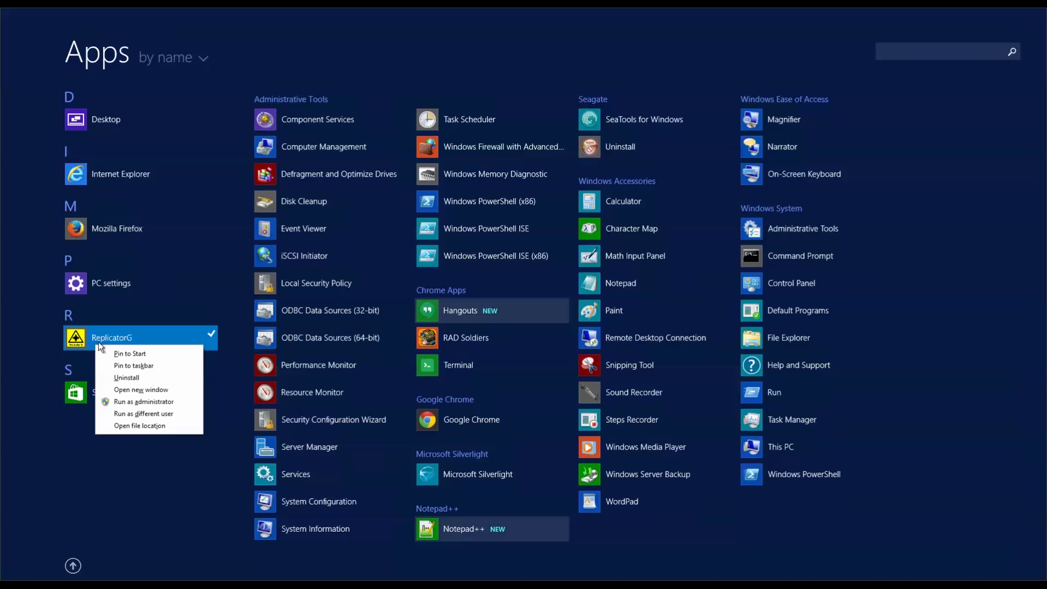
left_click(148, 364)
- Launch ReplicatorG from the desktop and enlarge its window
left_click(74, 567)
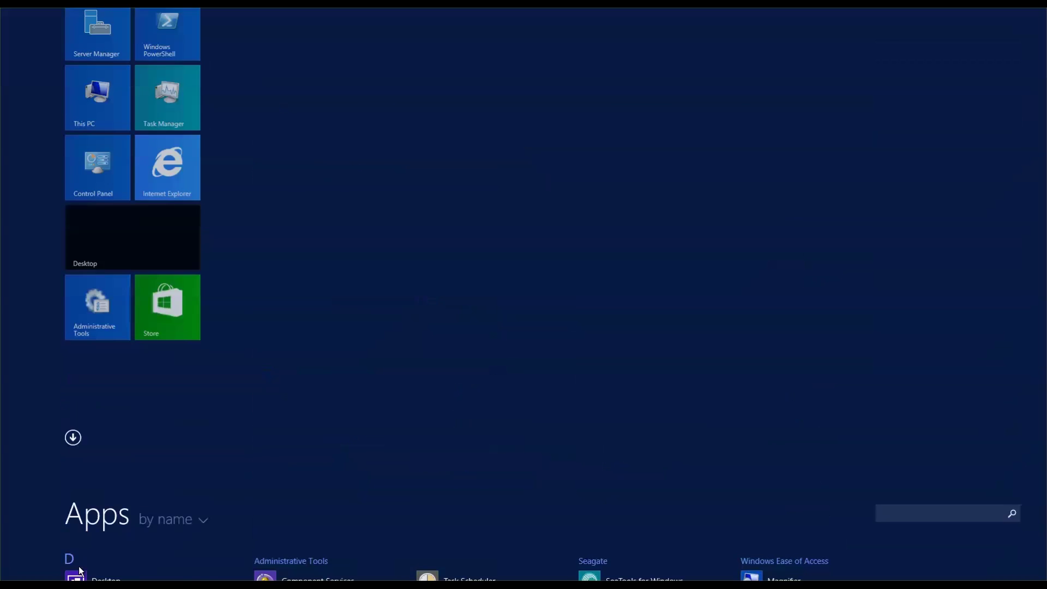
left_click(143, 349)
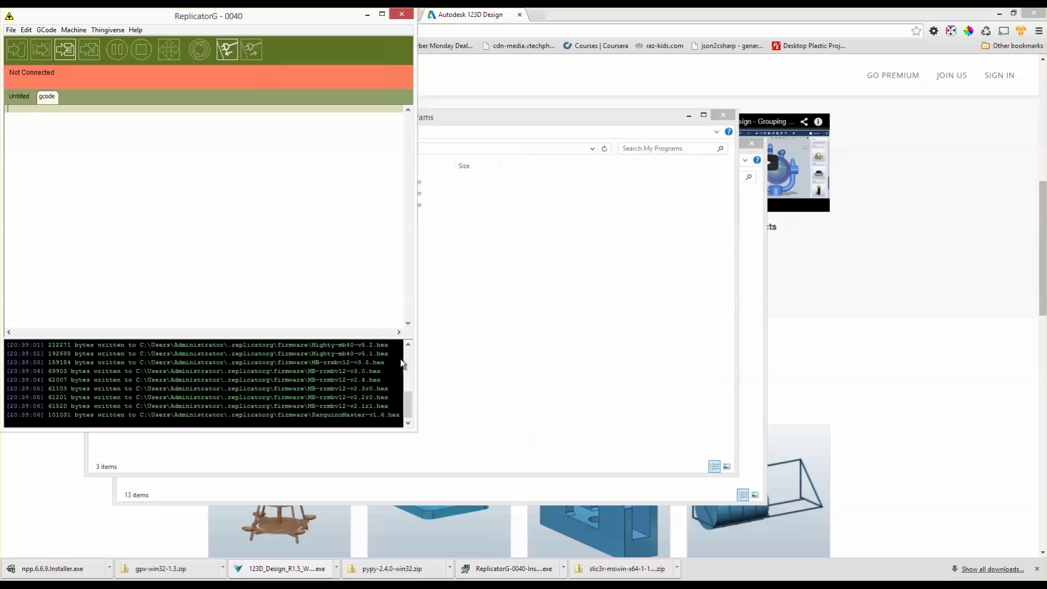
left_click_drag(415, 429, 562, 516)
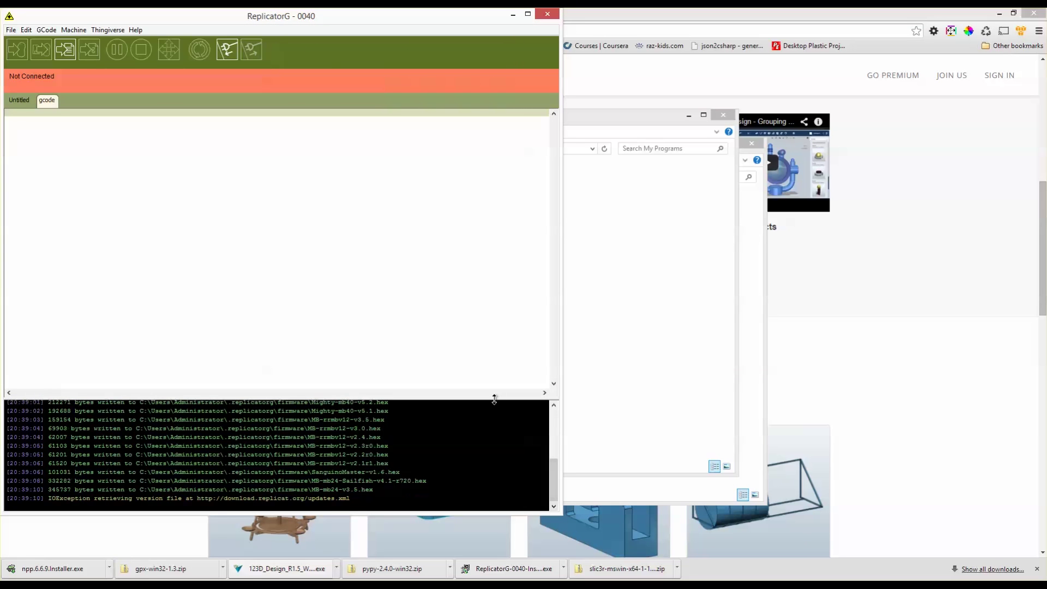
- Enlarge ReplicatorG's message log area and rescan the serial ports for the machine connection
left_click_drag(494, 398, 500, 347)
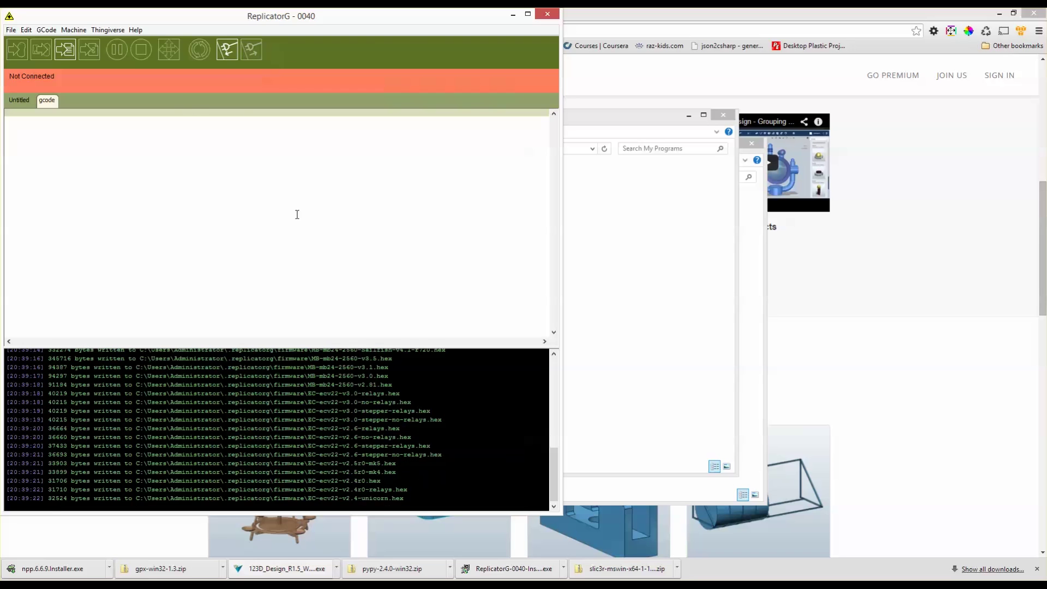
left_click(228, 50)
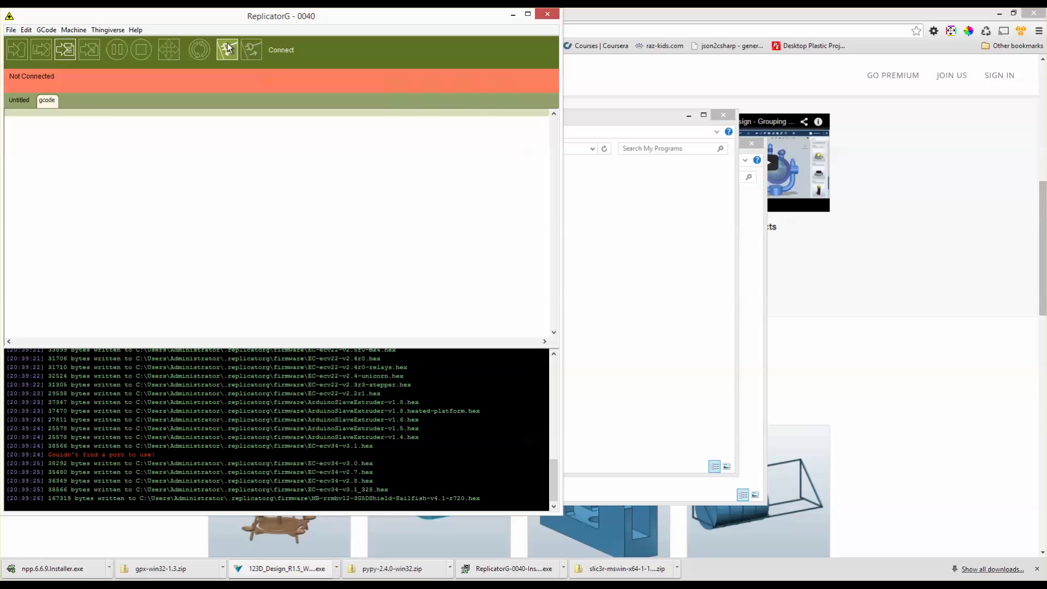
left_click(72, 30)
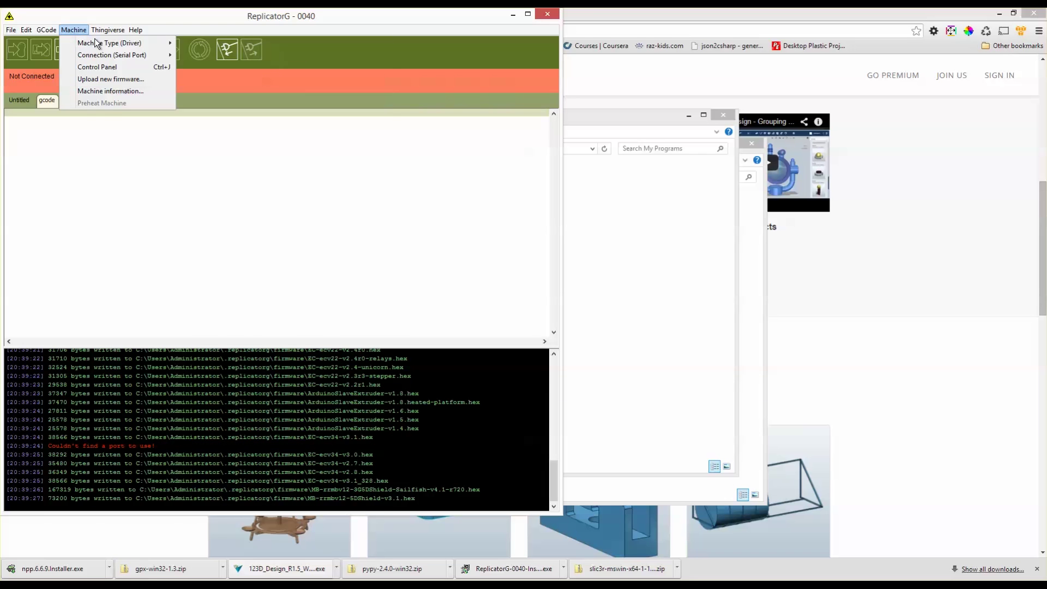
mouse_move(99, 44)
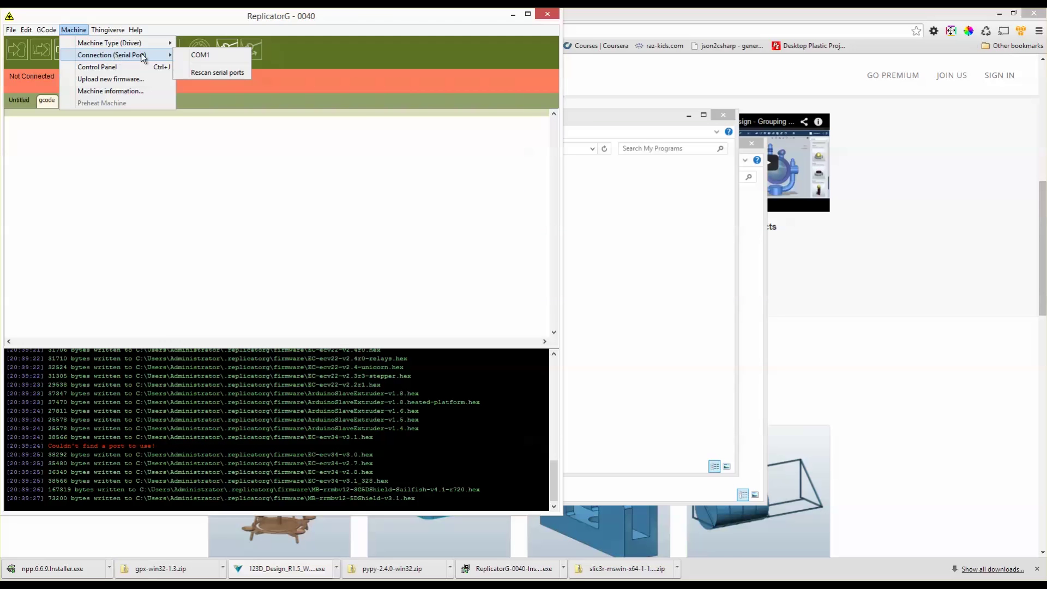
left_click(198, 72)
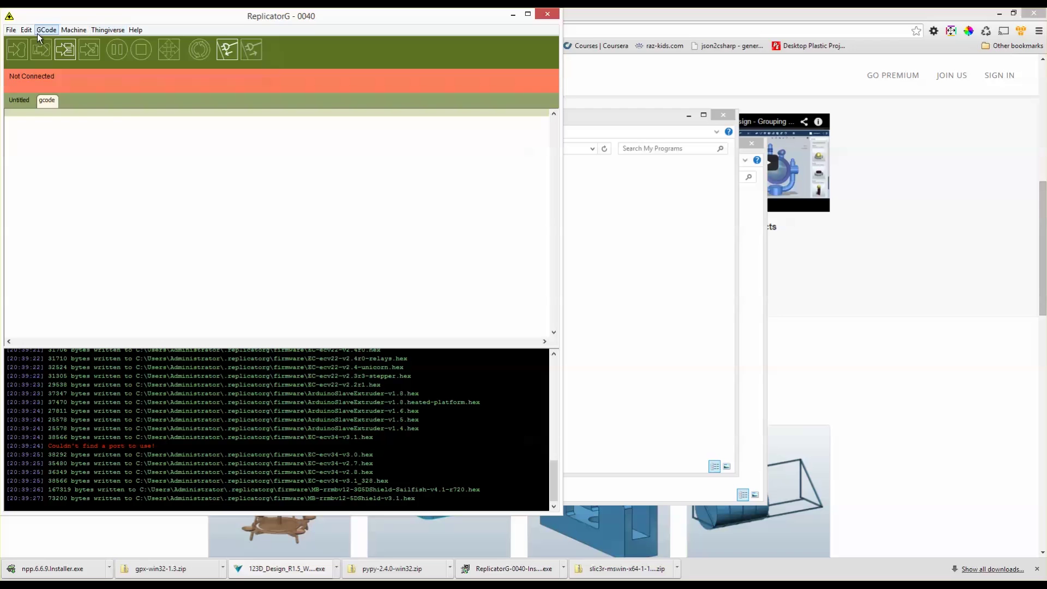
- Set ReplicatorG's Python interpreter to pypy from the My Programs\pypy-2.4.0-win32 folder on Local Disk (C:) and close the preferences
left_click(10, 31)
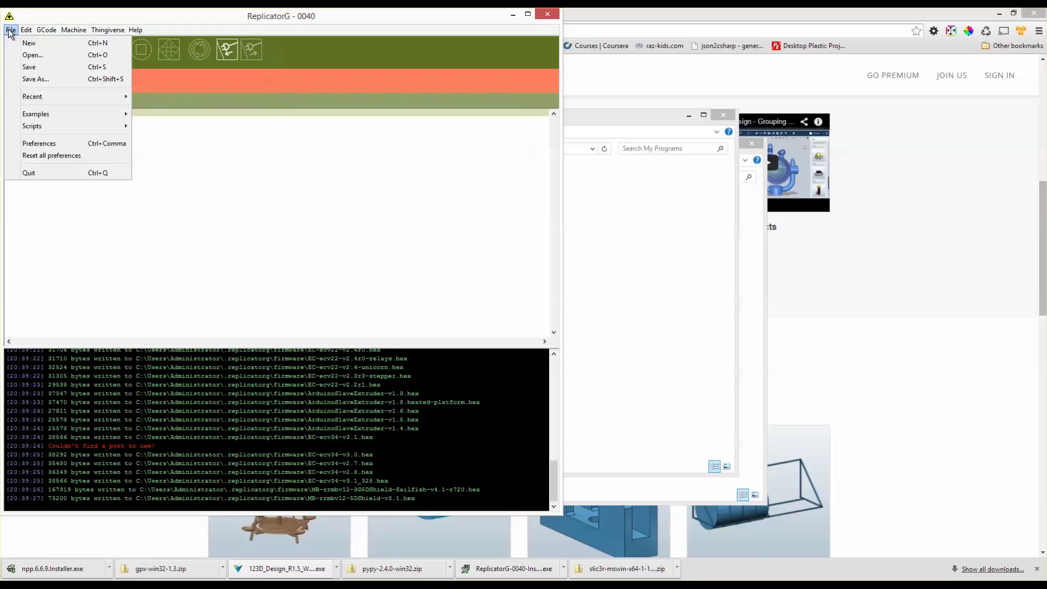
left_click(39, 143)
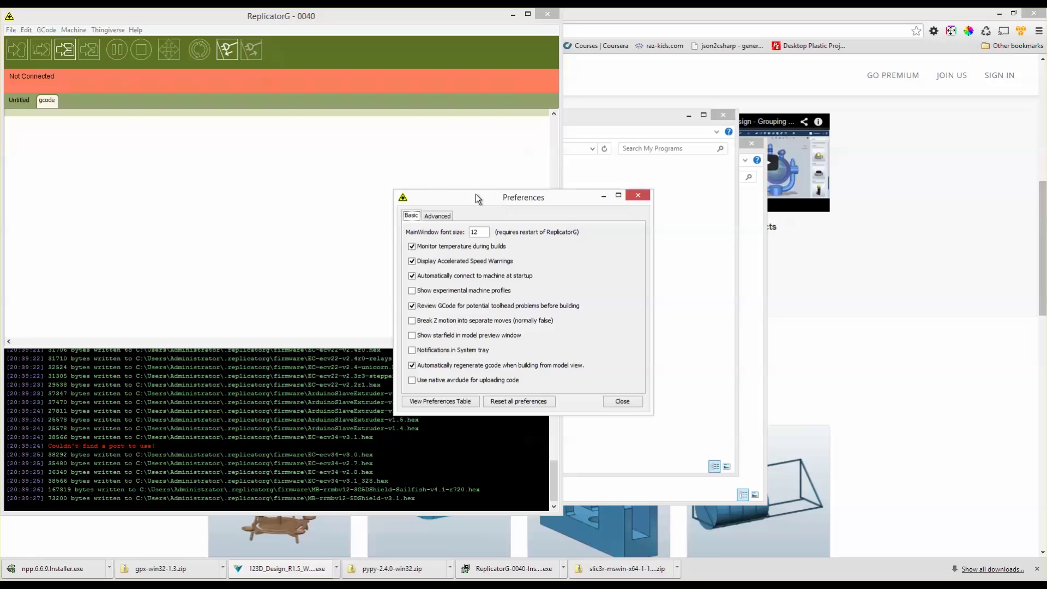
left_click_drag(500, 202, 276, 135)
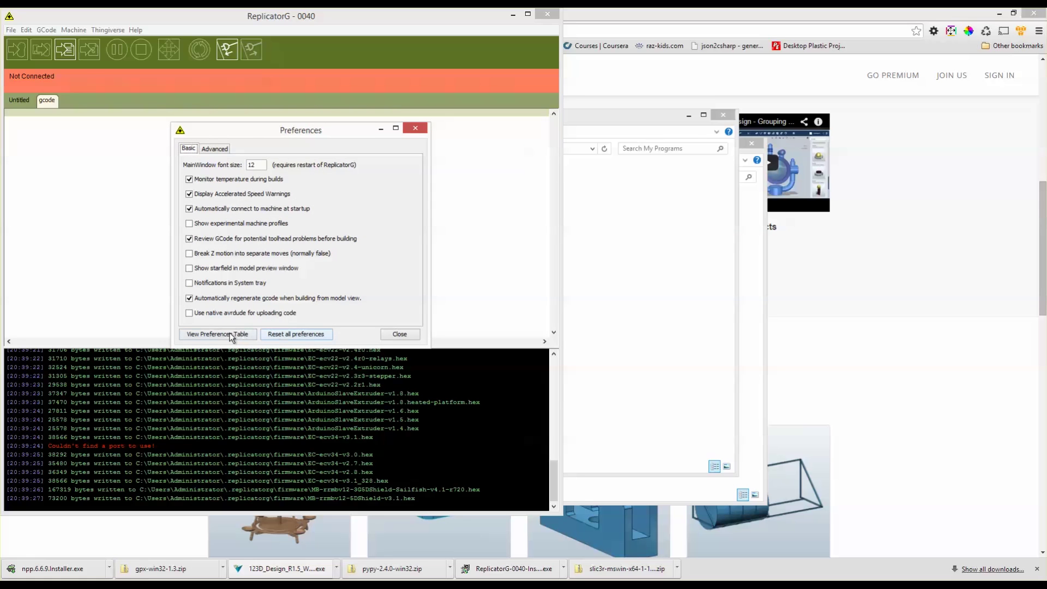
left_click(210, 149)
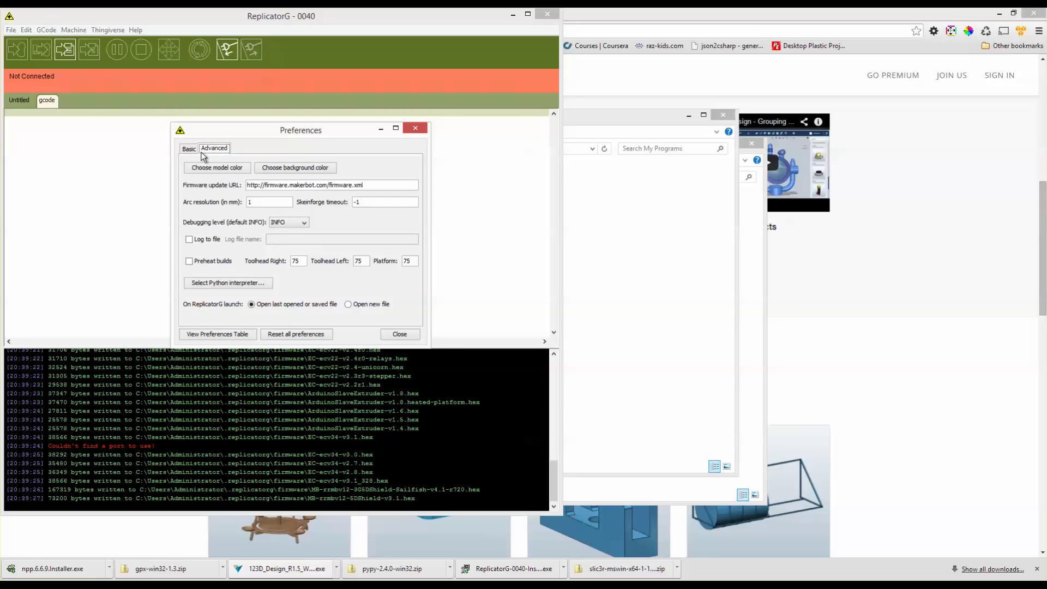
left_click(240, 284)
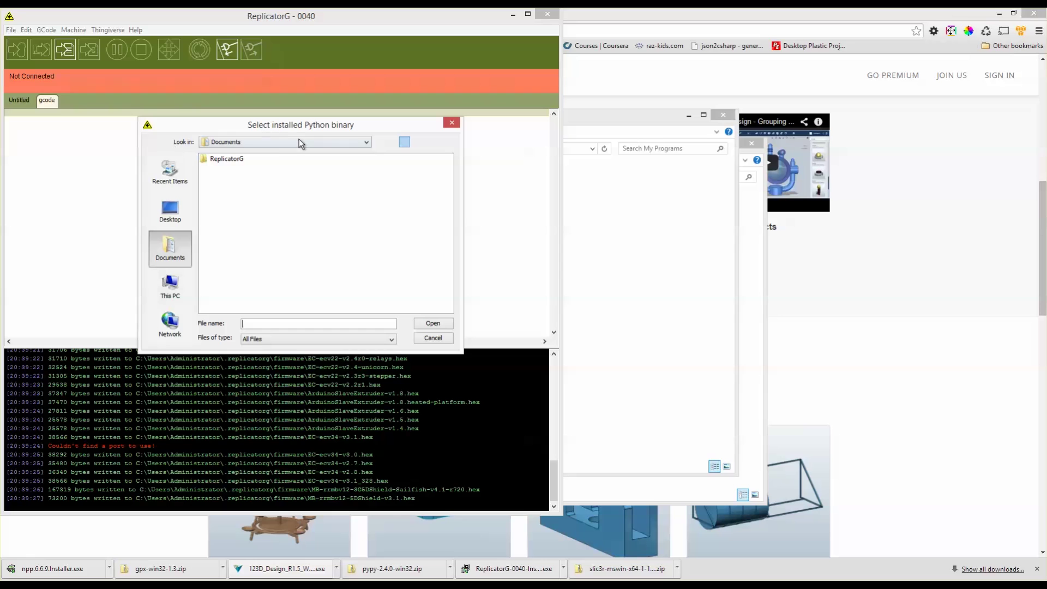
left_click(299, 141)
left_click_drag(365, 188, 365, 164)
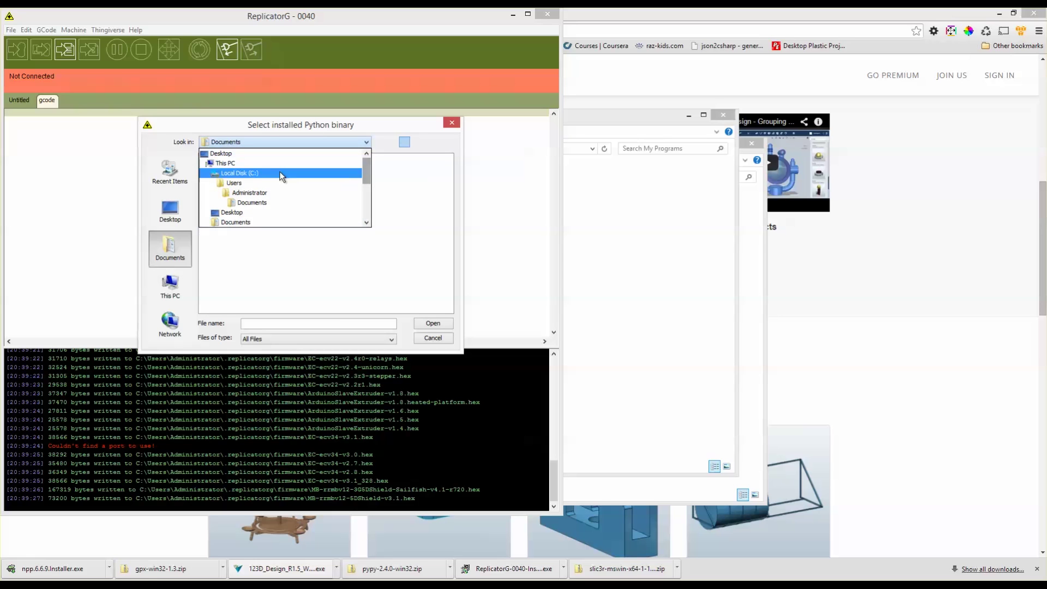
left_click(252, 175)
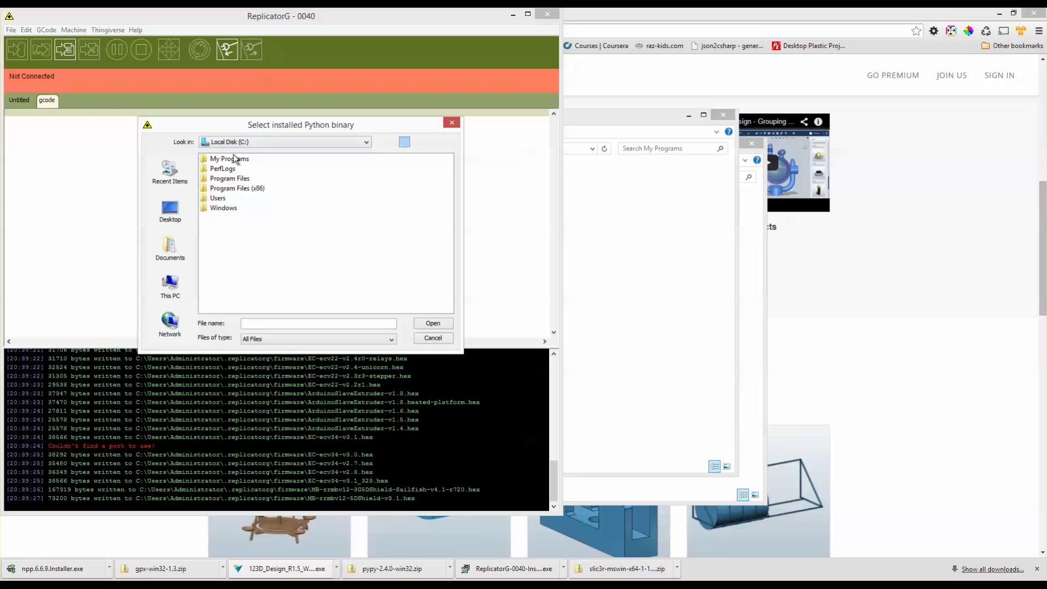
left_click(235, 158)
double_click(235, 159)
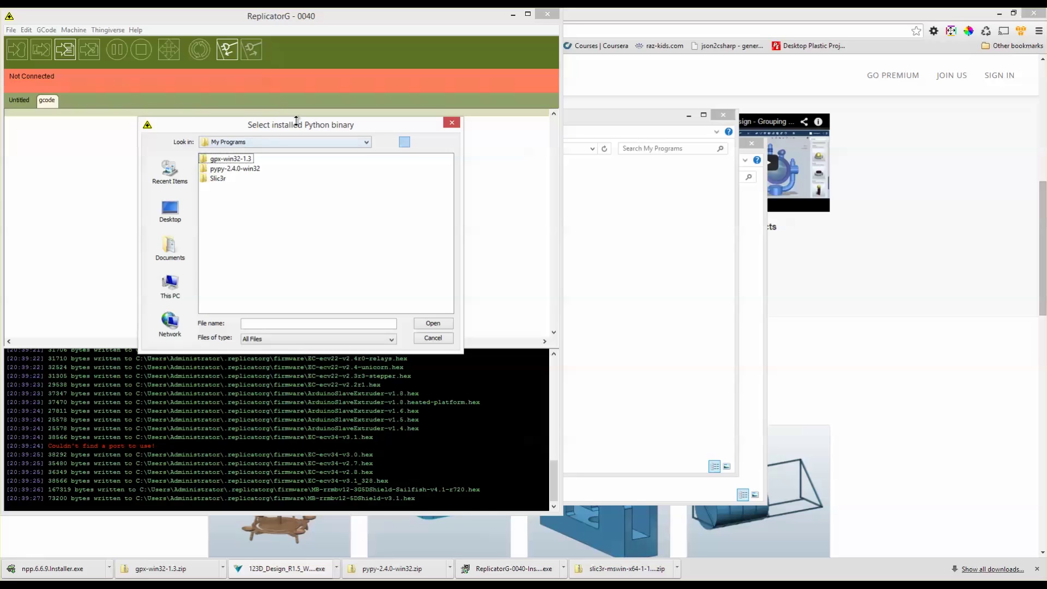
left_click(240, 169)
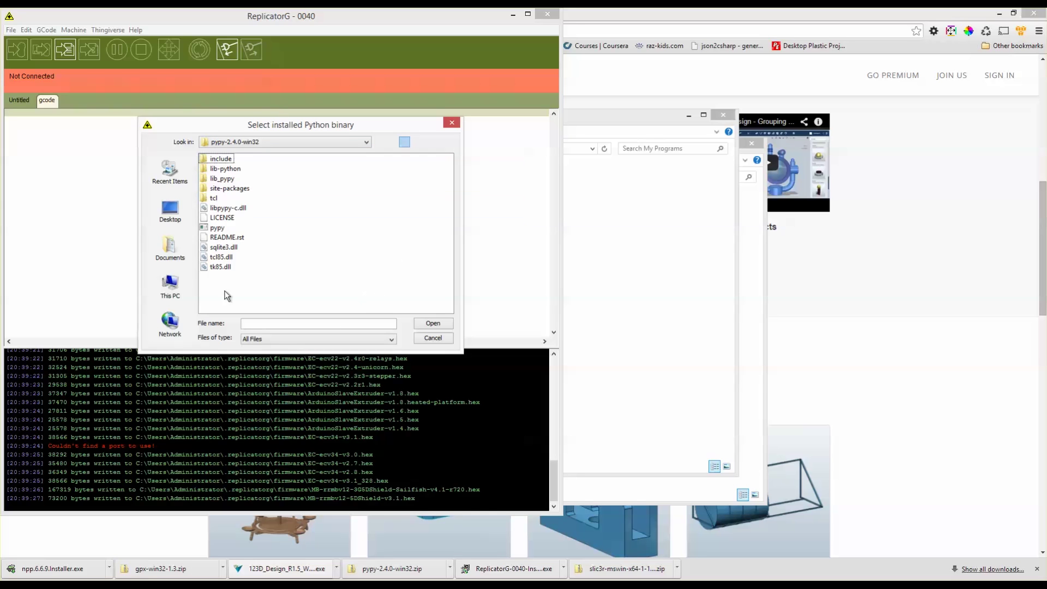
left_click(217, 227)
left_click(433, 324)
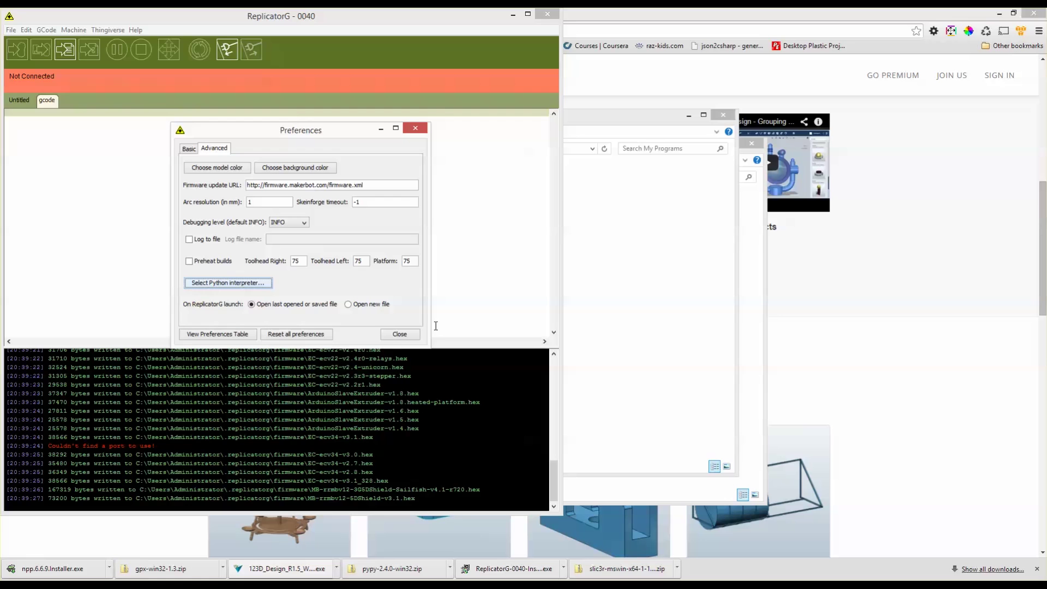
left_click(401, 334)
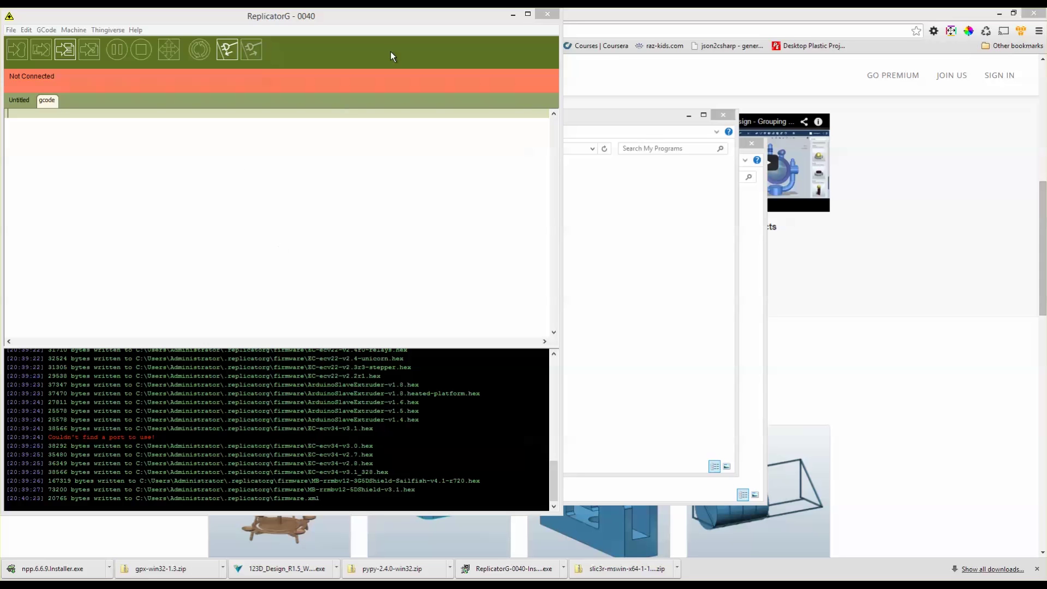
- Minimize the ReplicatorG, My Programs, Downloads and browser windows to reach the desktop
left_click(512, 15)
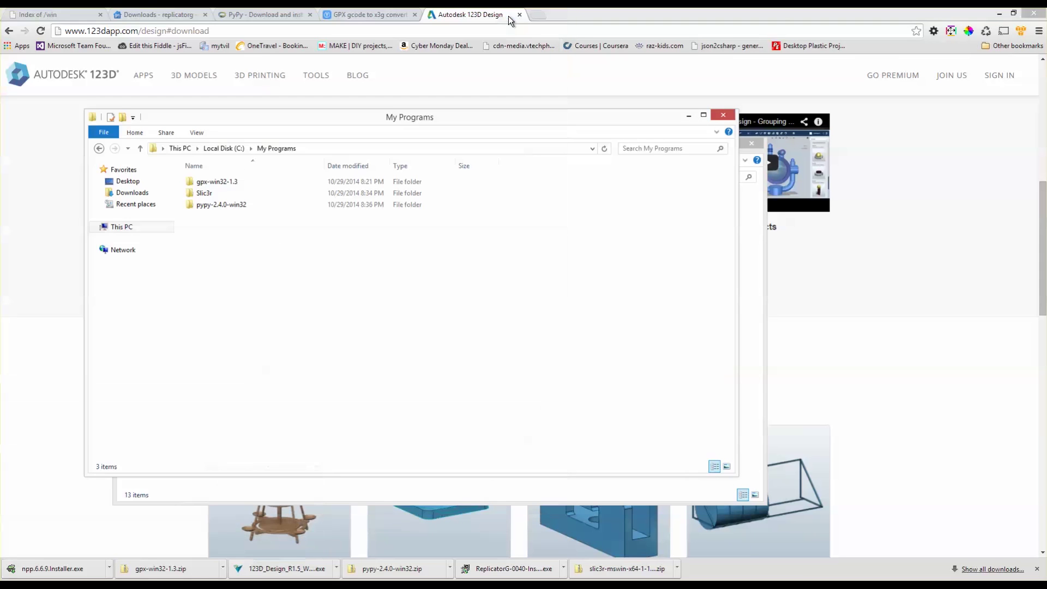
left_click(688, 115)
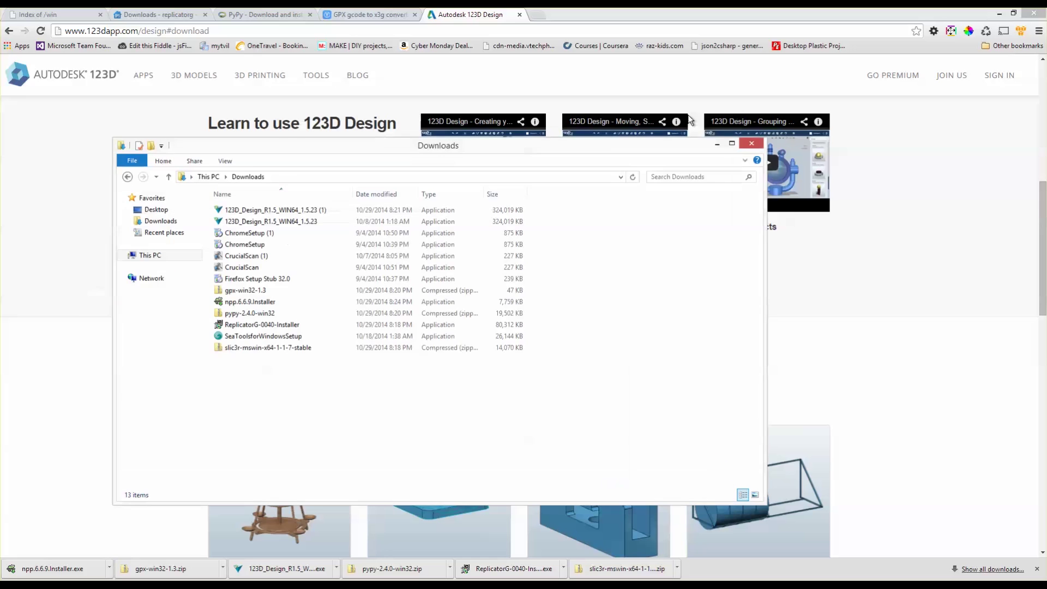
left_click(720, 143)
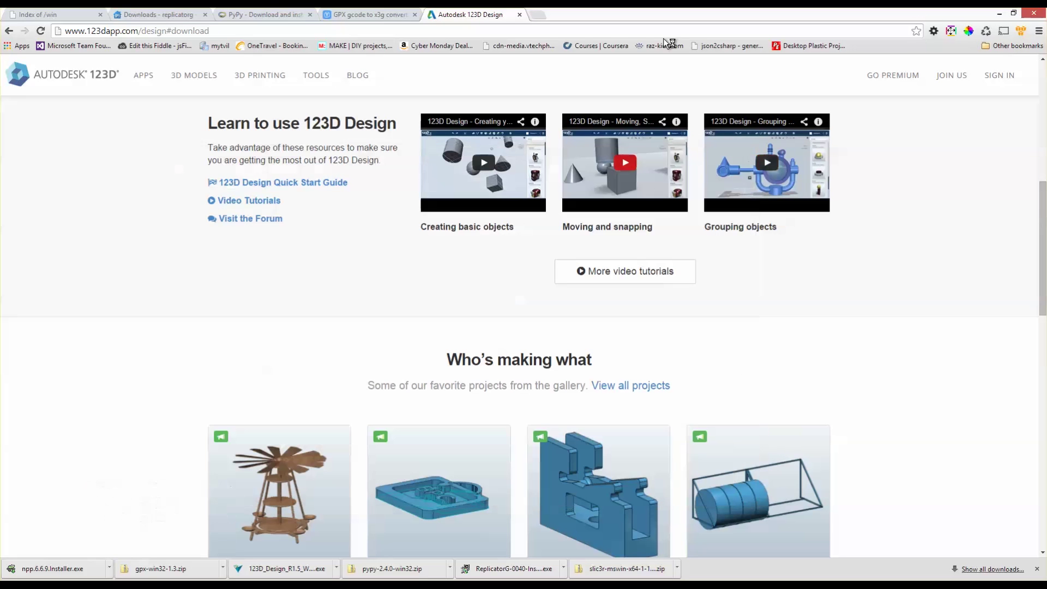
left_click(999, 17)
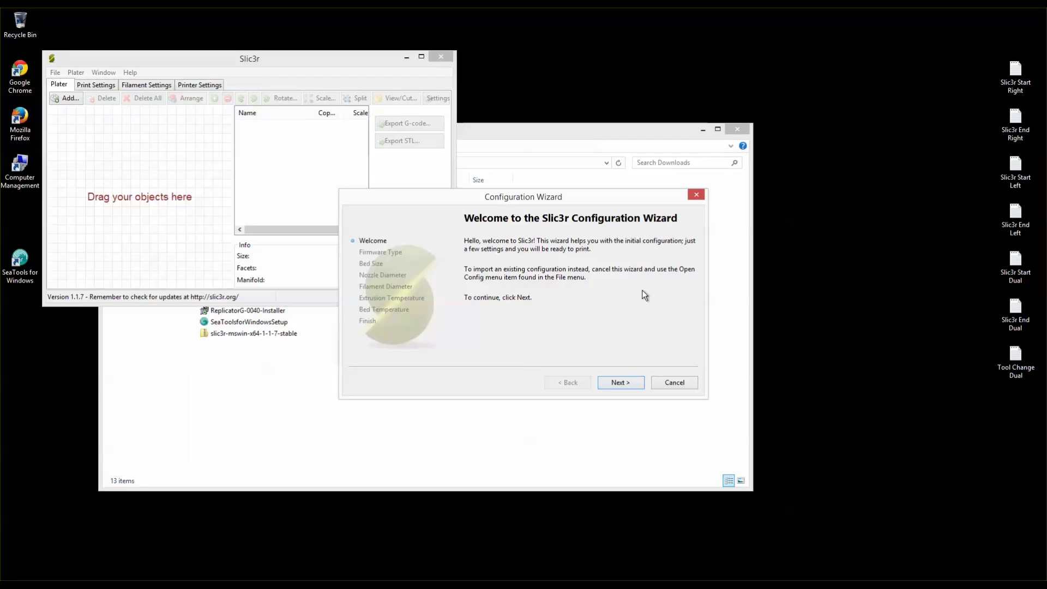
- Cancel the Slic3r Configuration Wizard and enlarge the Slic3r window to view the print settings
key("Escape")
left_click_drag(456, 306, 807, 496)
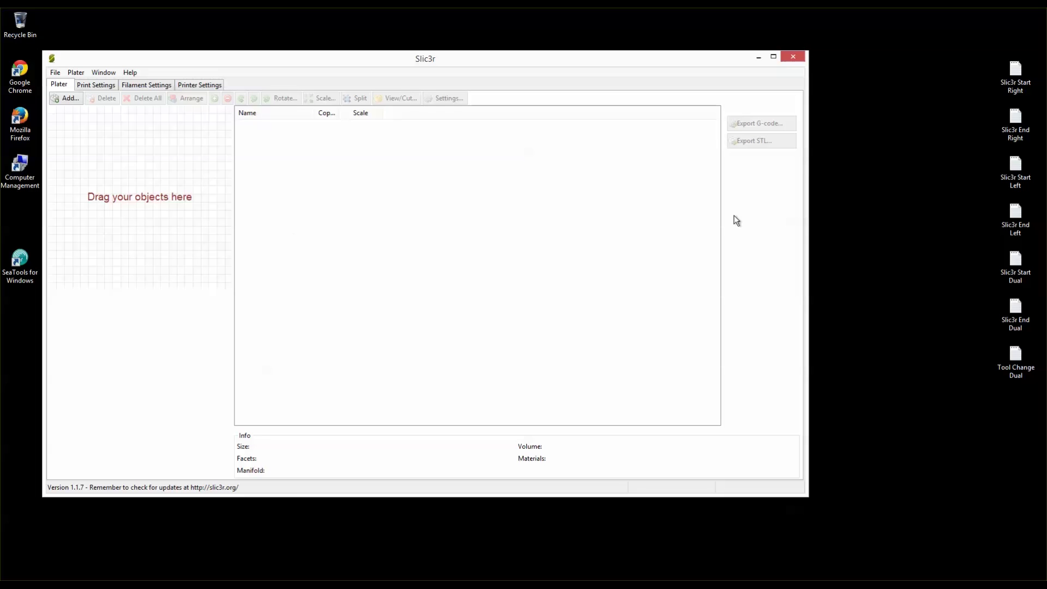
left_click(100, 85)
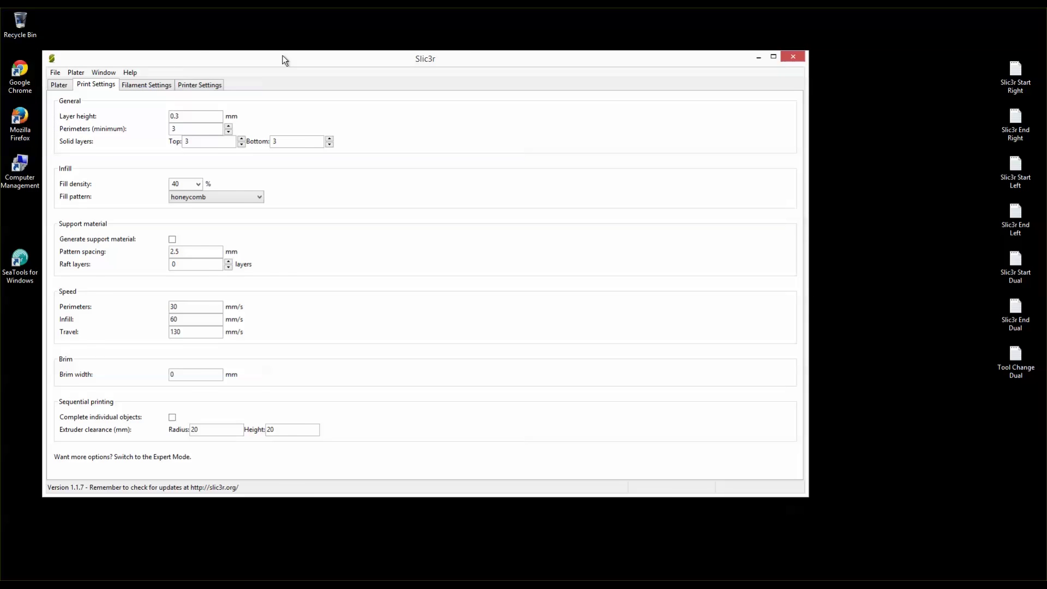
left_click_drag(283, 55, 323, 51)
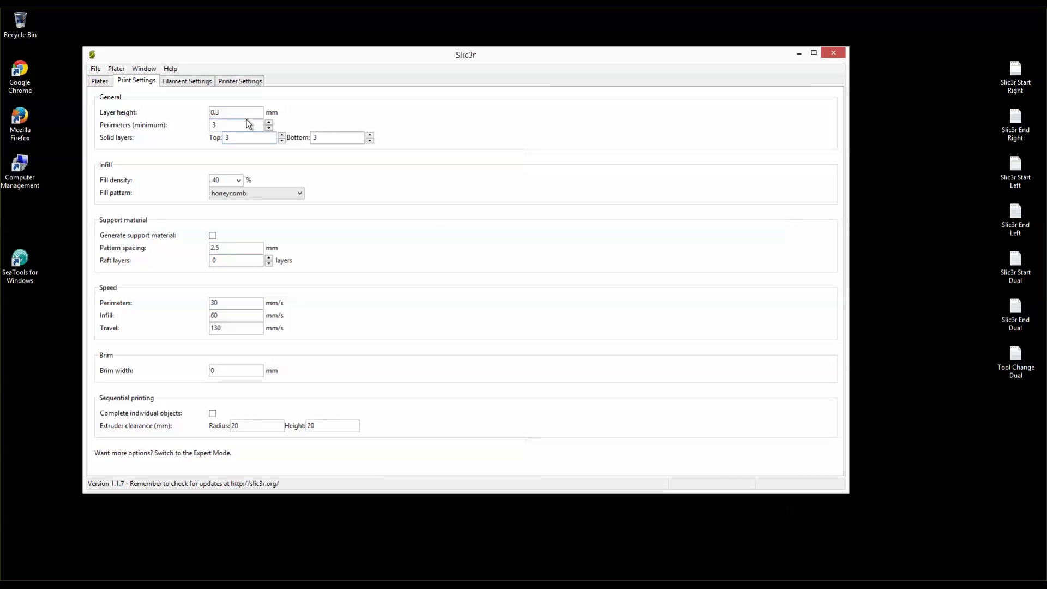
- Review the filament settings and the printer settings in Slic3r
left_click(172, 71)
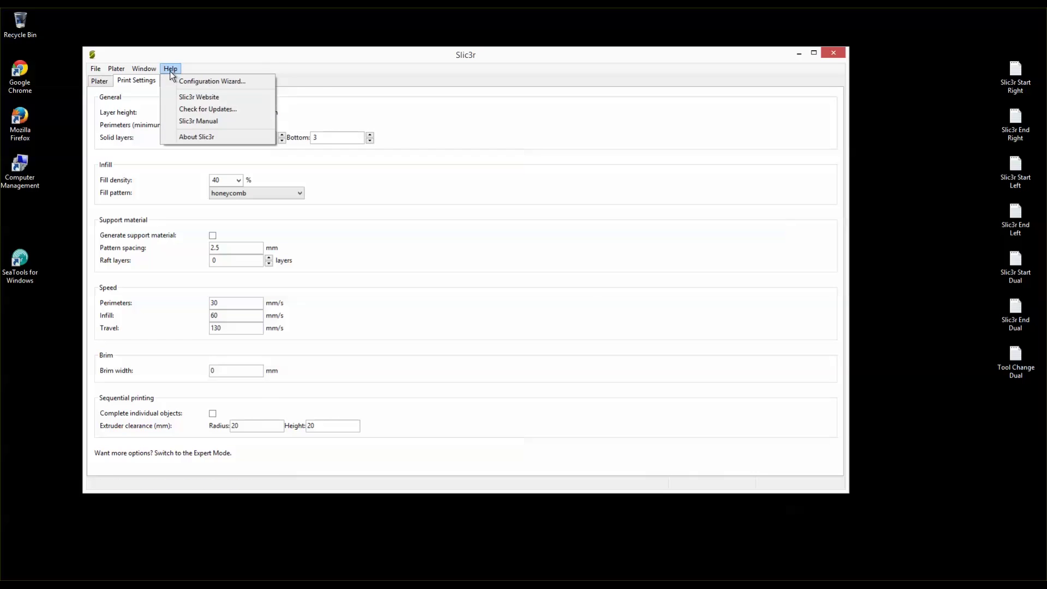
key("Escape")
left_click(182, 83)
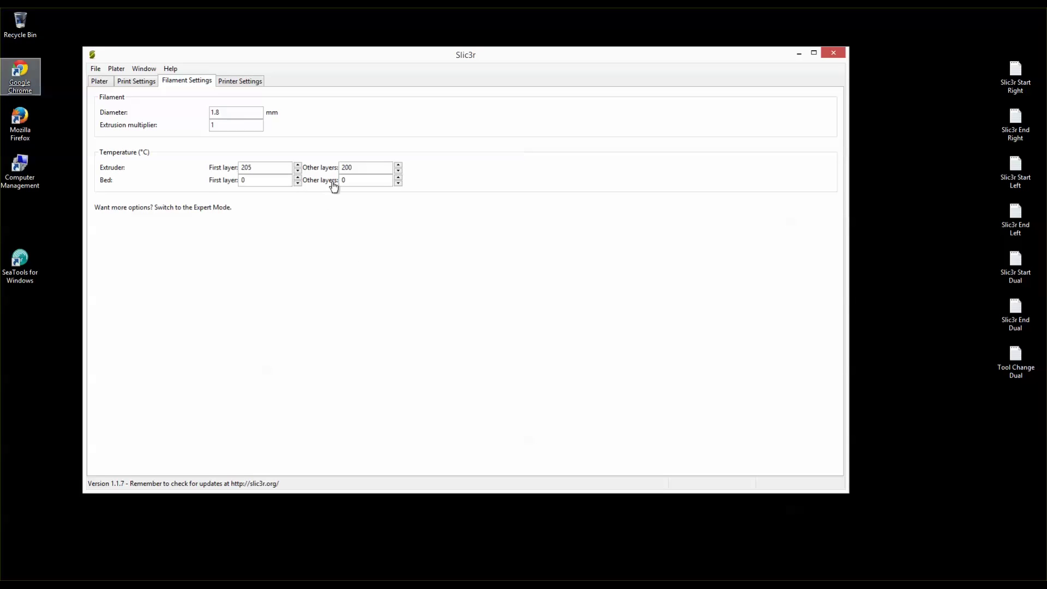
left_click(240, 82)
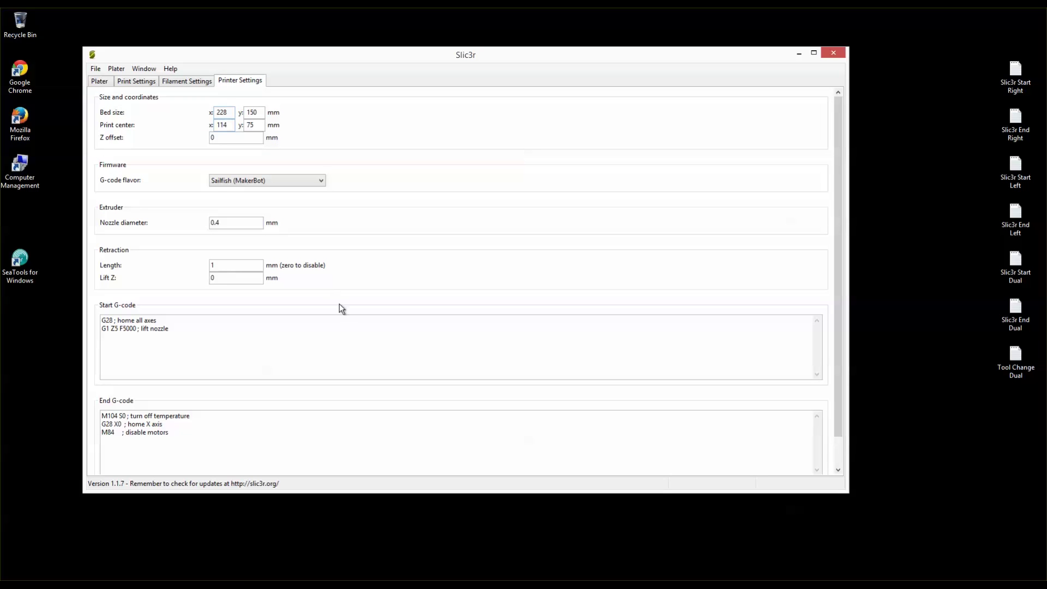
left_click_drag(837, 291, 835, 207)
- Set the Slic3r preferences mode to Expert and acknowledge the restart notice
left_click(97, 68)
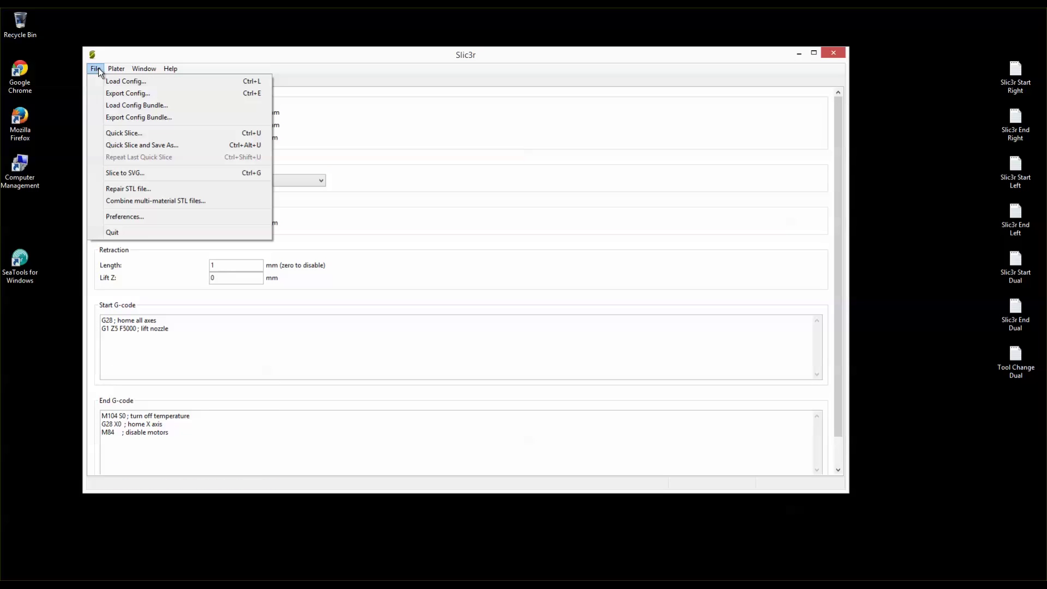
left_click(132, 218)
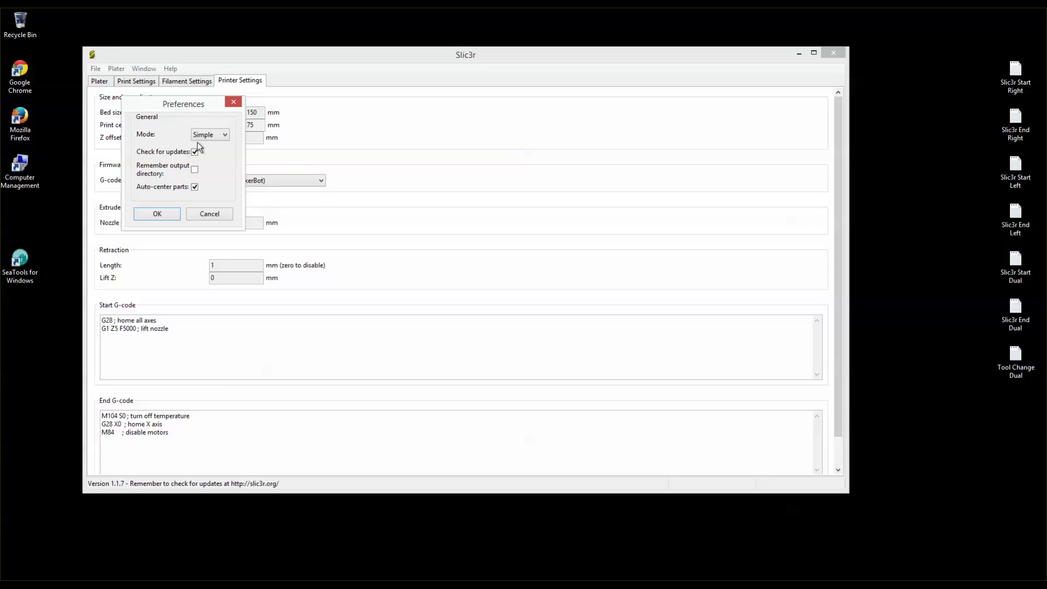
left_click(210, 134)
left_click(203, 153)
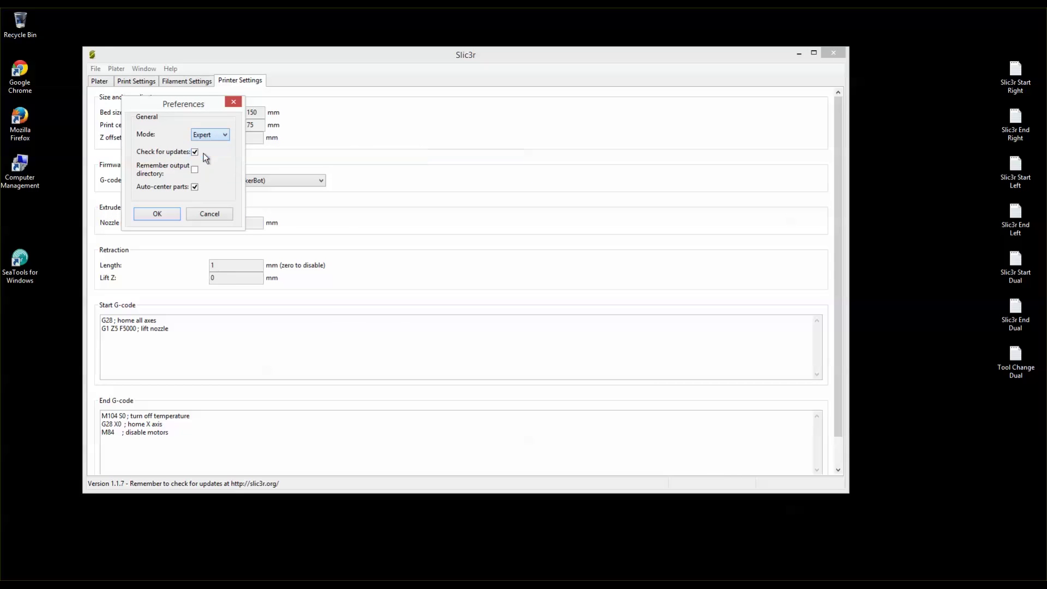
left_click(162, 213)
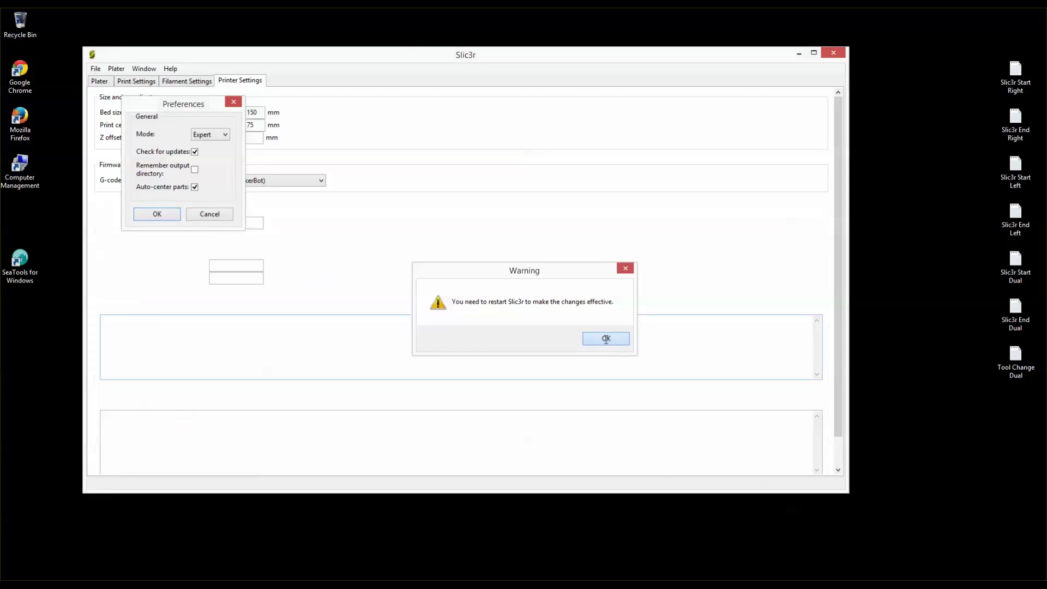
left_click(606, 339)
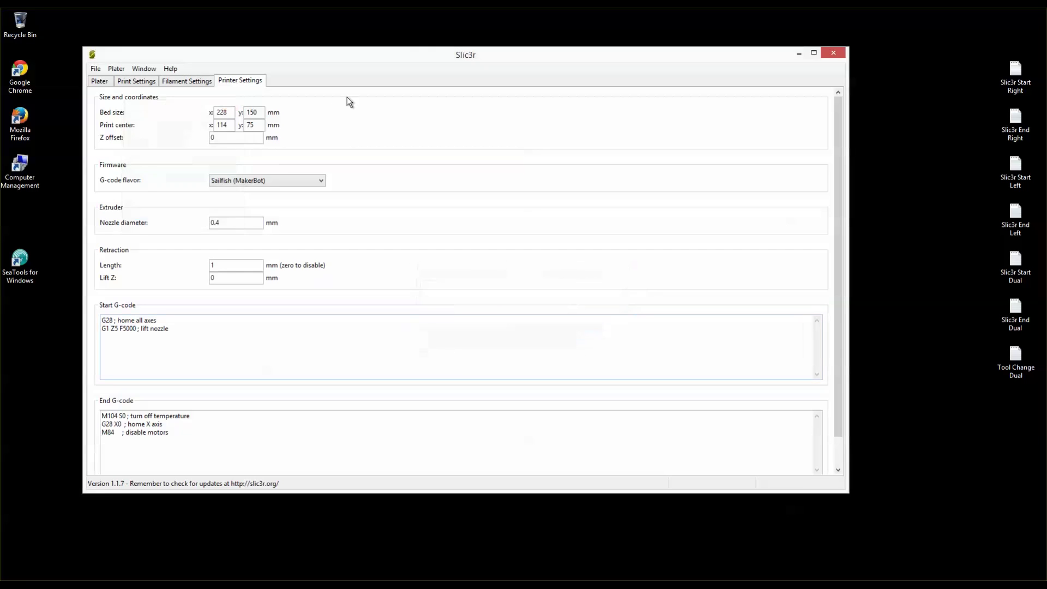
- Restart Slic3r and enlarge its window with the layers and perimeters print settings shown
left_click(833, 53)
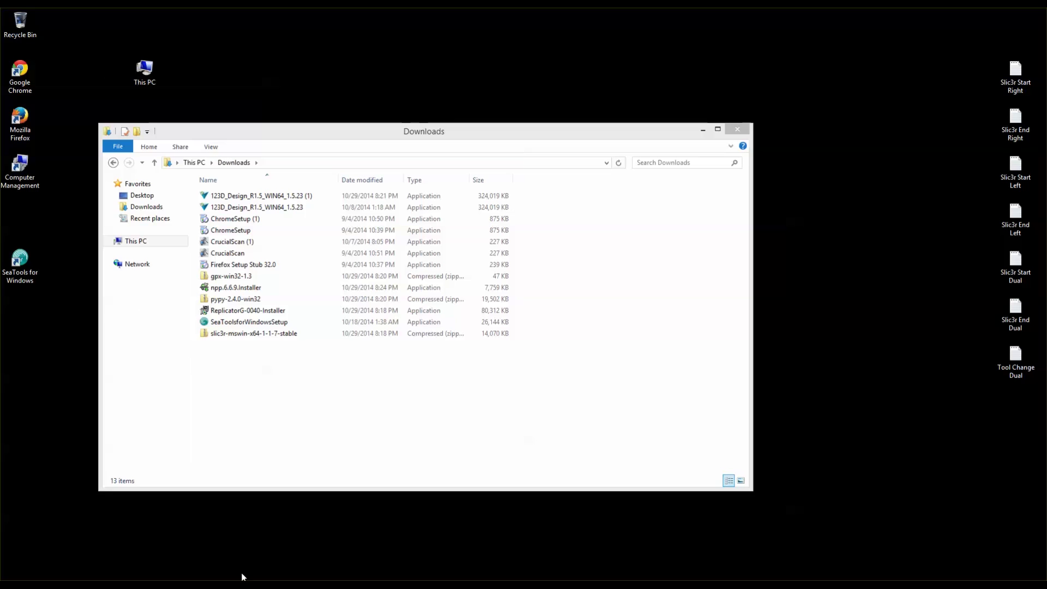
left_click(276, 246)
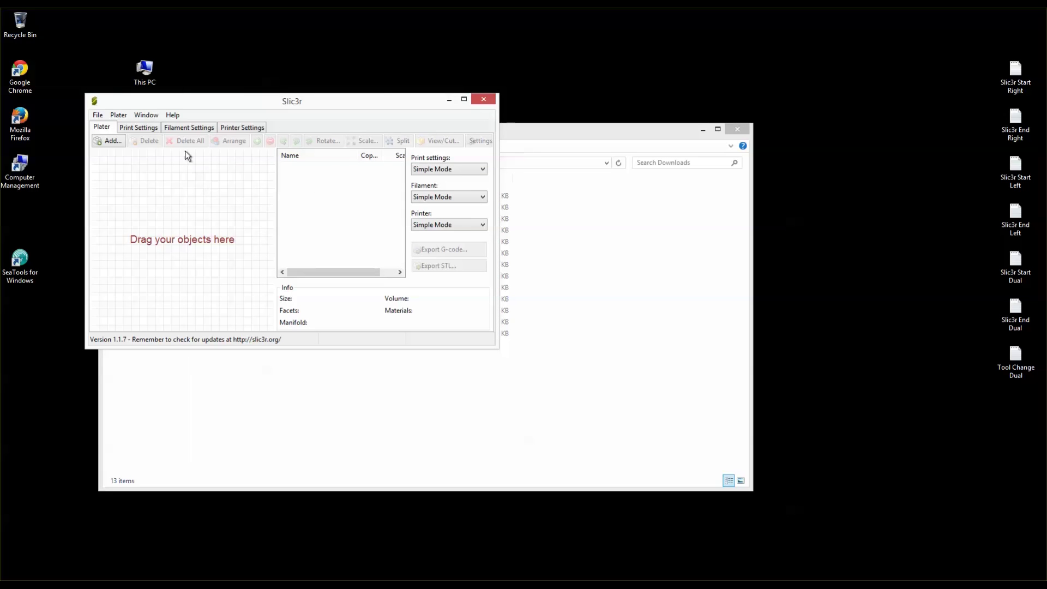
left_click(148, 128)
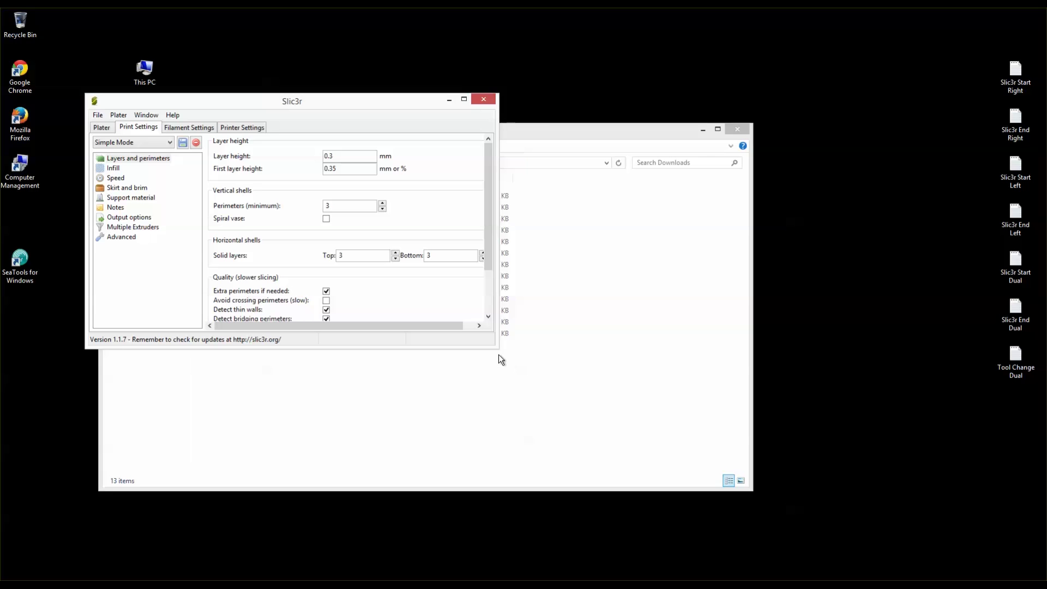
left_click_drag(496, 346, 684, 448)
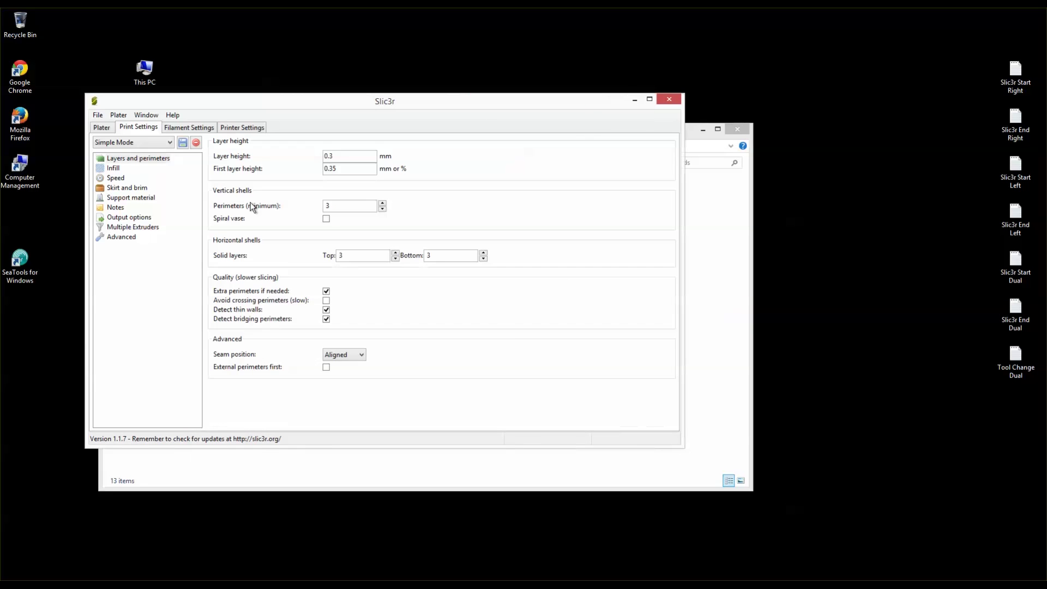
- Set the number of extruders to 2 in the general printer settings
left_click(238, 129)
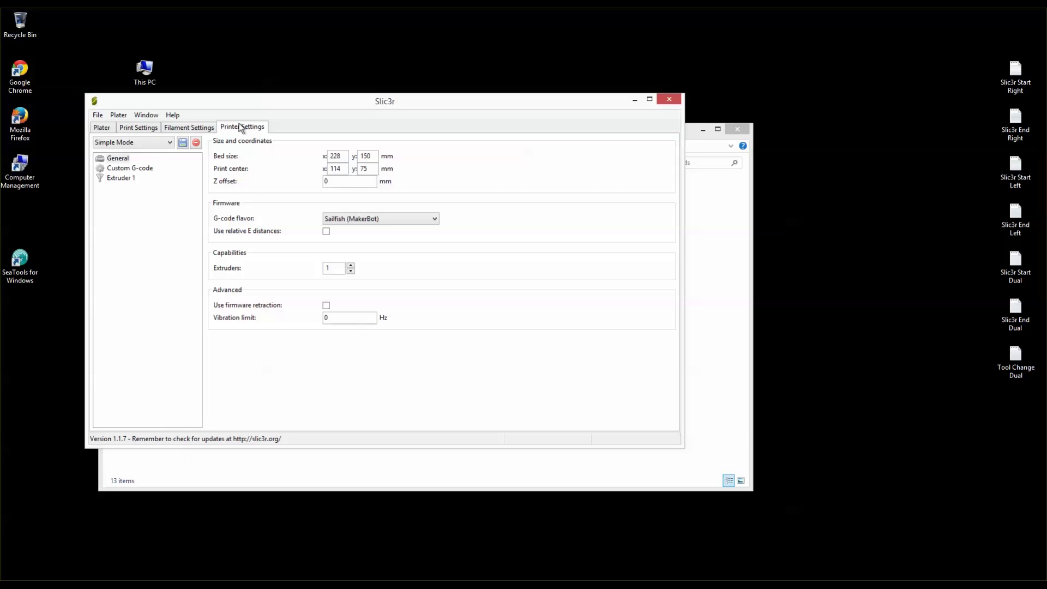
left_click(149, 143)
left_click(152, 142)
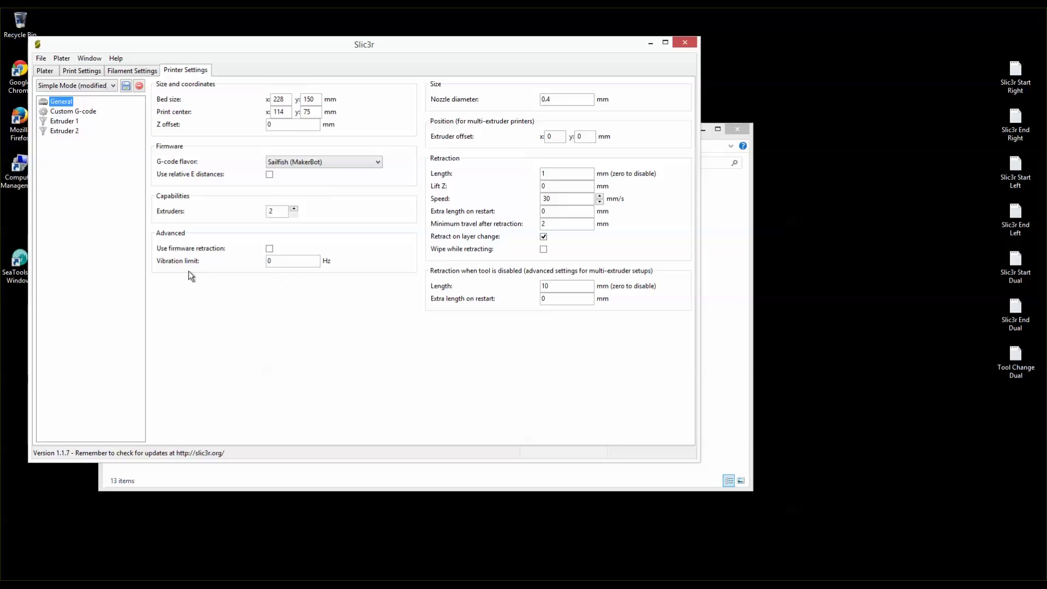
left_click(271, 211)
- Set the print center to x 0 and y 0 mm in the general printer settings
left_click_drag(289, 112, 264, 113)
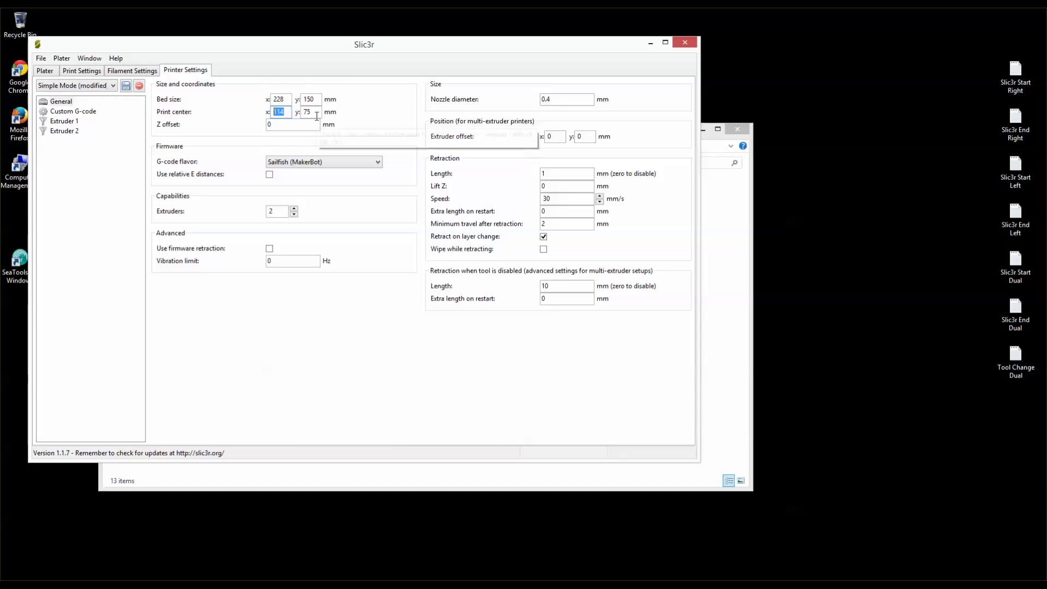
type("0")
key("Tab")
type("0")
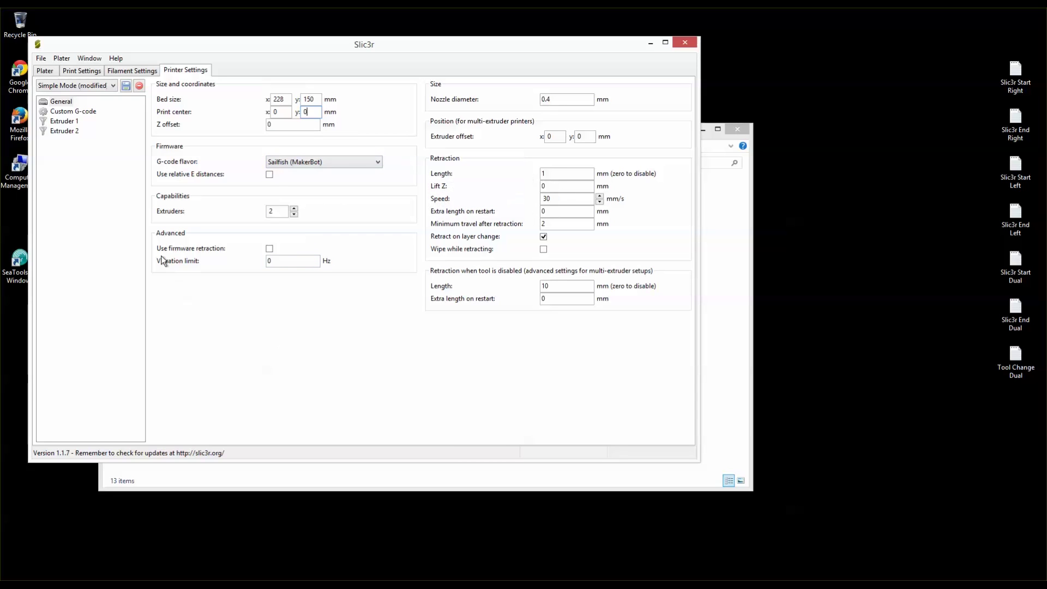
- Review the nozzle and retraction settings of Extruder 1 and Extruder 2, widening the Slic3r window
left_click(66, 101)
left_click(64, 121)
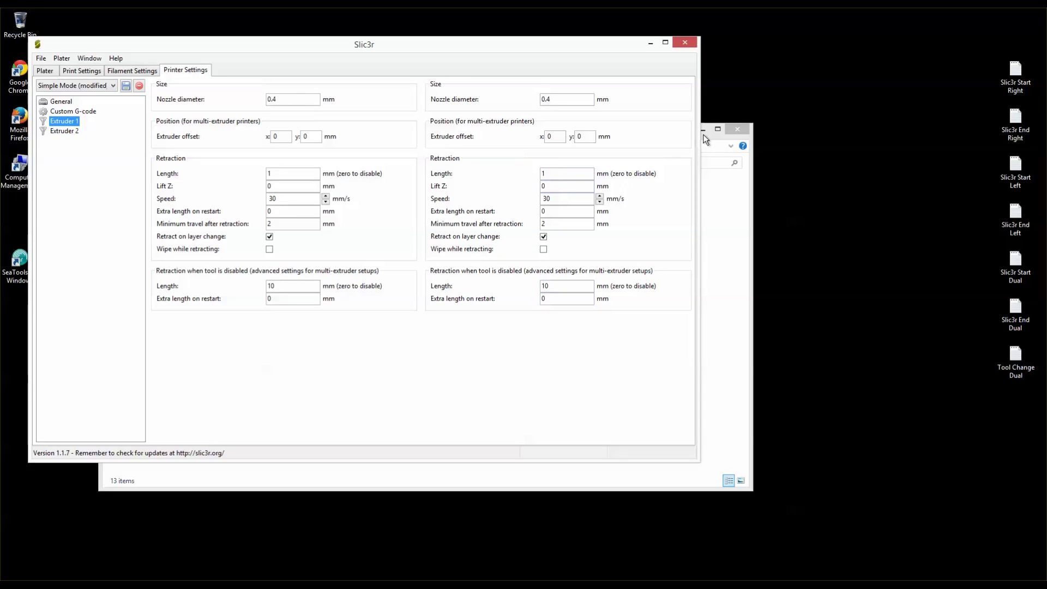
left_click_drag(701, 136, 751, 146)
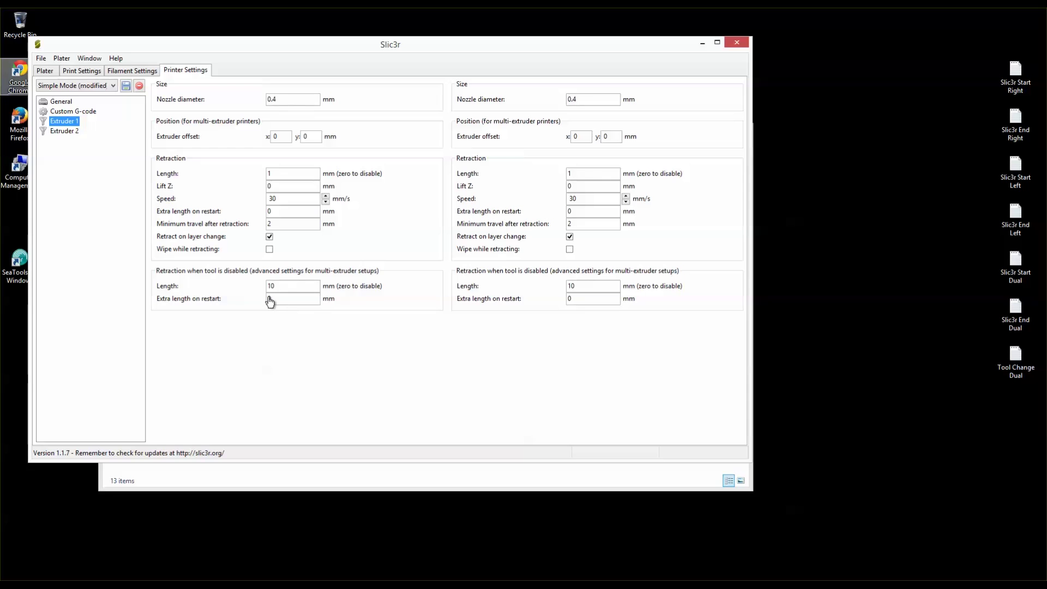
left_click(66, 131)
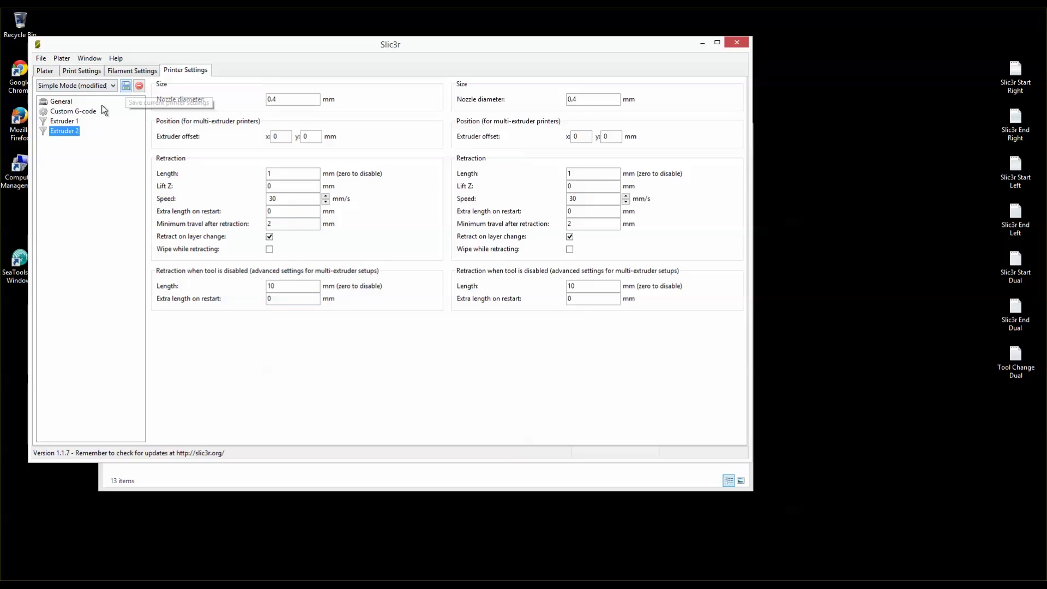
- Replace the printer's custom start G-code with the full contents of the Slic3r Start Right text file and put that file away
left_click(77, 111)
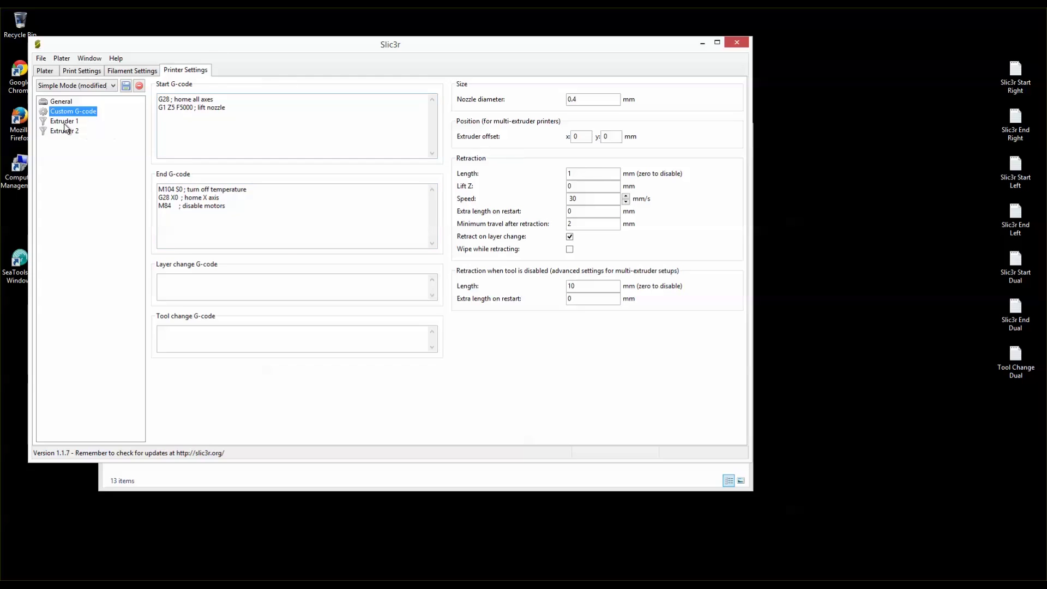
left_click_drag(175, 50, 226, 80)
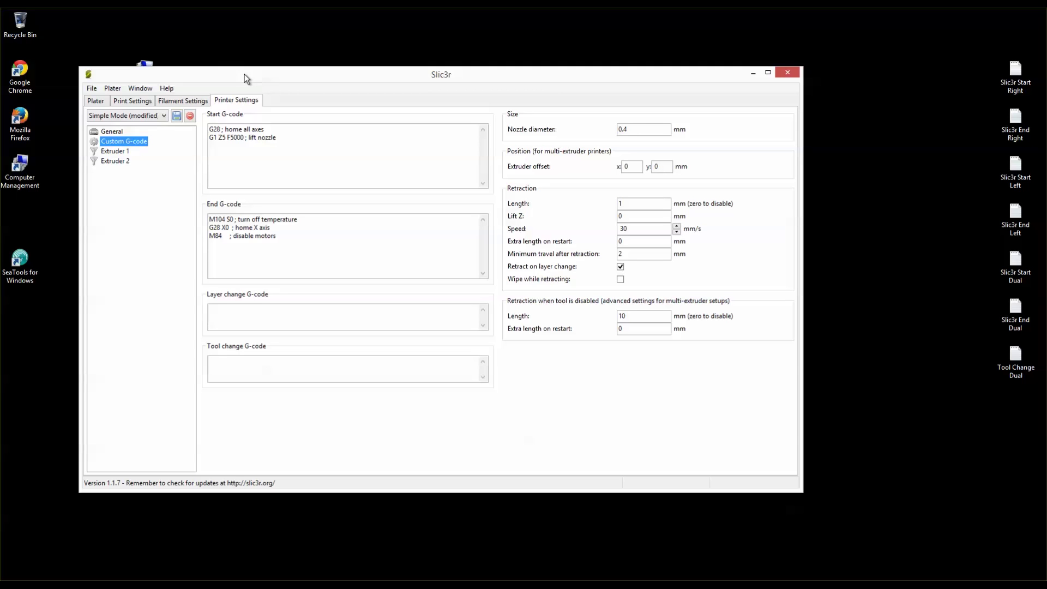
left_click_drag(253, 81, 254, 58)
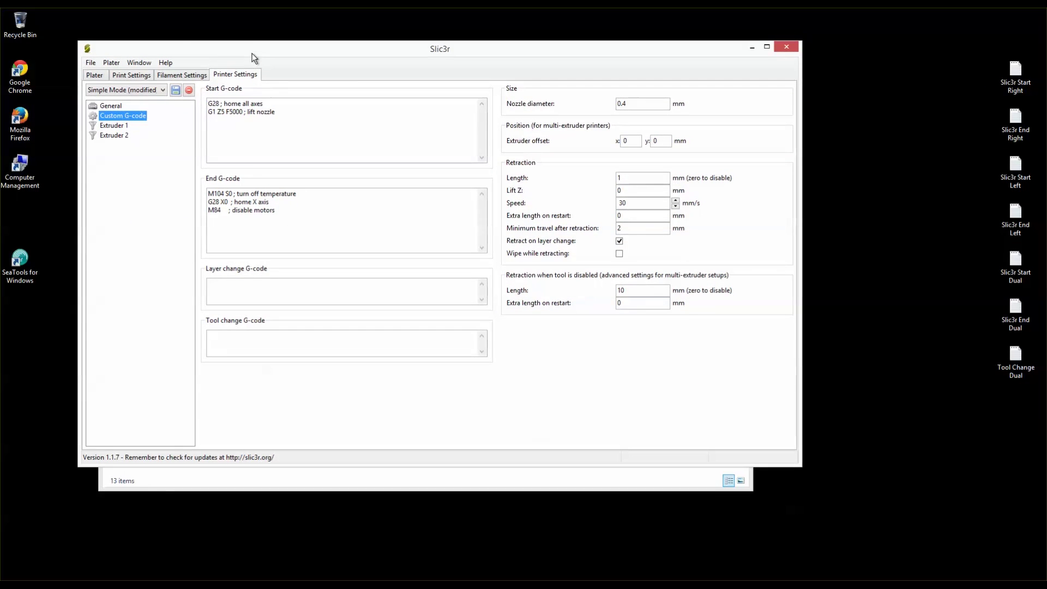
mouse_move(288, 139)
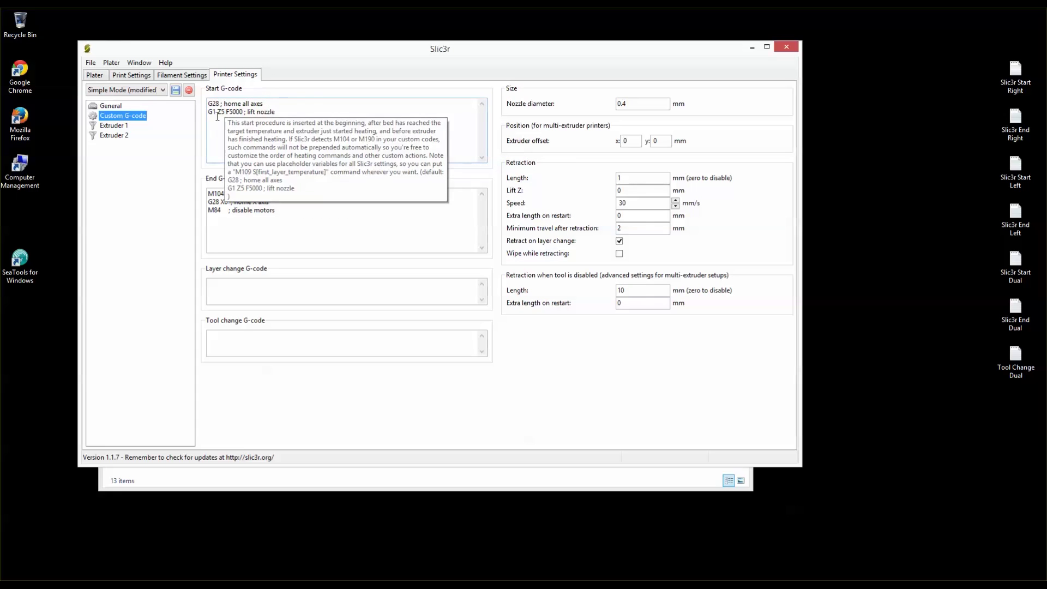
mouse_move(213, 192)
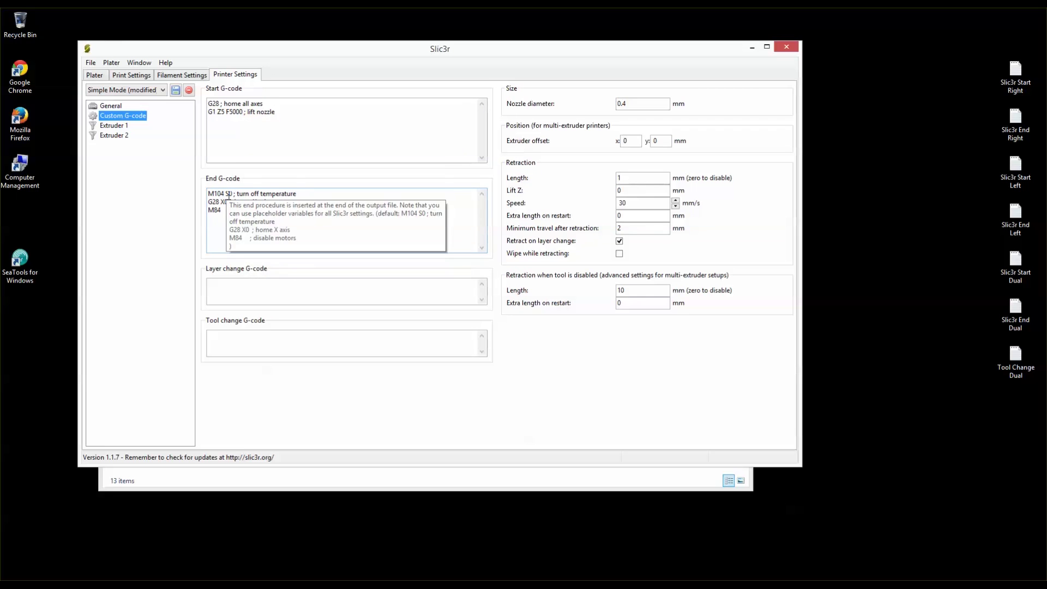
double_click(1019, 87)
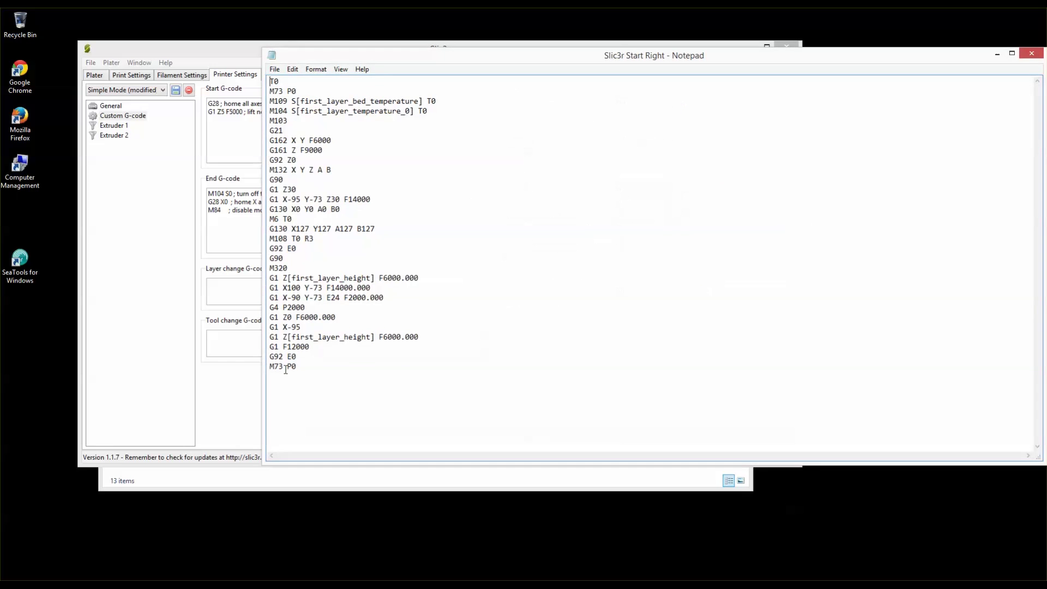
left_click_drag(300, 366, 249, 76)
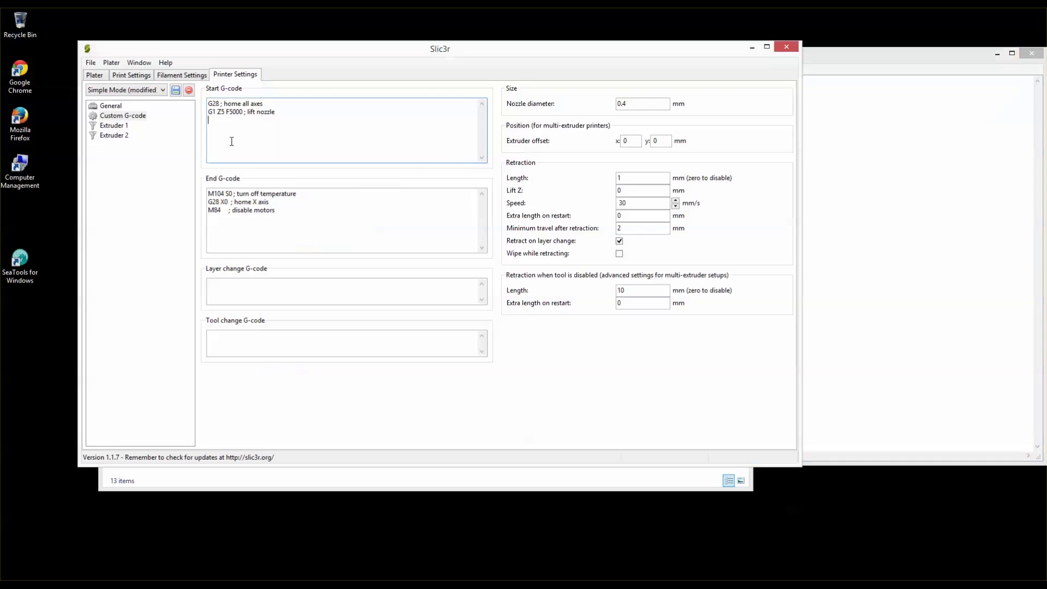
left_click(236, 144)
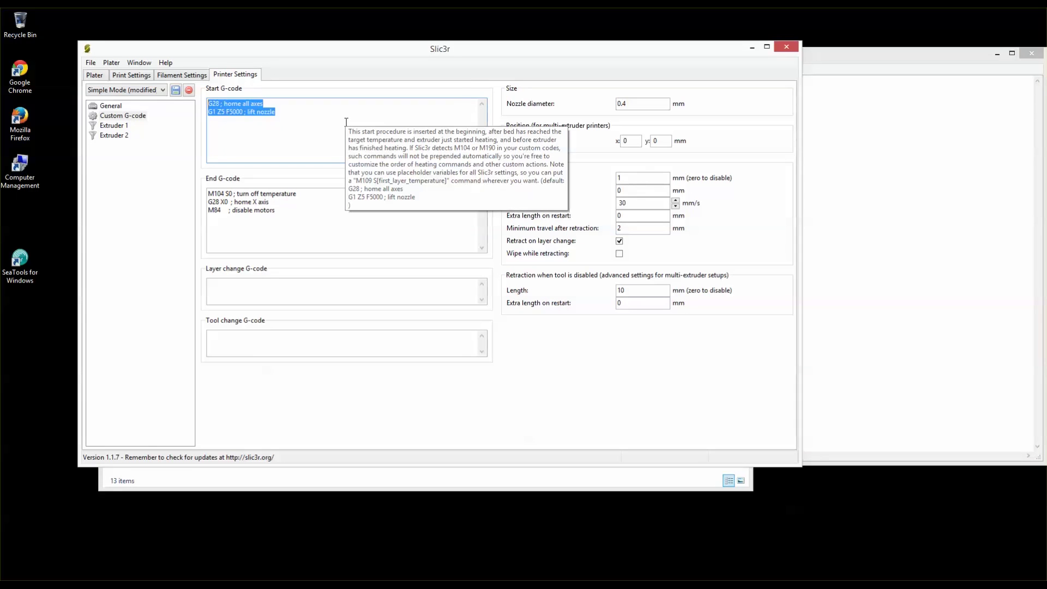
type("G4 P2000 G1 Z0 F6000.000 G1 X-95 G1 Z[first_layer_height] F6000.000 G1 F12000 G92 E0 M73 P0")
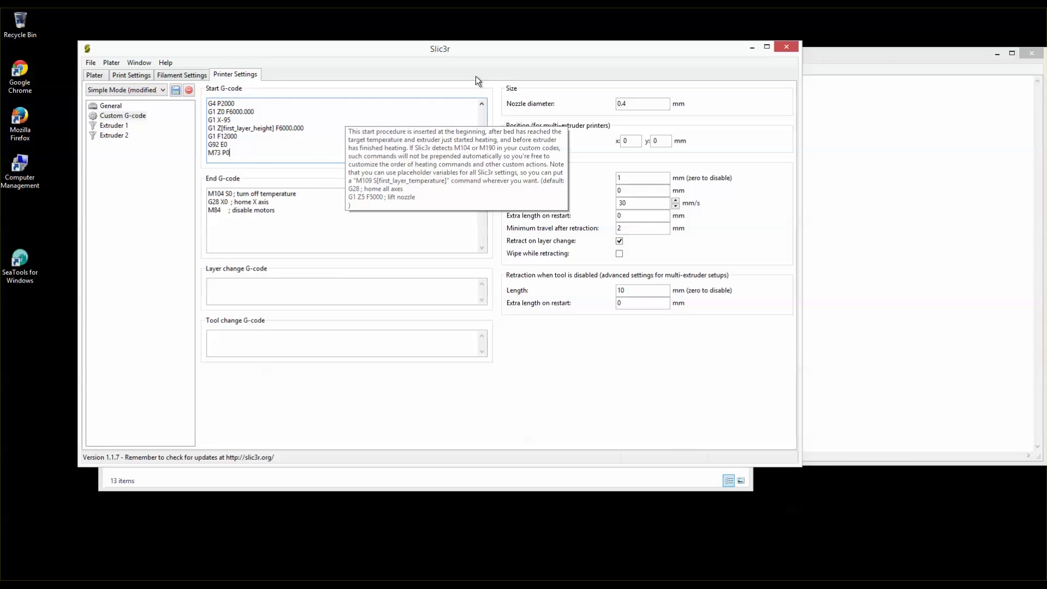
left_click(995, 54)
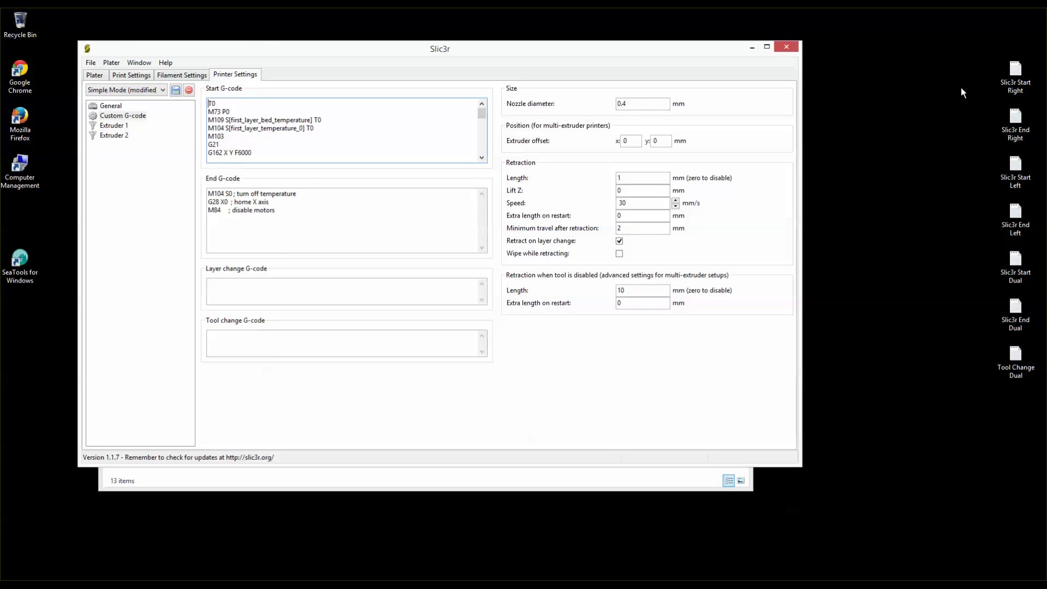
- Replace the custom end G-code with the full contents of the Slic3r End Right text file
double_click(1015, 119)
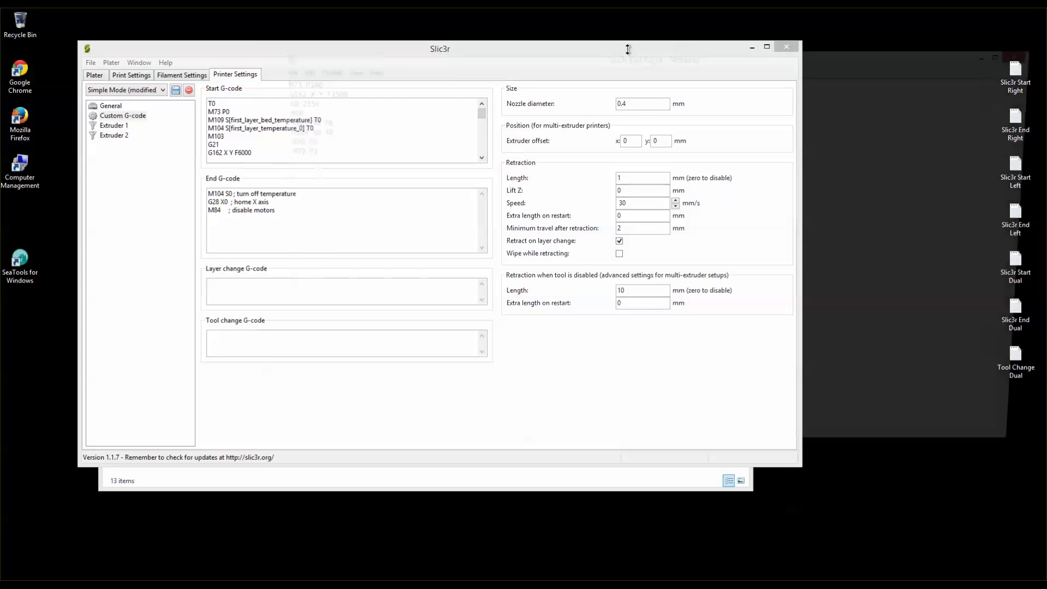
left_click_drag(315, 158, 240, 74)
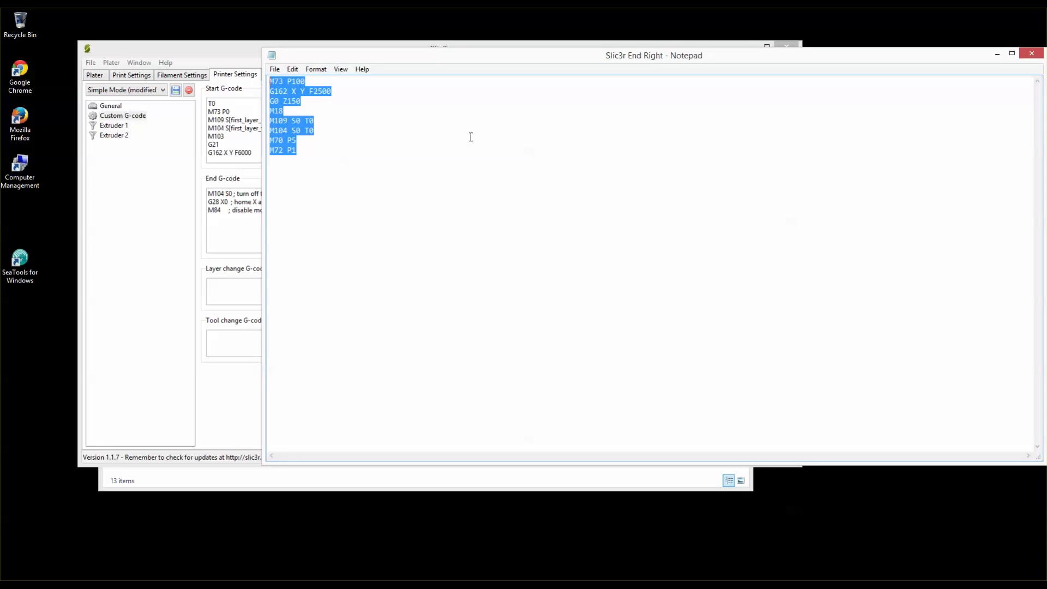
left_click(240, 218)
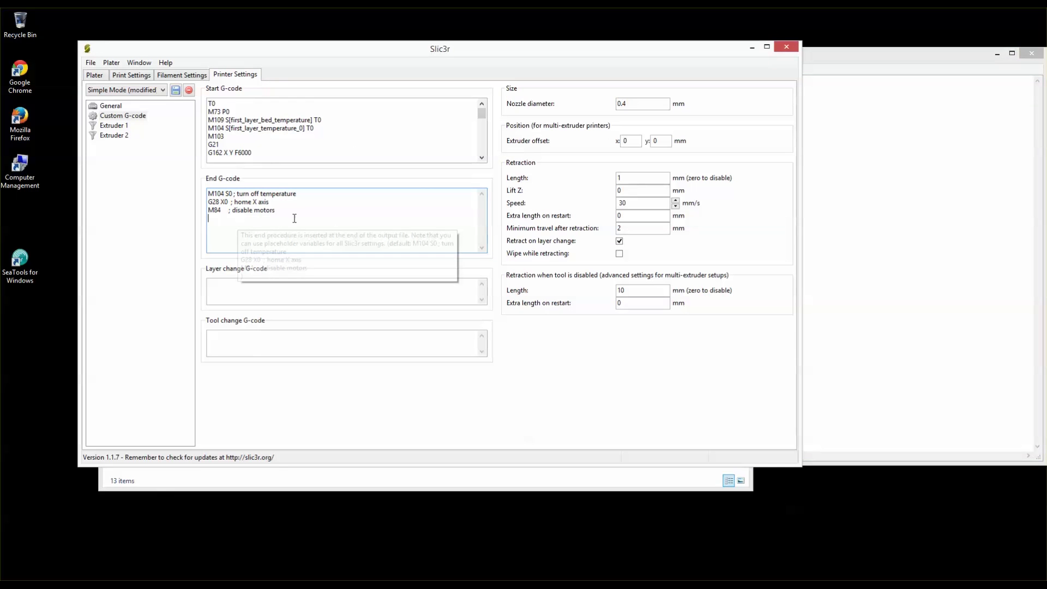
key("ctrl+a")
type("G0 Z150 M18 M109 S0 T0 M104 S0 T0 M70 P5 M72 P1")
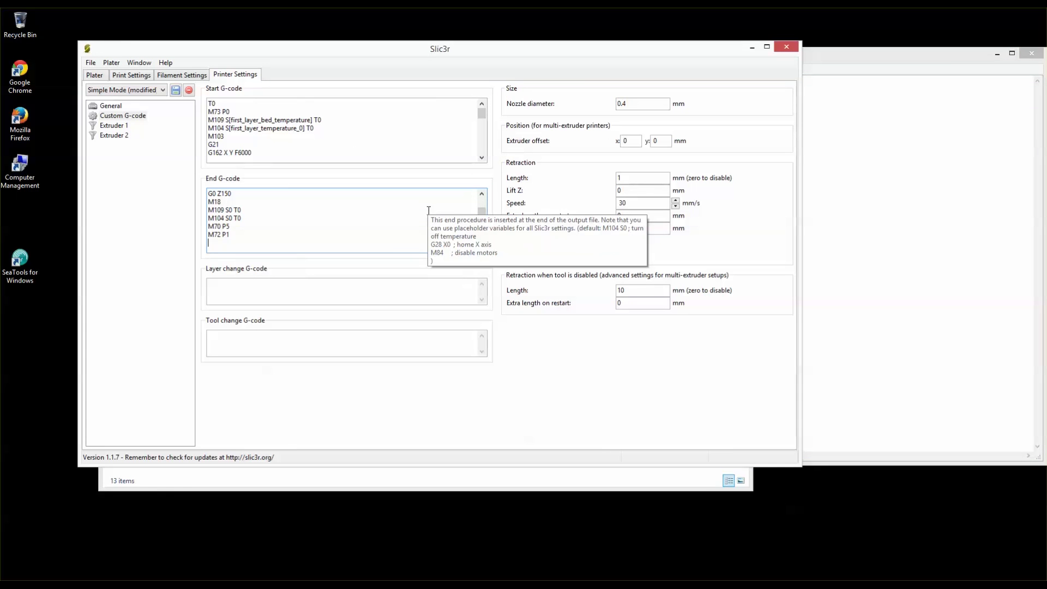
left_click(482, 195)
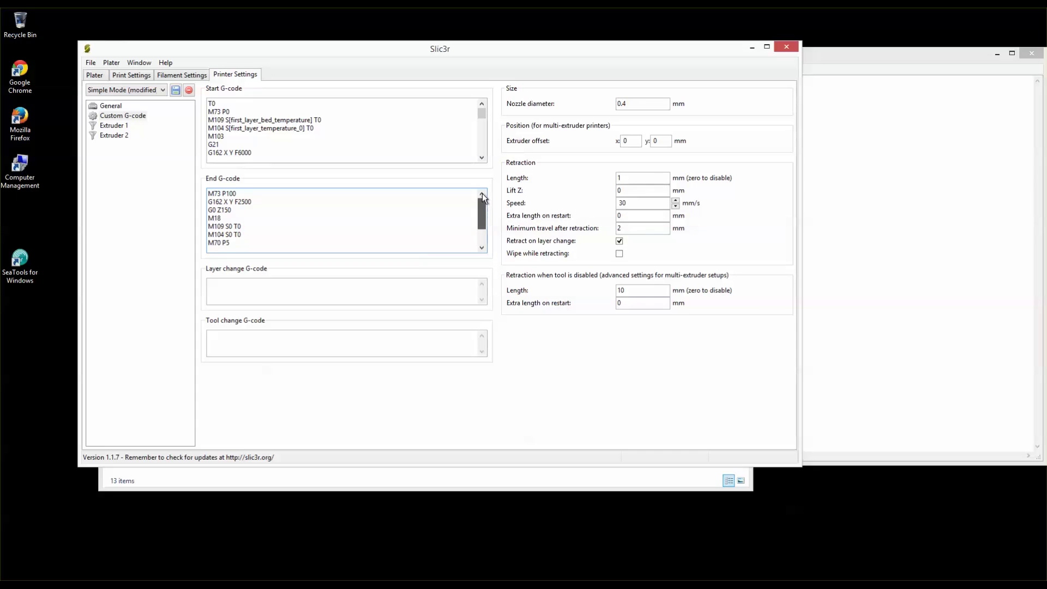
scroll(478, 231, "down", 1)
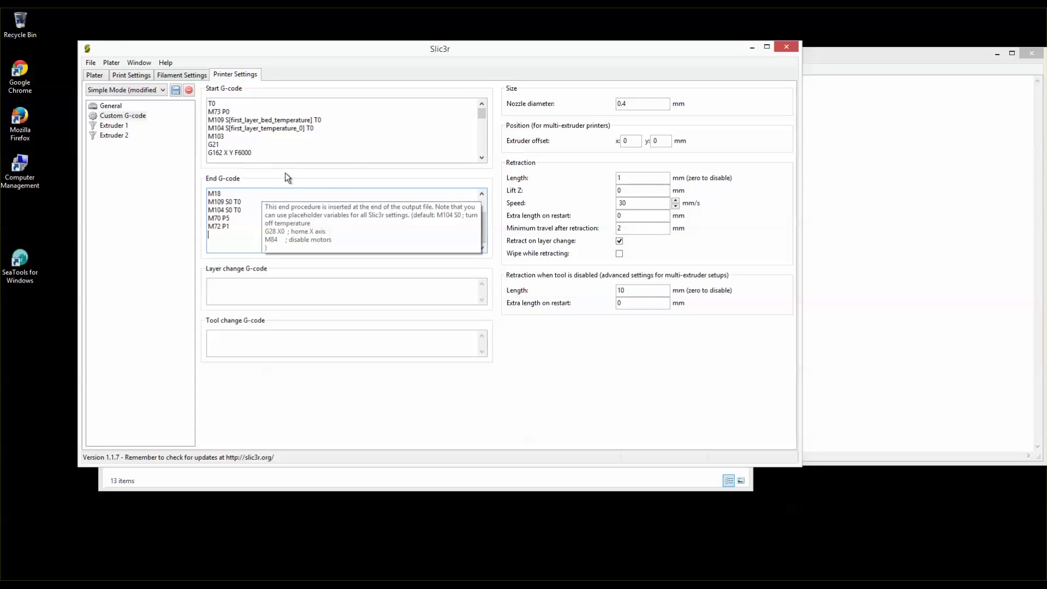
- Compare the Slic3r End Right text file with the pasted end G-code, from its first to its last line, and close the file
left_click(962, 55)
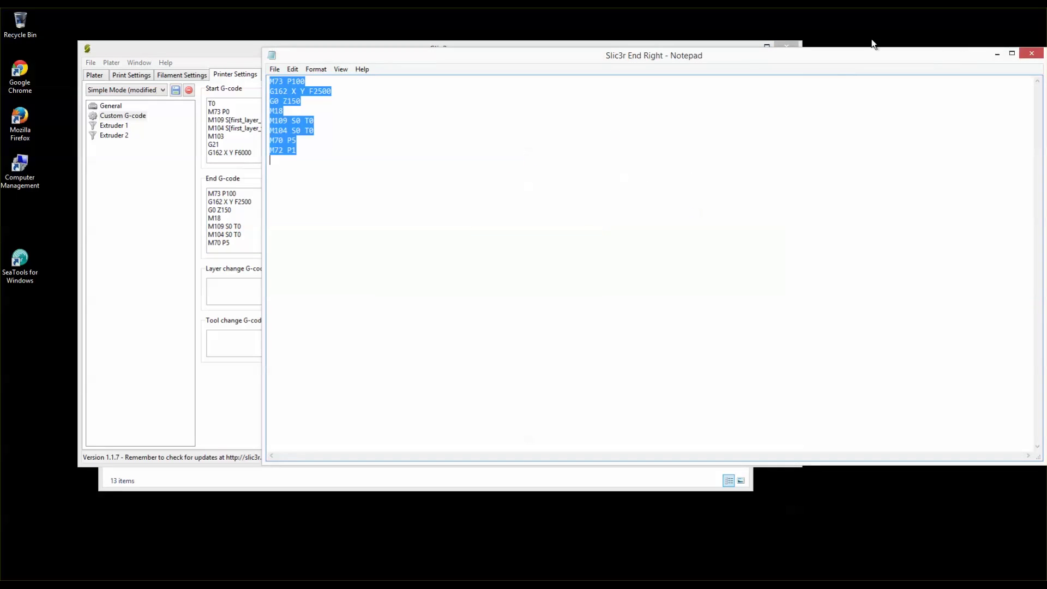
left_click(304, 150)
mouse_move(304, 149)
left_mouse_down()
mouse_move(273, 82)
mouse_move(287, 139)
left_mouse_up()
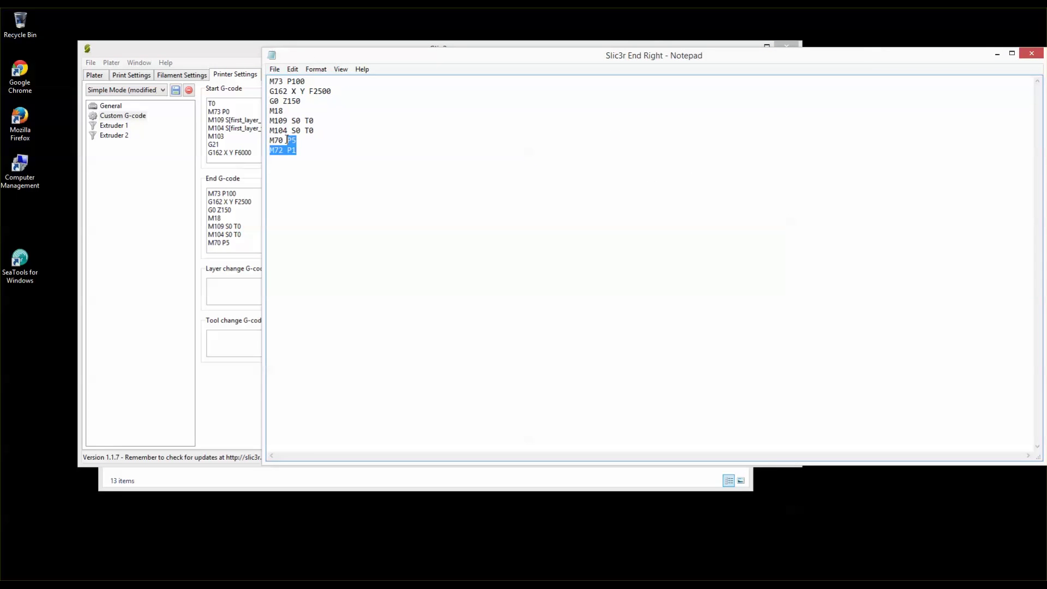
left_click_drag(277, 101, 272, 82)
left_click(274, 82)
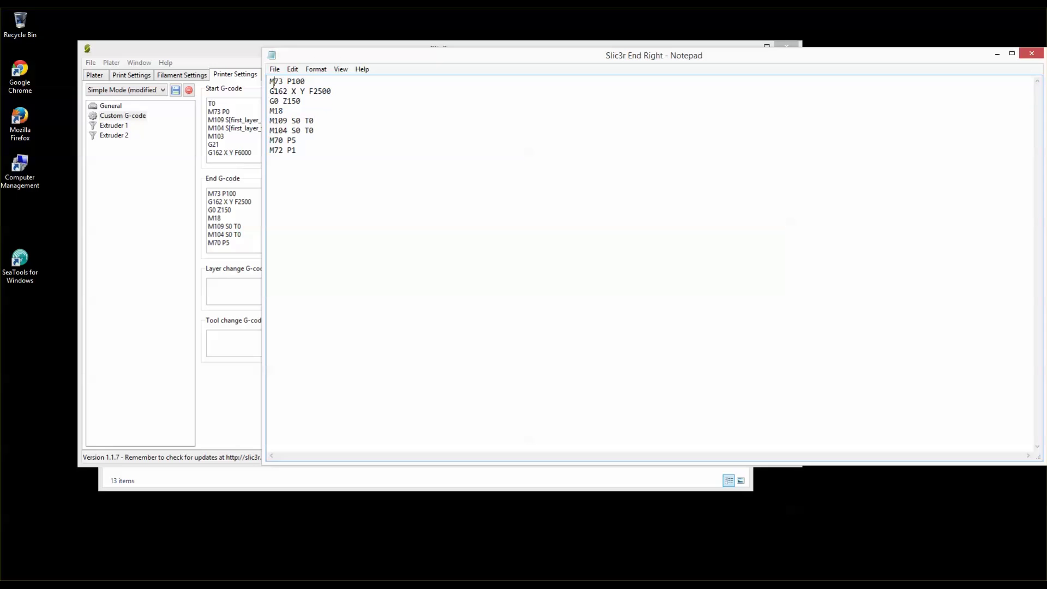
left_click(274, 150)
left_click(1028, 54)
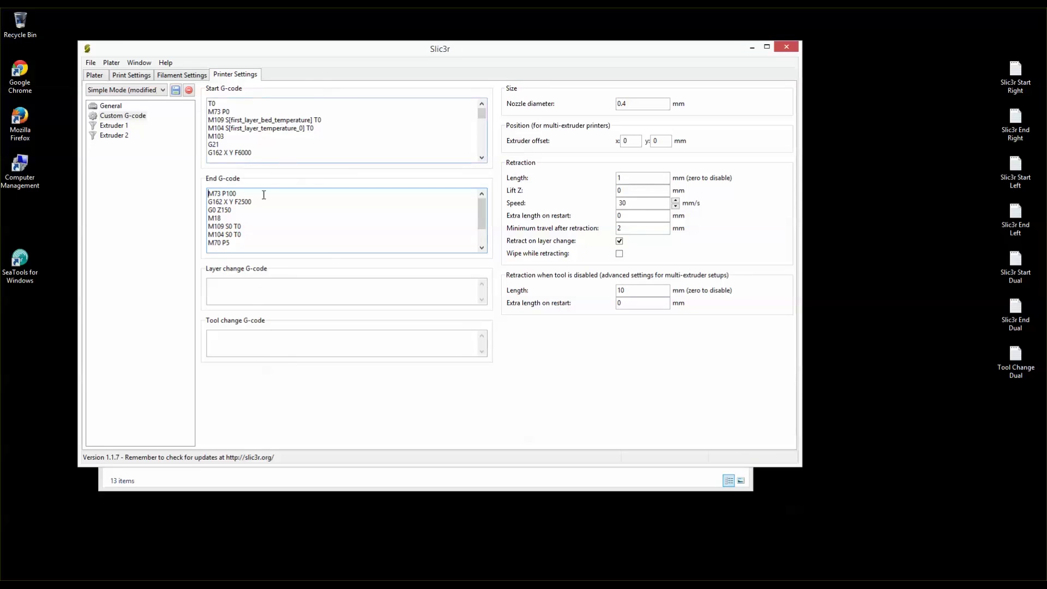
- Save the current printer settings as a preset named FlashForge (Right)
left_click(176, 90)
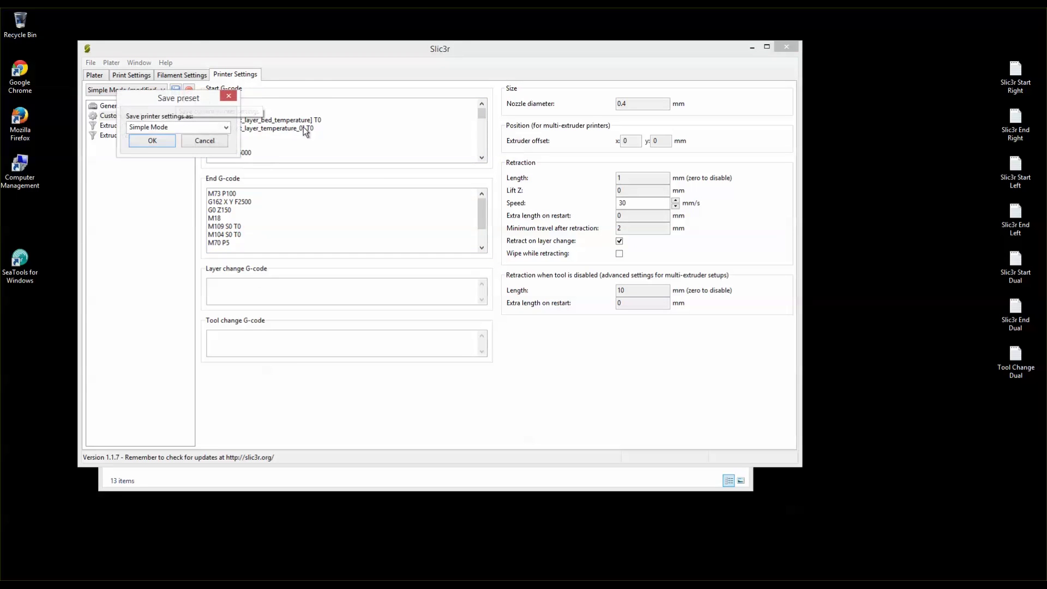
left_click_drag(168, 129, 101, 127)
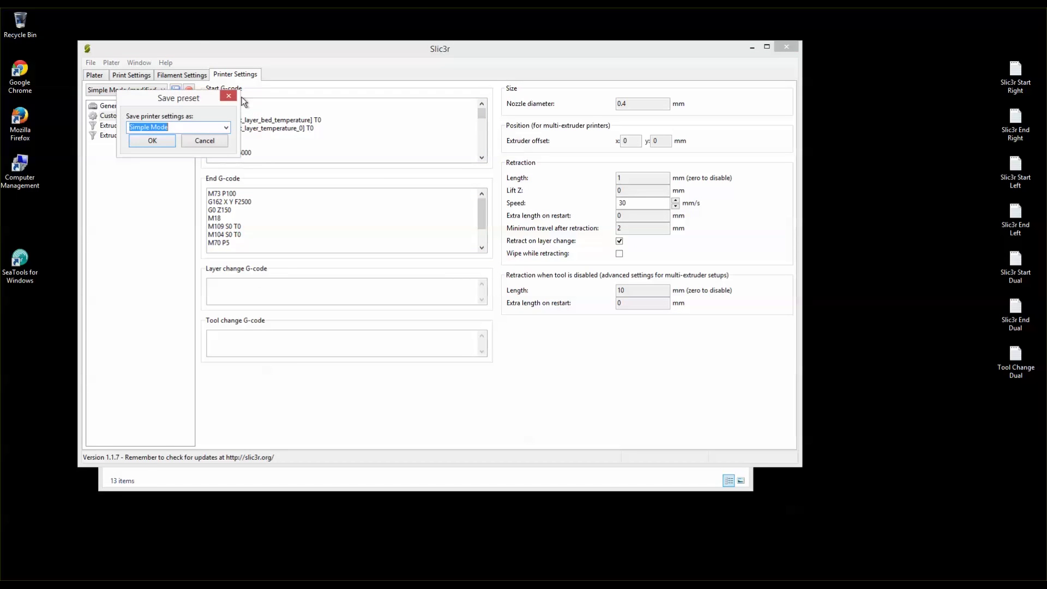
key("BackSpace")
type("(FlashForge")
key("Home")
key("Delete")
type("(Right)")
left_click(152, 141)
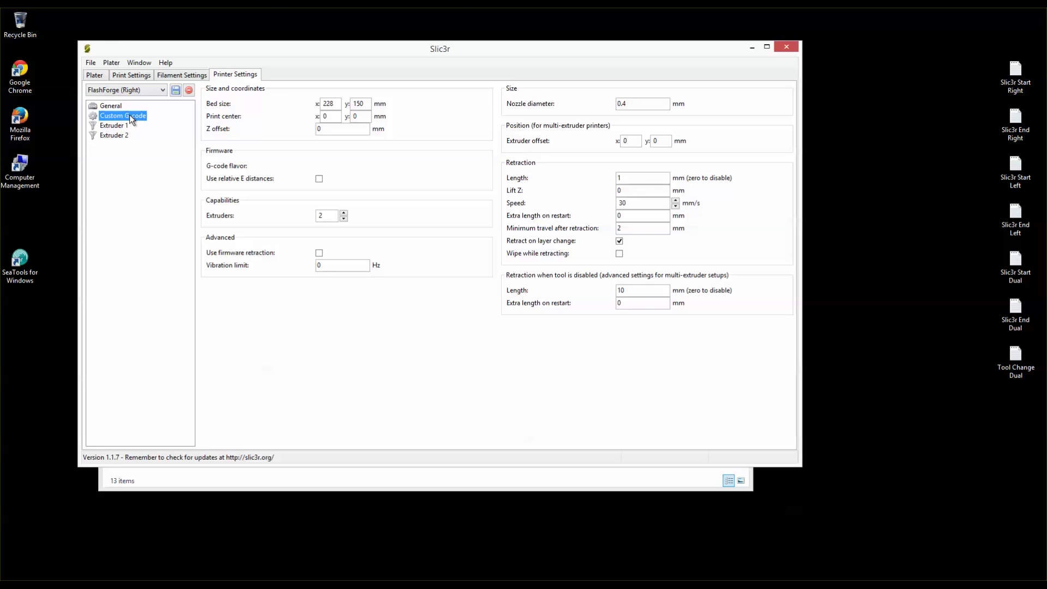
- Review the general, extruder and custom G-code settings of the FlashForge (Right) printer preset
left_click(112, 108)
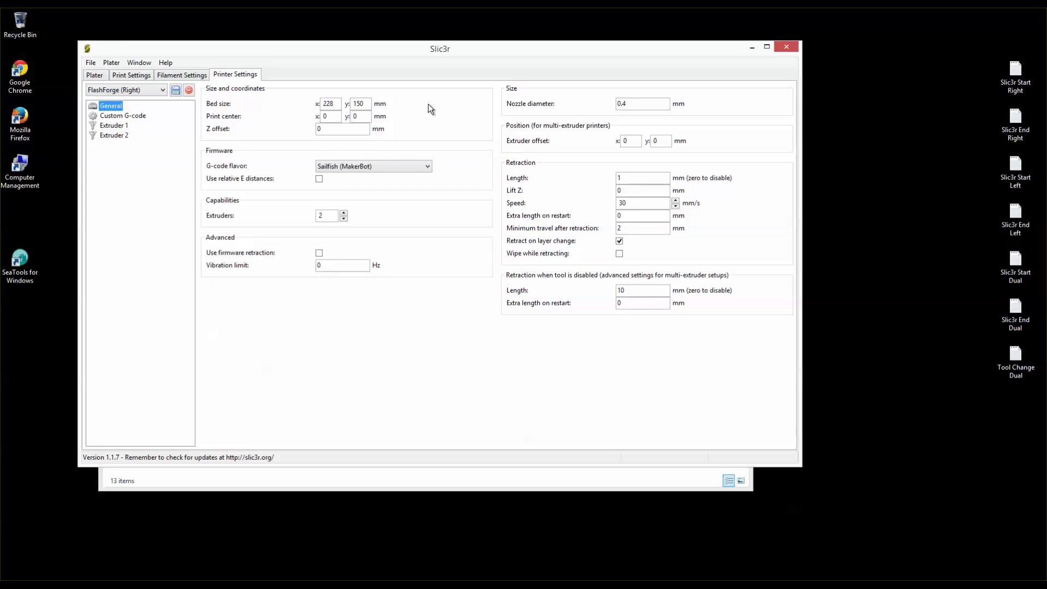
left_click(111, 134)
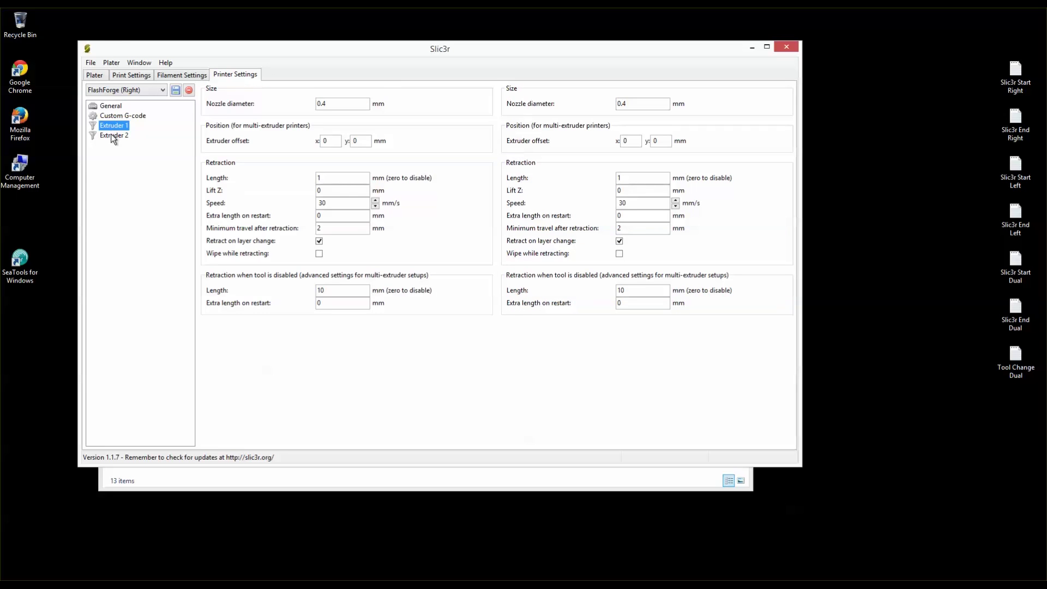
left_click(117, 116)
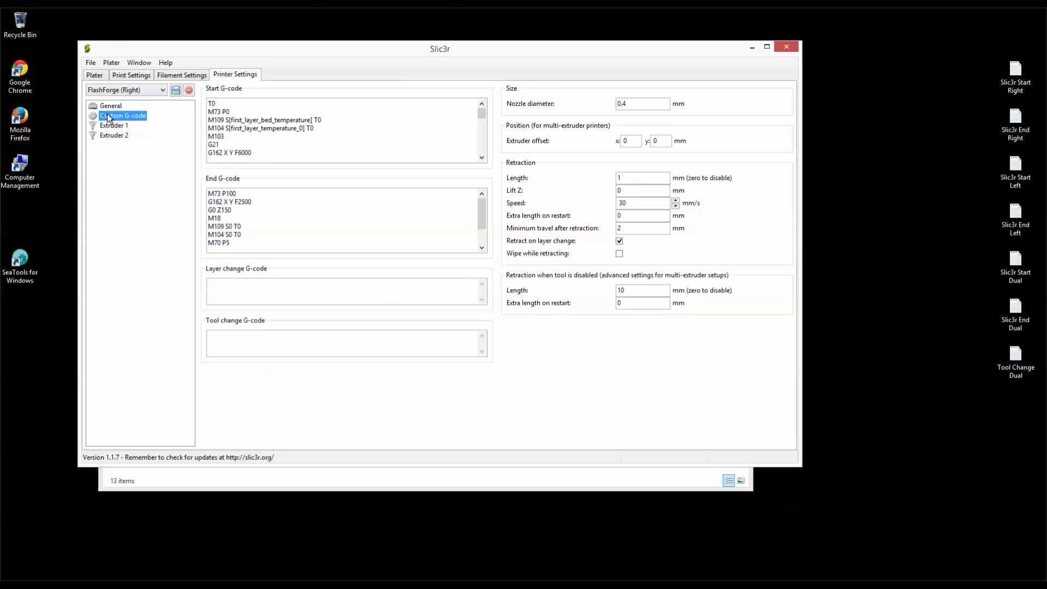
- Copy the full contents of the Slic3r Start Left text file and close the file
left_click(1015, 165)
left_click(403, 227)
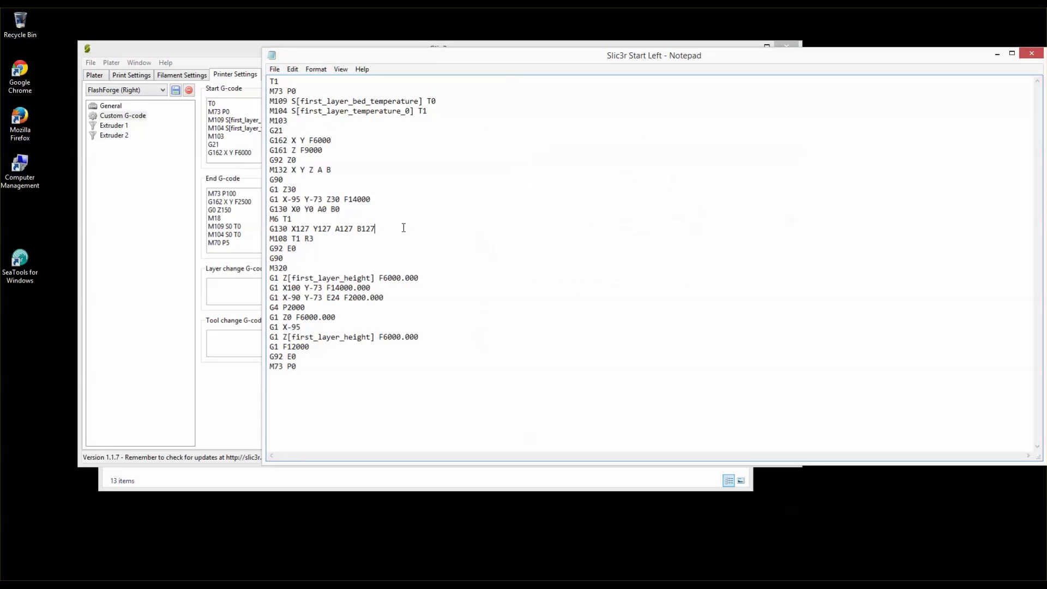
key("ctrl+a")
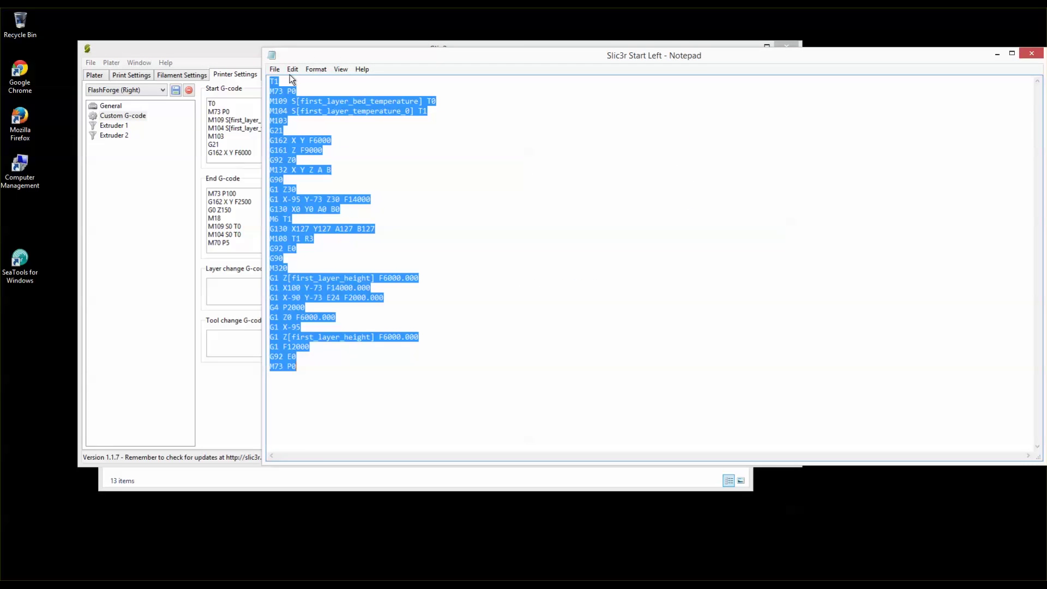
double_click(268, 58)
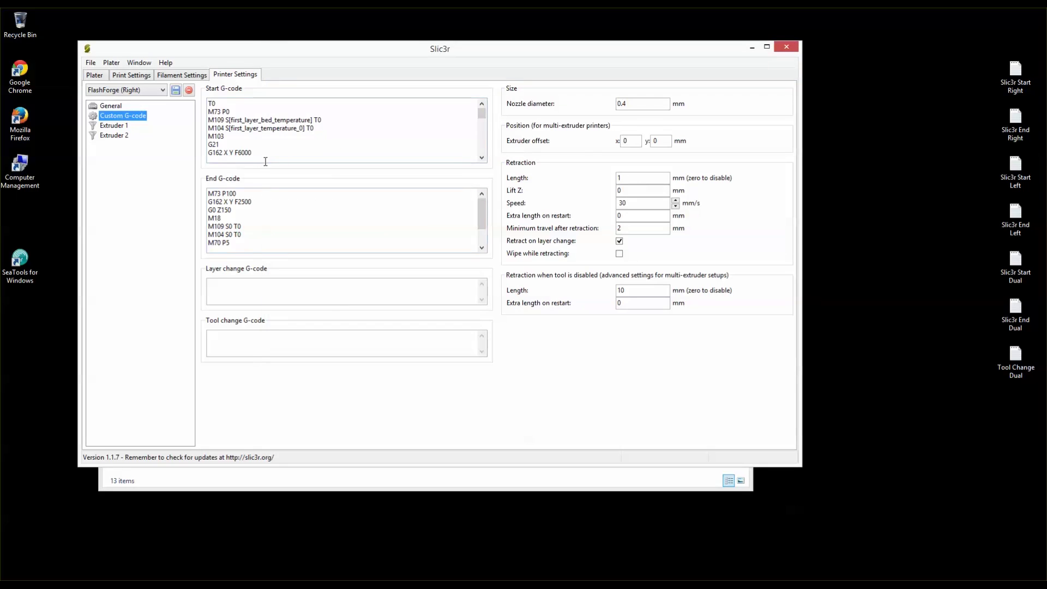
- Replace the entire custom start G-code with the copied Start Left code and check it back to its first line
key("ctrl+a")
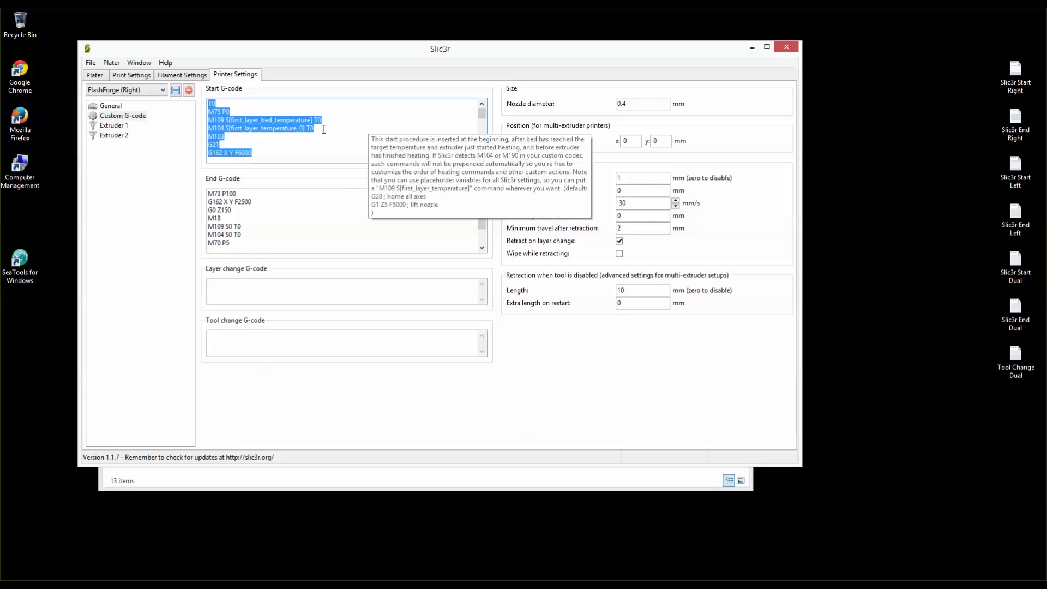
key("ctrl+v")
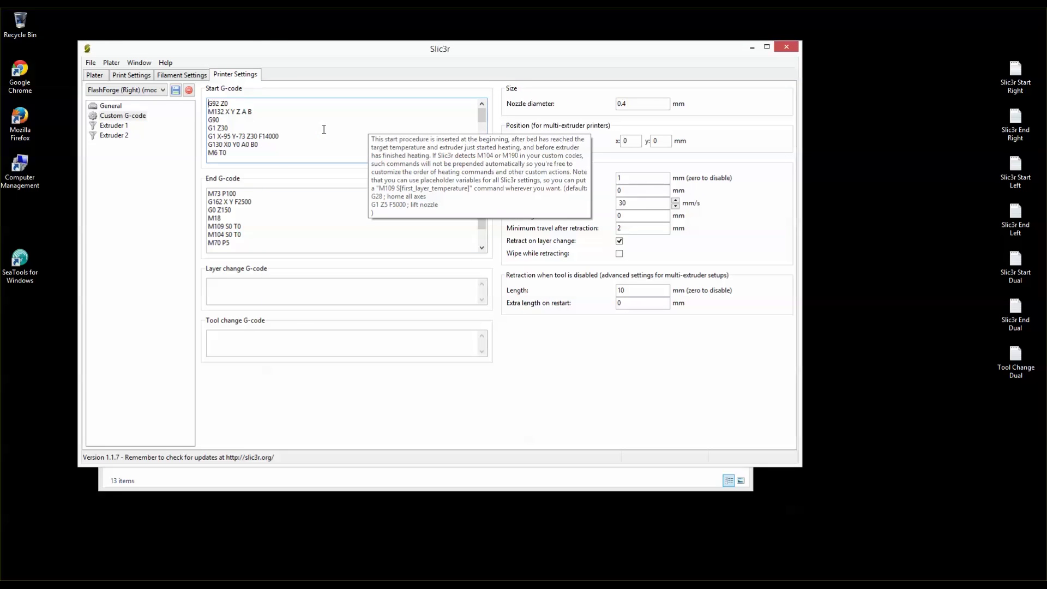
key("shift+Down")
key("shift+Down")
key("shift+Down")
key("shift+Down")
key("shift+Down")
key("shift+Down")
key("shift+Down")
key("shift+Down")
key("shift+Down")
key("shift+Down")
key("shift+Down")
key("shift+Down")
key("shift+Down")
key("shift+Down")
key("shift+Down")
key("shift+Down")
key("shift+Down")
key("shift+Down")
key("shift+Down")
key("shift+Down")
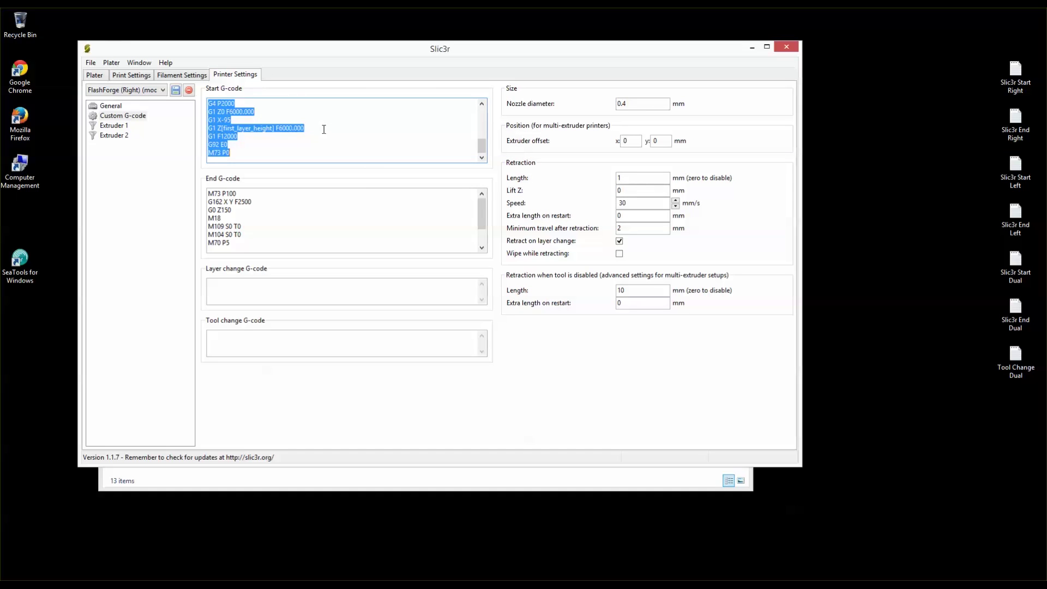
key("End")
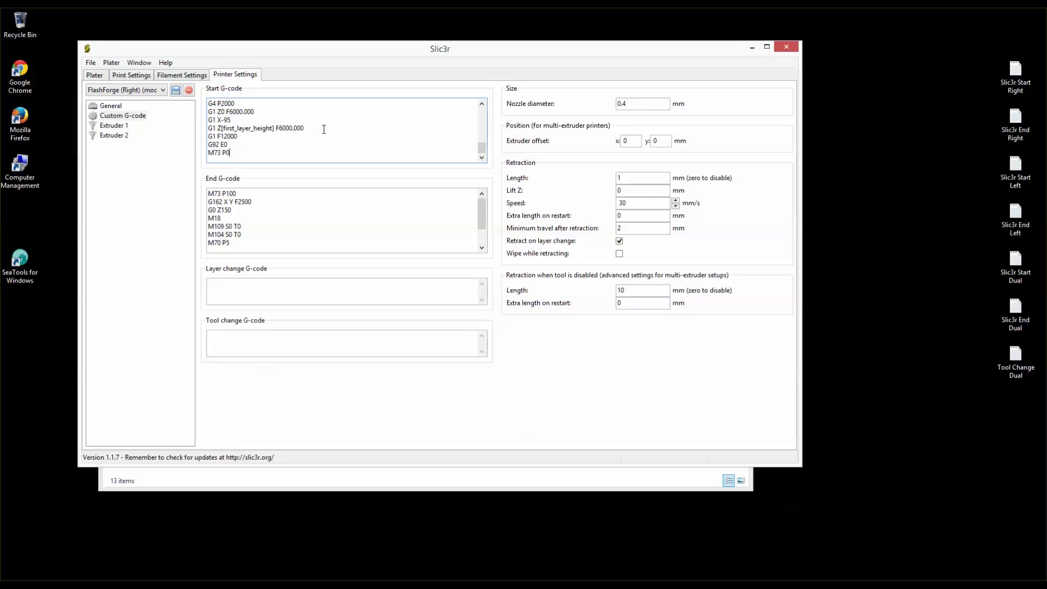
left_click_drag(478, 148, 480, 113)
left_click(225, 102)
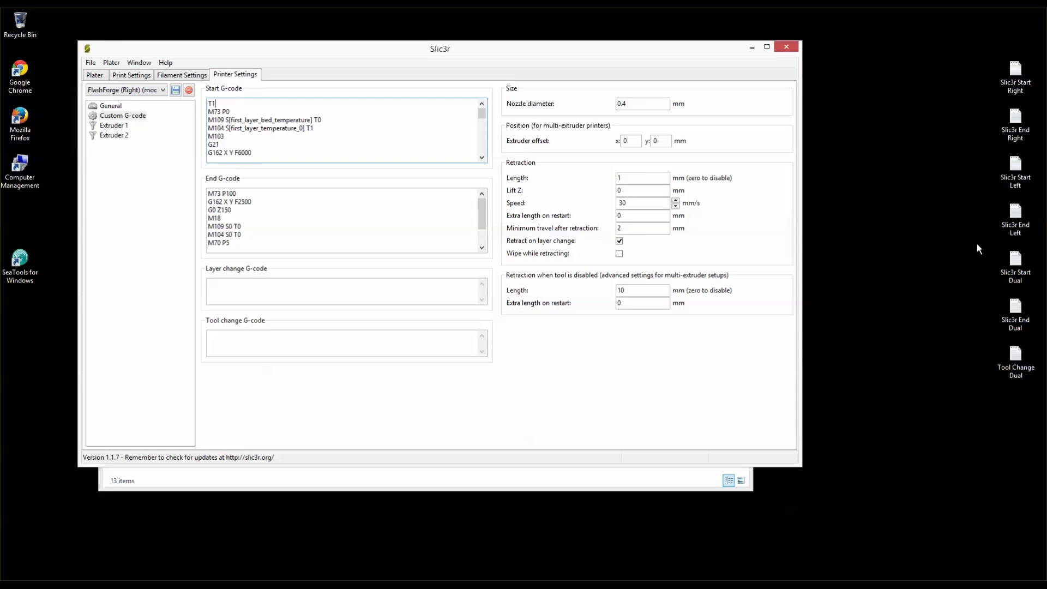
- Replace the custom end G-code with the full contents of the Slic3r End Left text file
left_click(1016, 218)
double_click(1015, 218)
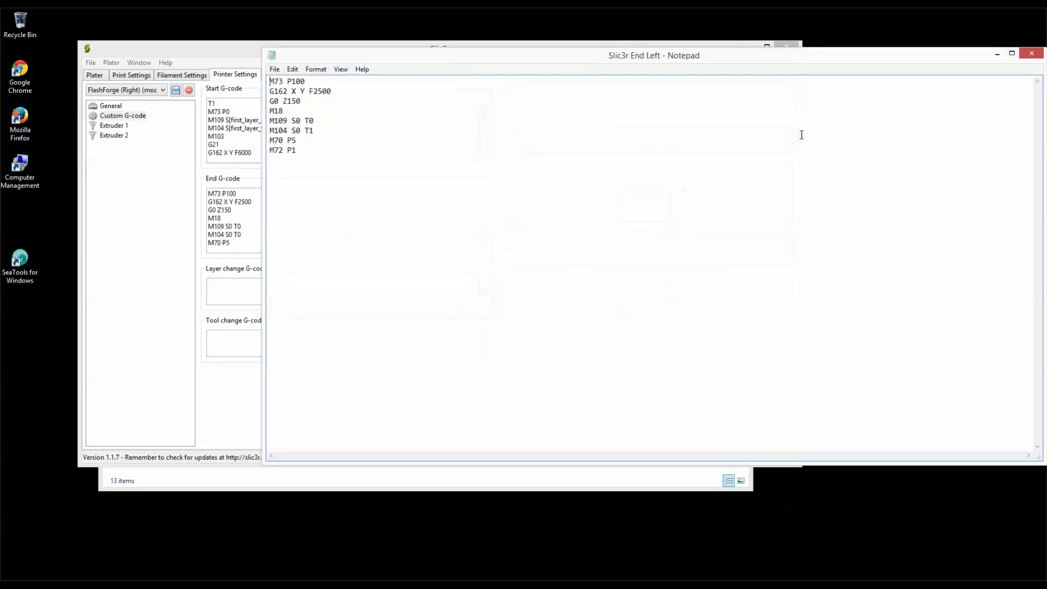
left_click_drag(302, 164, 259, 71)
key("ctrl+c")
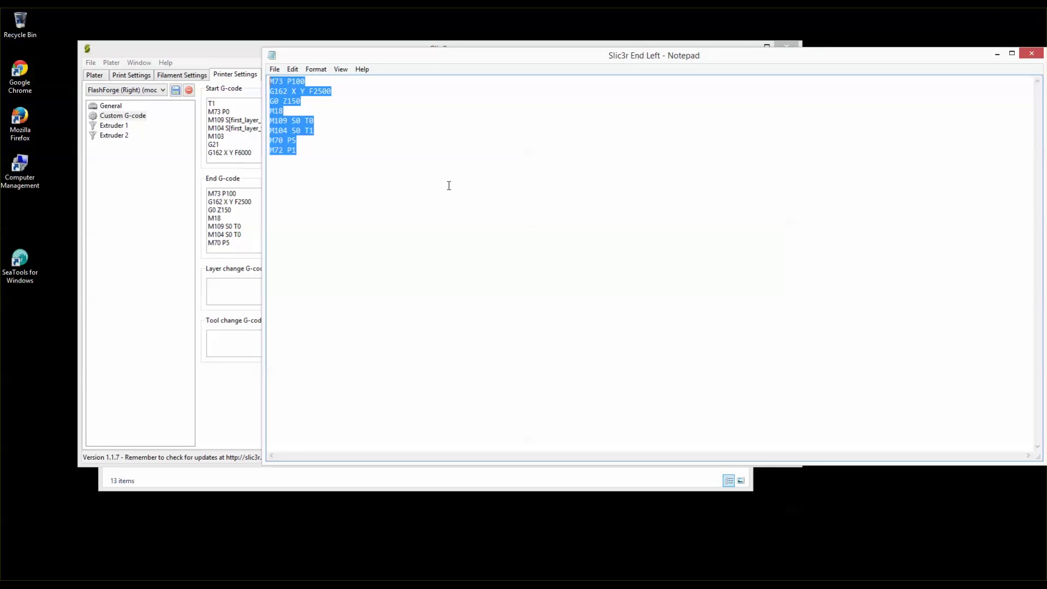
left_click(247, 230)
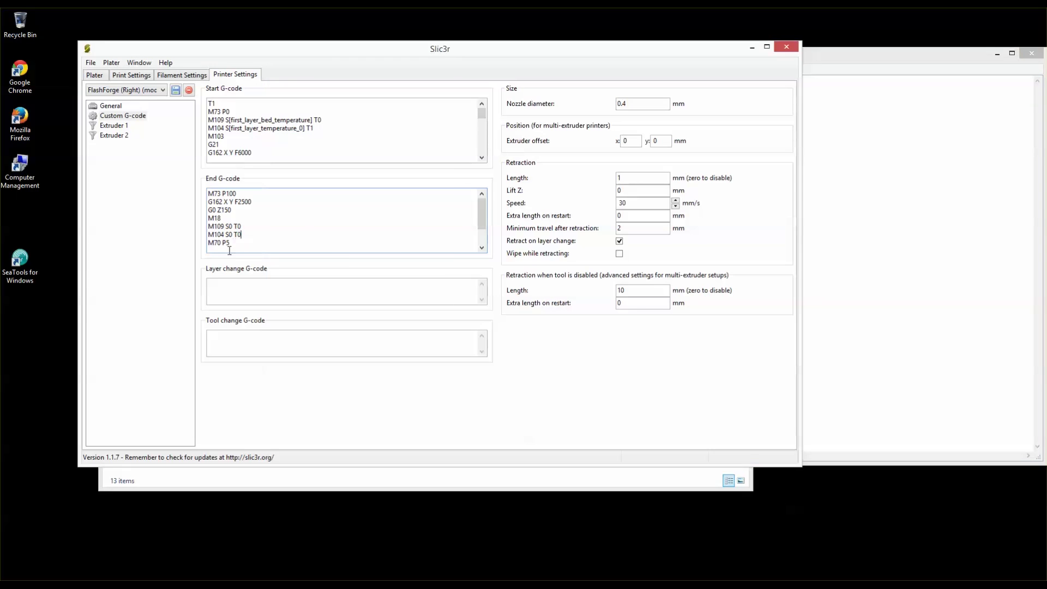
key("ctrl+a")
key("ctrl+v")
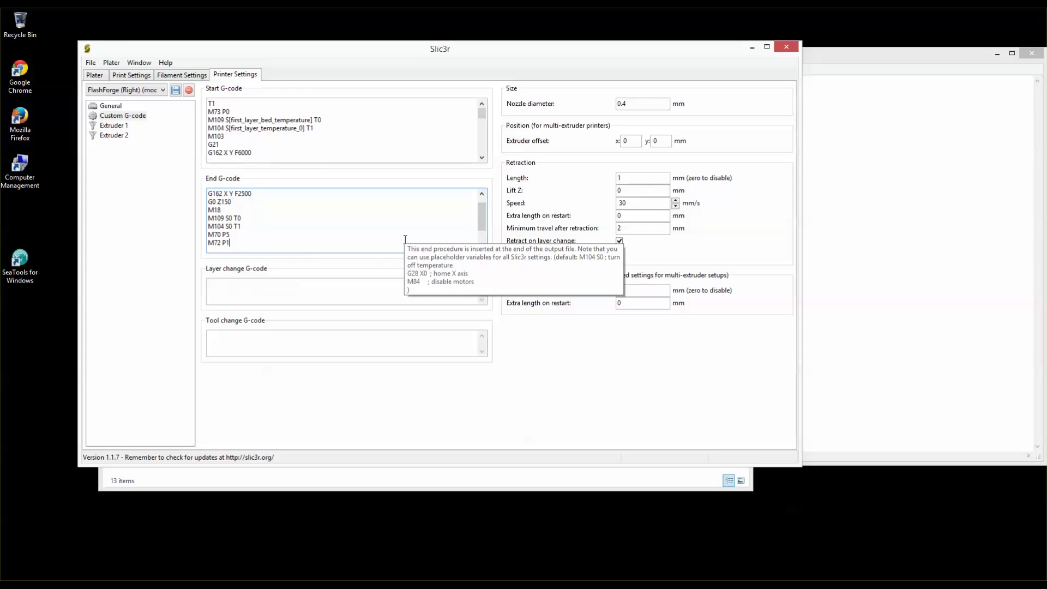
- Save the current printer settings as a preset named FlashForge (Left)
left_click(175, 91)
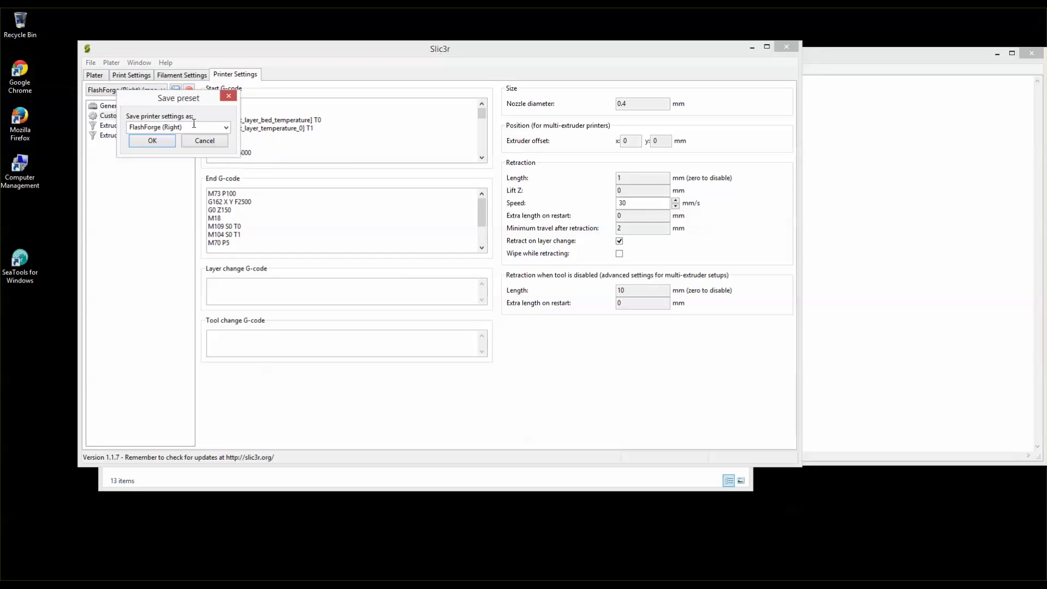
left_click(178, 125)
key("BackSpace")
key("BackSpace")
key("BackSpace")
key("BackSpace")
type("Left")
left_click(146, 141)
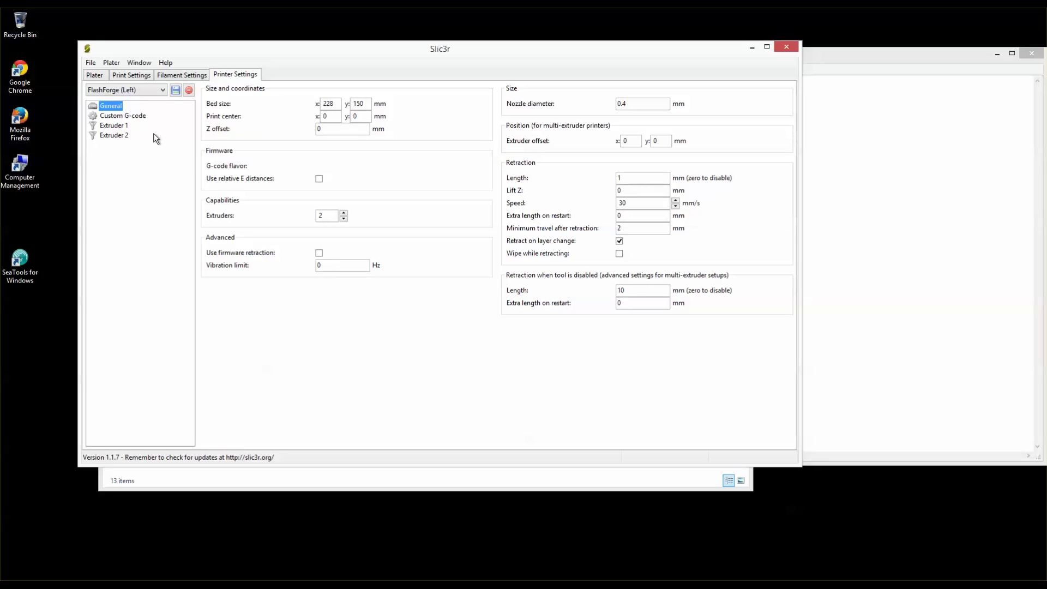
- Replace the custom start G-code of the FlashForge (Left) preset with the full contents of the Slic3r Start Dual text file
left_click(123, 115)
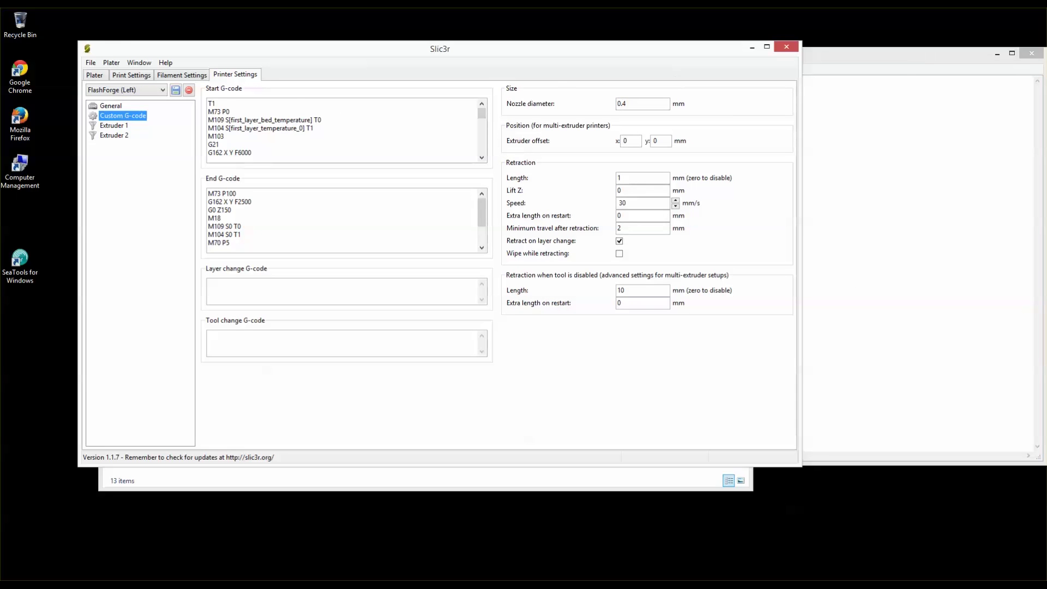
left_click(1032, 55)
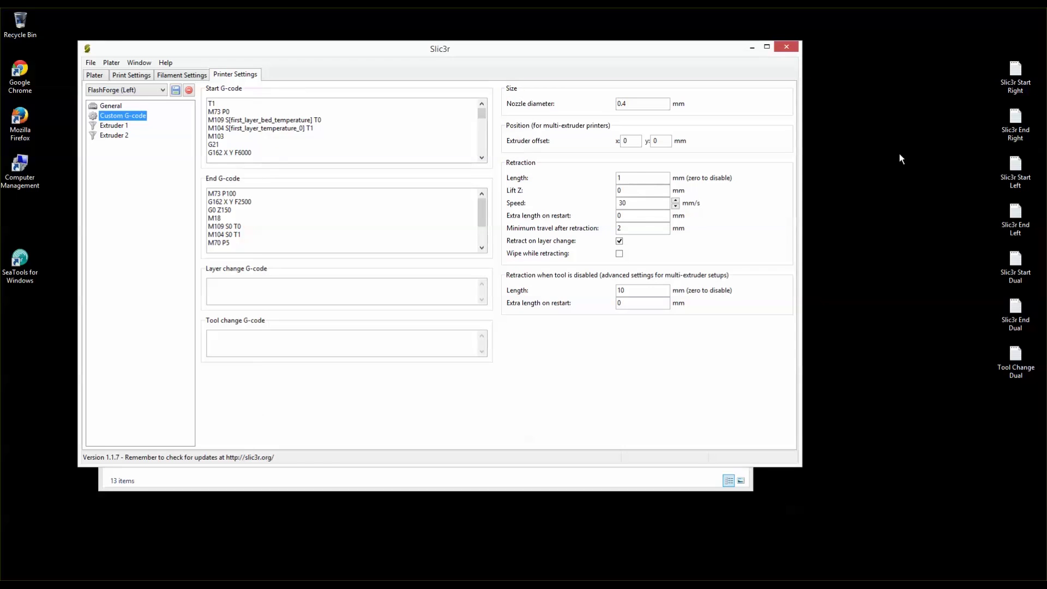
left_click(1017, 261)
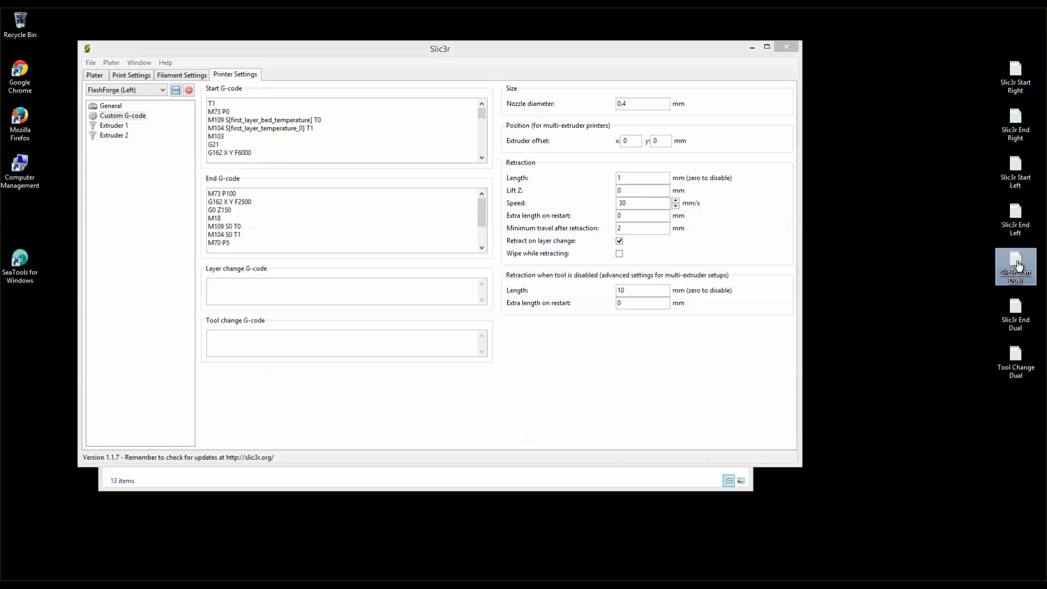
double_click(1017, 265)
left_click(425, 183)
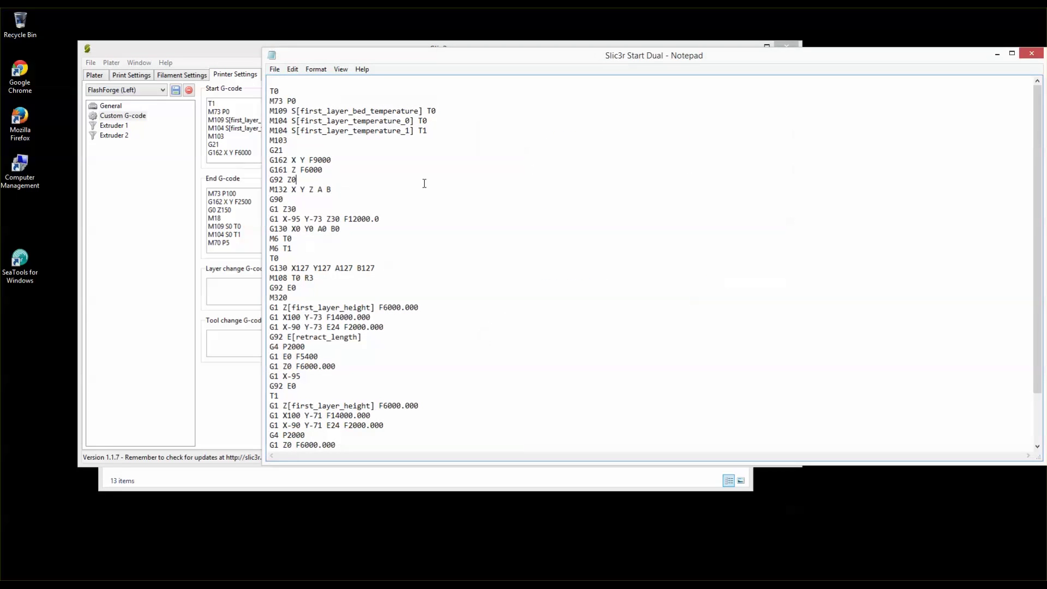
key("ctrl+a")
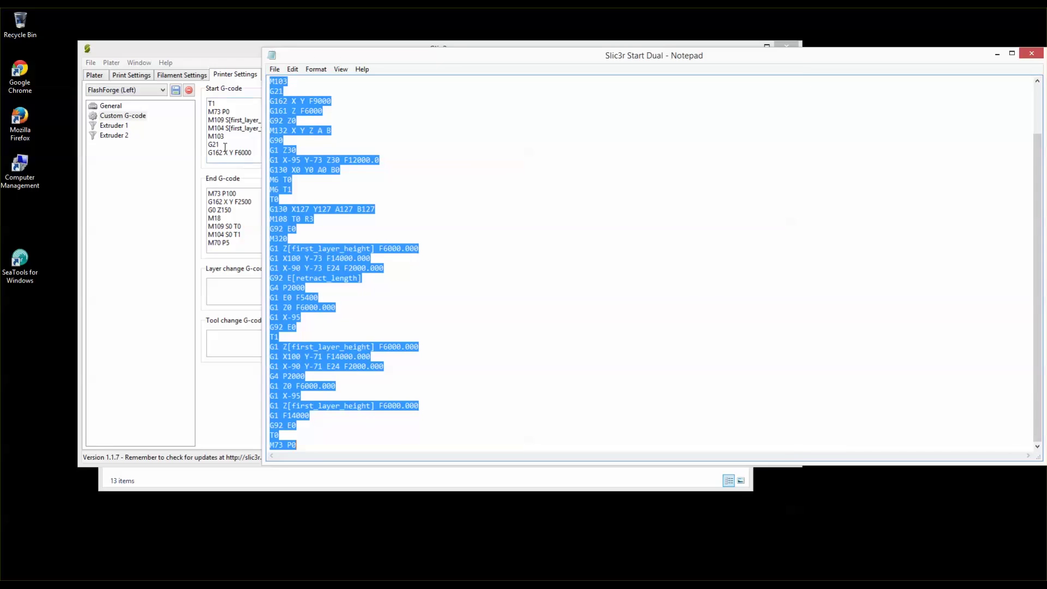
left_click(235, 144)
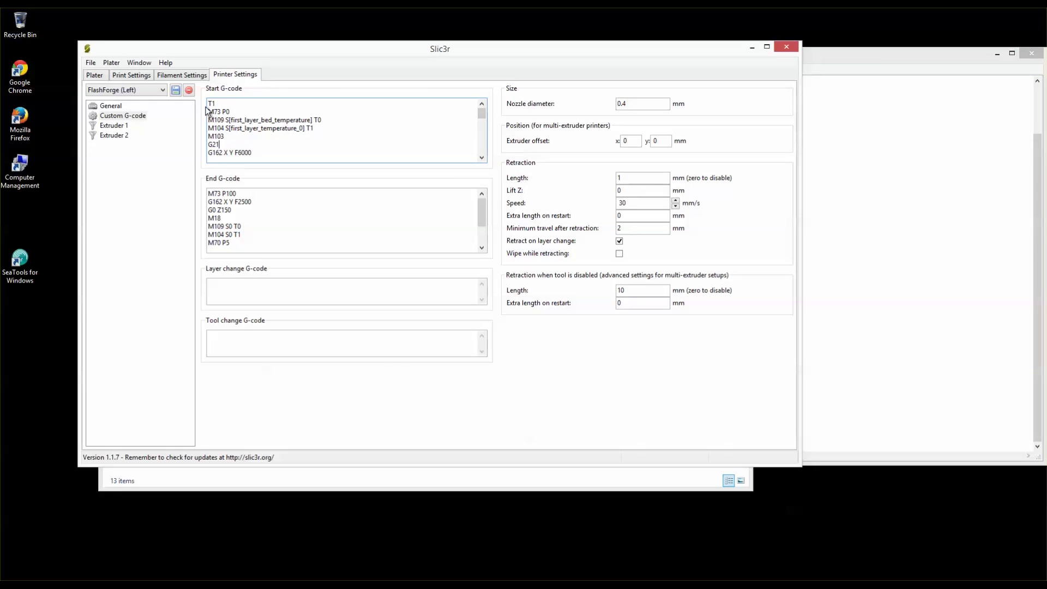
key("ctrl+a")
scroll(306, 148, "down", 3)
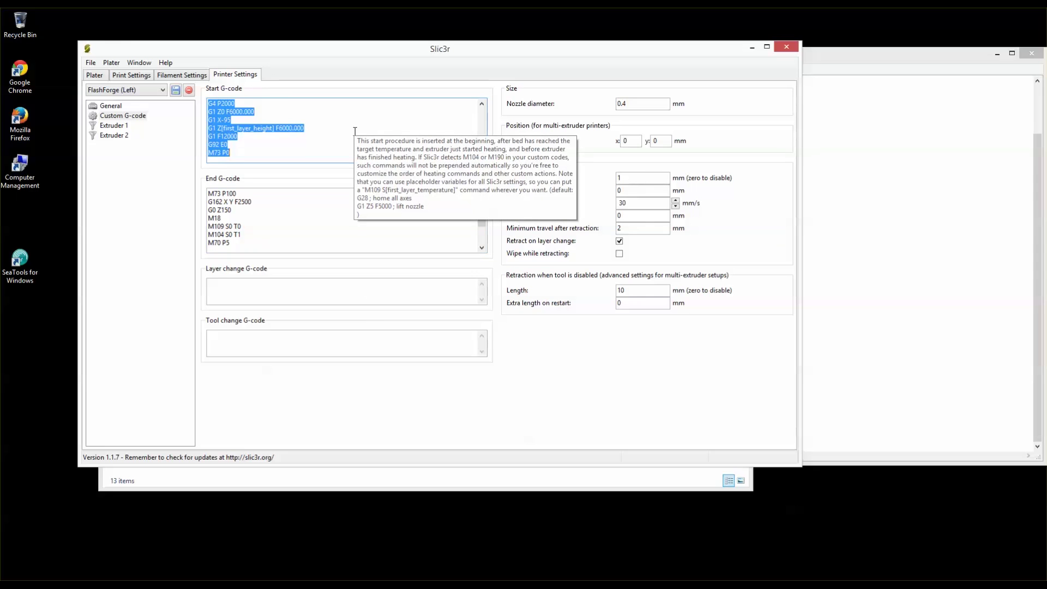
key("Delete")
type("G1 Z0 F6000.000 G1 X-95 G1 Z[first_layer_height] F6000.000 G1 F14000 G92 E0 T0 M73 P0")
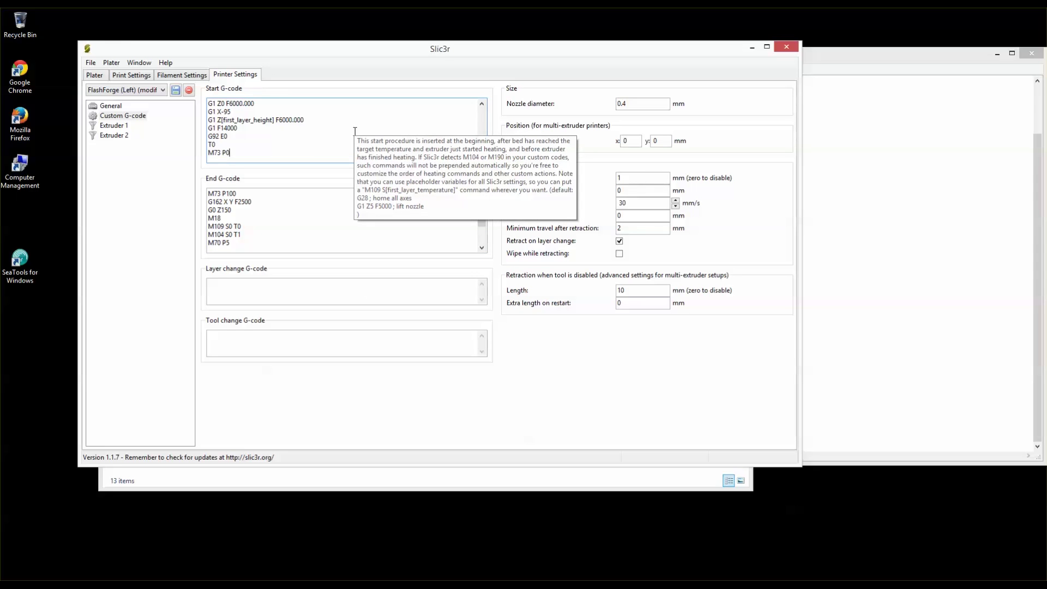
left_click(1031, 53)
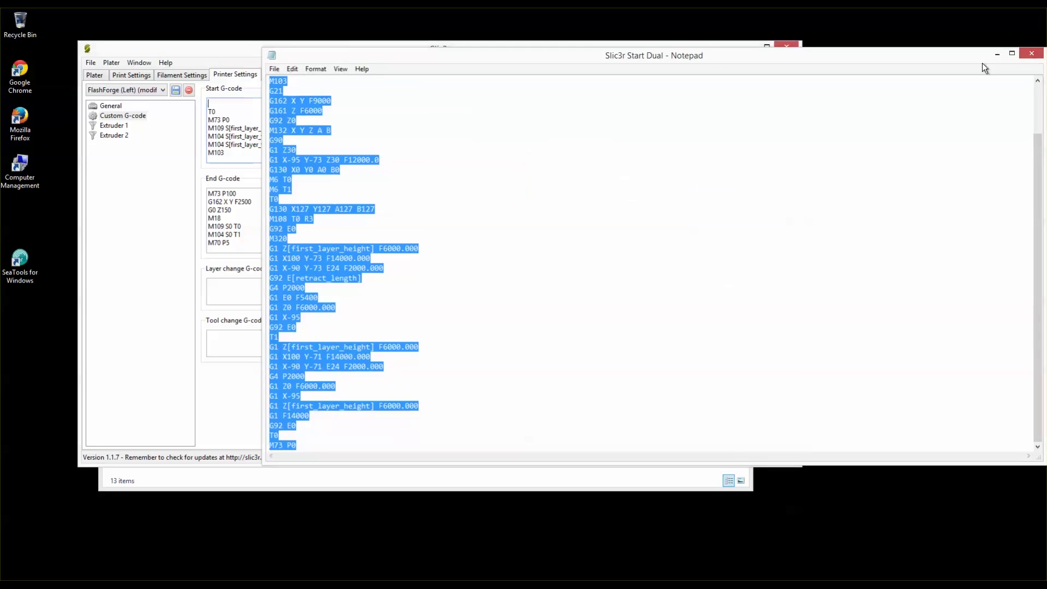
- Replace all of the custom end G-code with the full contents of the Slic3r End Dual text file
double_click(1002, 326)
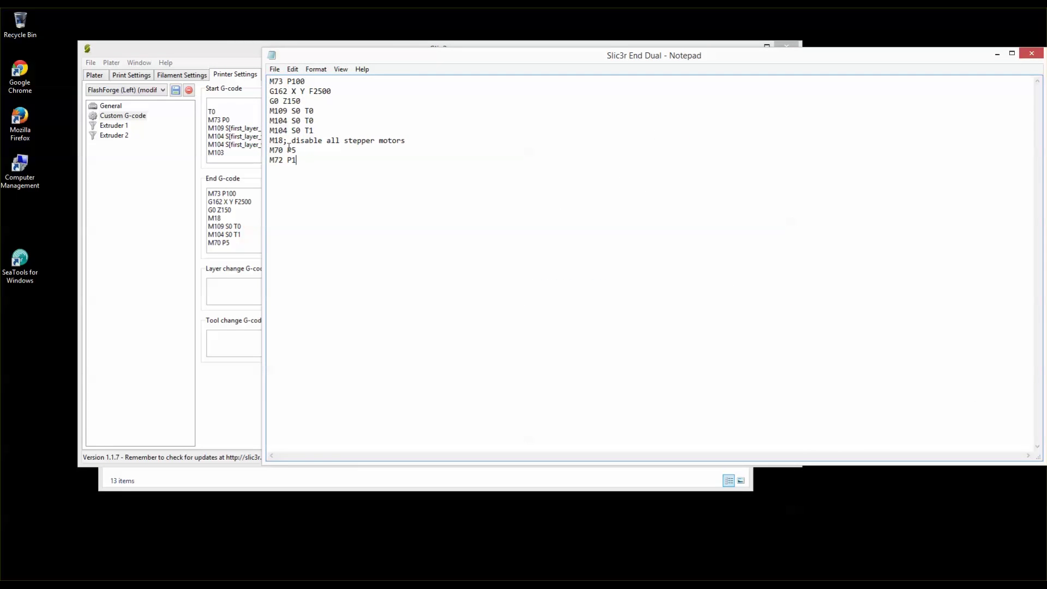
left_click_drag(297, 164, 248, 71)
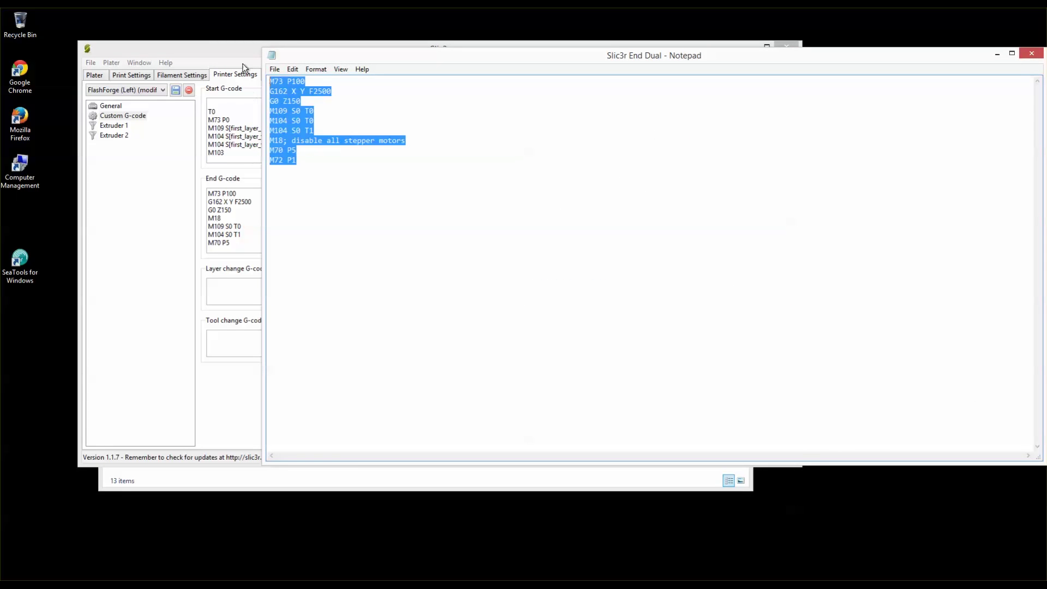
left_click(216, 225)
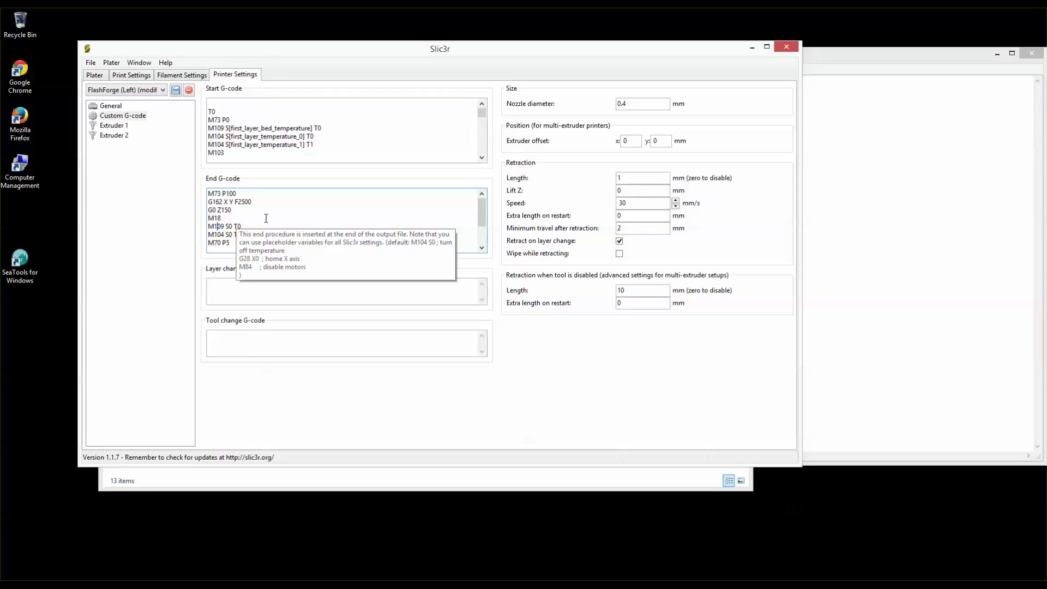
left_click(252, 210)
left_click_drag(225, 244, 208, 192)
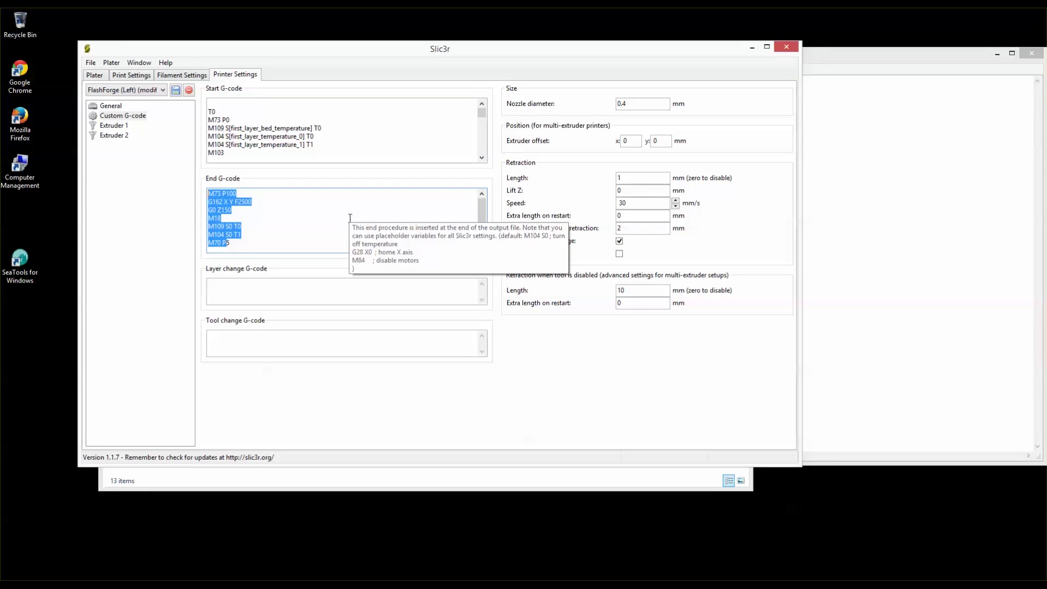
key("BackSpace")
key("BackSpace")
key("BackSpace")
key("shift+Down")
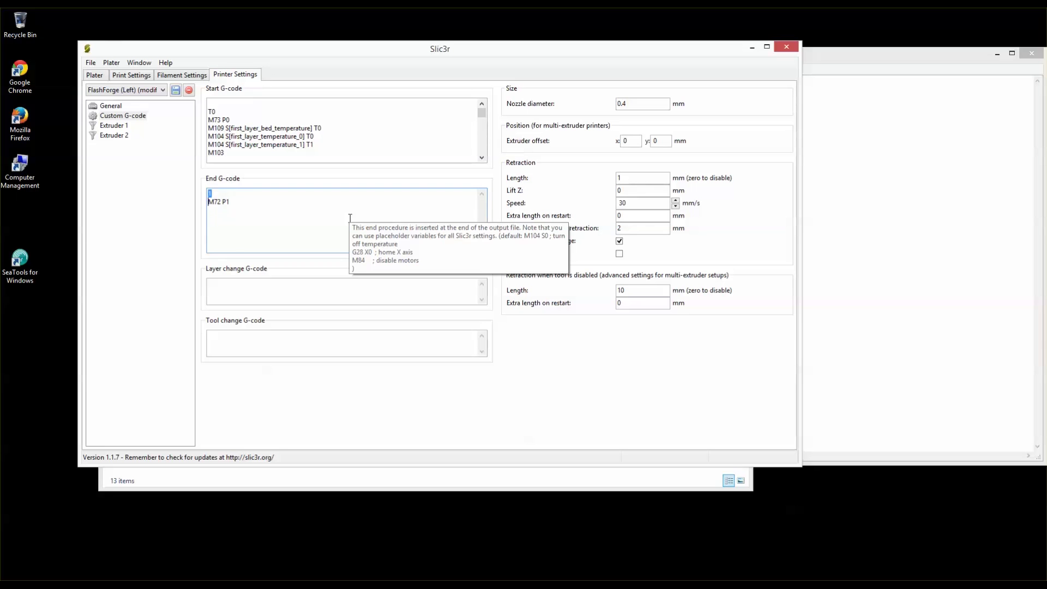
key("shift+End")
key("BackSpace")
key("ctrl+v")
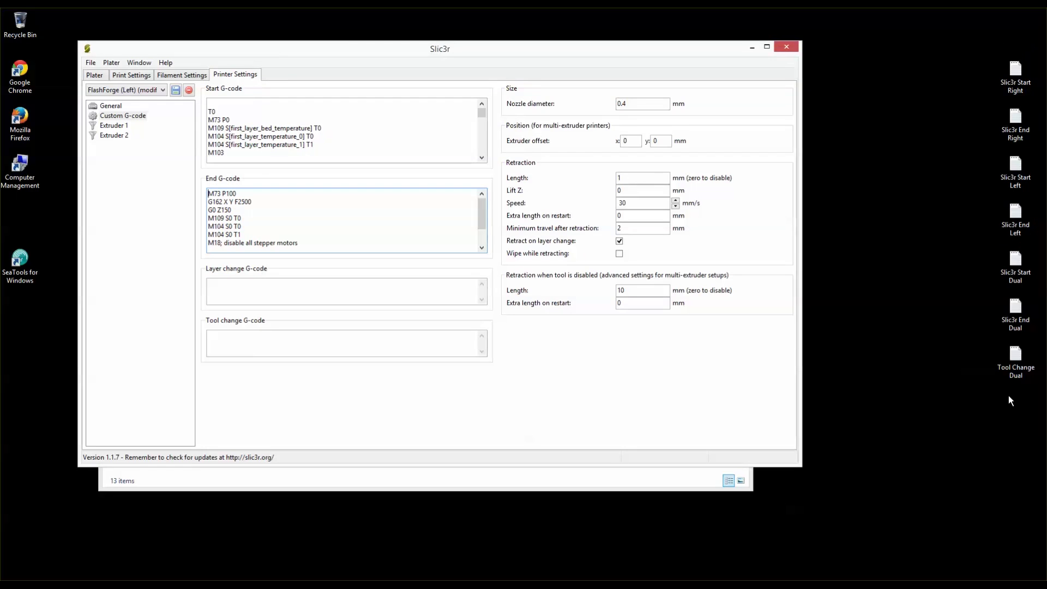
- Copy T[next_extruder] from the Tool Change Dual text file into the layer change G-code
double_click(1015, 357)
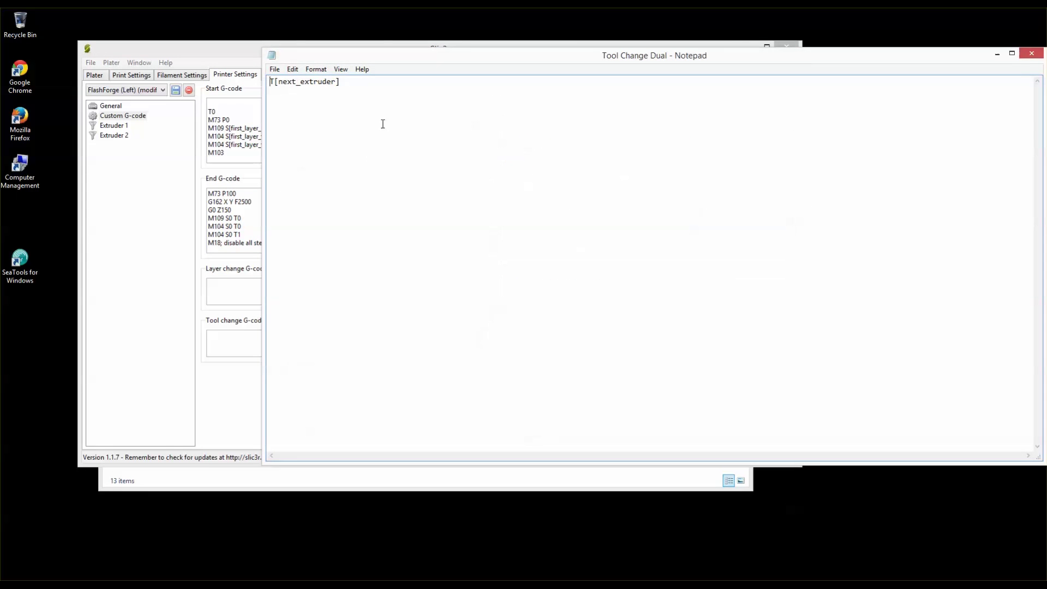
left_click_drag(344, 83, 238, 85)
key("ctrl+c")
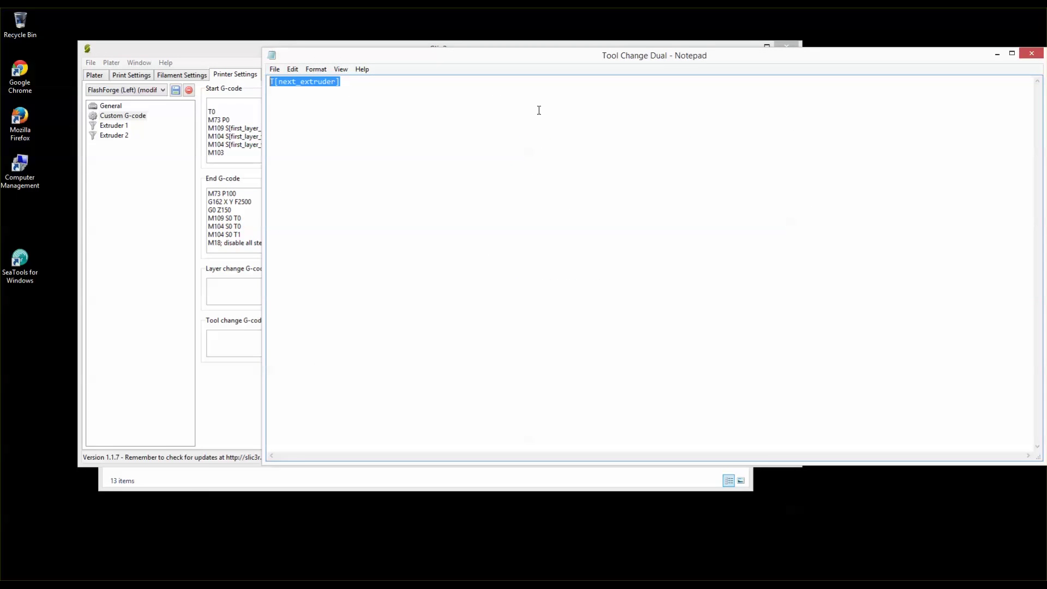
left_click(228, 293)
key("ctrl+v")
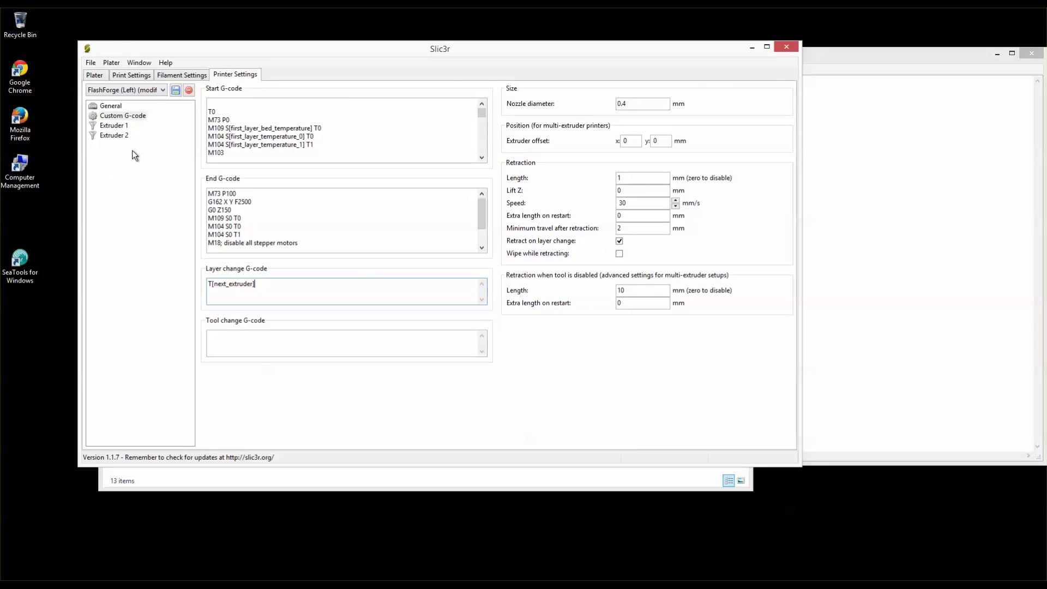
- Save the current printer settings as a preset named FlashForge (Dual) and list the available printer presets
left_click(175, 90)
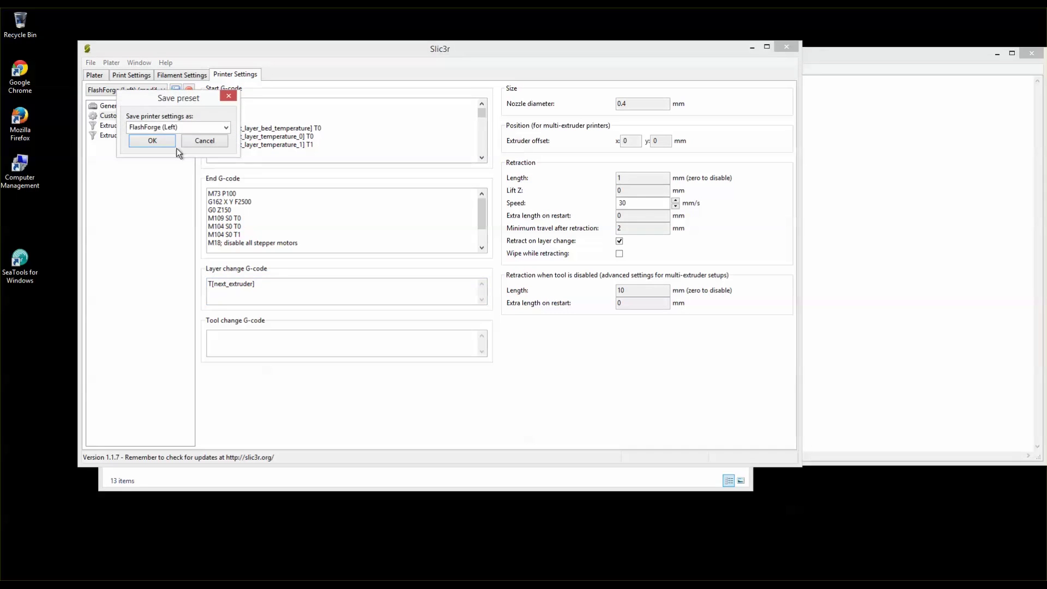
left_click(173, 127)
left_click(177, 127)
key("BackSpace")
key("BackSpace")
key("BackSpace")
key("BackSpace")
type("(Dual")
left_click(158, 142)
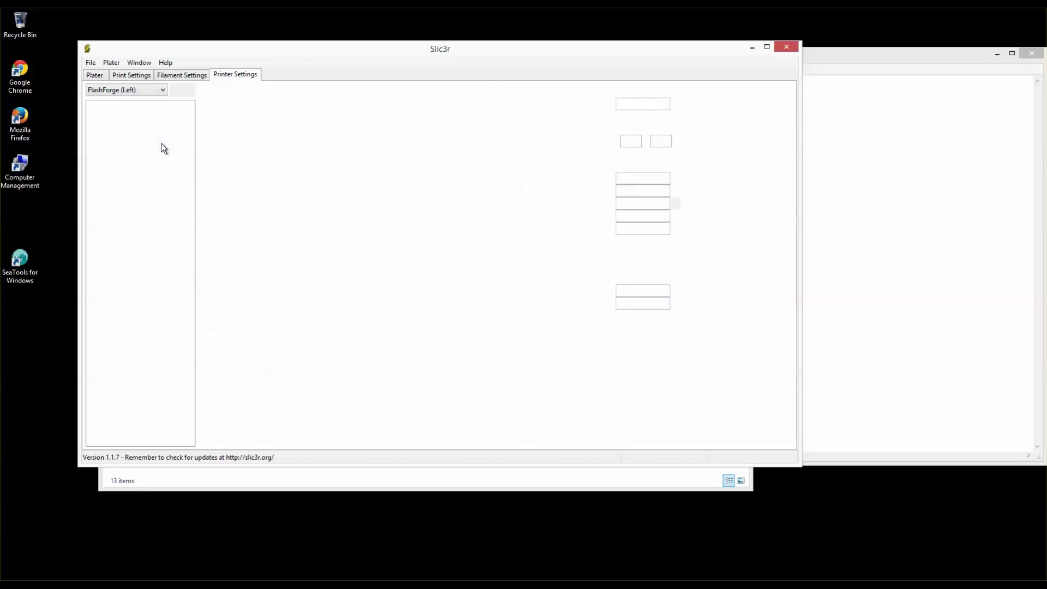
left_click(163, 90)
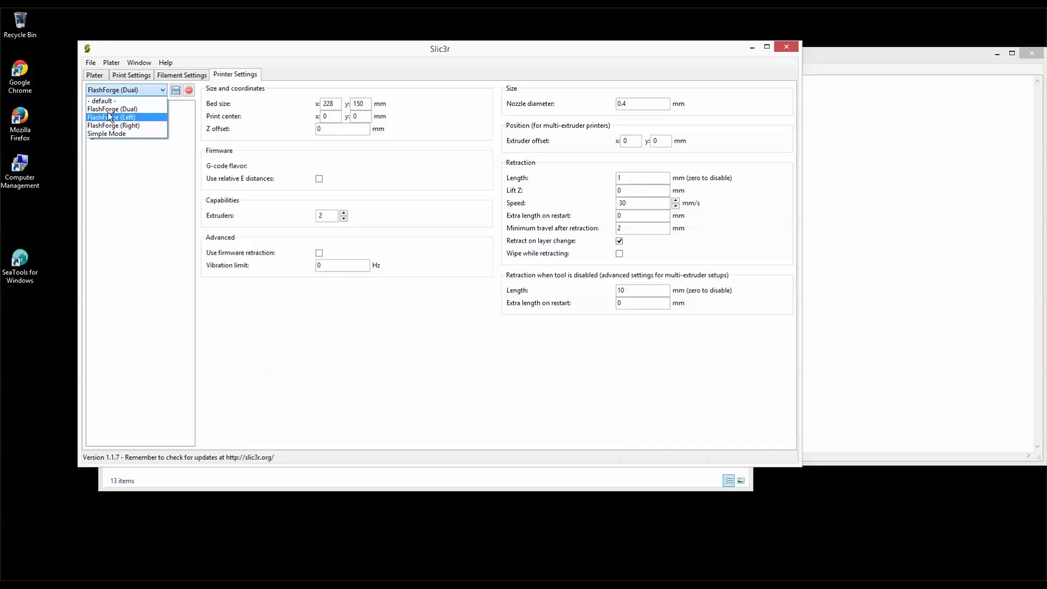
- Re-enter 1.8 mm as the filament diameter in the Simple Mode filament settings and check the available filament presets
left_click(133, 181)
left_click(185, 75)
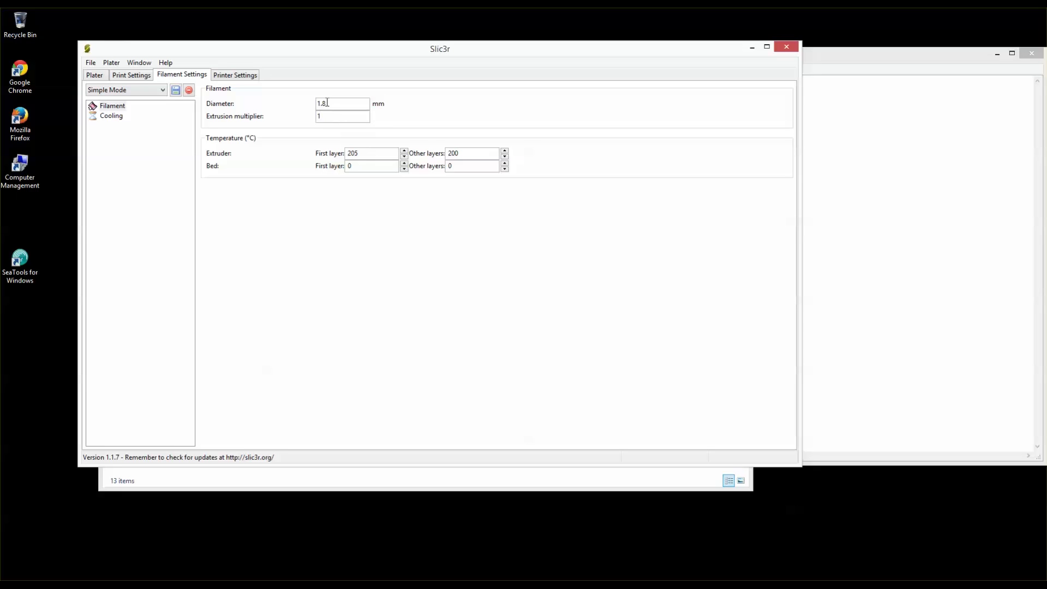
double_click(345, 102)
left_click(346, 102)
left_click_drag(334, 102, 313, 101)
left_click(337, 106)
left_click_drag(343, 107, 312, 104)
left_click(120, 93)
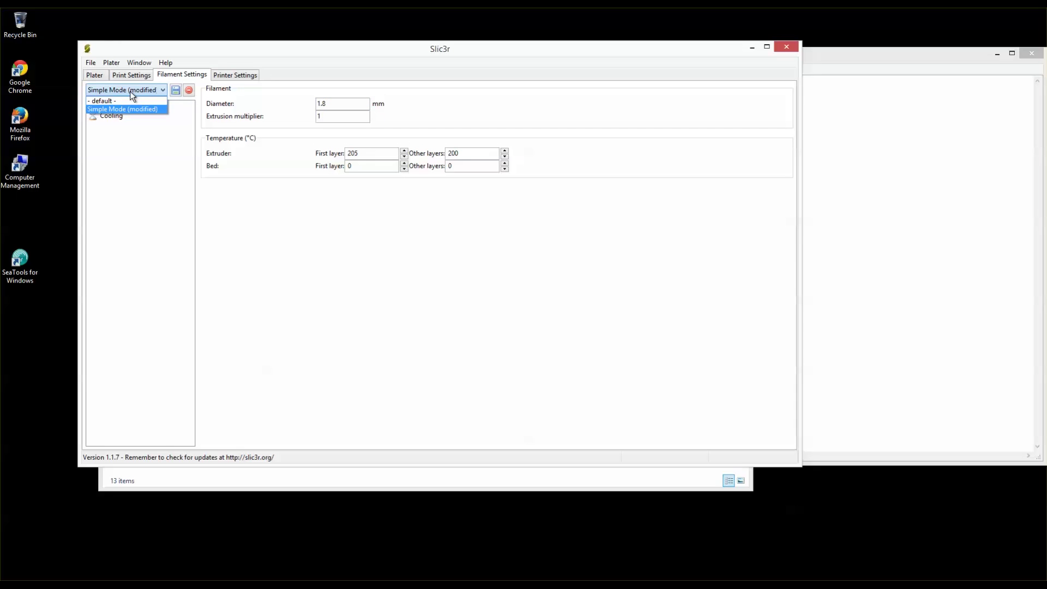
left_click(150, 90)
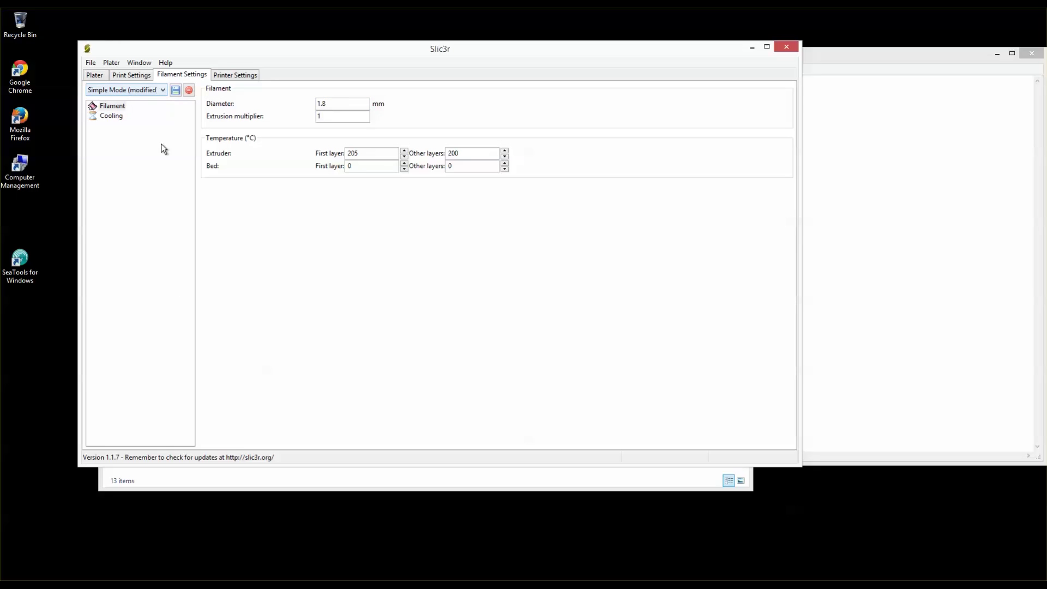
- Set the filament's extruder temperature to 230 °C and bed temperature to 115 °C for the first and other layers
double_click(366, 154)
type("230")
key("Tab")
type("230")
key("Tab")
type("115")
key("Tab")
type("115")
- Review the cooling settings and save the current filament settings as a preset named ABS
left_click(112, 115)
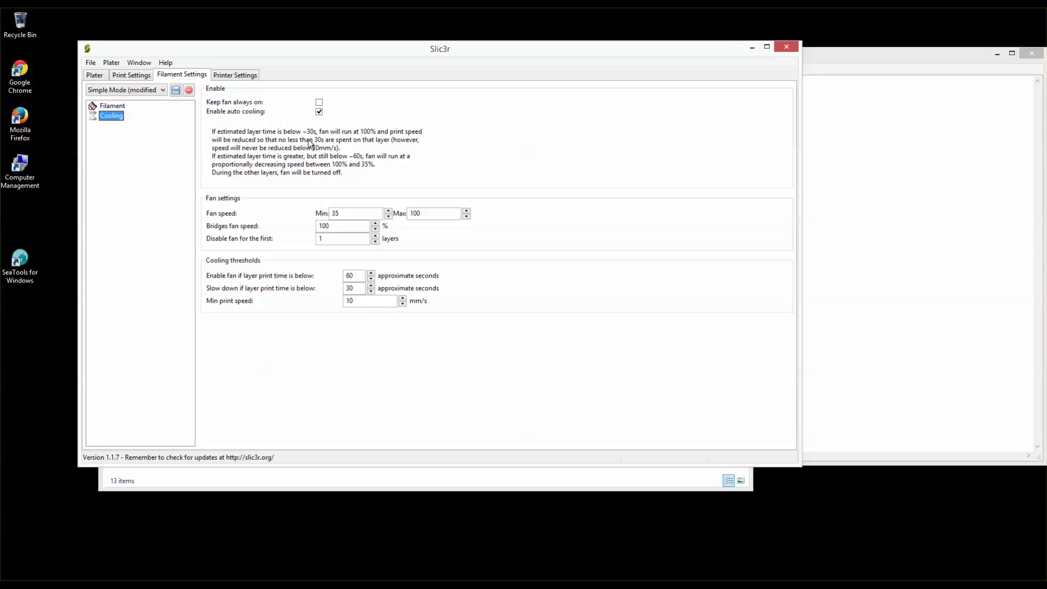
left_click(112, 106)
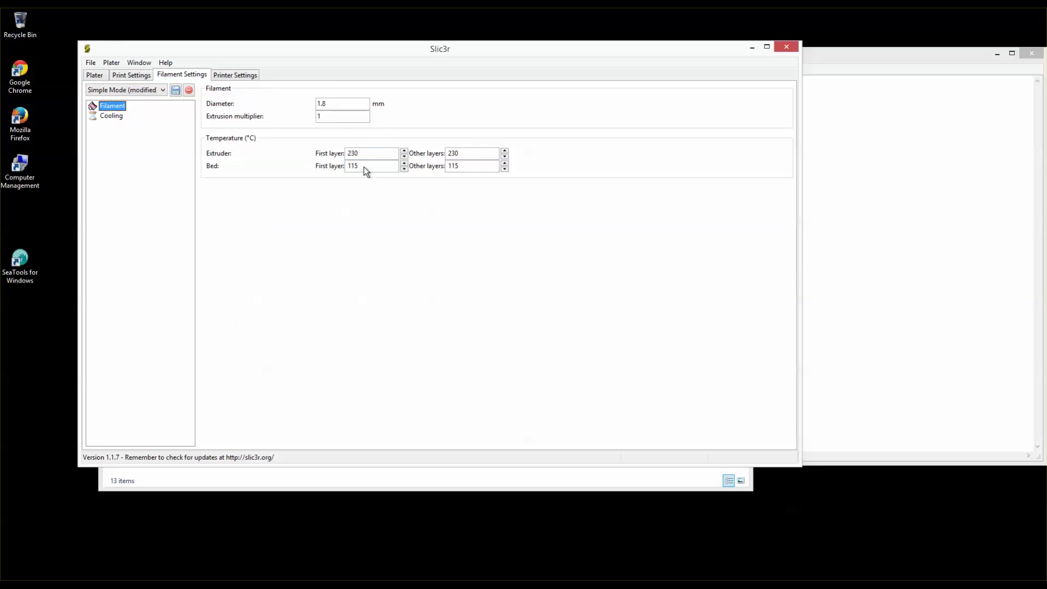
mouse_move(335, 105)
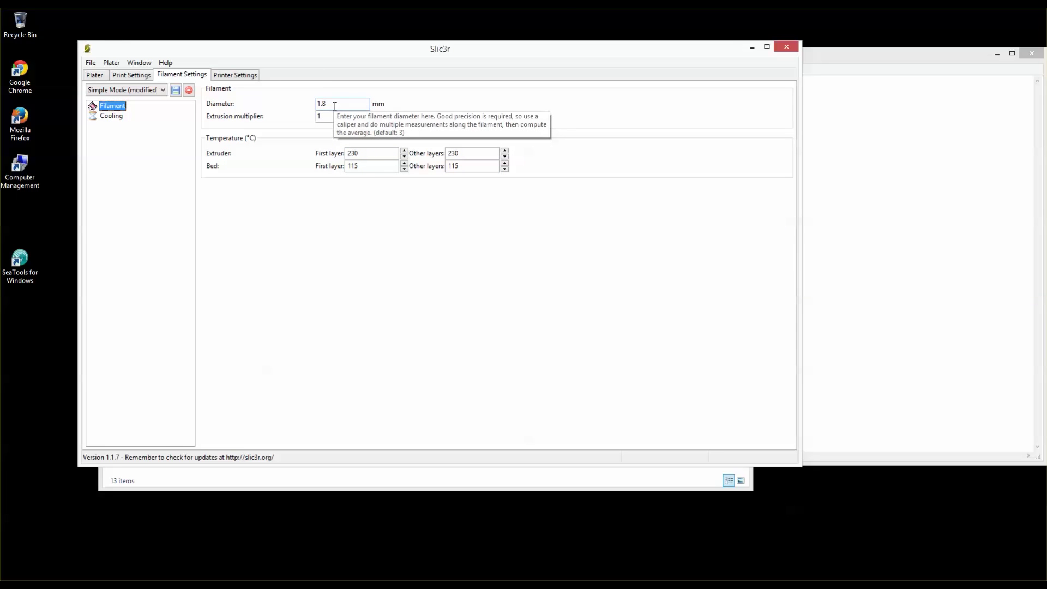
left_click(111, 116)
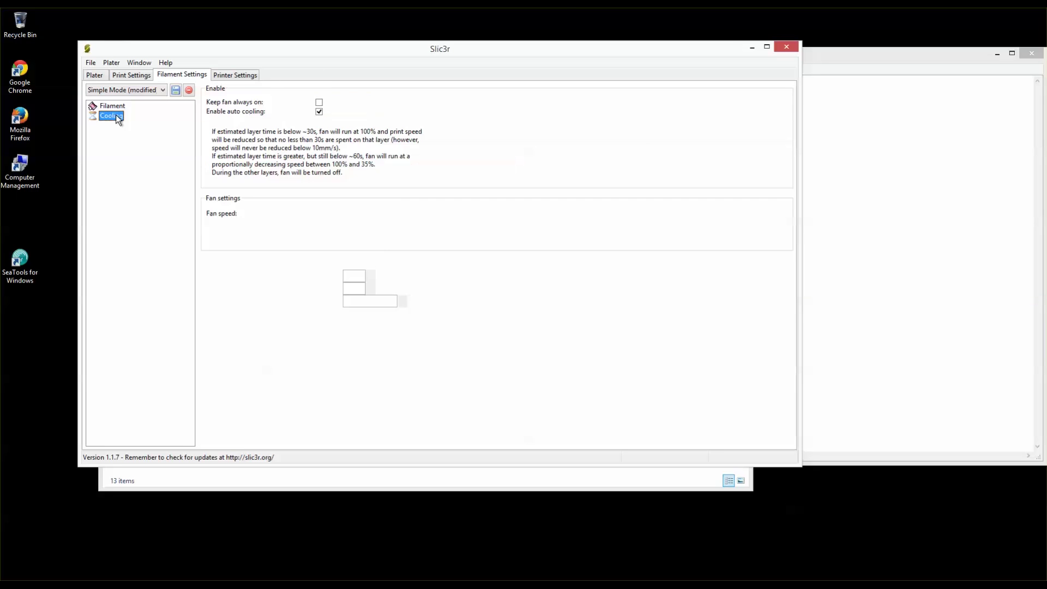
mouse_move(342, 214)
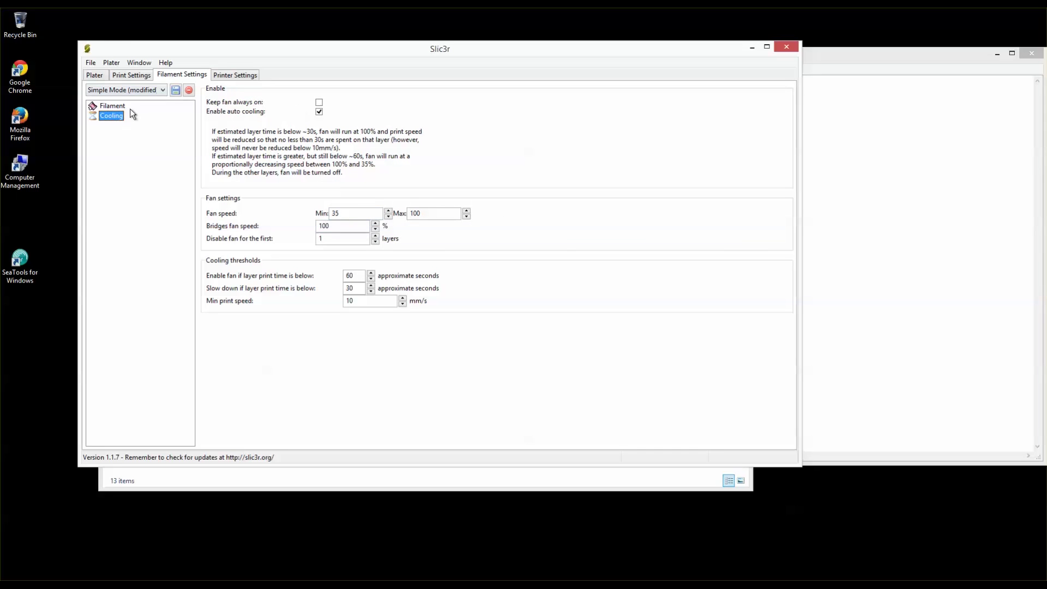
left_click(113, 107)
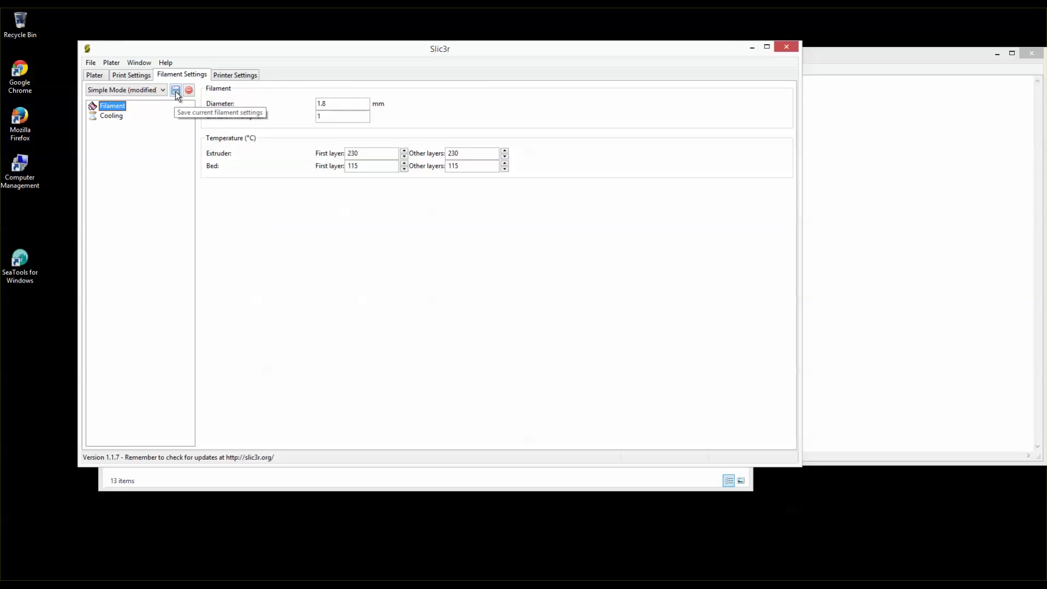
left_click(176, 91)
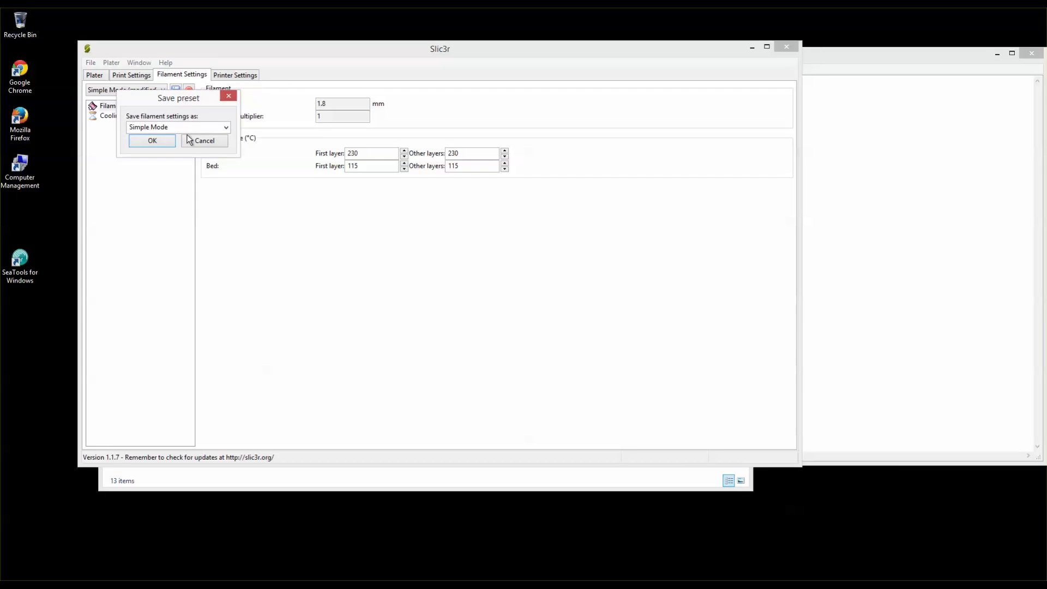
left_click_drag(176, 127, 127, 127)
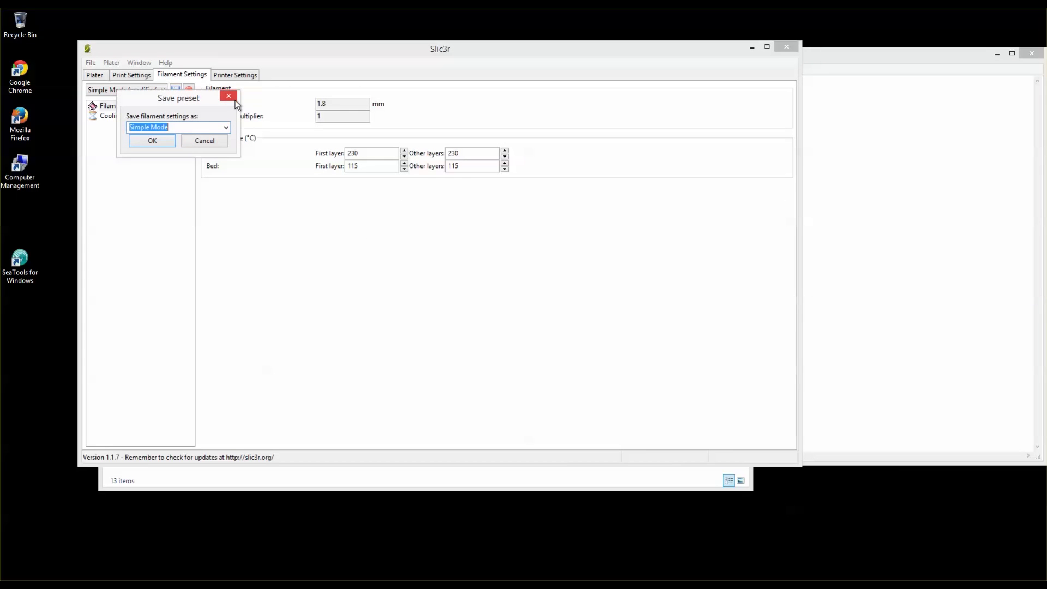
type("ABS")
left_click(152, 141)
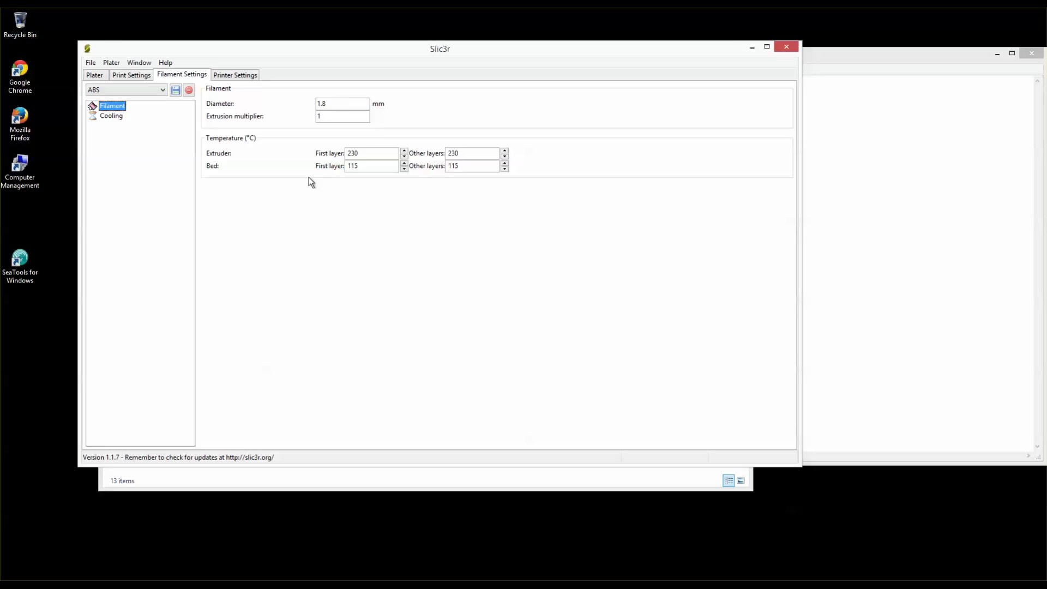
- Set the extruder temperature to 200 °C and the bed temperature to 45 °C for the first and other layers
double_click(369, 153)
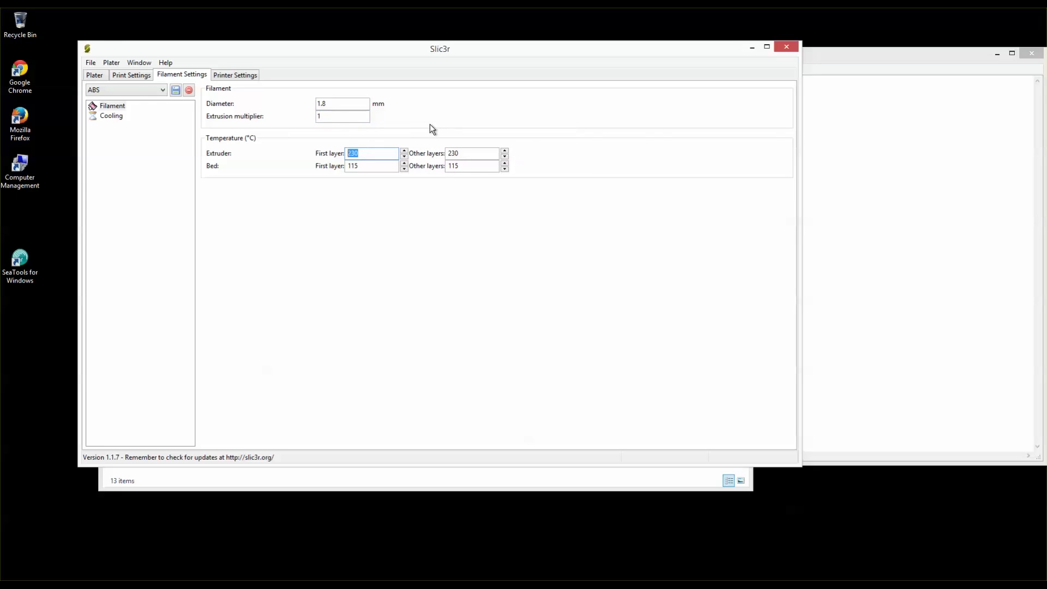
type("200")
double_click(453, 153)
type("200")
double_click(371, 166)
type("45")
double_click(459, 166)
type("45")
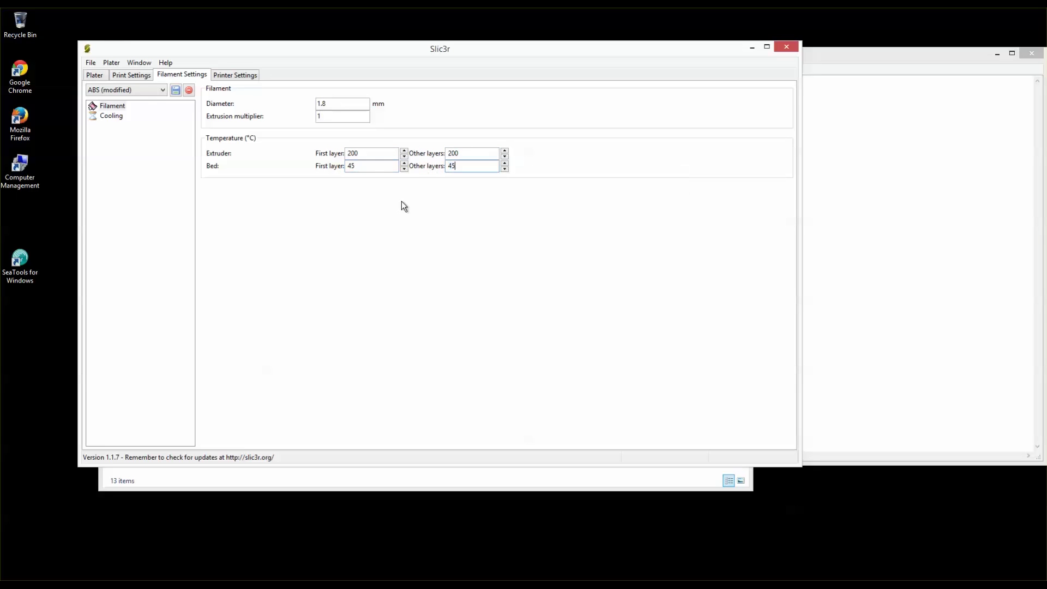
- Save the filament settings as a preset named PLA and check the lists of filament and printer presets
left_click(175, 90)
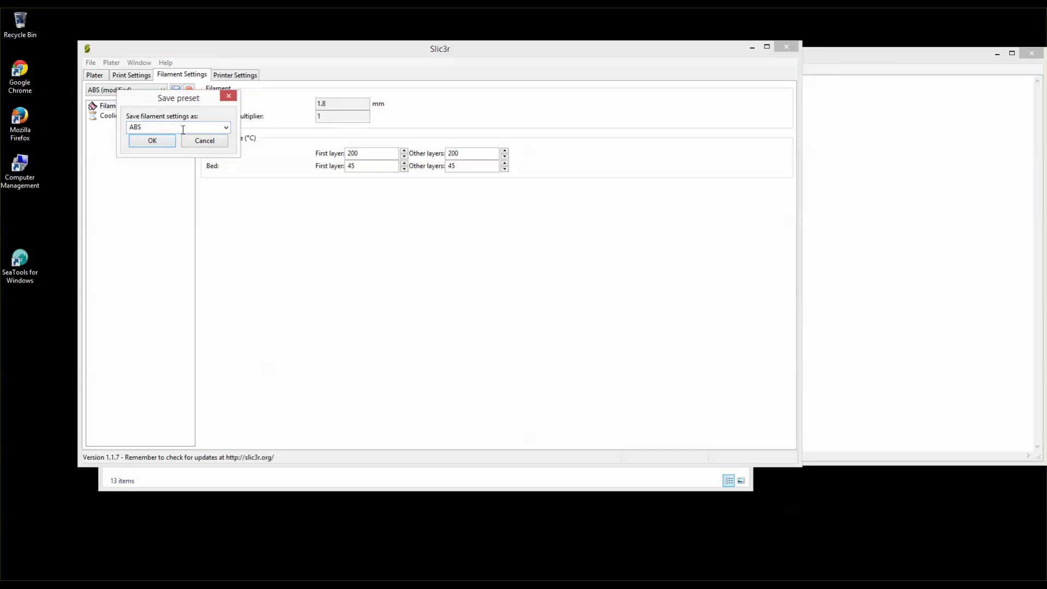
type("PLA")
left_click(158, 141)
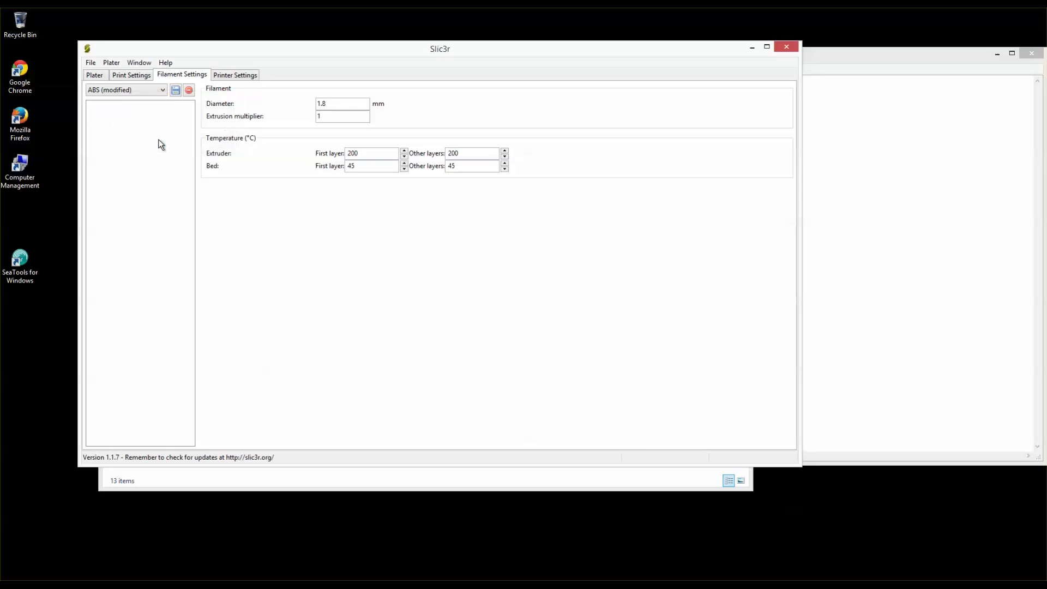
left_click(162, 91)
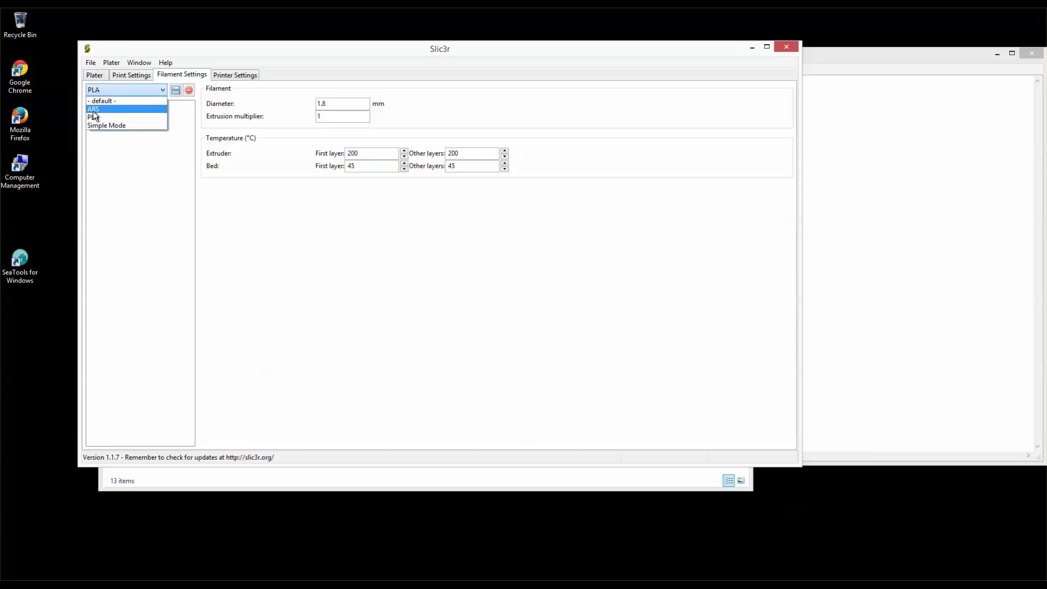
left_click(120, 171)
left_click(233, 75)
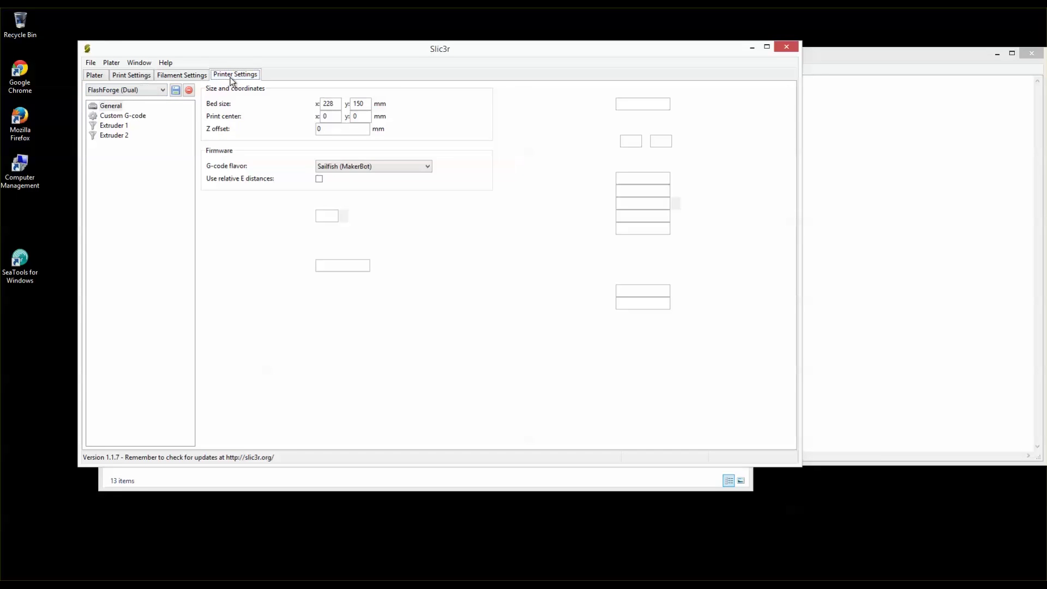
left_click(145, 90)
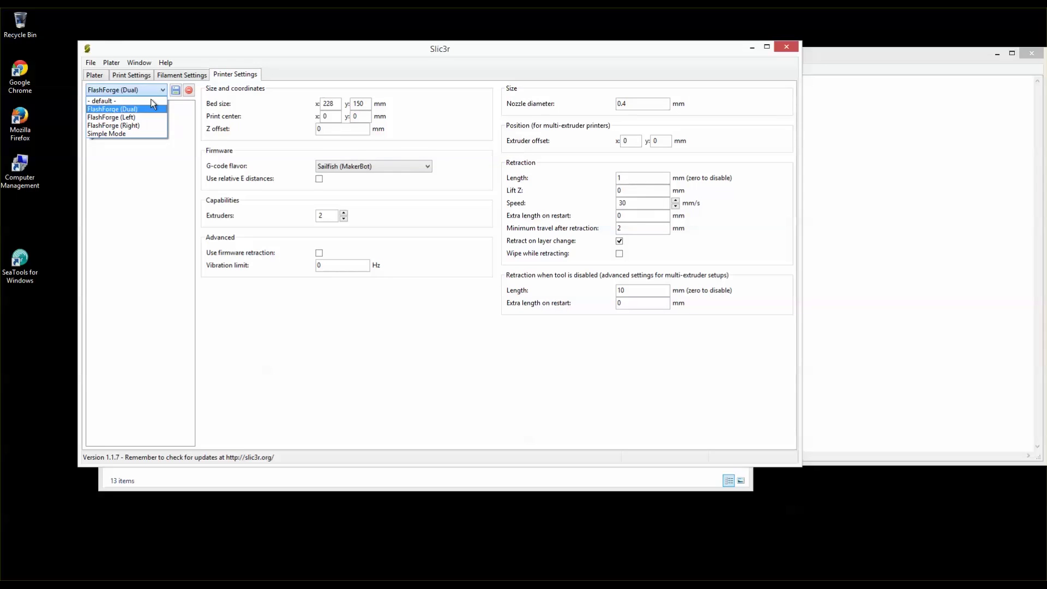
- In the print settings, set the layer height to 0.2 mm and lower the minimum number of perimeters by one
left_click(132, 74)
left_click(130, 74)
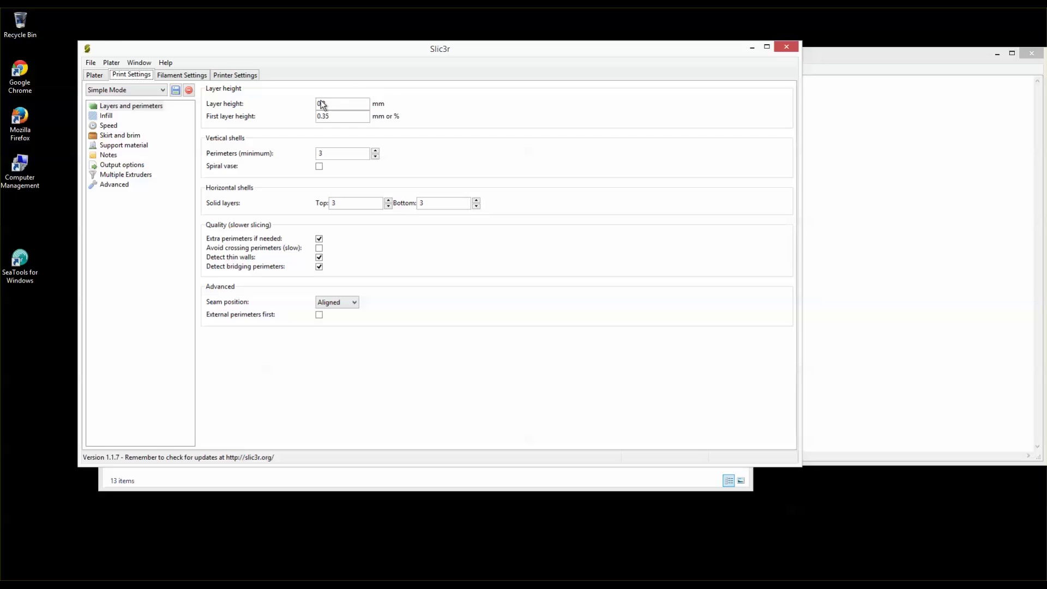
left_click(343, 104)
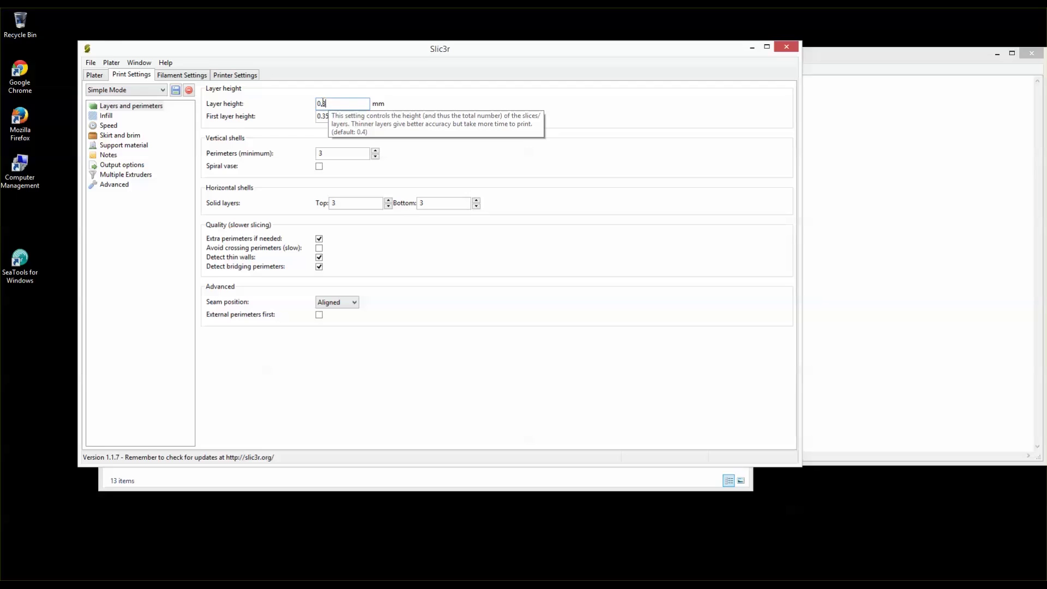
left_click_drag(323, 103, 330, 101)
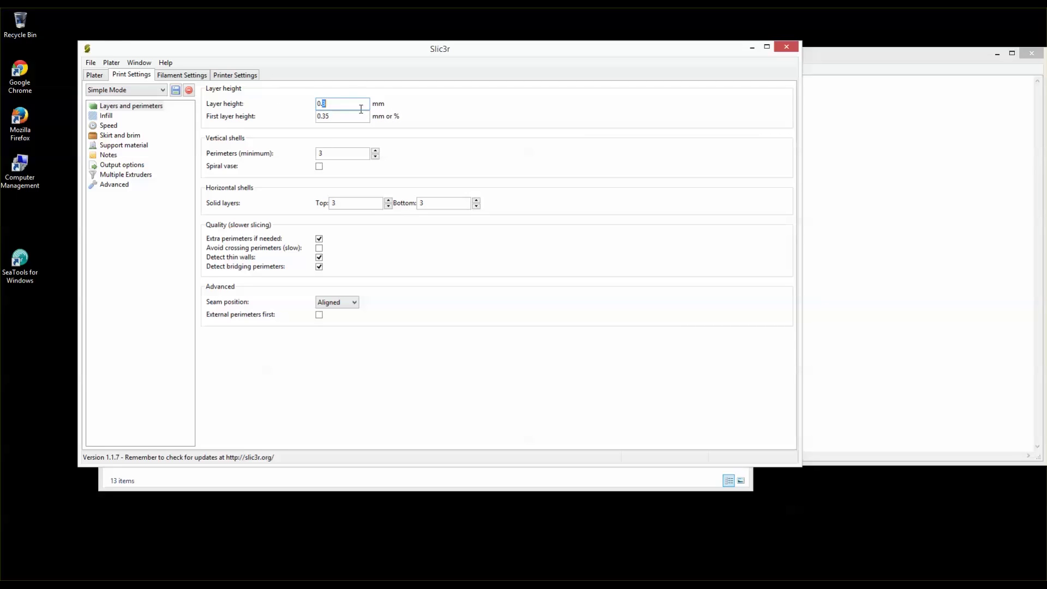
type("2")
left_click(375, 157)
- Set the infill density to 15% and look through the fill patterns, keeping honeycomb
left_click(103, 117)
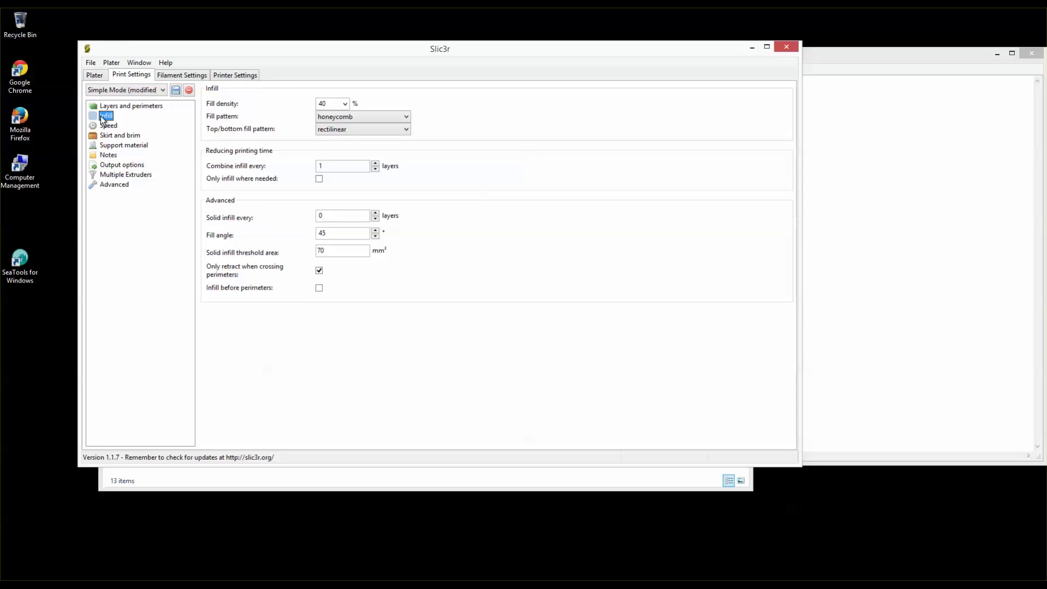
left_click(332, 102)
double_click(325, 104)
type("15")
left_click(372, 116)
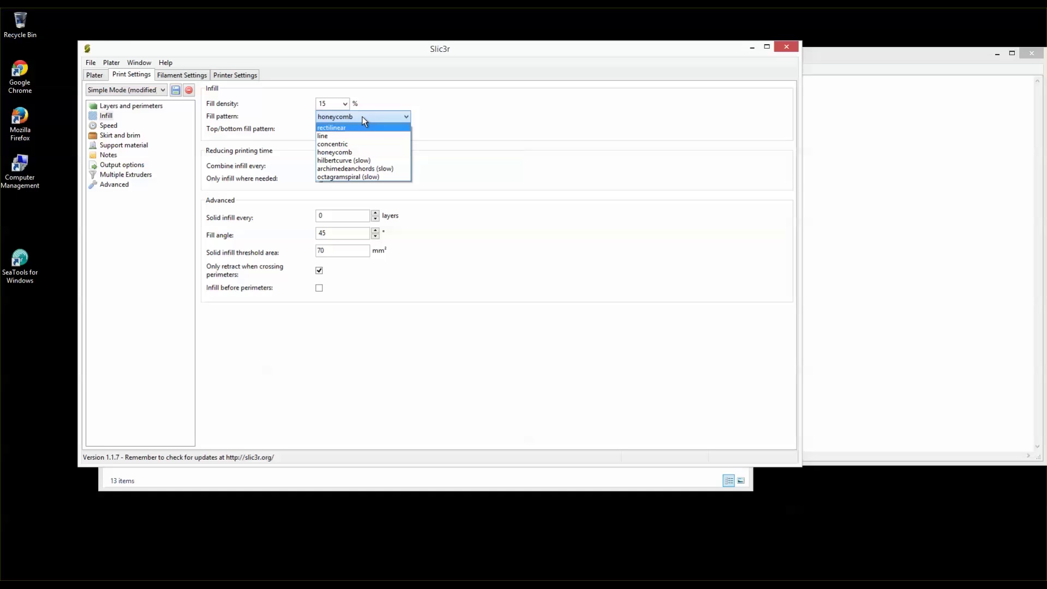
left_click(380, 117)
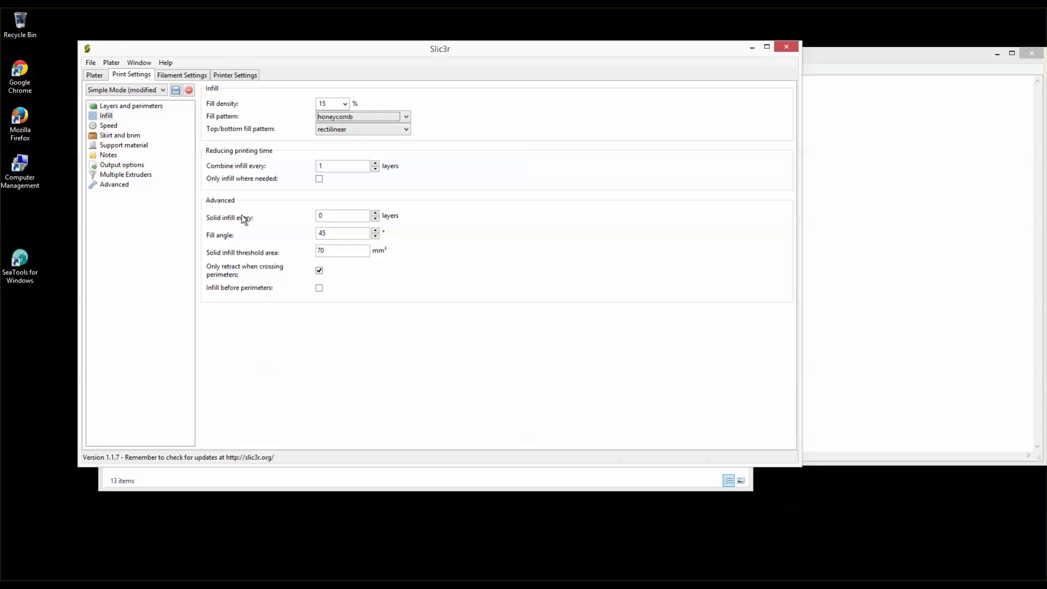
mouse_move(329, 232)
- Review the speed, skirt and brim, and support material settings, and save the print settings as a preset named RoboPapa
left_click(109, 126)
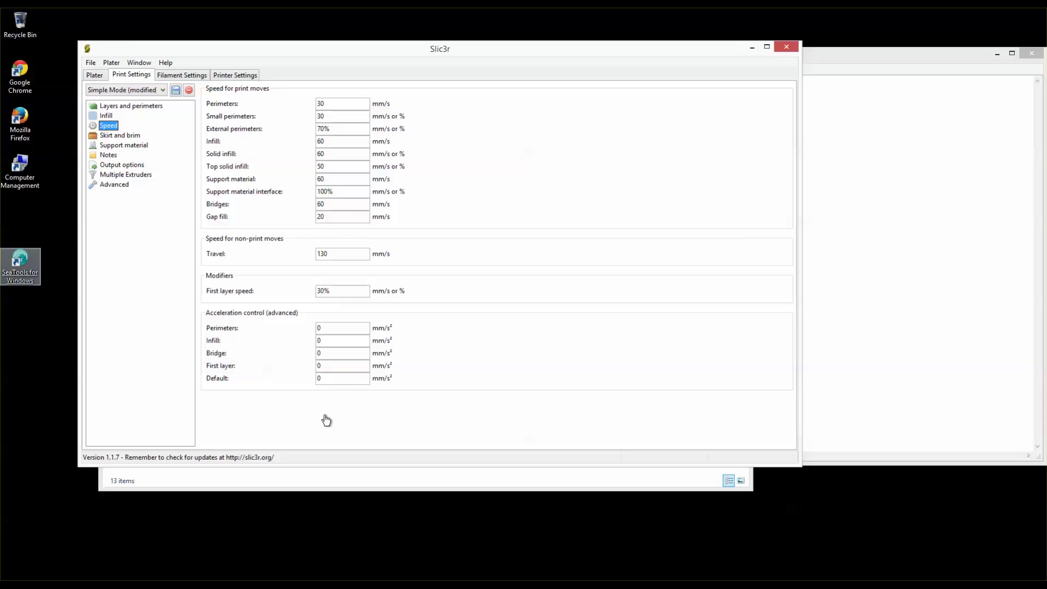
left_click(113, 136)
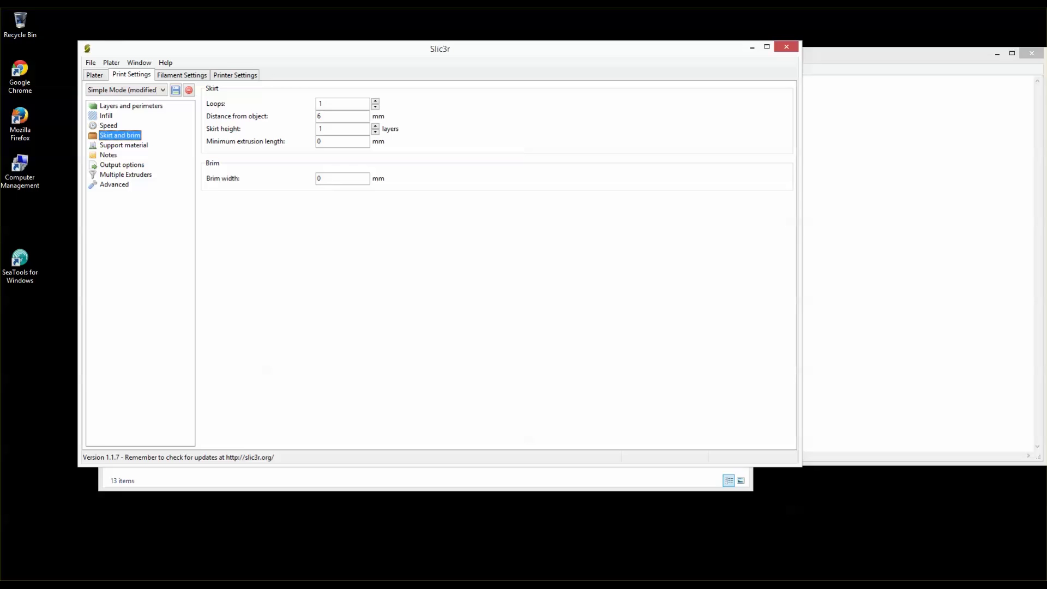
left_click(114, 145)
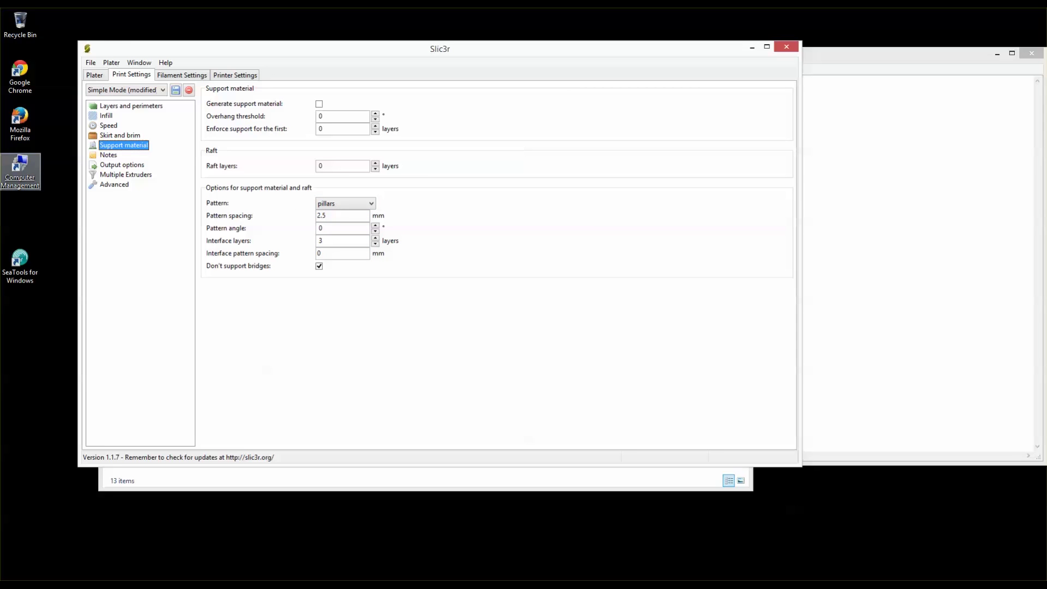
left_click(175, 92)
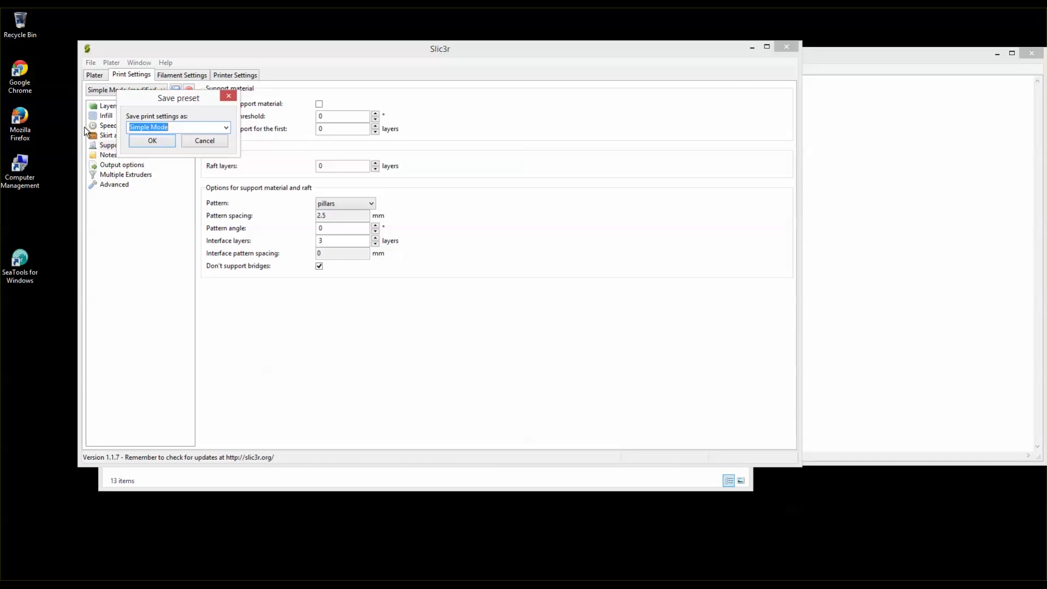
type("Robopapa")
key("BackSpace")
key("BackSpace")
key("BackSpace")
key("BackSpace")
type("Papa")
left_click(157, 142)
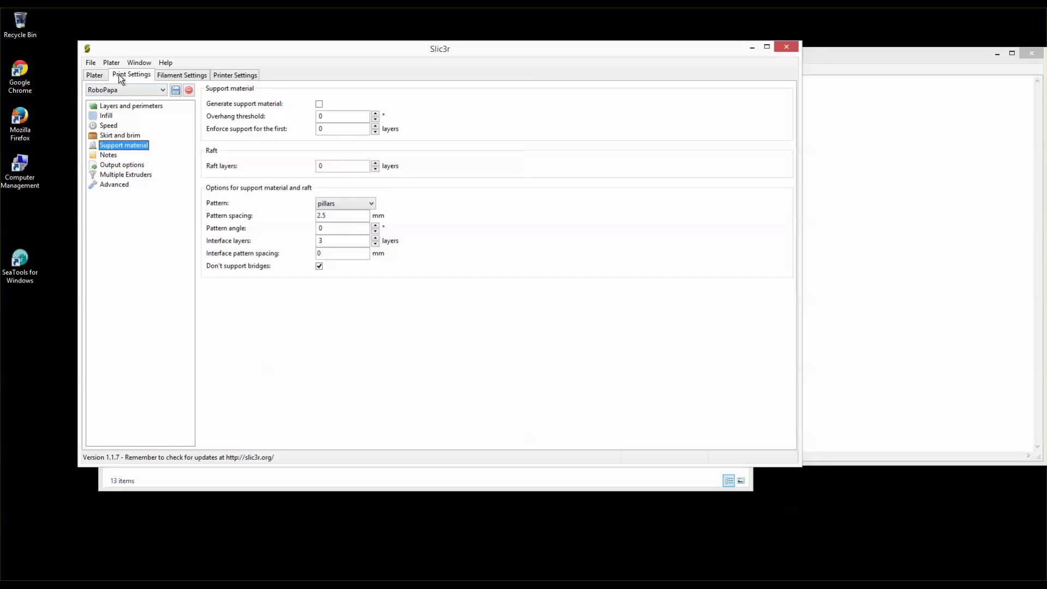
- Select RoboPapa as the print settings preset for the plater
left_click(96, 75)
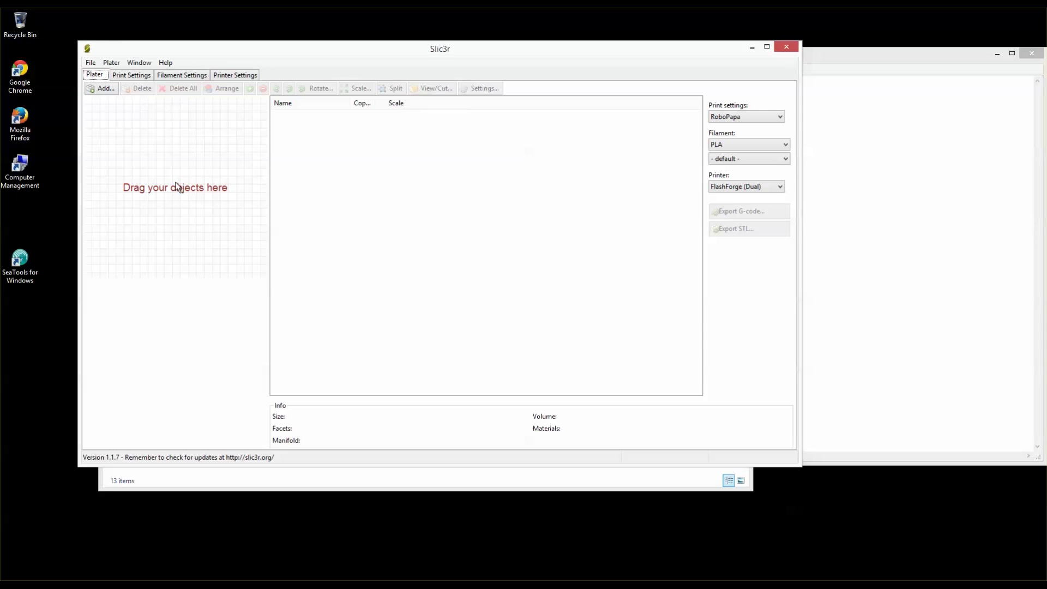
left_click(756, 117)
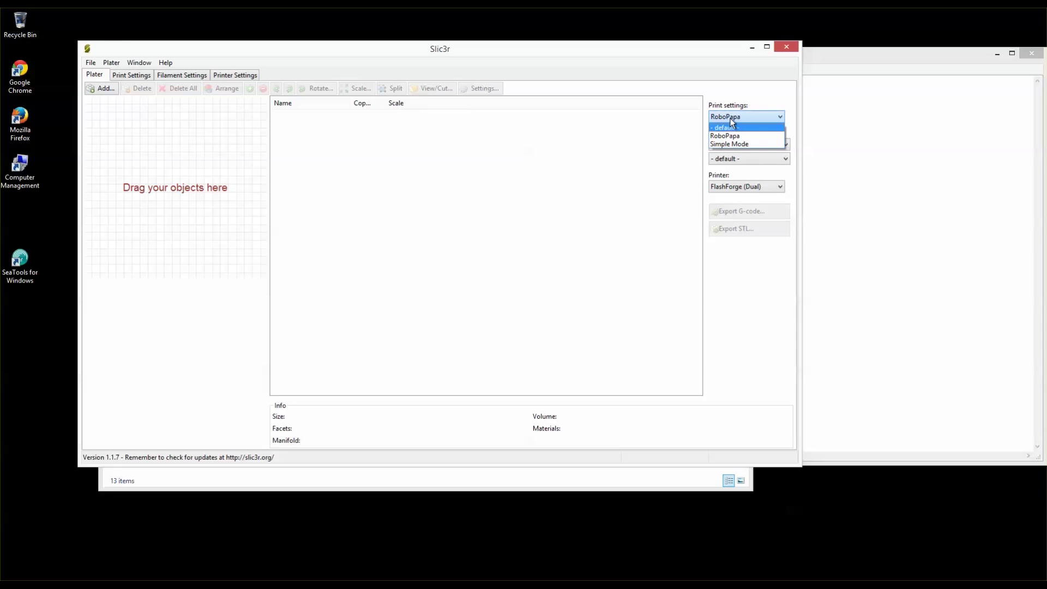
left_click(729, 135)
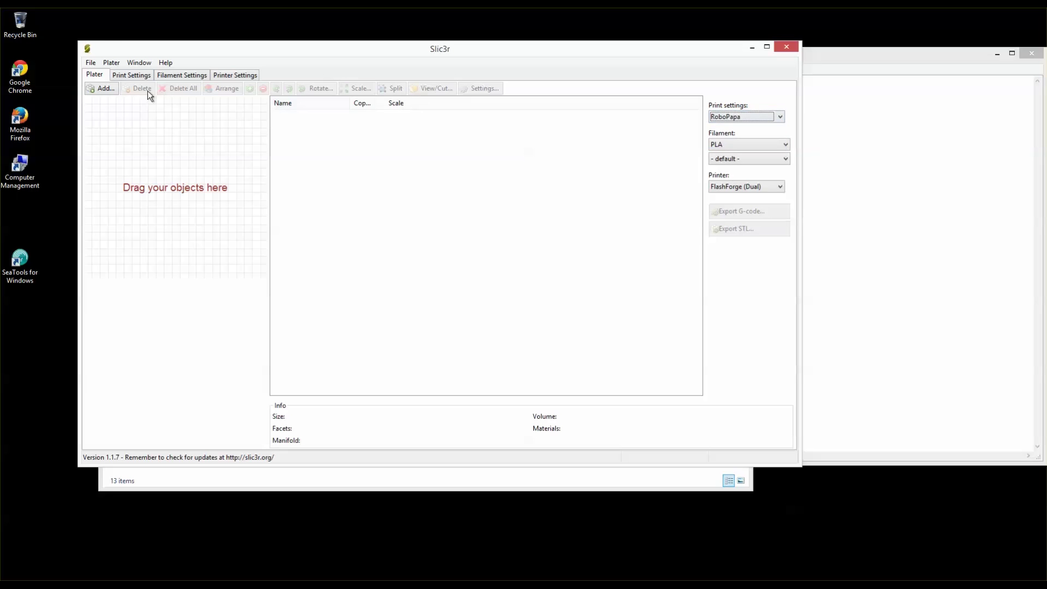
left_click(131, 76)
left_click(94, 75)
- Choose the ABS preset as the filament for both extruders on the plater
left_click(732, 145)
left_click(716, 163)
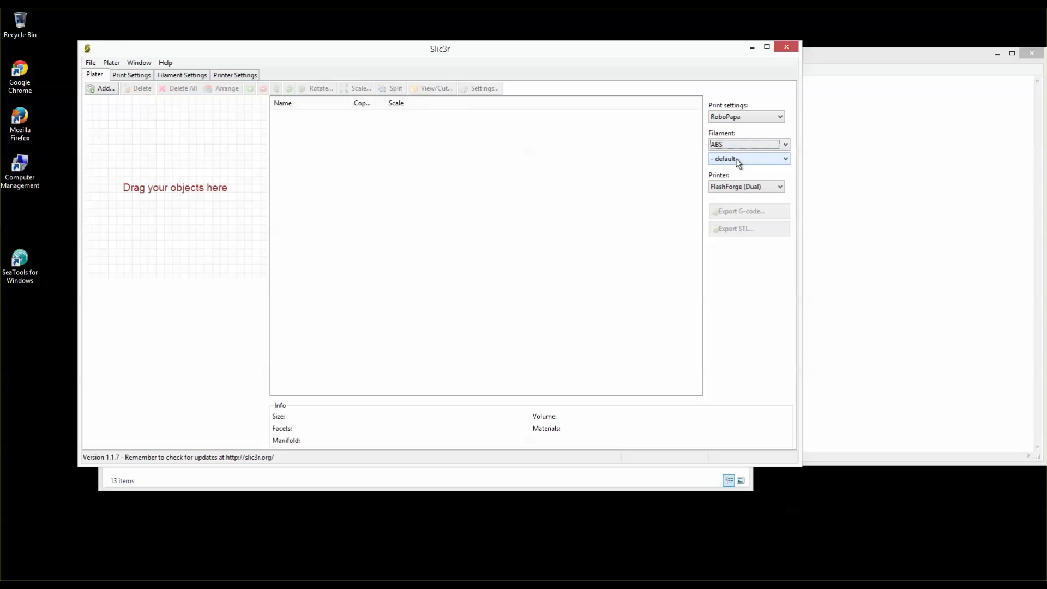
left_click(736, 159)
left_click(716, 179)
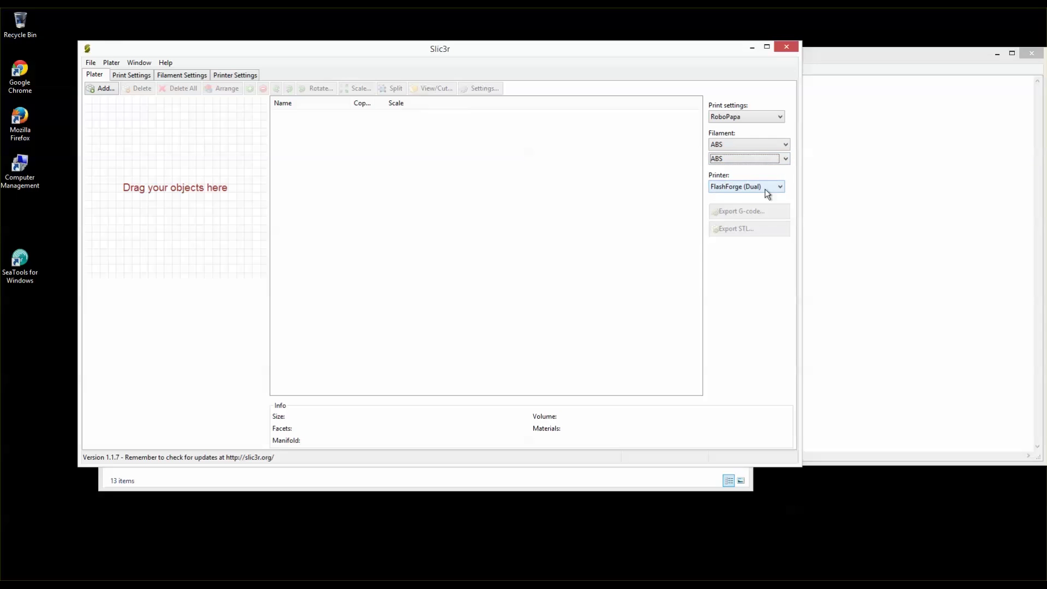
- Select FlashForge (Right) as the printer on the plater
left_click(737, 187)
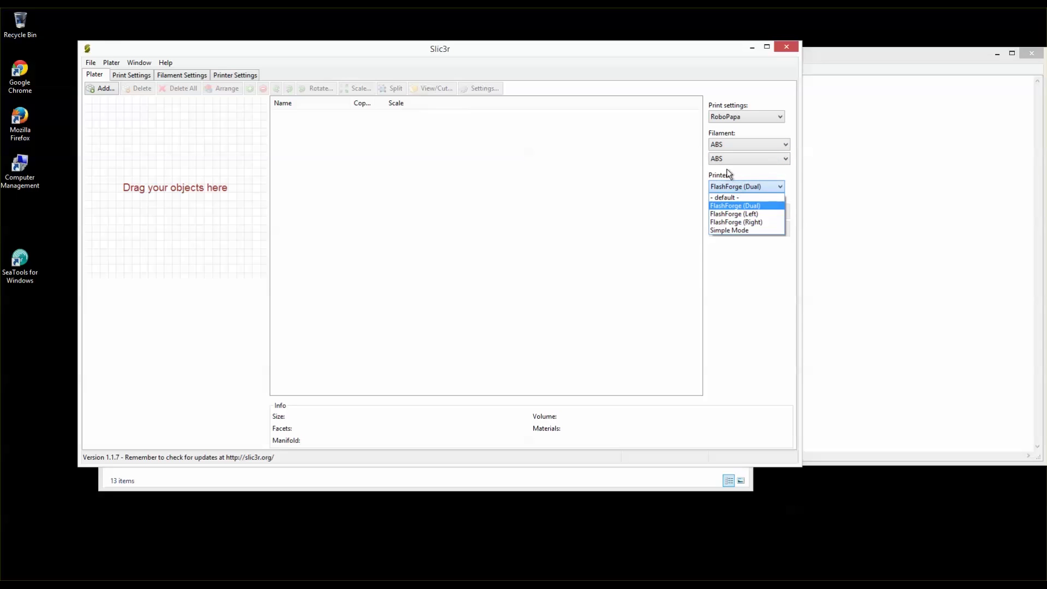
left_click(724, 221)
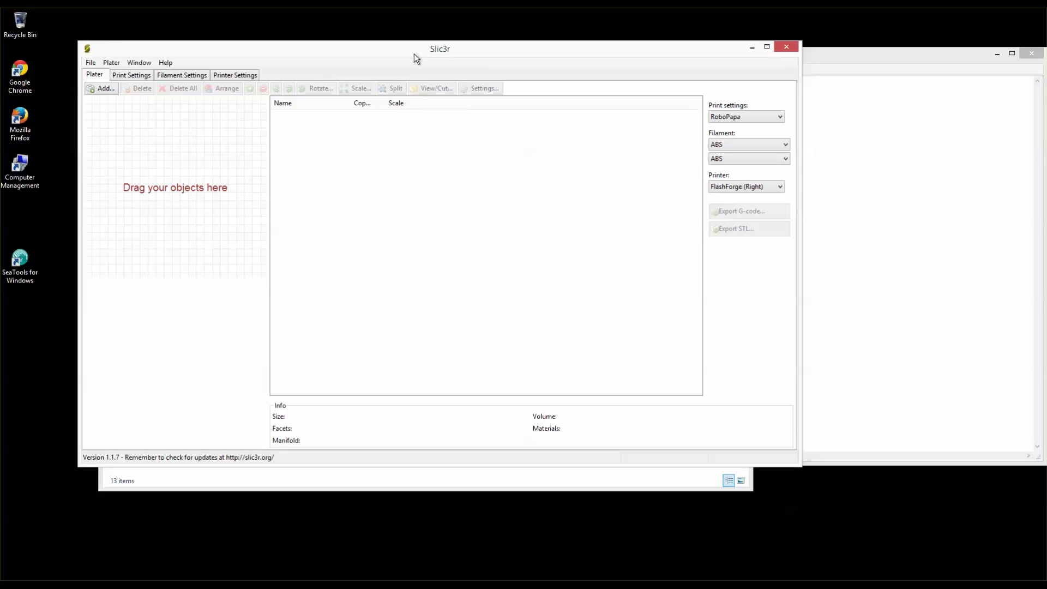
- Minimize Slic3r and close the Tool Change Dual note
left_click(752, 49)
left_click(402, 114)
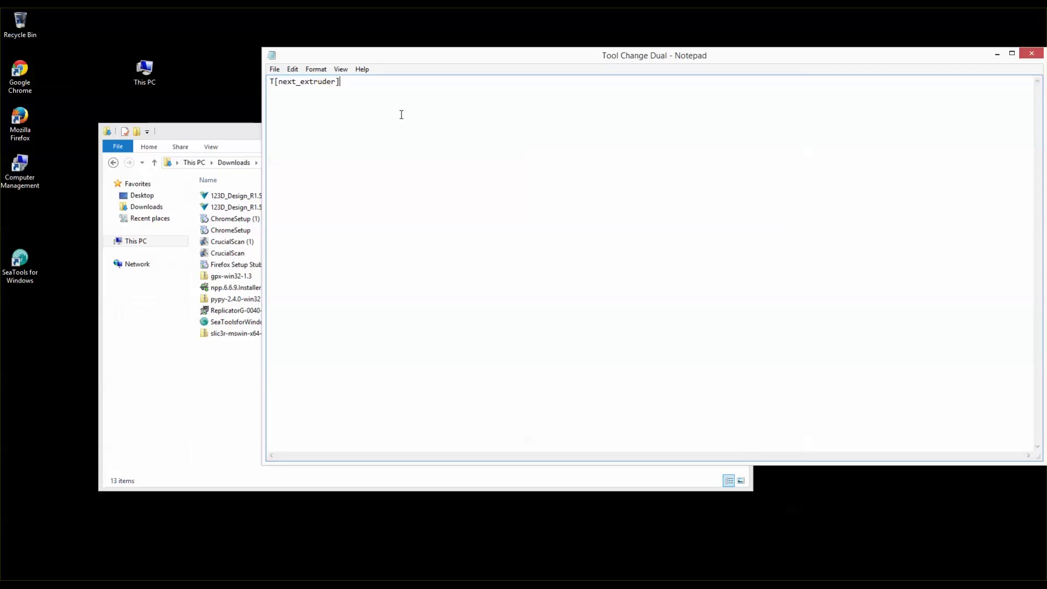
double_click(271, 55)
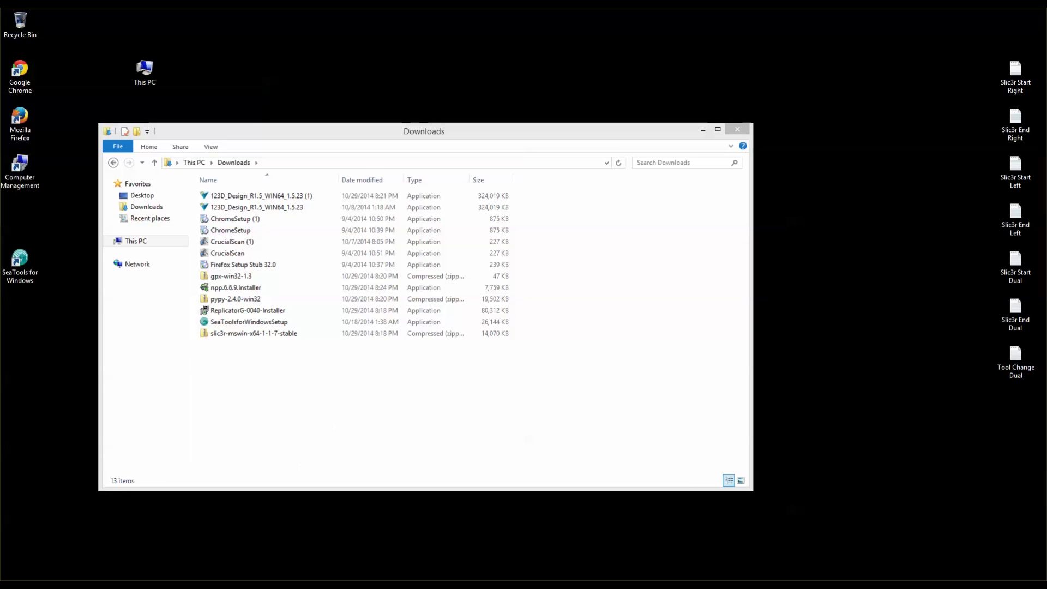
- Bring up the My Programs folder, look inside pypy-2.4.0-win32, and open the gpx-win32-1.3 folder
mouse_move(66, 581)
left_click(67, 539)
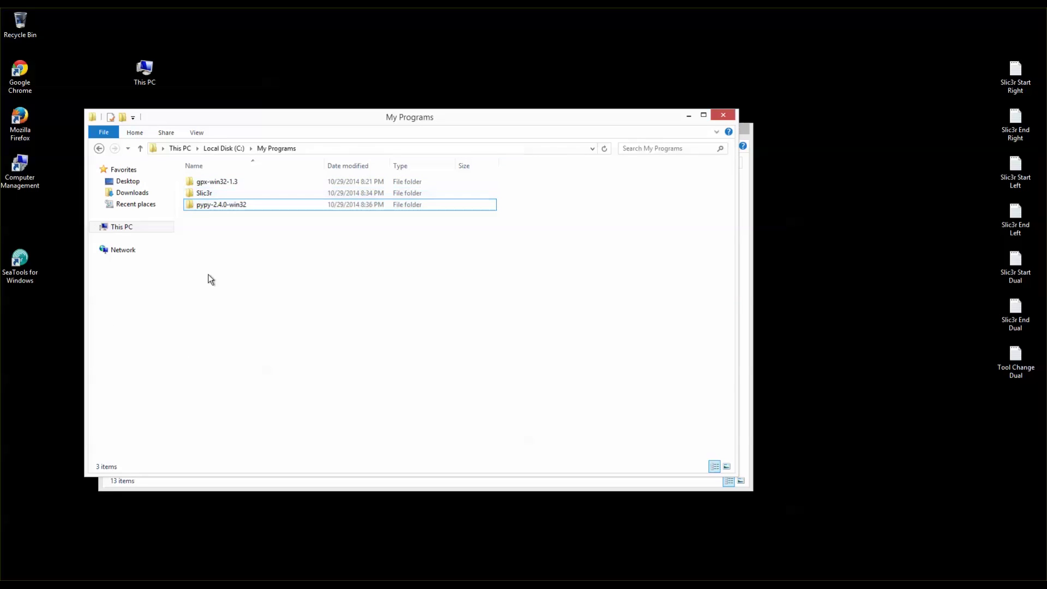
left_click(211, 212)
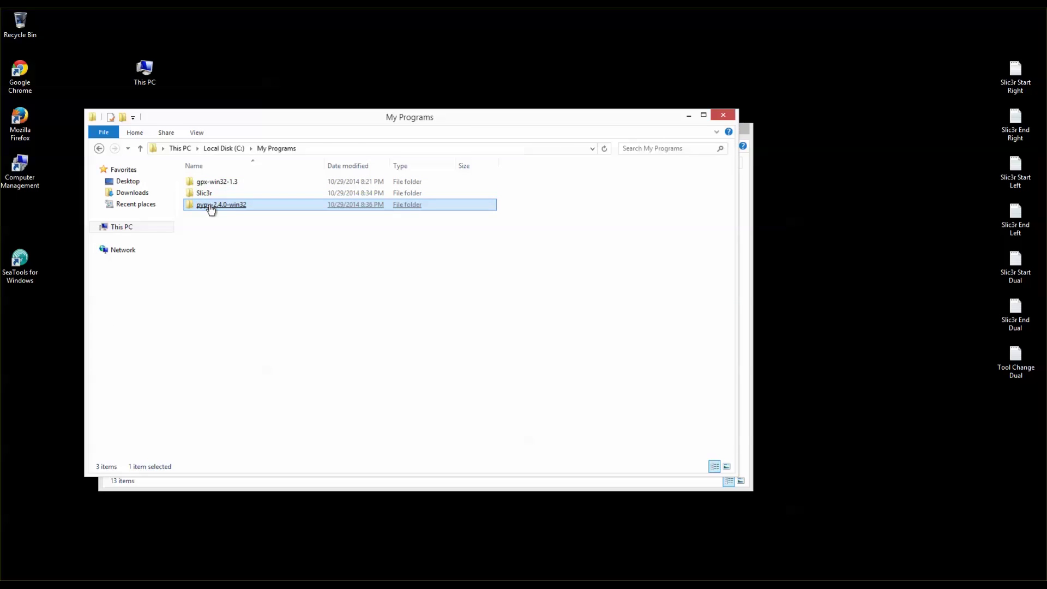
double_click(211, 212)
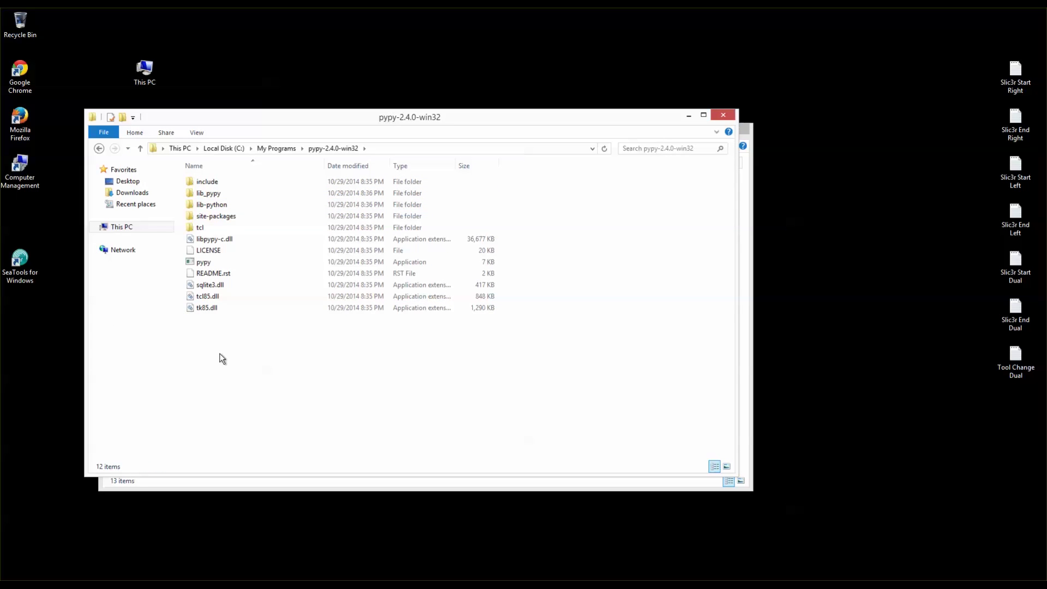
key("BackSpace")
double_click(226, 181)
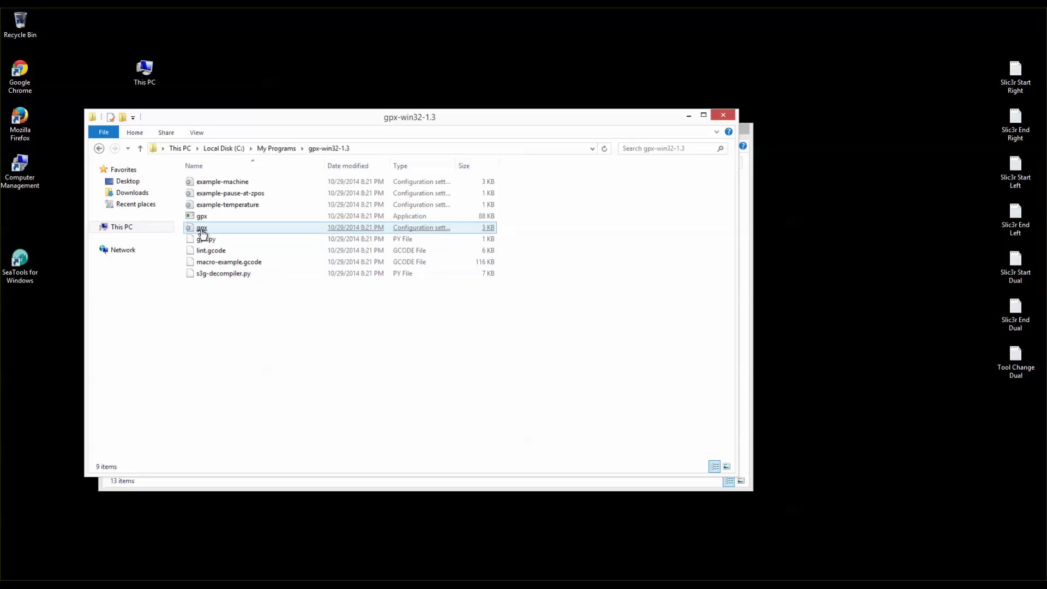
- Open the gpx configuration settings file in Notepad++ and enlarge the editor window
right_click(201, 230)
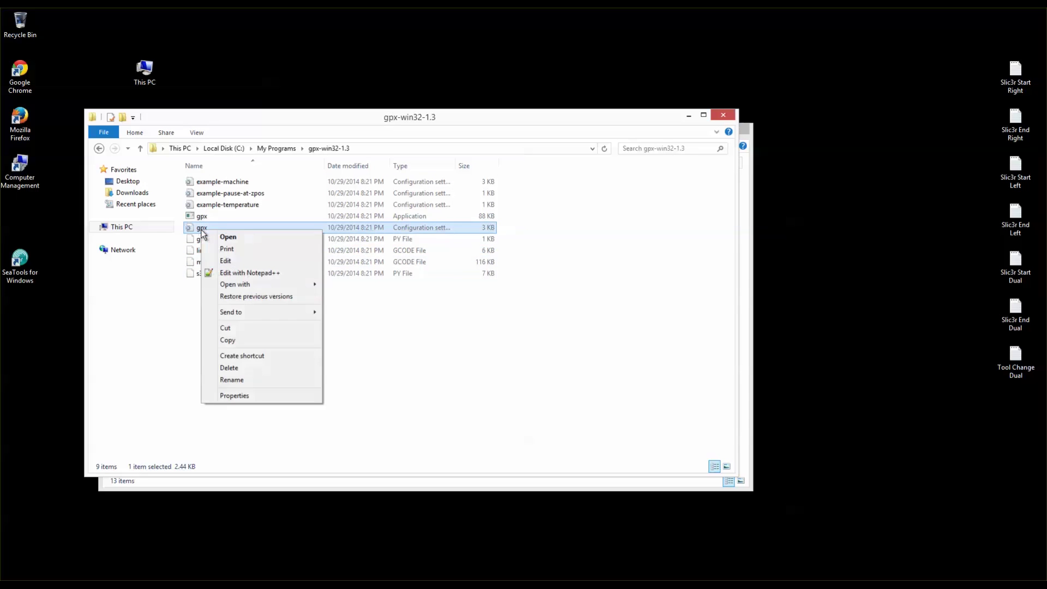
left_click(243, 272)
left_click(242, 274)
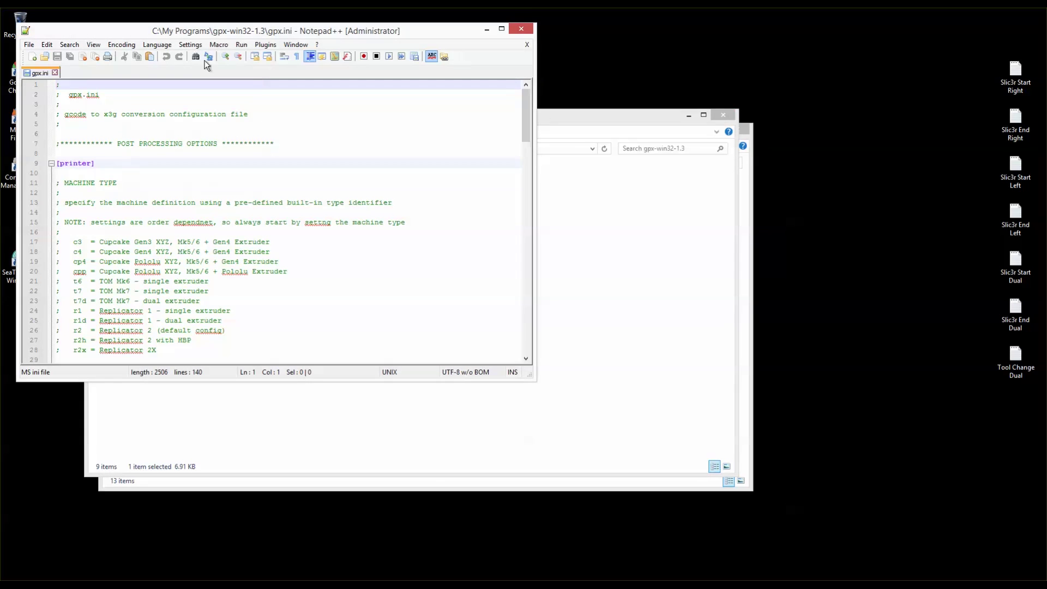
left_click_drag(534, 380, 799, 478)
- Review the list of machine types in gpx.ini and set machine_type to r1d for the Replicator 1 dual extruder
scroll(247, 255, "down", 4)
scroll(247, 255, "down", 1)
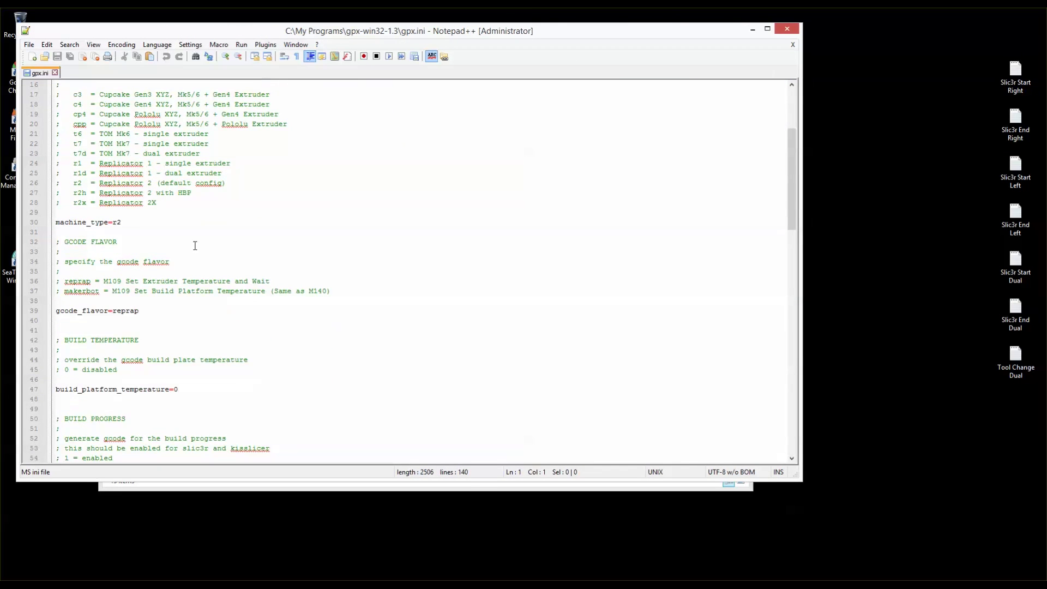
scroll(194, 243, "up", 2)
left_click_drag(60, 153, 204, 183)
left_click_drag(271, 203, 336, 275)
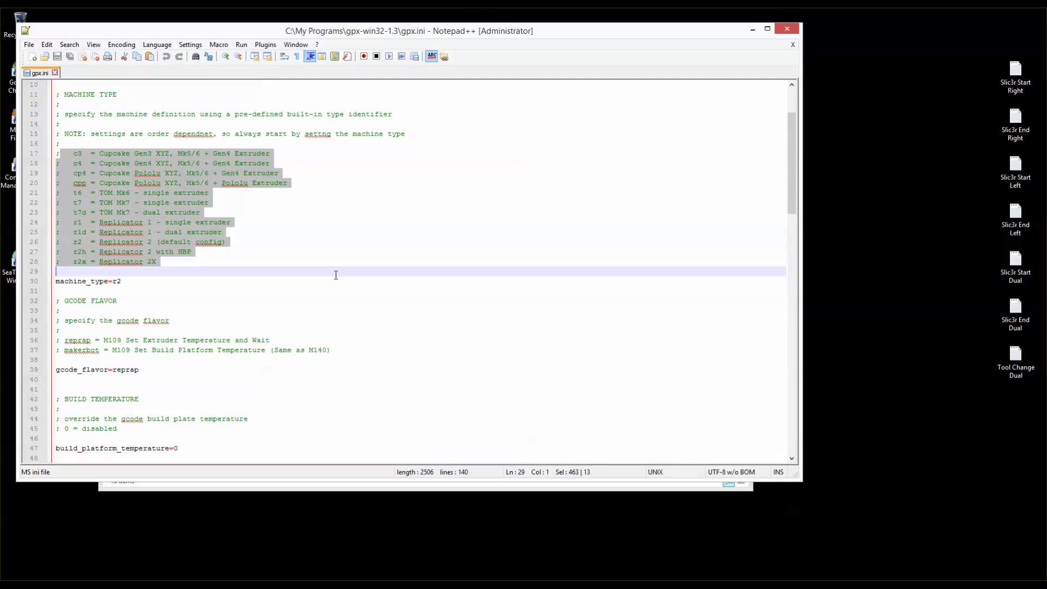
left_click(137, 202)
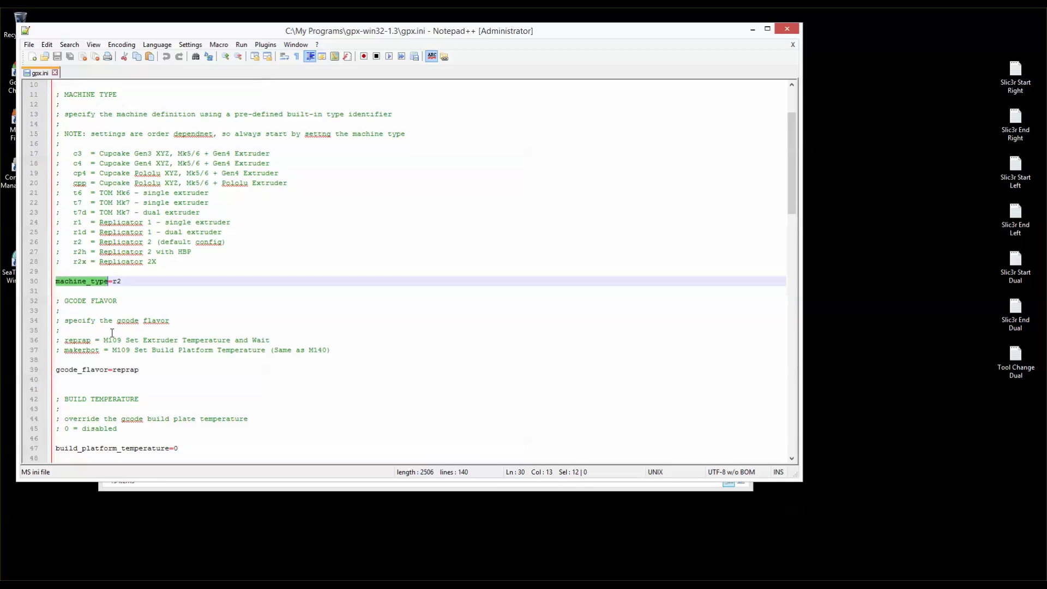
left_click_drag(112, 281, 123, 280)
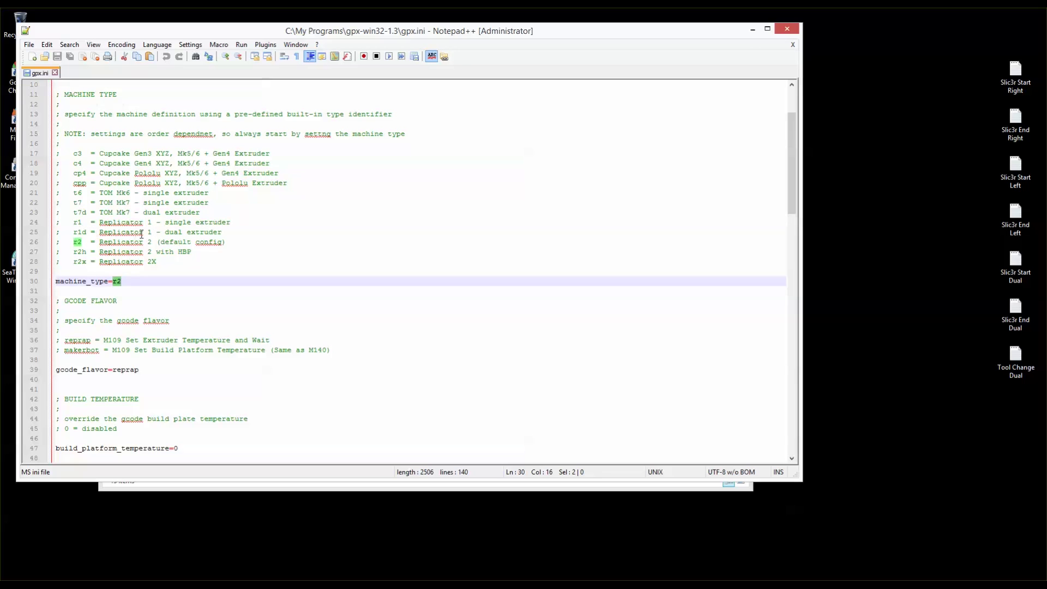
left_click(113, 281)
left_click_drag(121, 281, 117, 281)
type("1d")
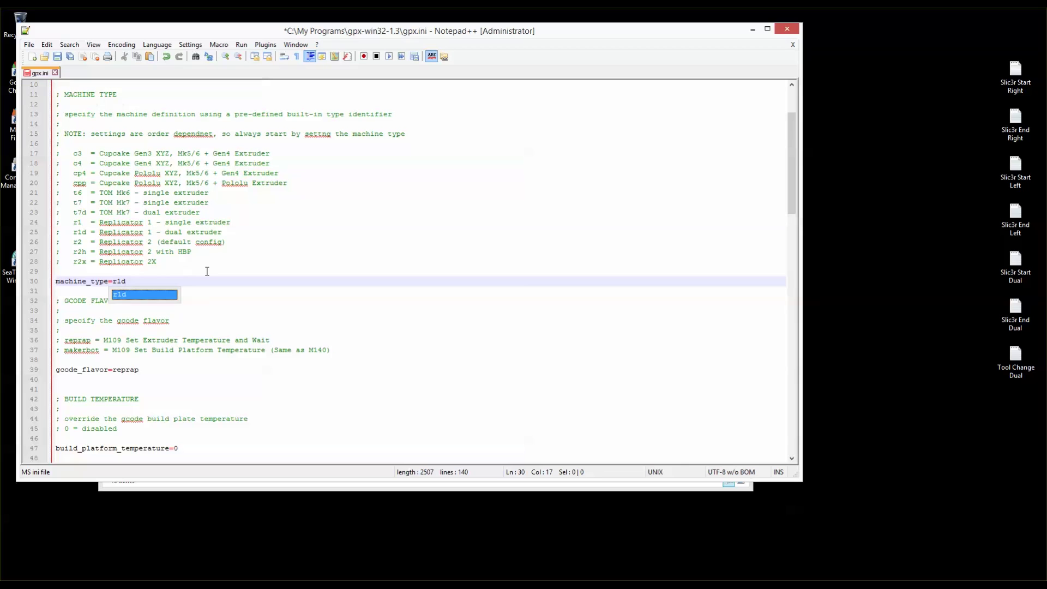
left_click(240, 261)
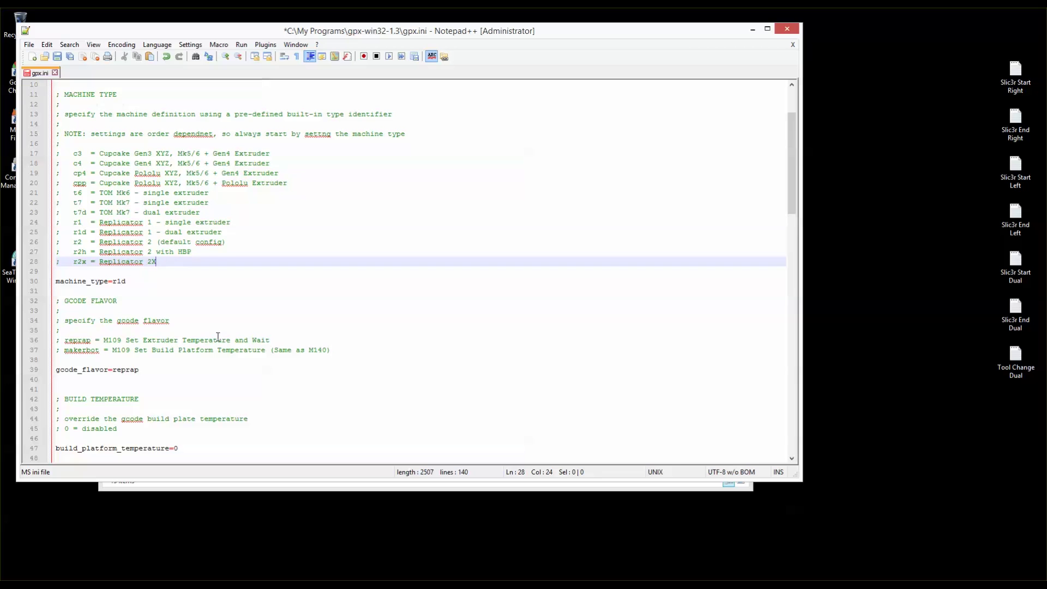
left_click_drag(1004, 44, 1024, 393)
left_click(927, 384)
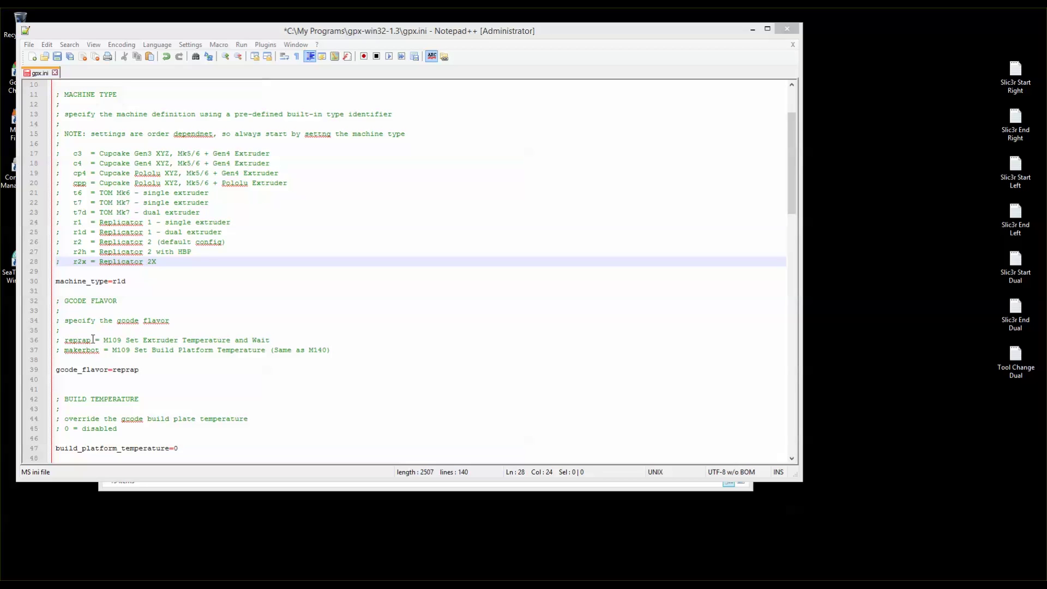
- Set gcode_flavor to makerbot in gpx.ini, then save and close the file
double_click(127, 369)
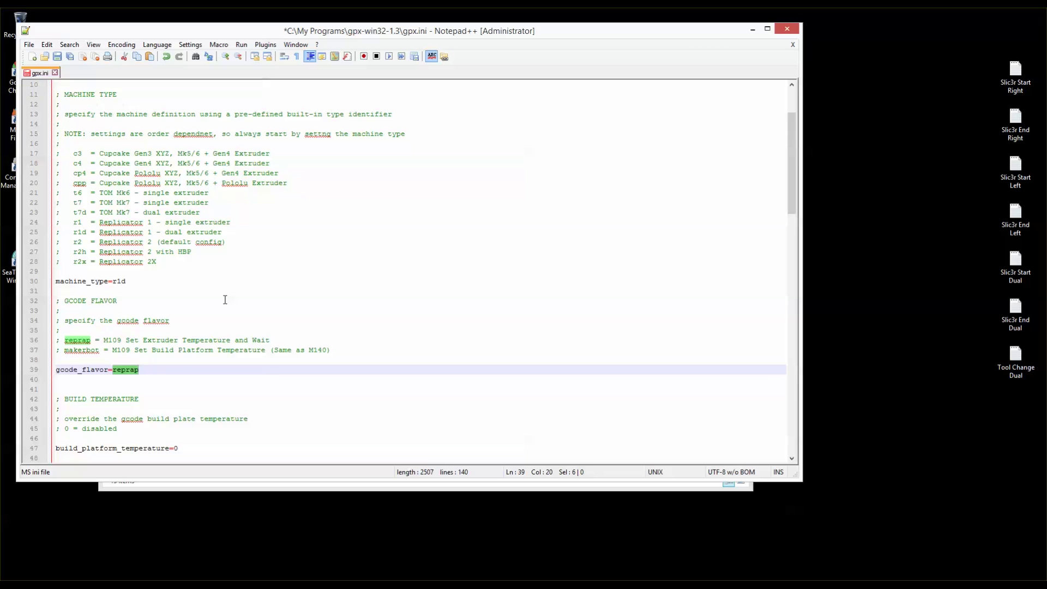
type("makerbot")
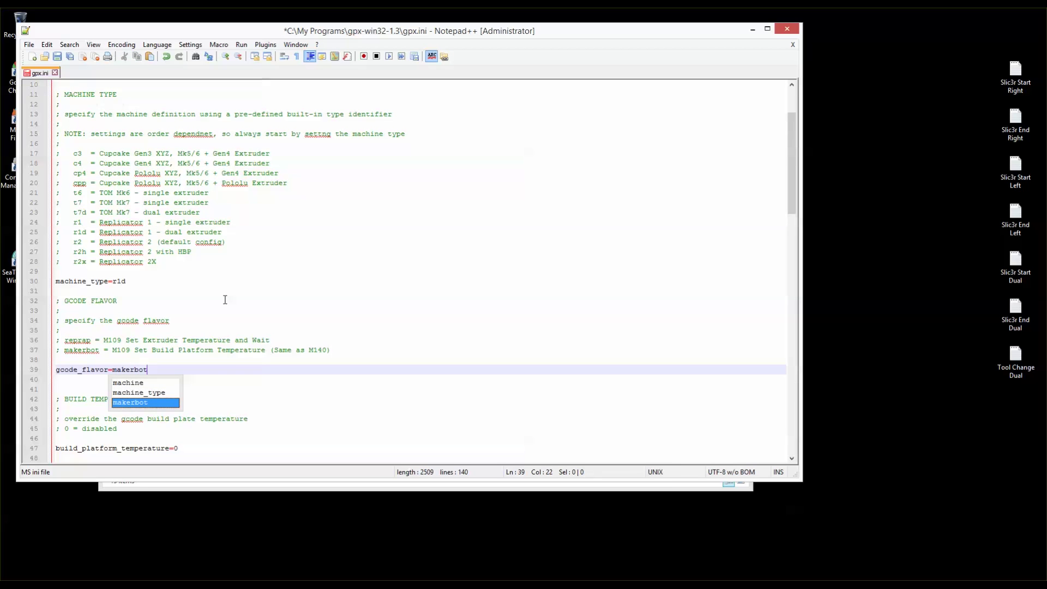
key("ctrl+s")
left_click(311, 320)
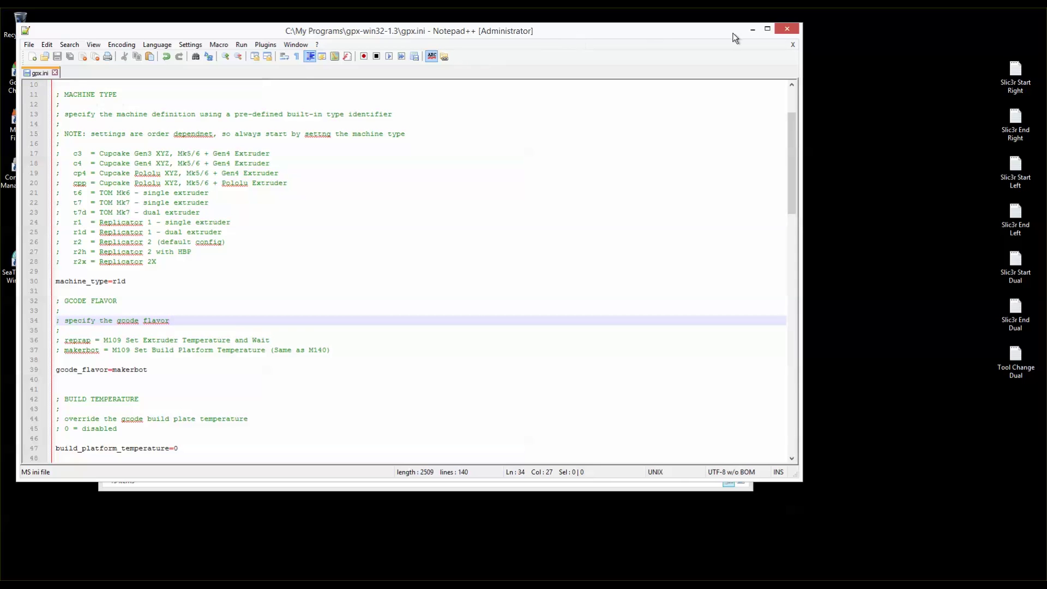
left_click(788, 30)
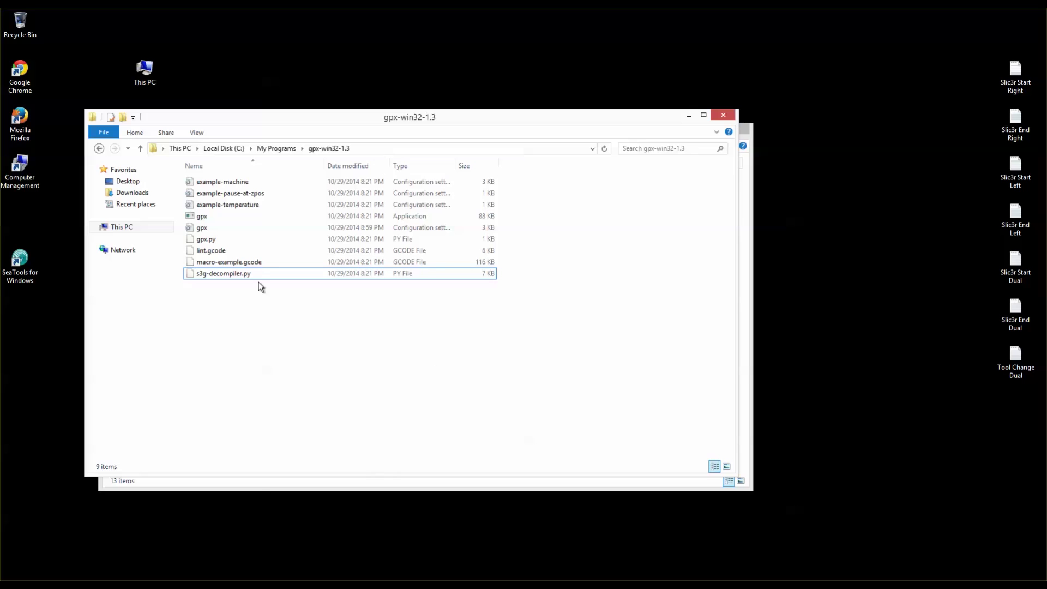
- Return to the My Programs folder, then switch to the Downloads folder and launch the 123D Design installer
left_click(275, 148)
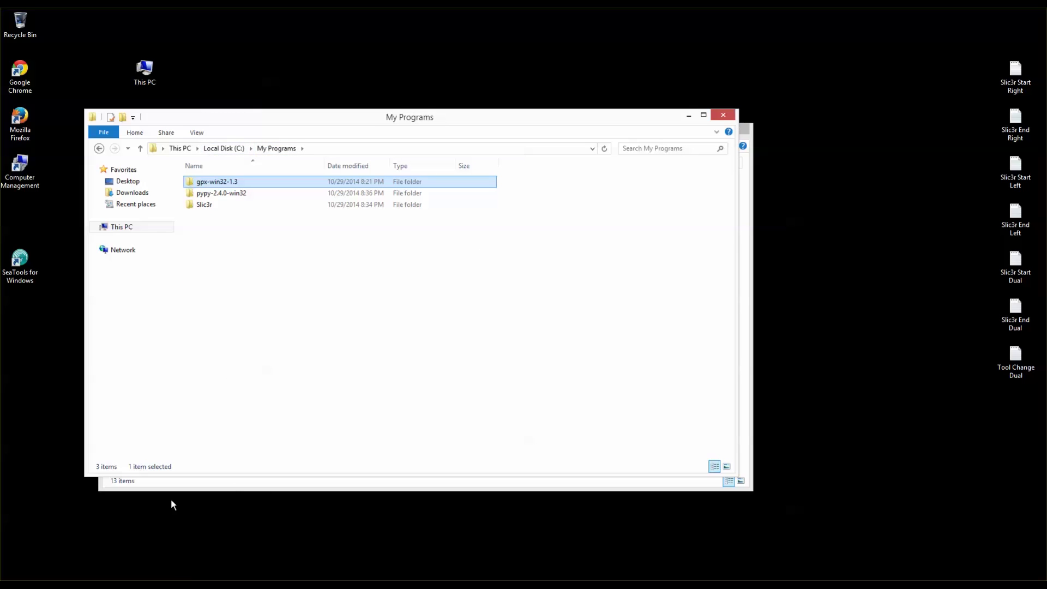
left_click(247, 248)
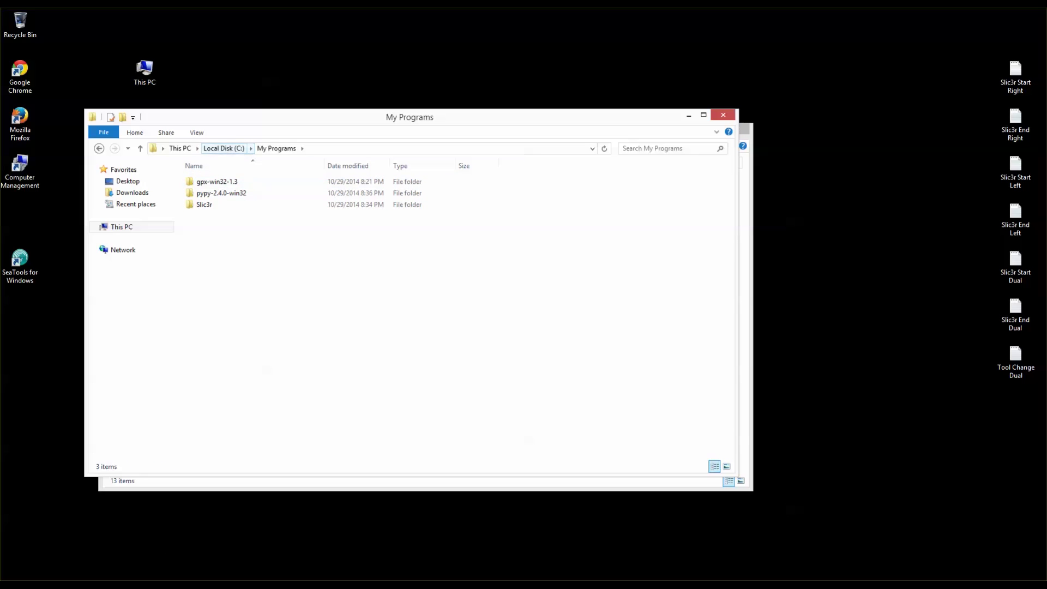
mouse_move(33, 585)
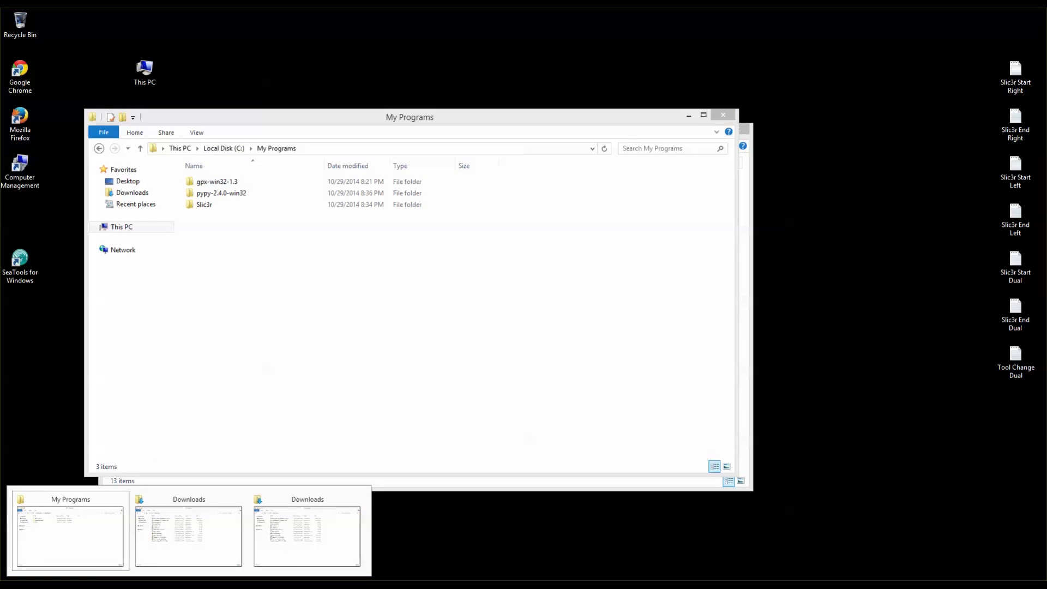
left_click(189, 561)
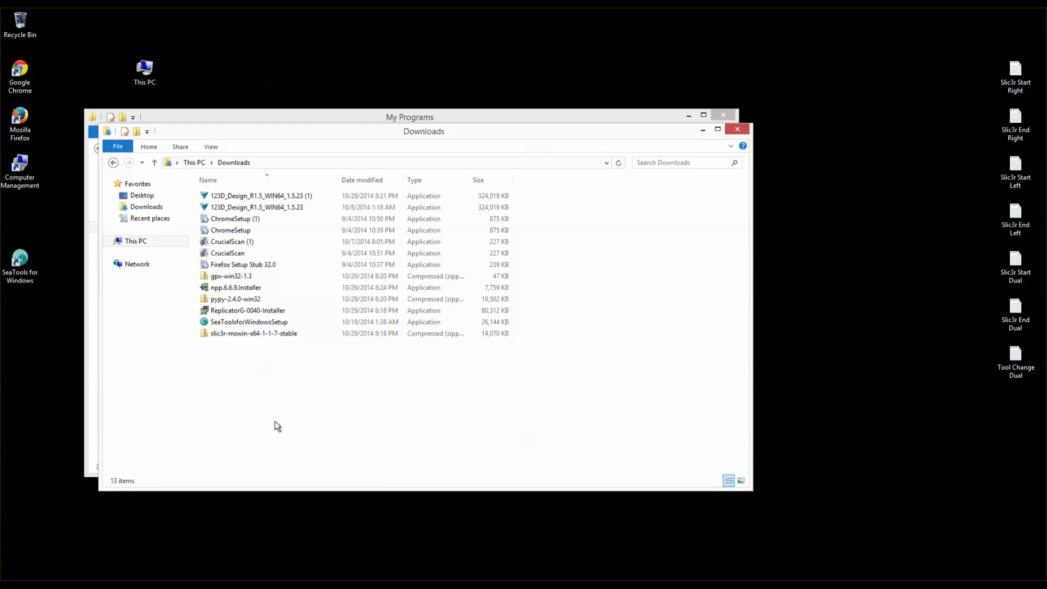
left_click(266, 197)
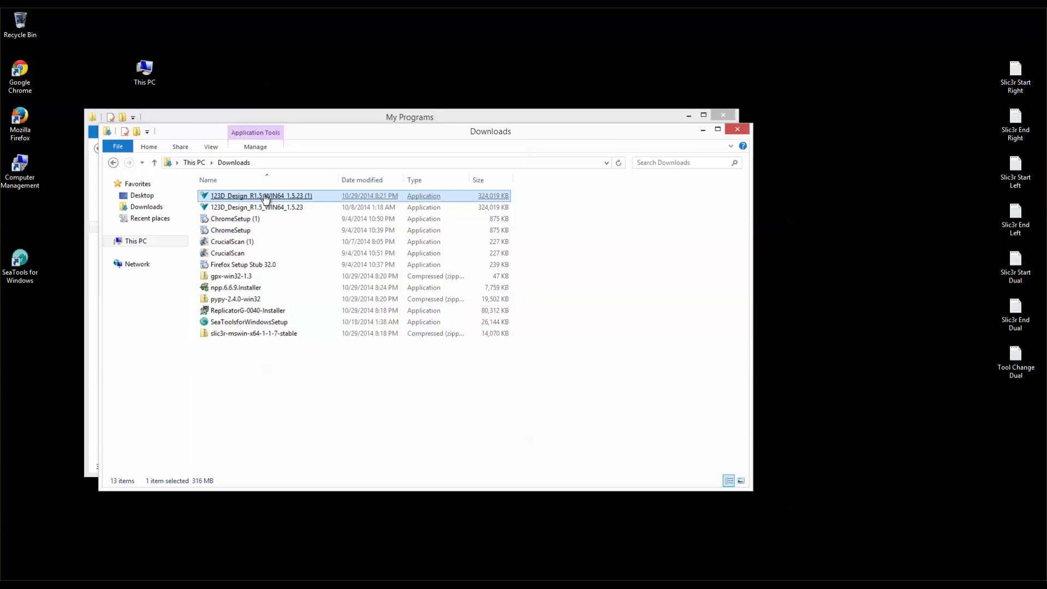
left_click(266, 207)
double_click(266, 207)
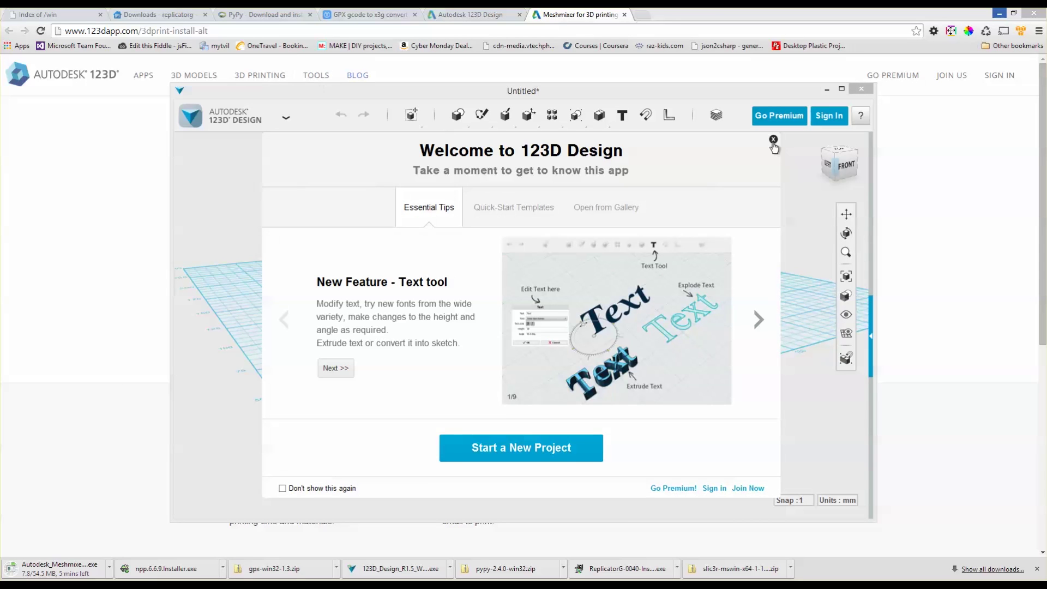
- Close the 123D Design welcome screen and show the grid from the top with its origin corner in view
left_click(773, 140)
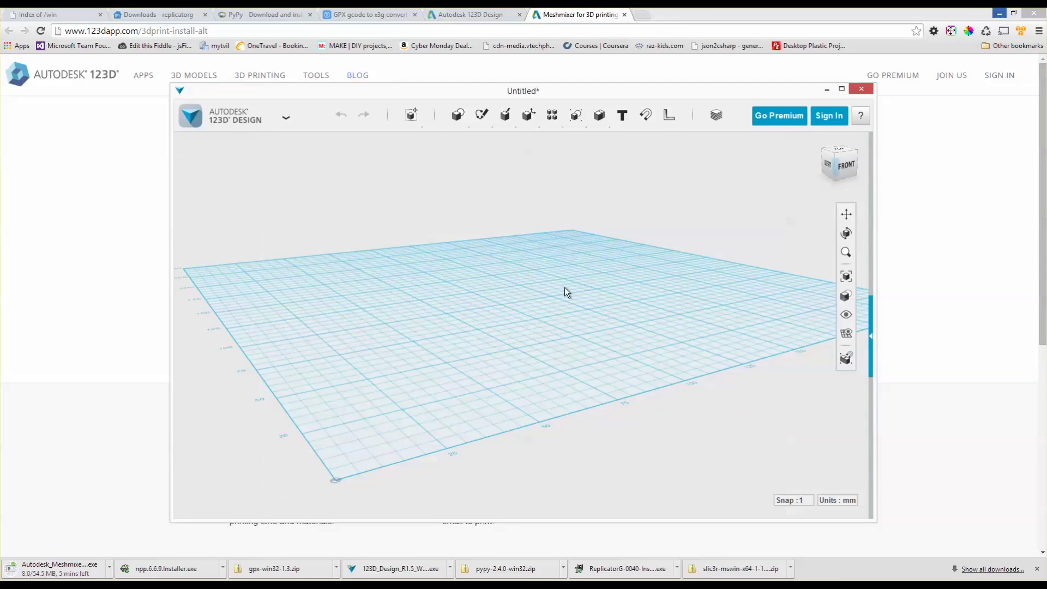
left_click(840, 152)
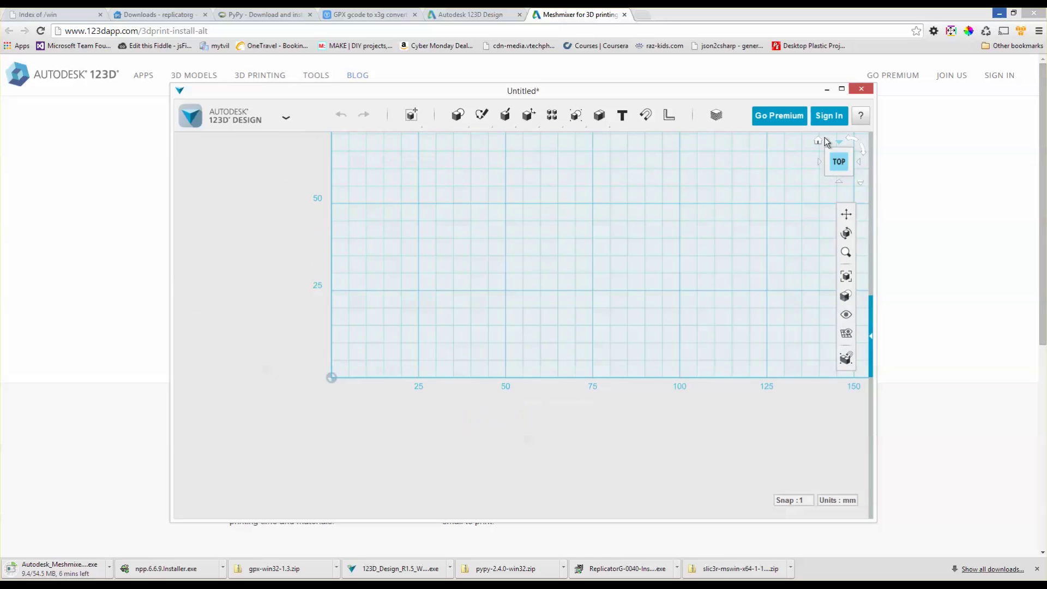
left_click(847, 218)
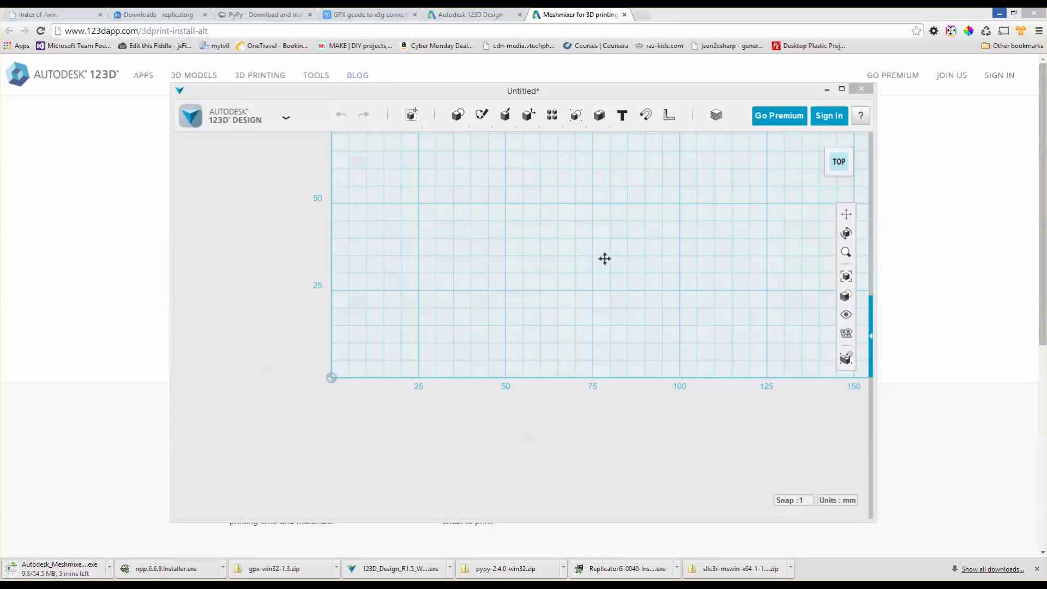
left_click_drag(568, 287, 565, 302)
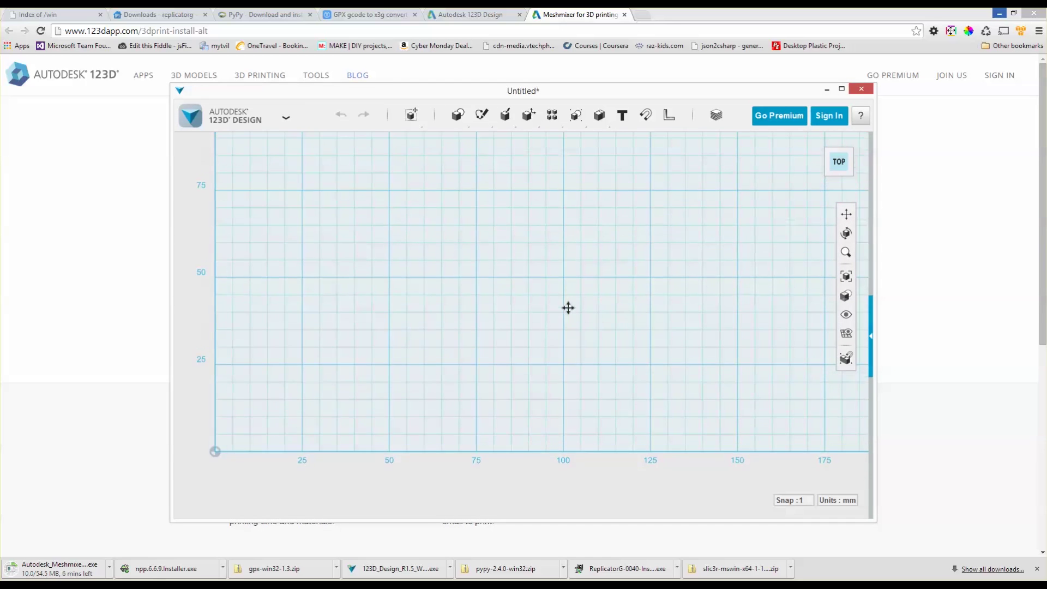
- Set the grid snap increment to 0.1 mm
left_click(793, 500)
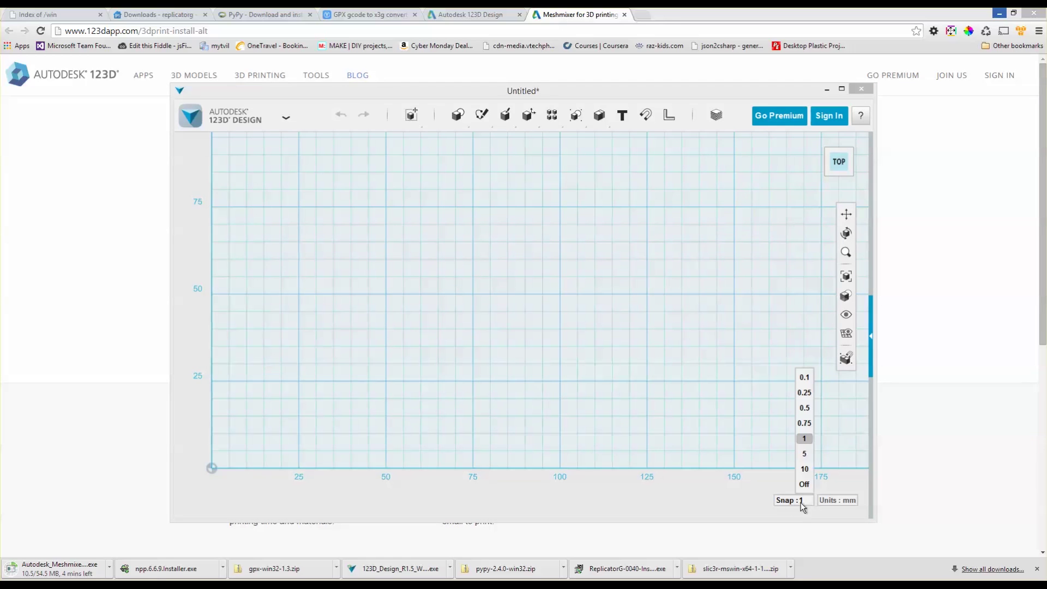
left_click(804, 379)
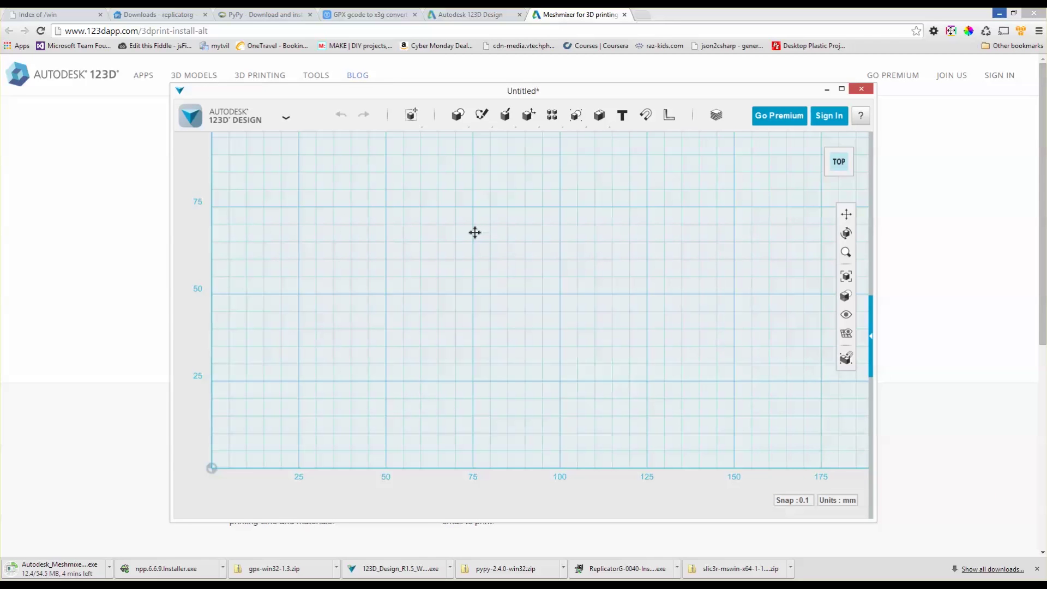
- Sketch a 25 mm by 25 mm rectangle on the grid, starting from the point at 25, 25
mouse_move(487, 119)
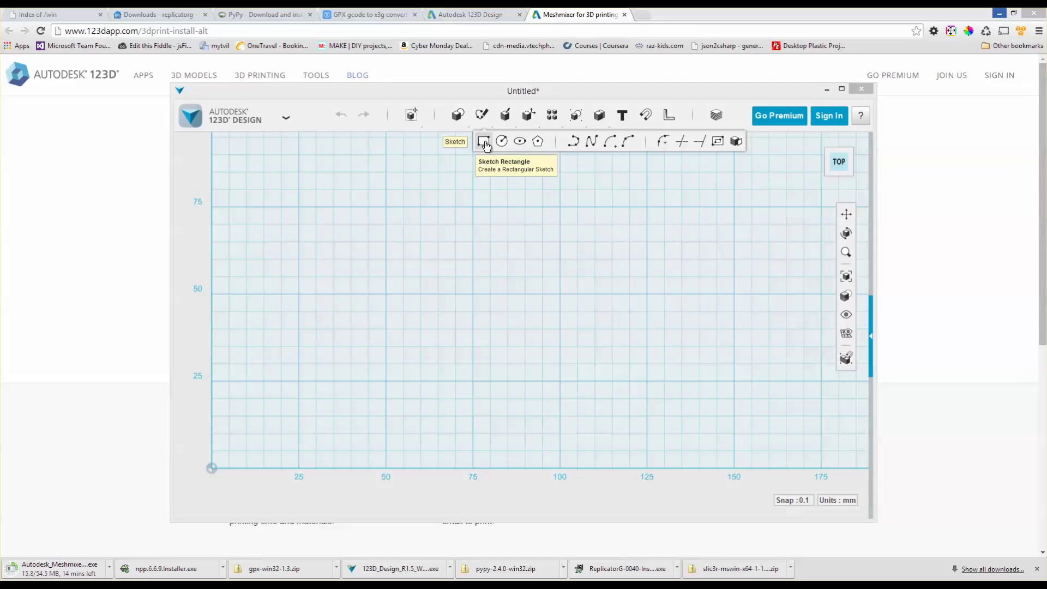
left_click(483, 142)
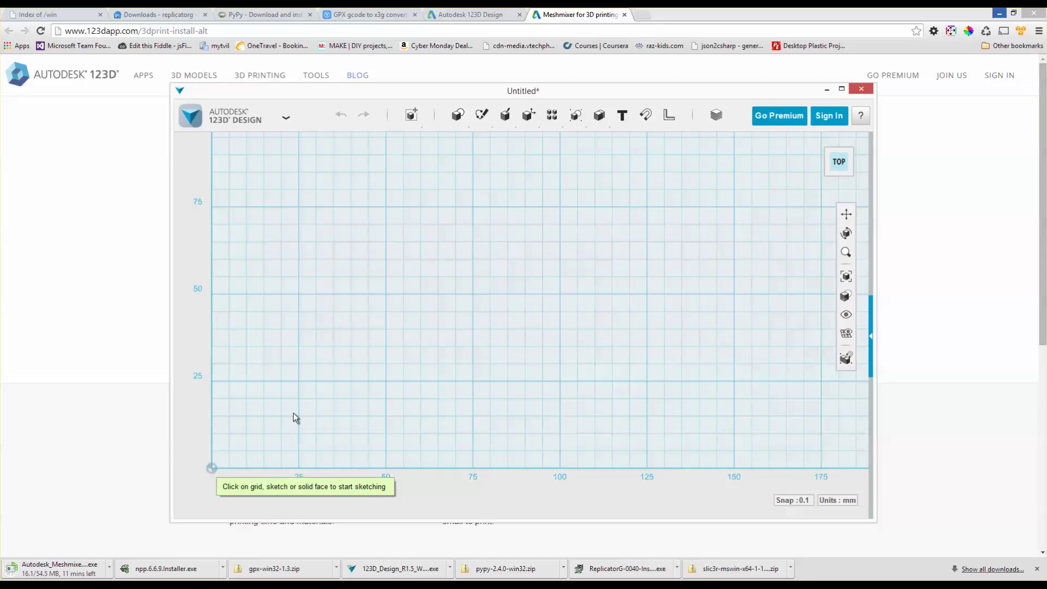
left_click(340, 378)
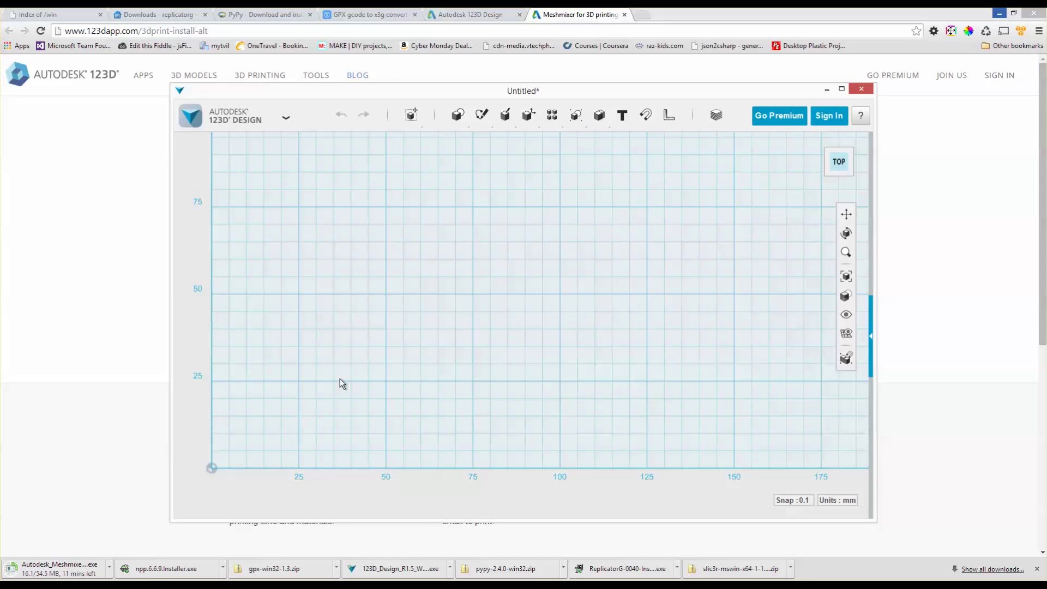
left_click(299, 381)
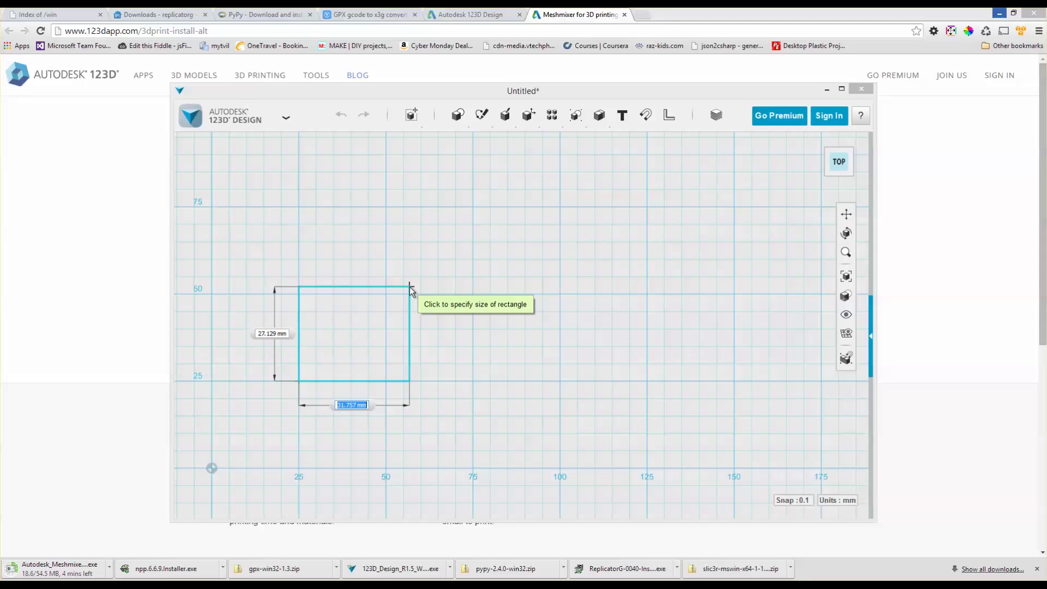
type("25")
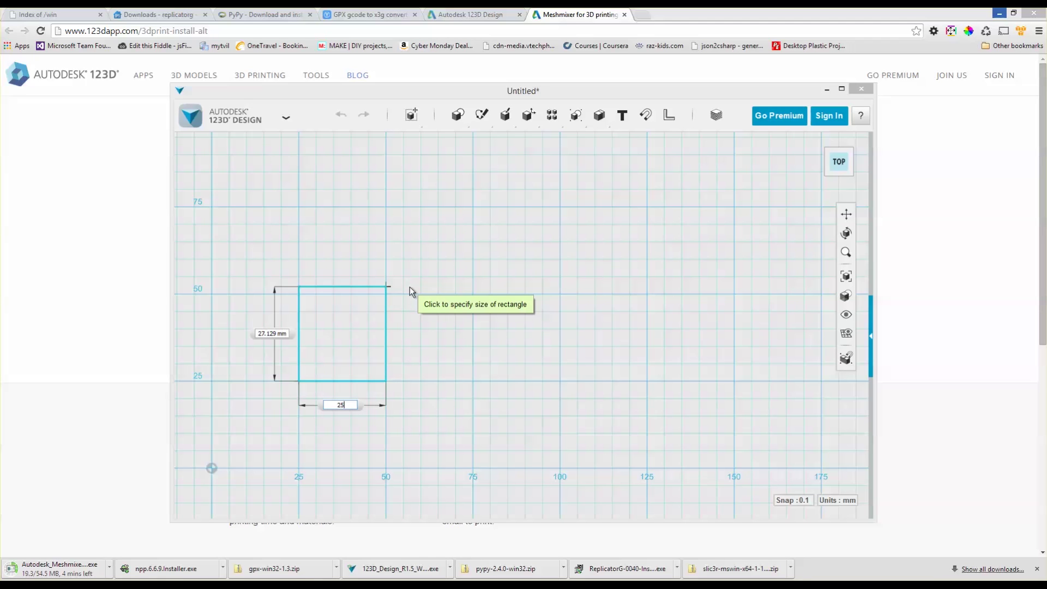
key("Tab")
type("25")
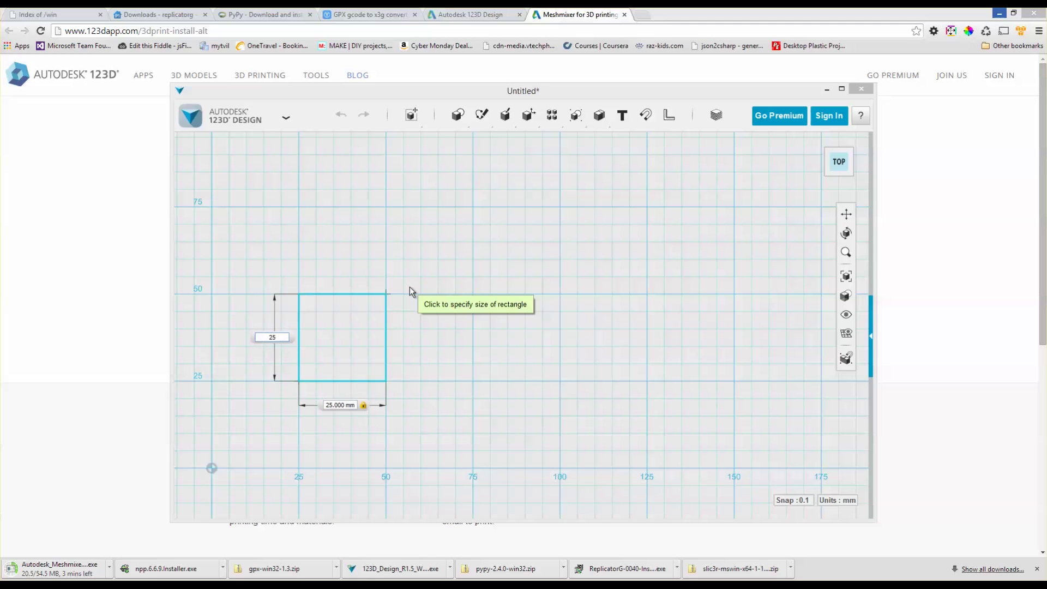
key("Tab")
key("Return")
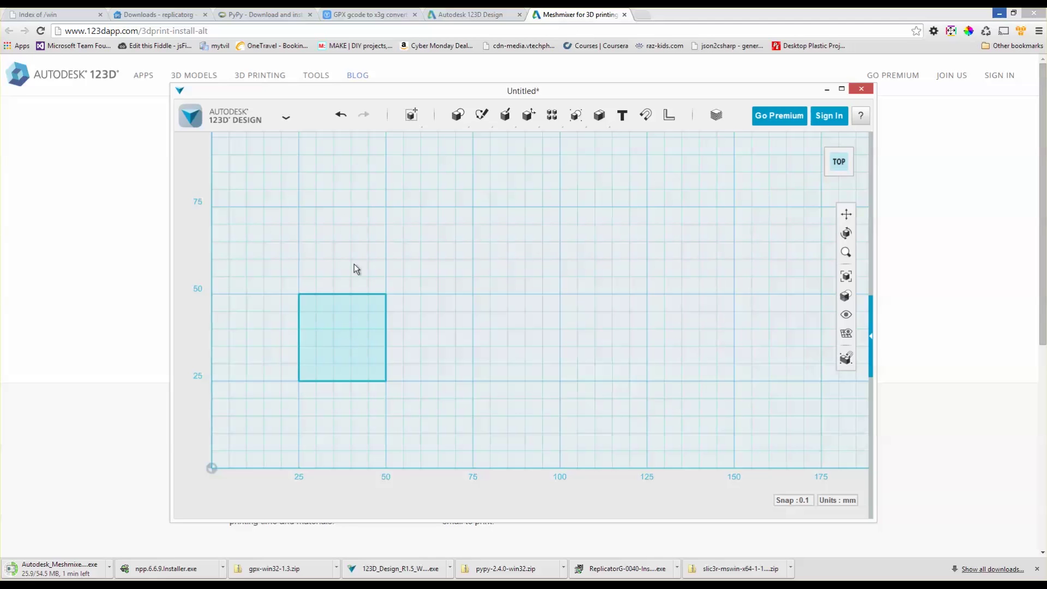
- Extrude the square sketch upward by 25 mm to form a cube
left_click(363, 335)
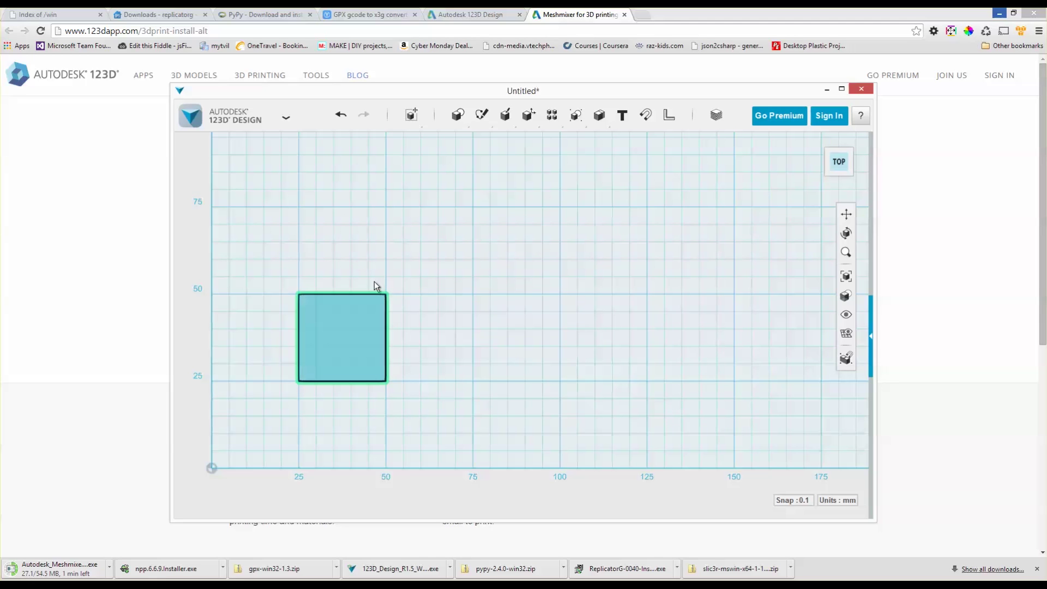
left_click(354, 350)
mouse_move(375, 318)
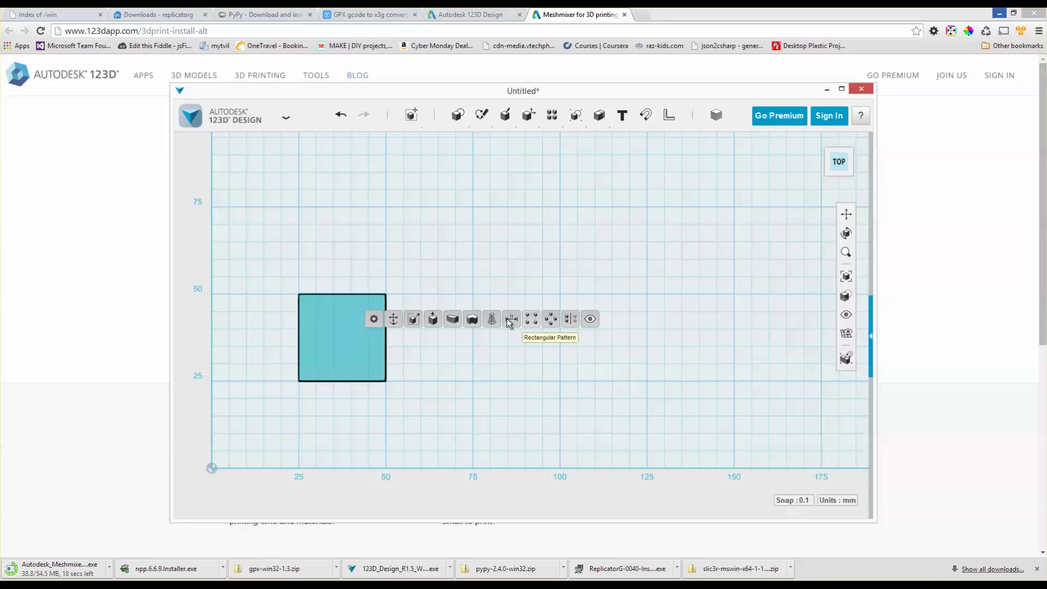
left_click(434, 320)
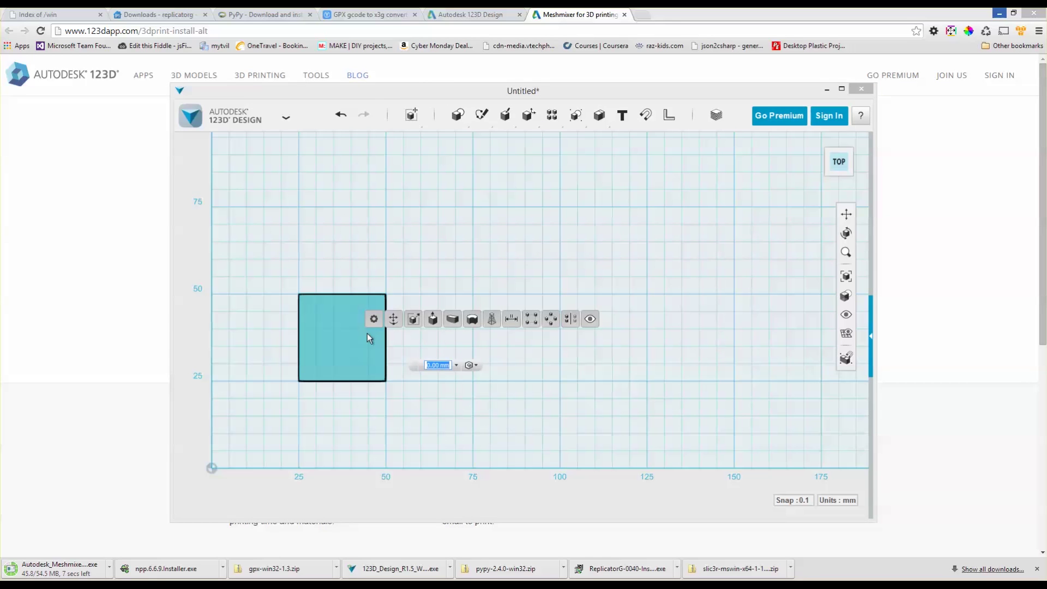
left_click(373, 350)
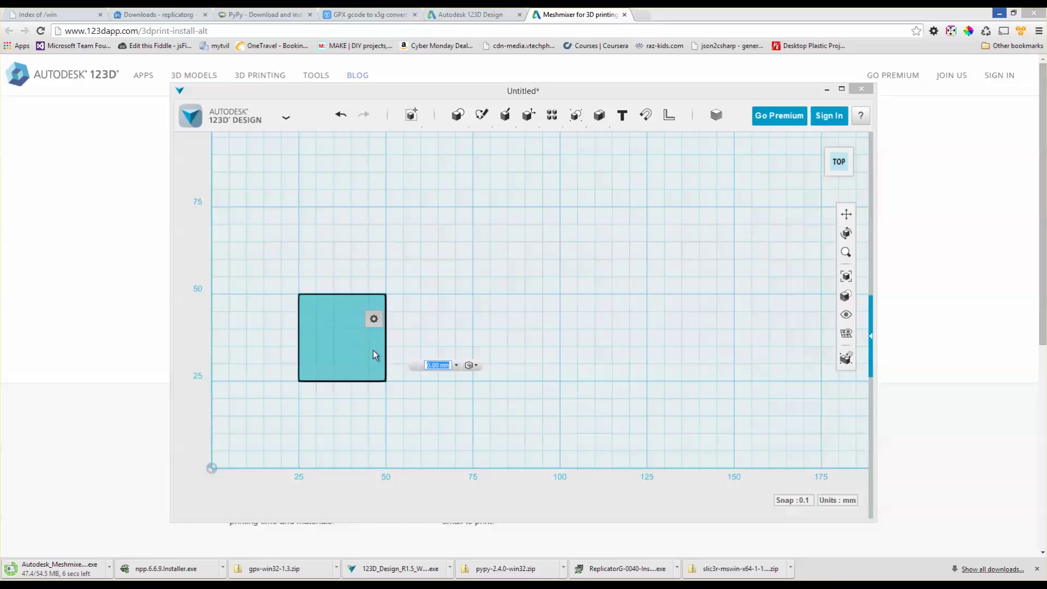
right_click_drag(373, 350, 382, 278)
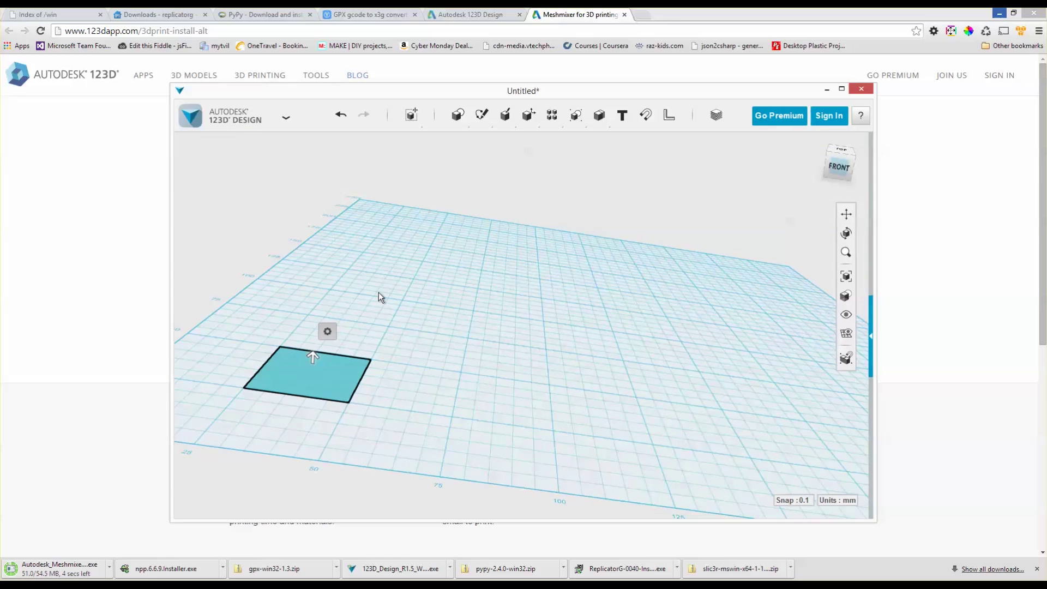
right_click_drag(378, 292, 375, 277)
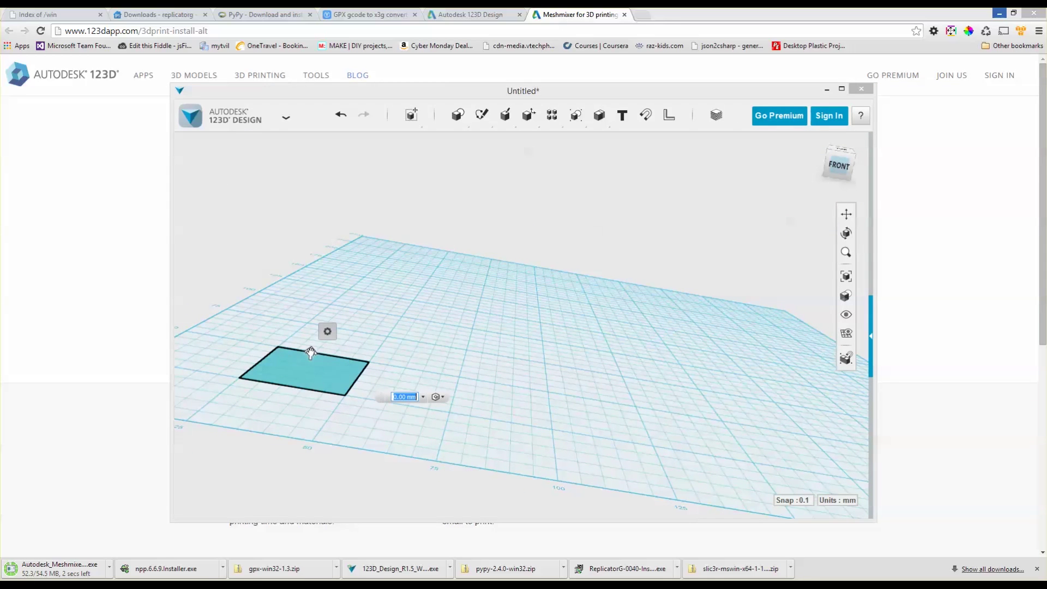
left_click(311, 352)
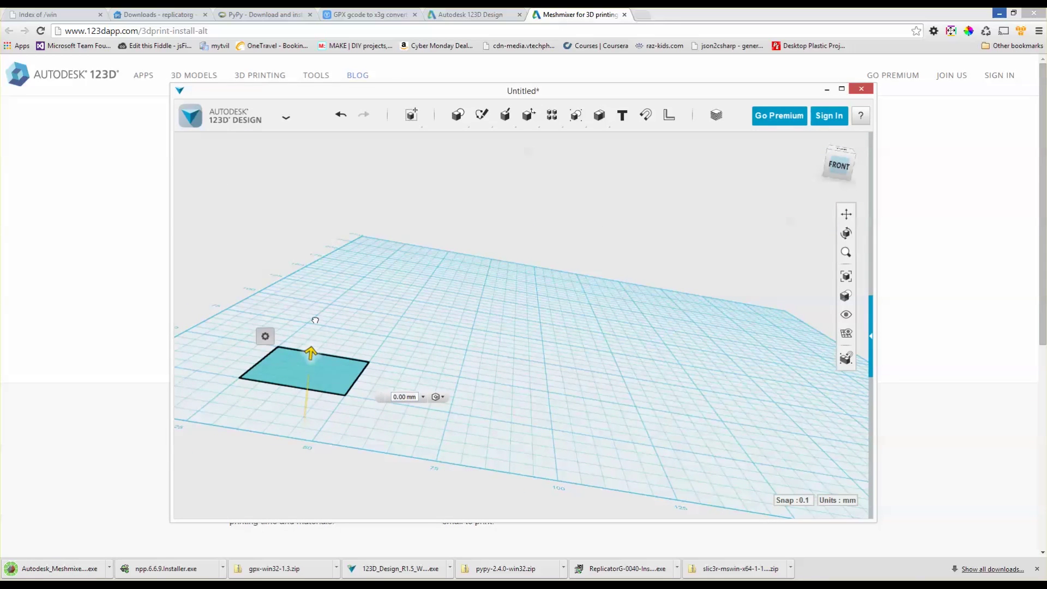
left_click_drag(316, 305, 317, 304)
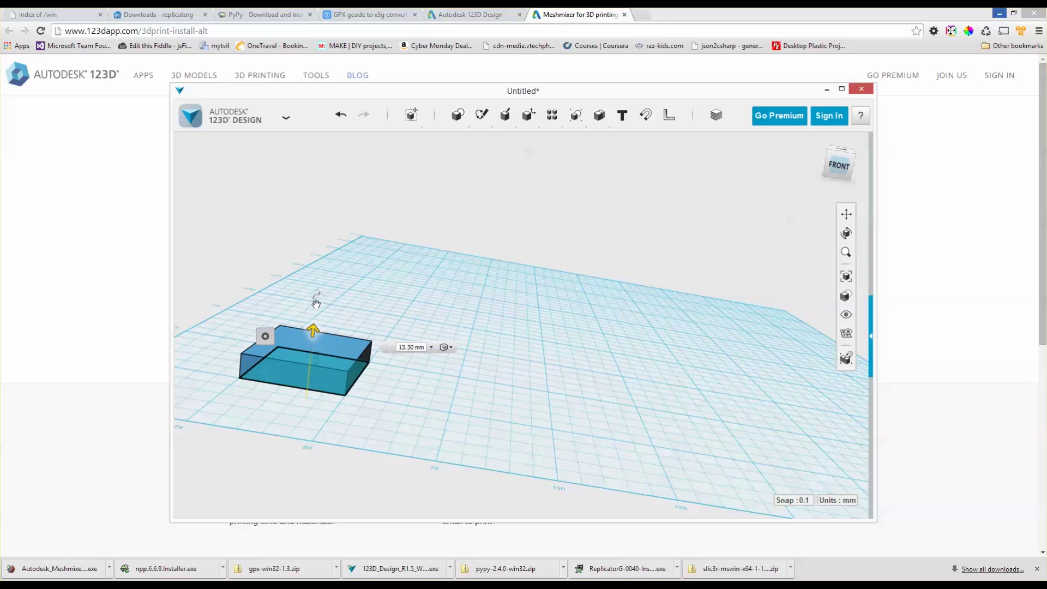
double_click(402, 346)
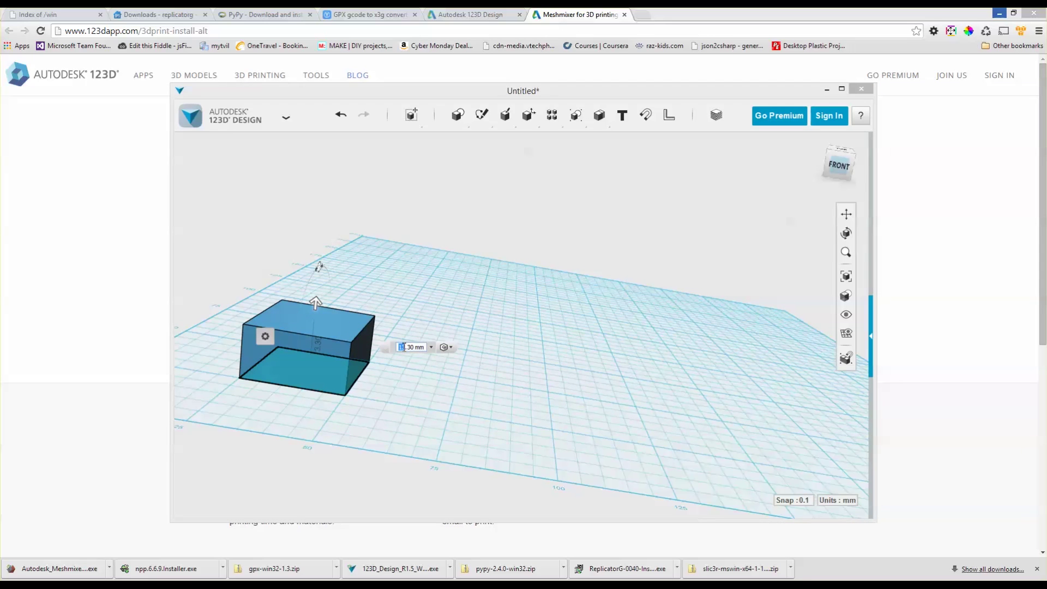
key("ctrl+a")
type("25")
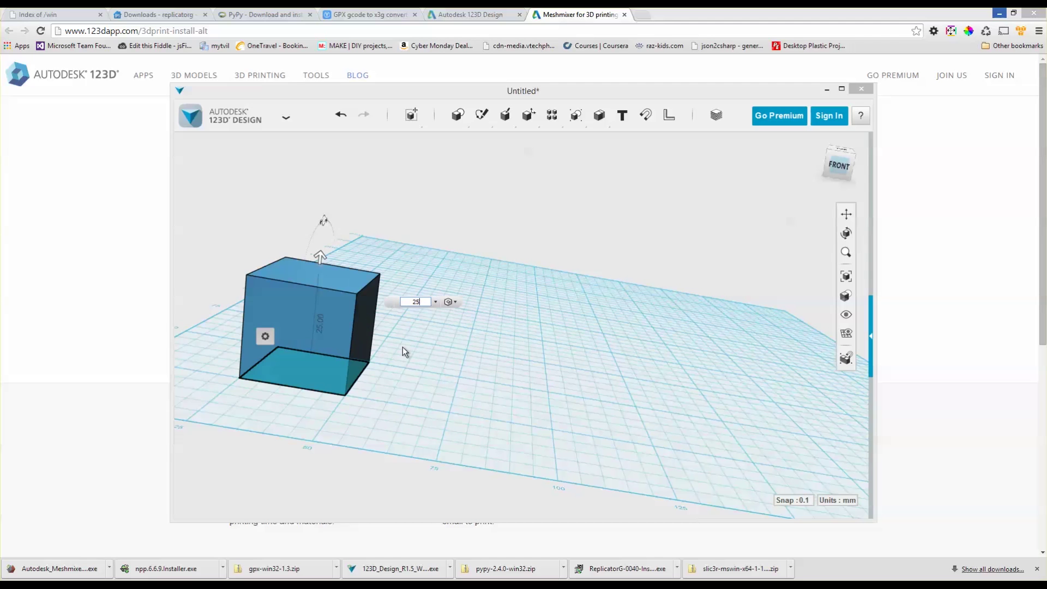
key("Return")
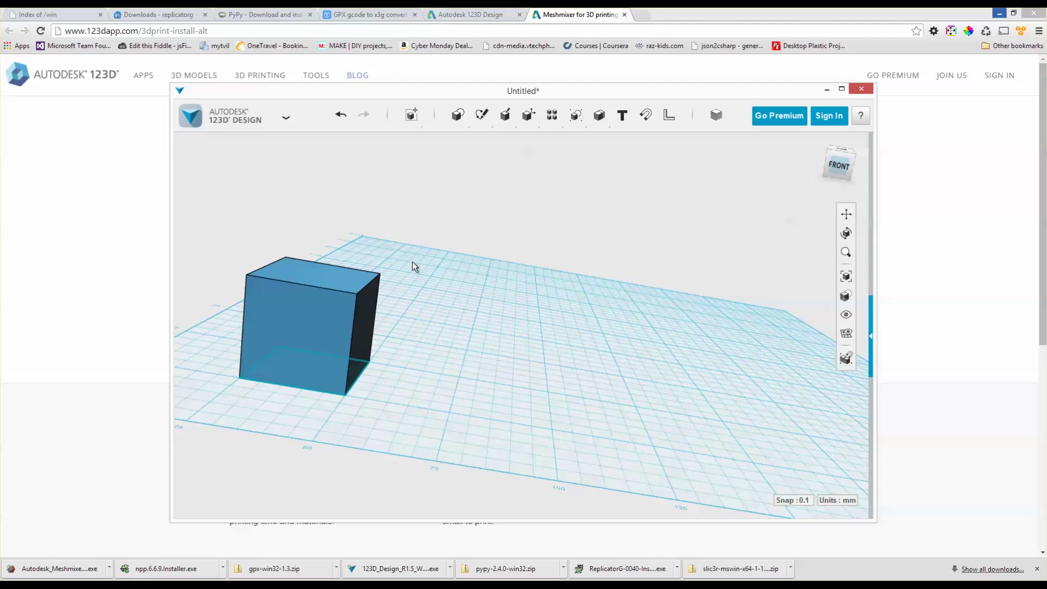
- Look at the cube from the top and hide all sketches
right_click_drag(413, 266, 422, 309)
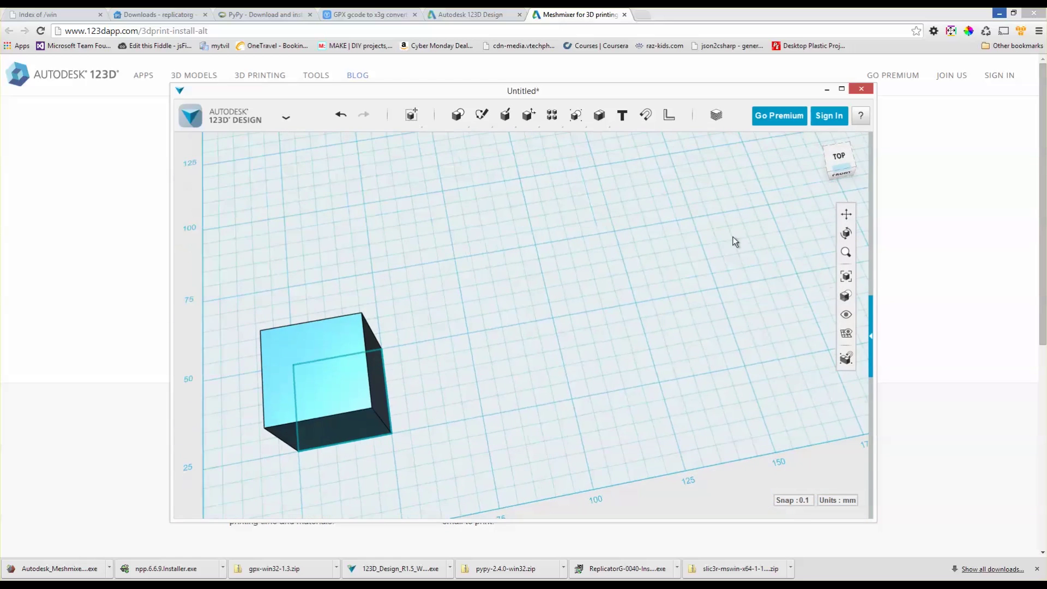
left_click(838, 157)
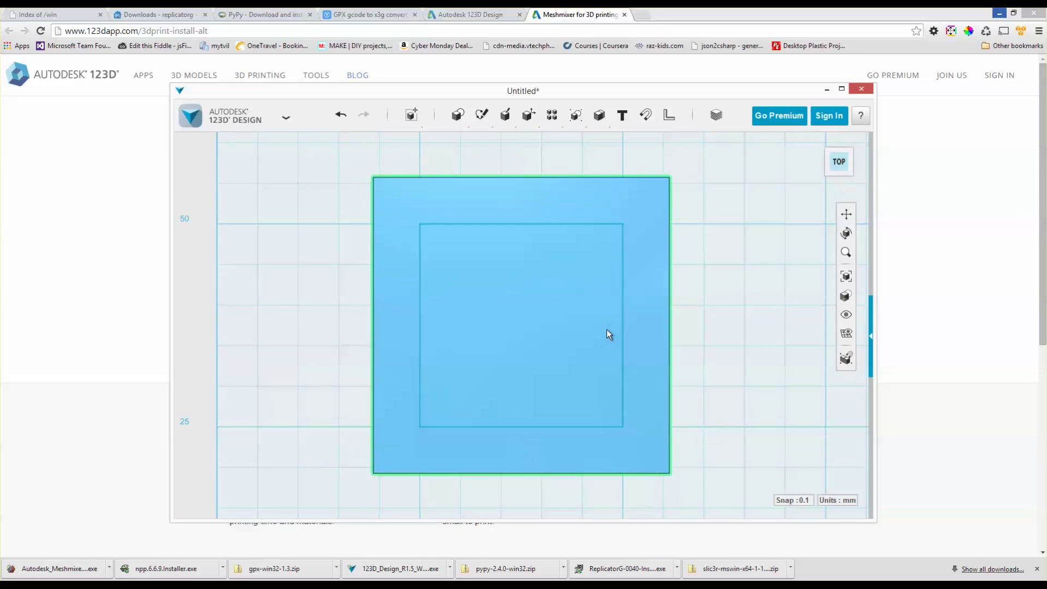
scroll(607, 330, "down", 3)
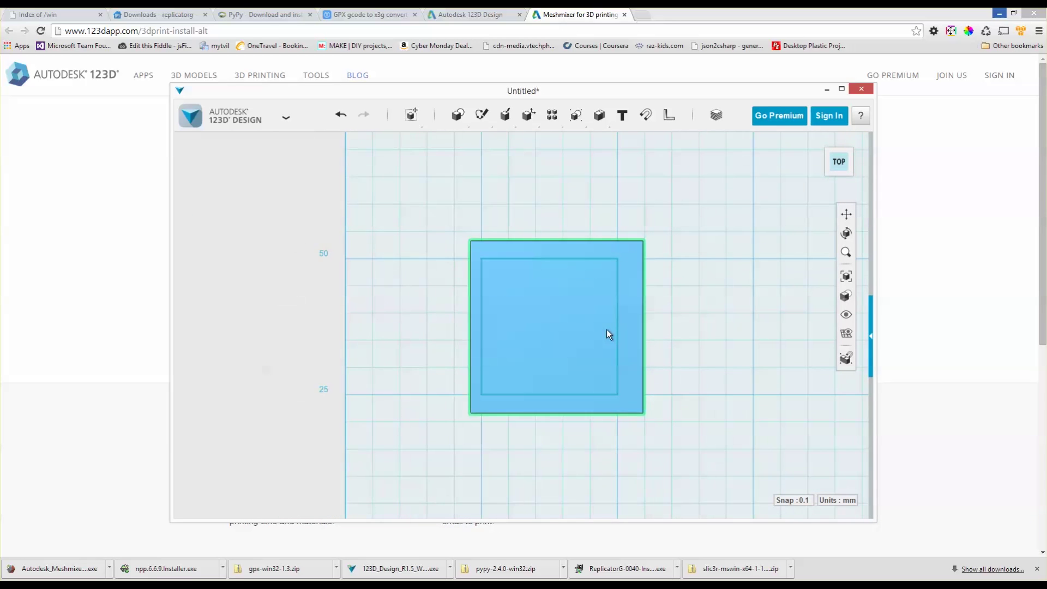
scroll(606, 329, "down", 1)
scroll(606, 330, "up", 1)
scroll(607, 330, "up", 1)
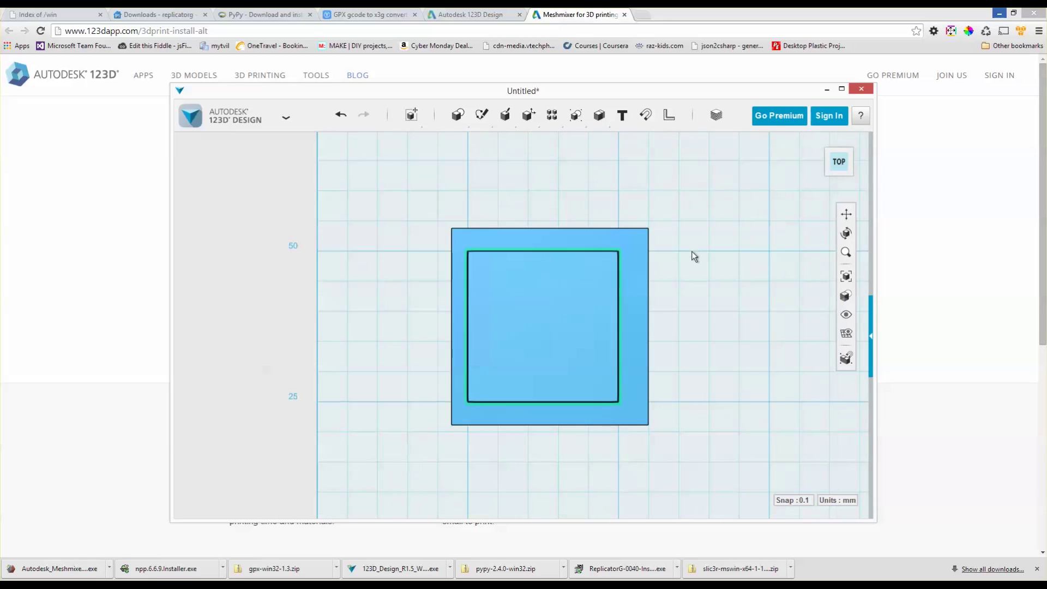
scroll(722, 360, "up", 1)
scroll(708, 353, "up", 1)
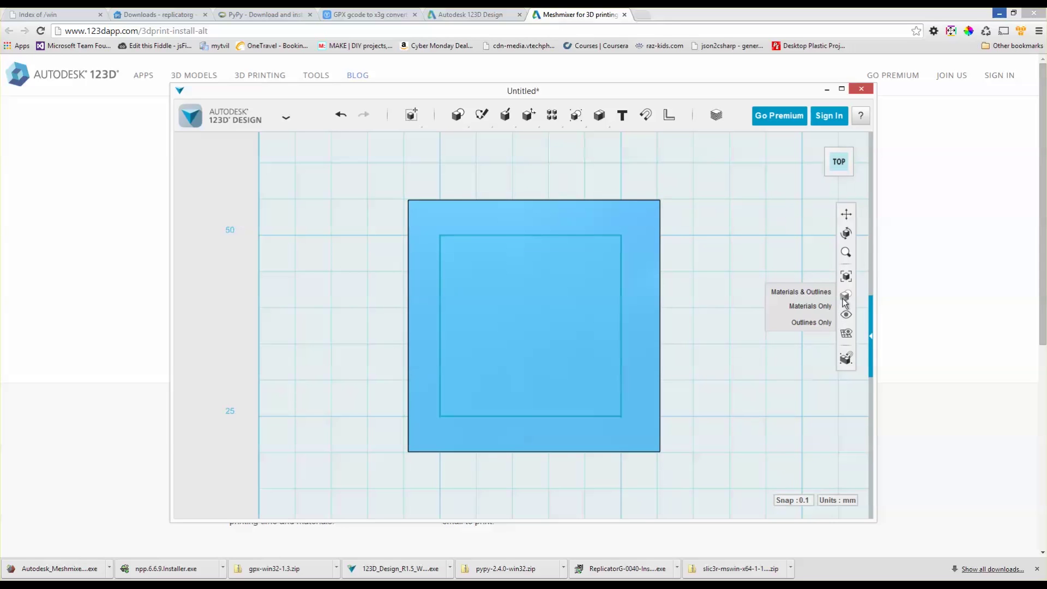
mouse_move(847, 316)
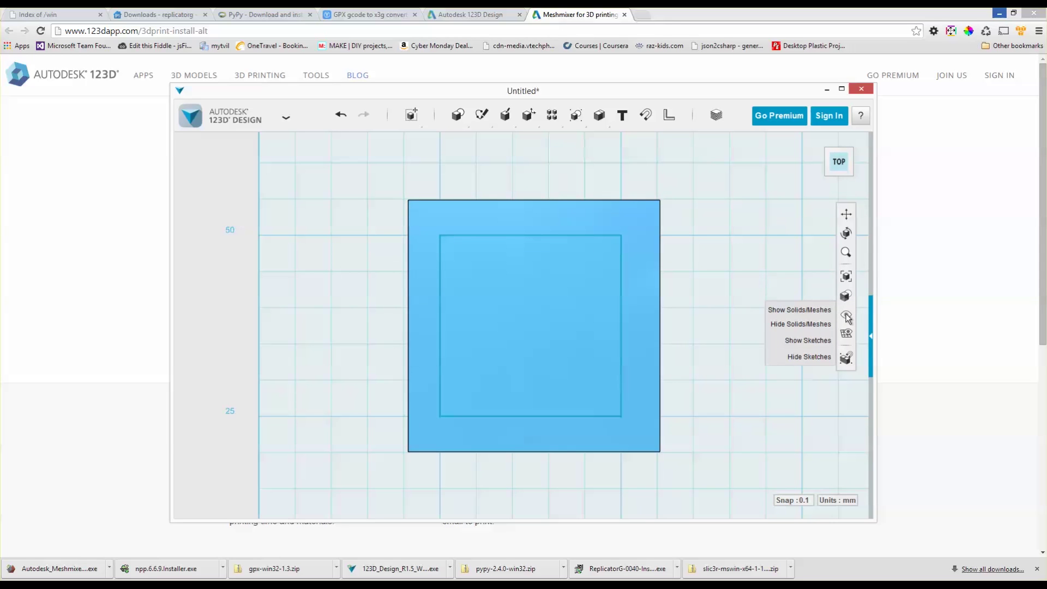
left_click(805, 359)
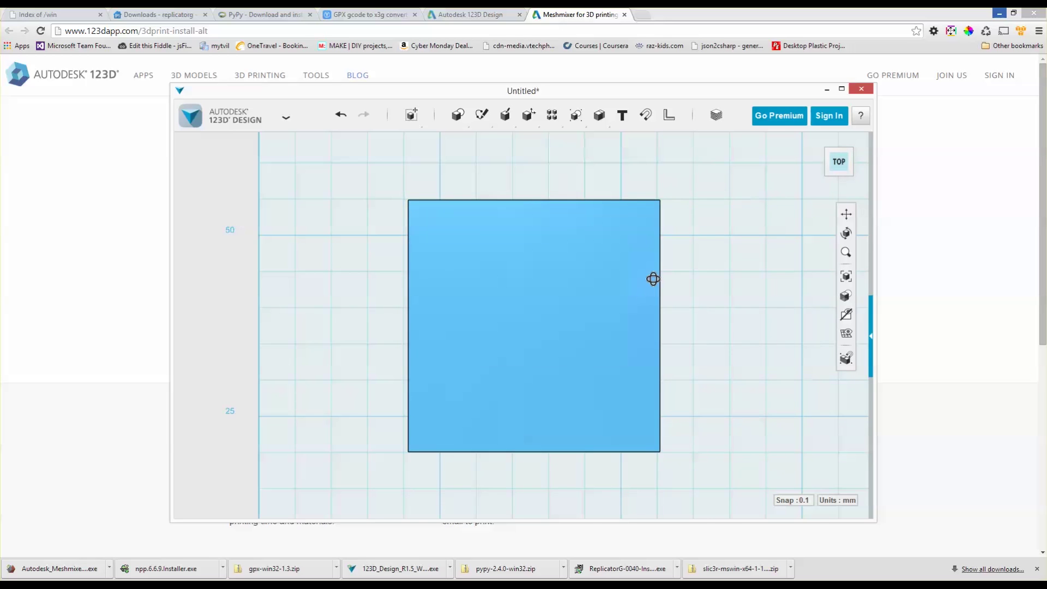
- Show the sketches again and set the display style to Outlines Only
right_click_drag(652, 278, 672, 350)
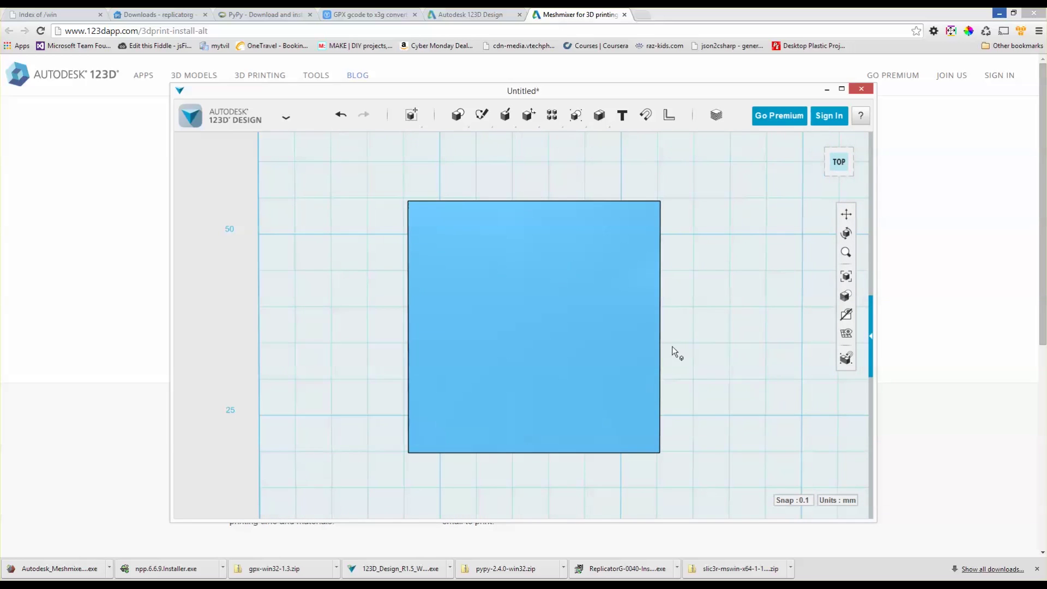
scroll(543, 326, "up", 5)
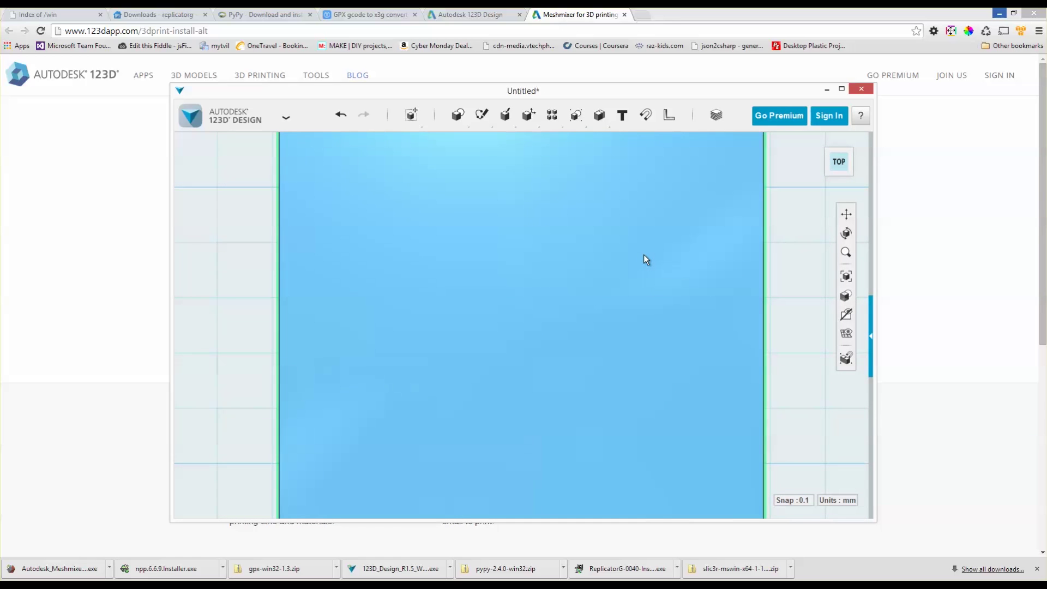
scroll(643, 260, "down", 3)
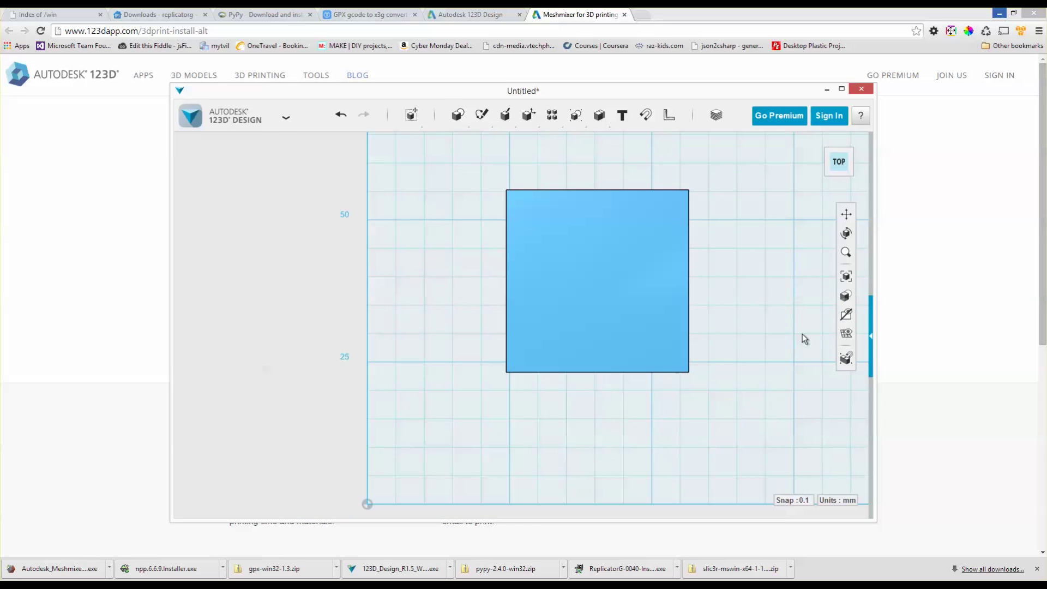
mouse_move(846, 334)
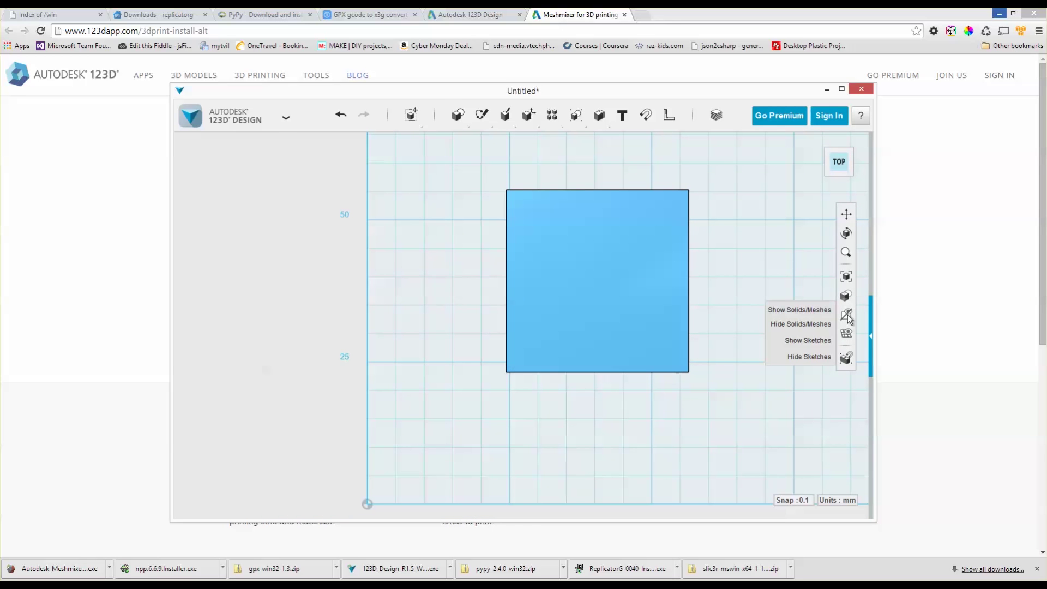
left_click(799, 341)
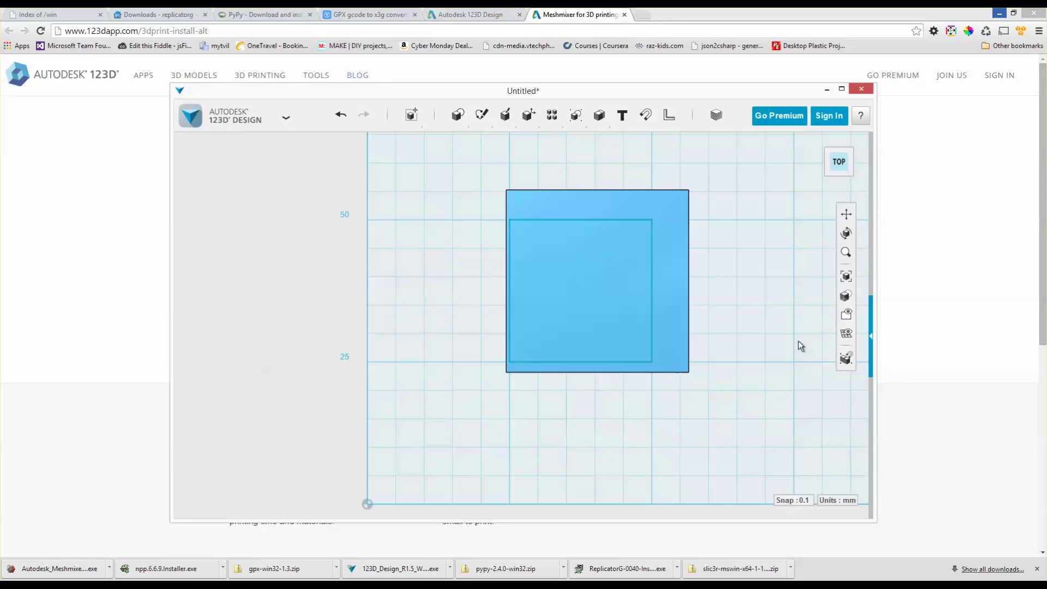
mouse_move(847, 297)
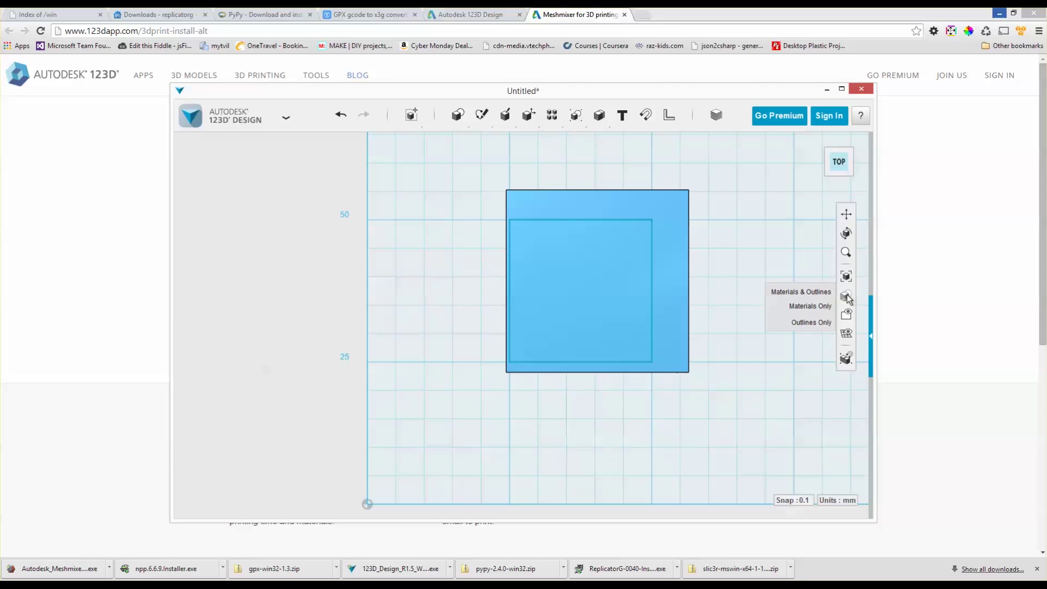
left_click(805, 326)
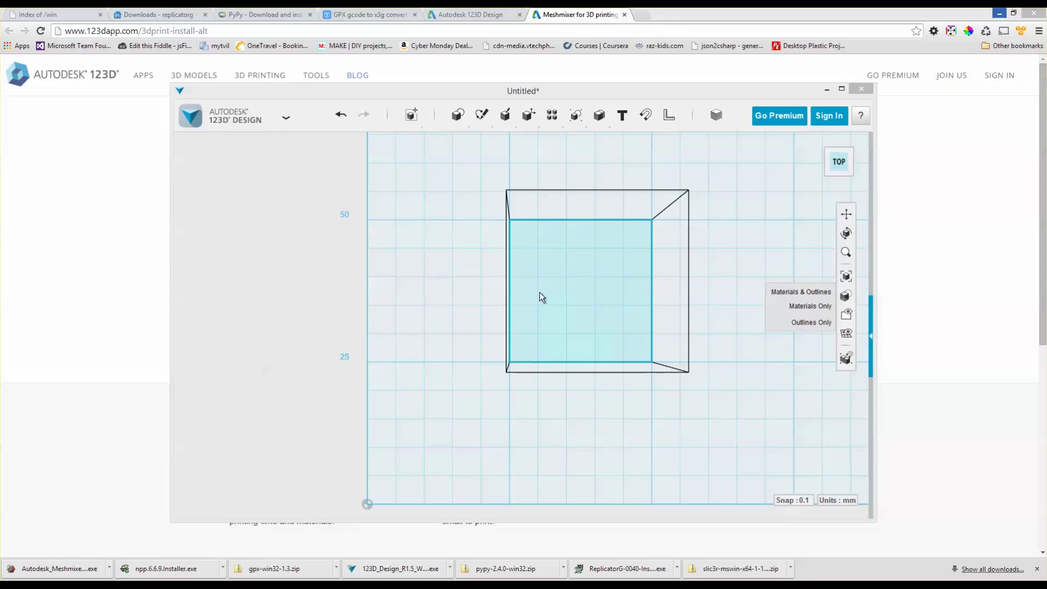
- Sketch a circle with a 4.5 mm diameter at the centre of the cube's top face
right_click_drag(584, 298, 584, 298)
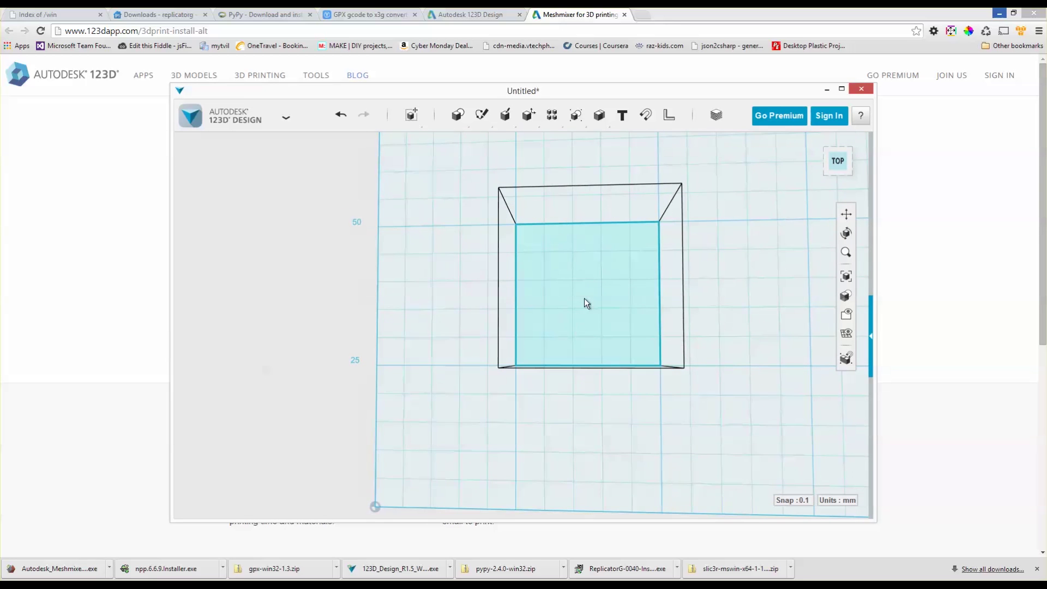
mouse_move(480, 122)
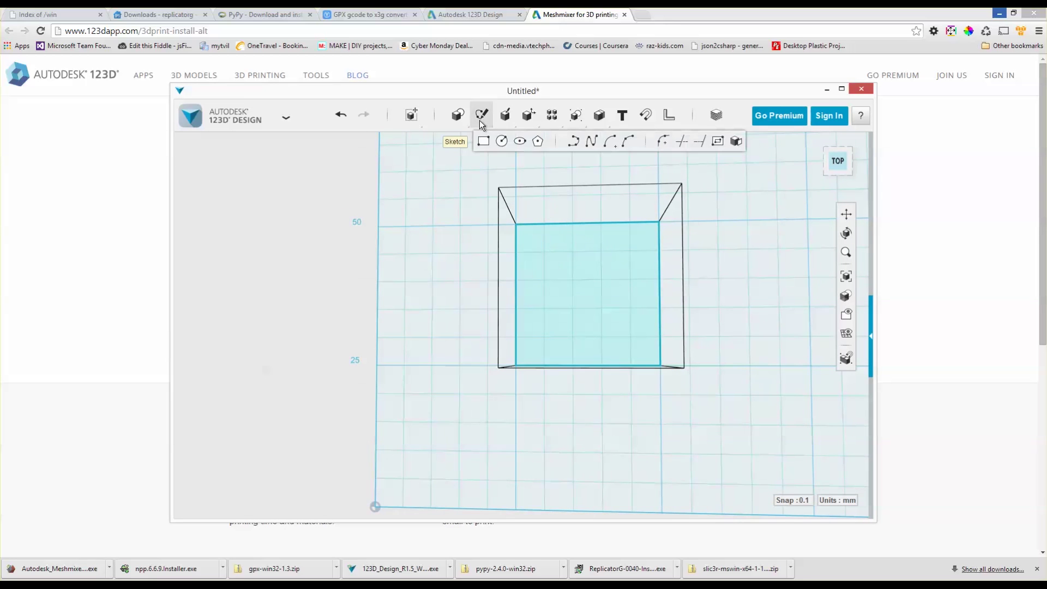
left_click(501, 141)
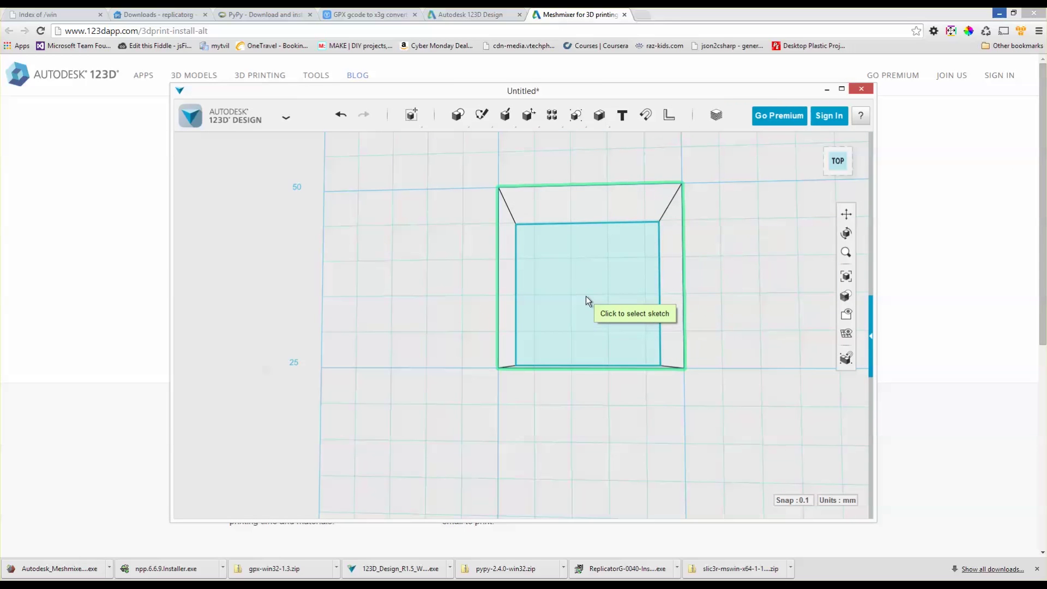
scroll(586, 295, "down", 1)
right_click_drag(587, 283, 586, 290)
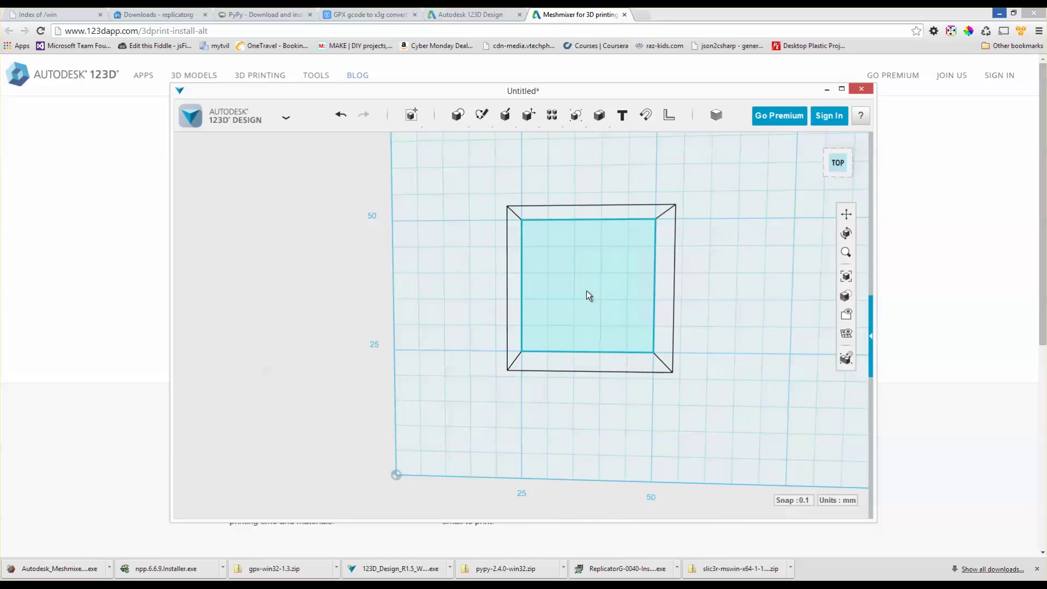
mouse_move(461, 117)
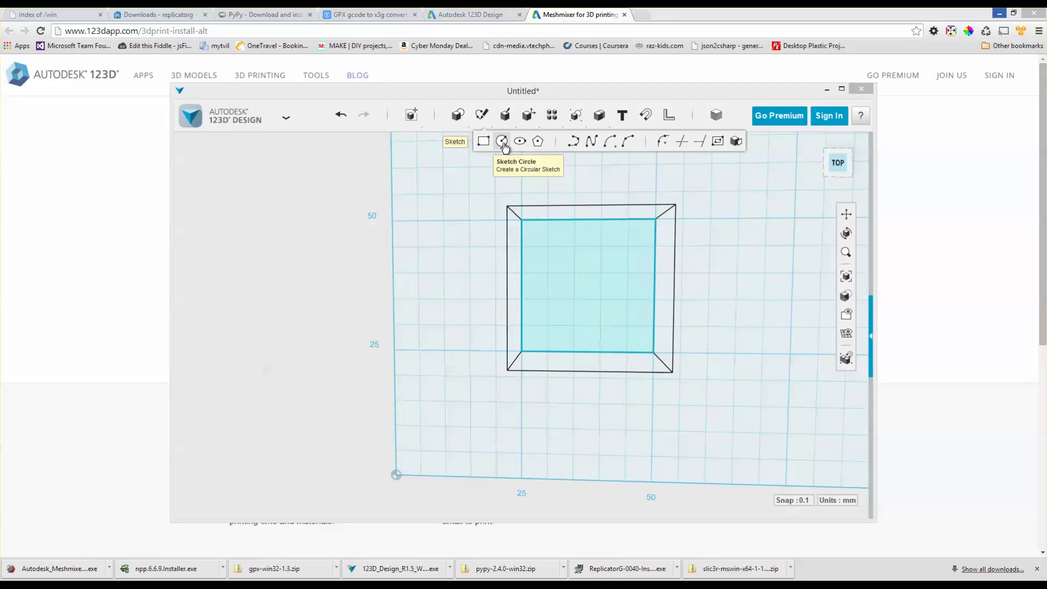
left_click(585, 287)
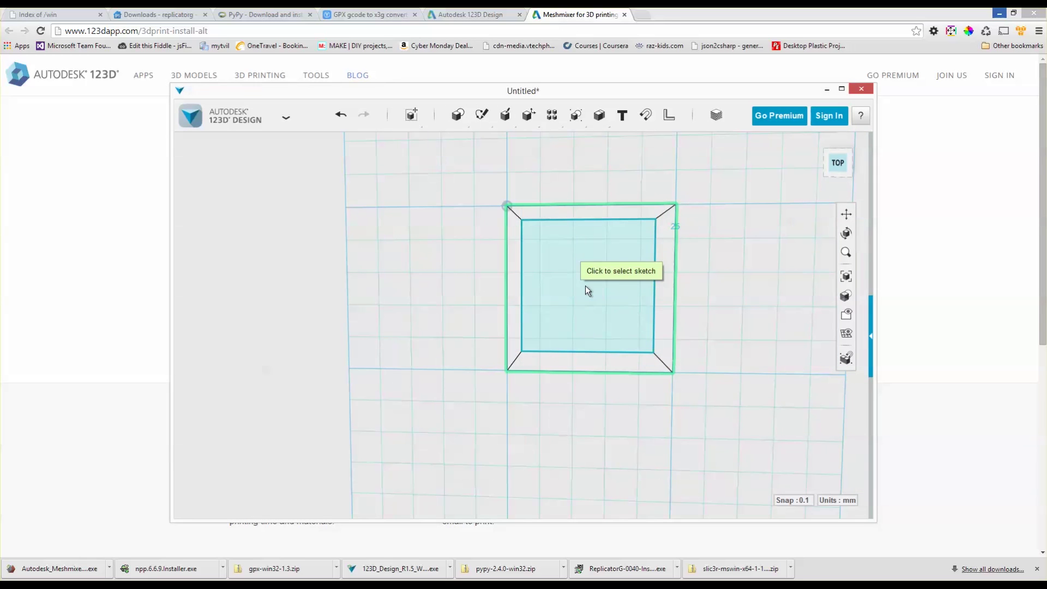
left_click(585, 286)
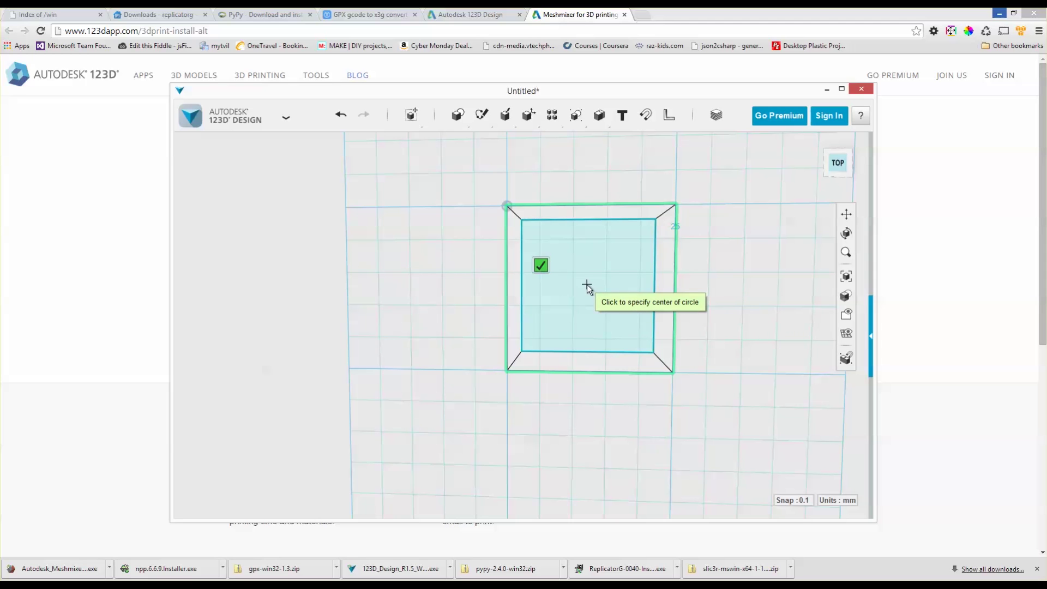
left_click(597, 295)
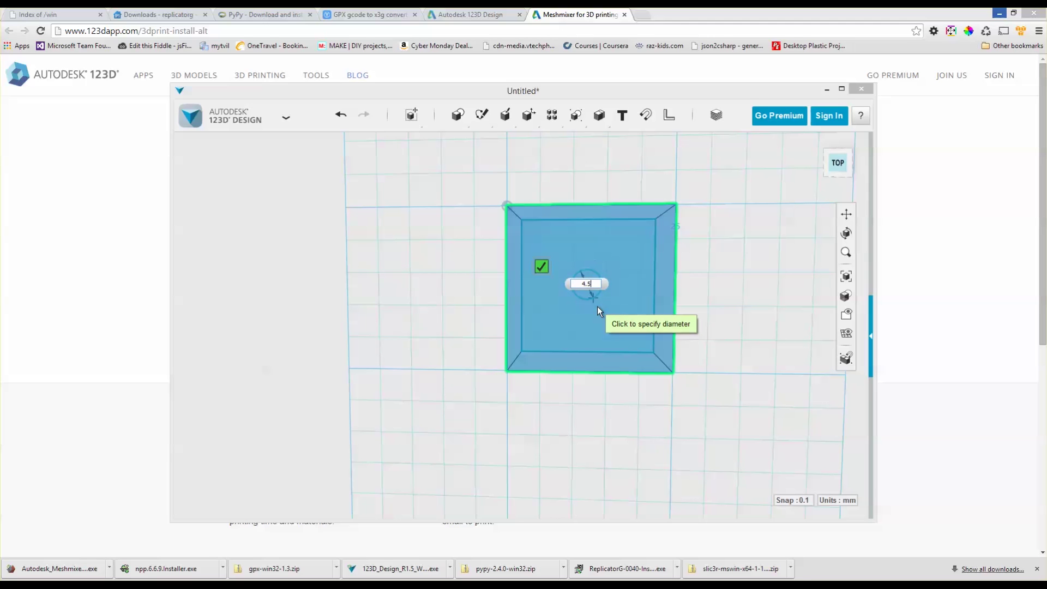
left_click(598, 307)
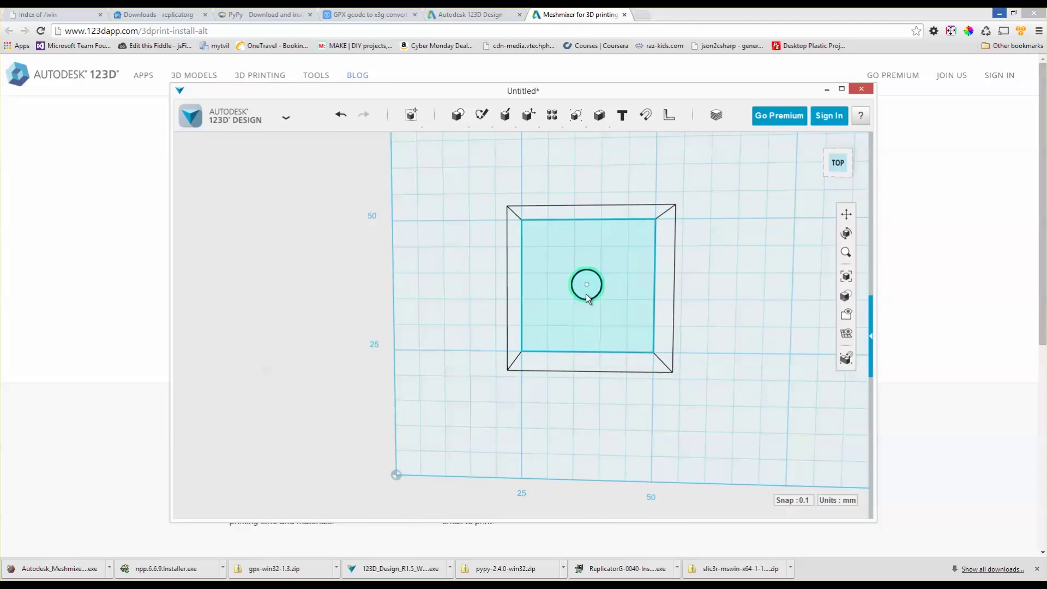
- Extrude the circle downward through the whole cube by about 33.6 mm
left_click(586, 294)
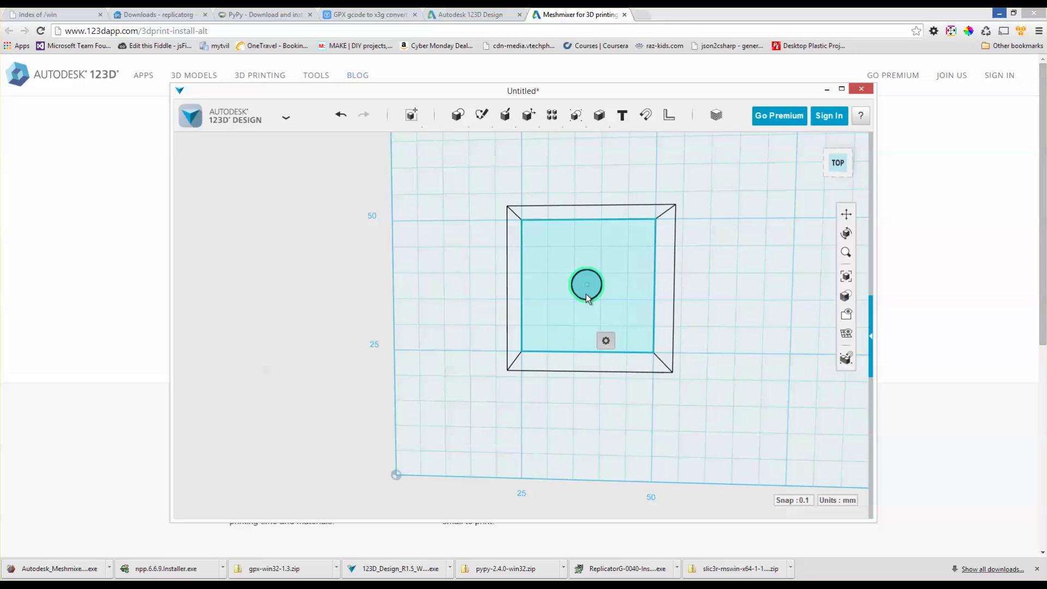
mouse_move(606, 341)
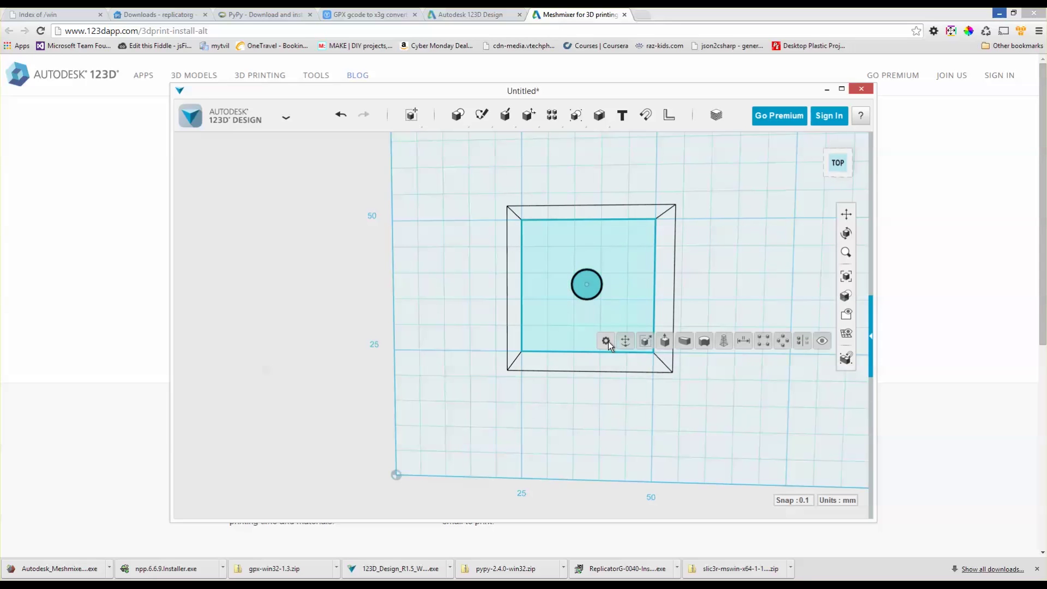
left_click(666, 341)
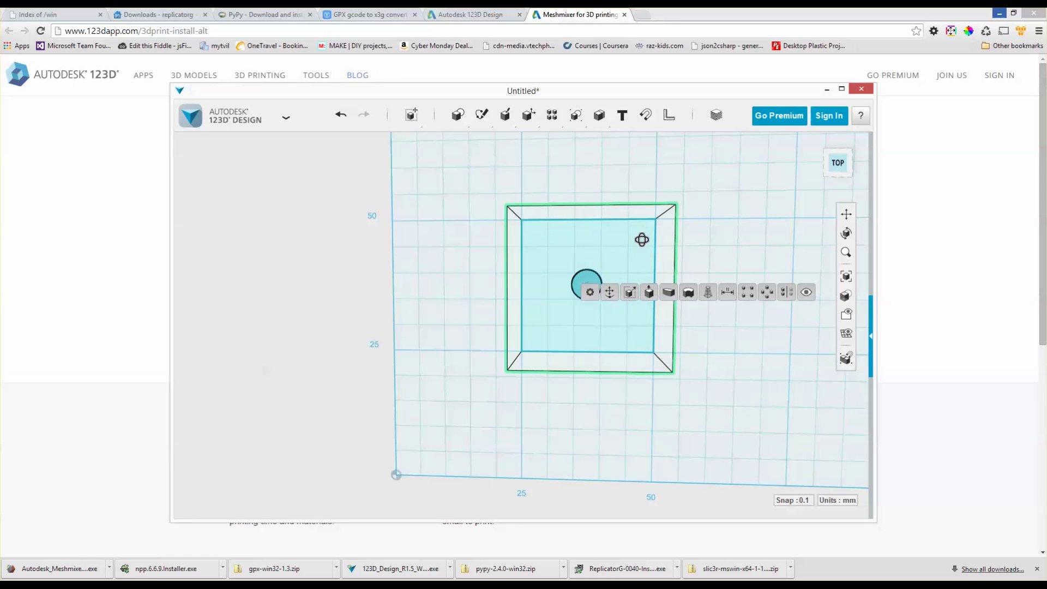
mouse_move(642, 217)
right_mouse_down()
mouse_move(641, 198)
mouse_move(635, 213)
right_mouse_up()
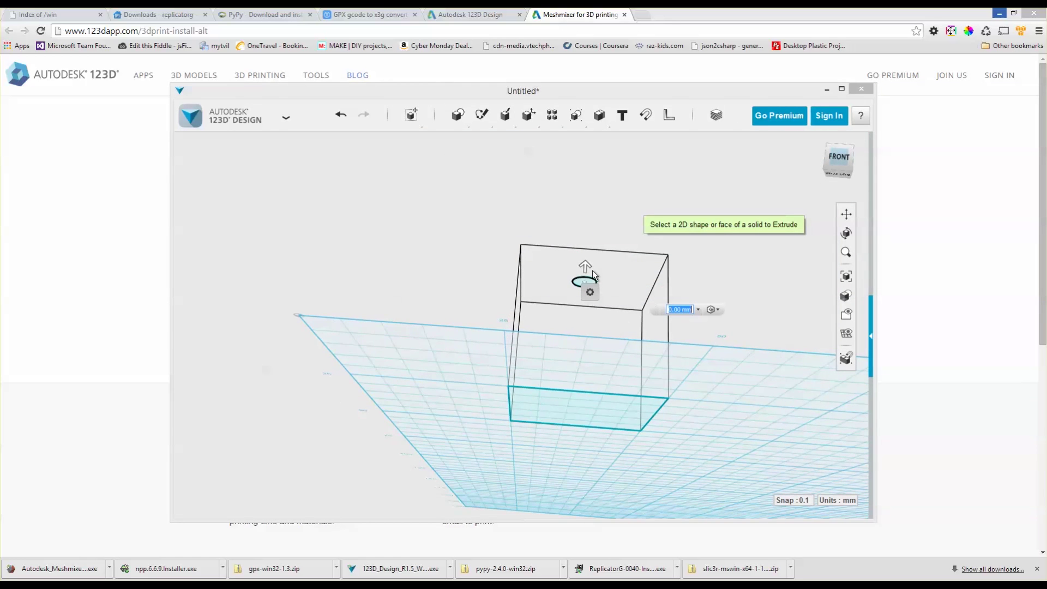
left_click(588, 347)
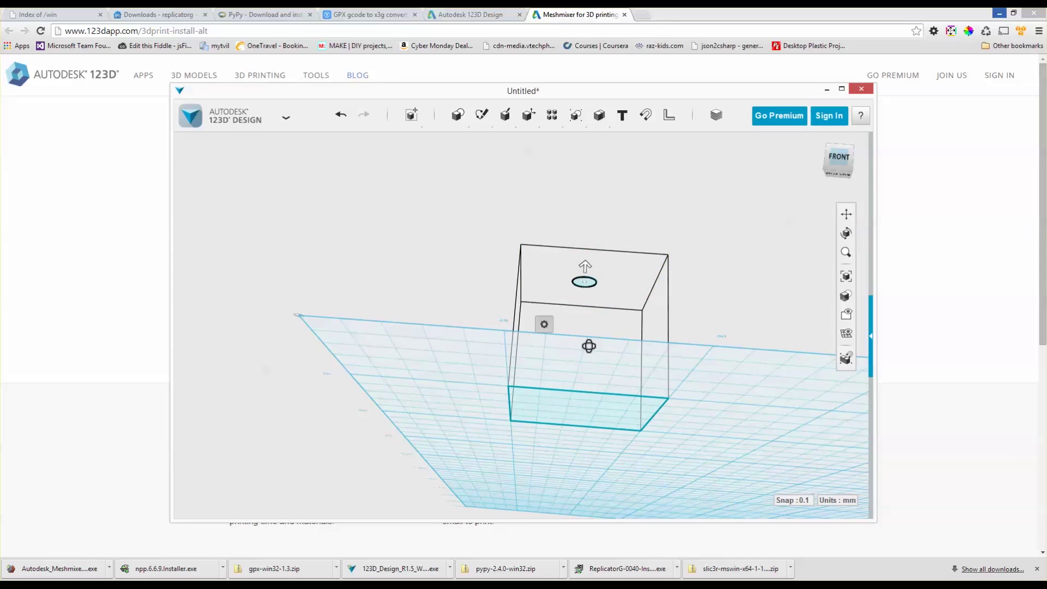
right_click_drag(588, 349, 588, 358)
left_click(583, 244)
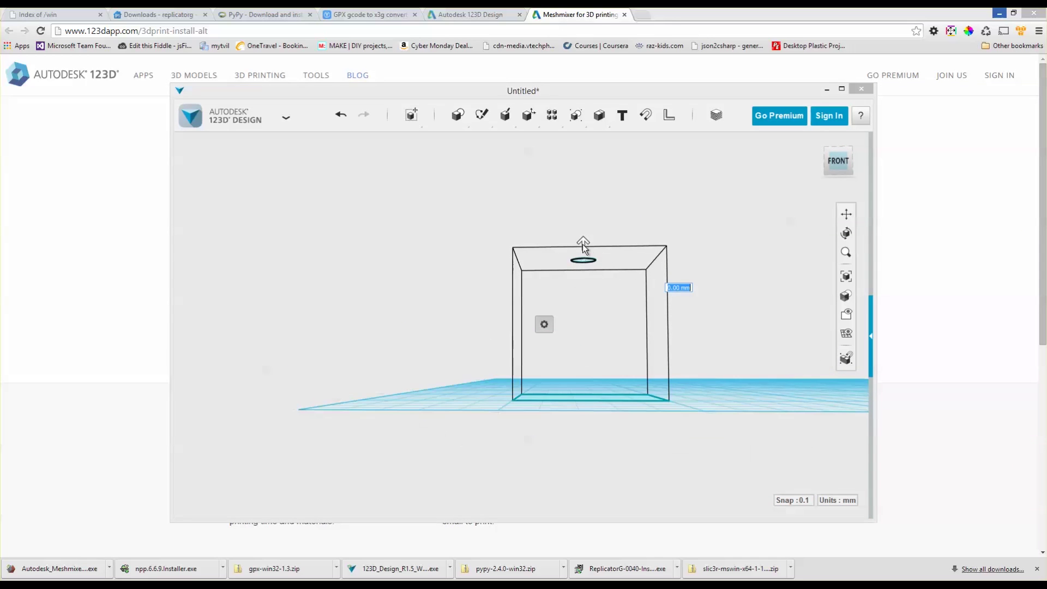
left_click(839, 168)
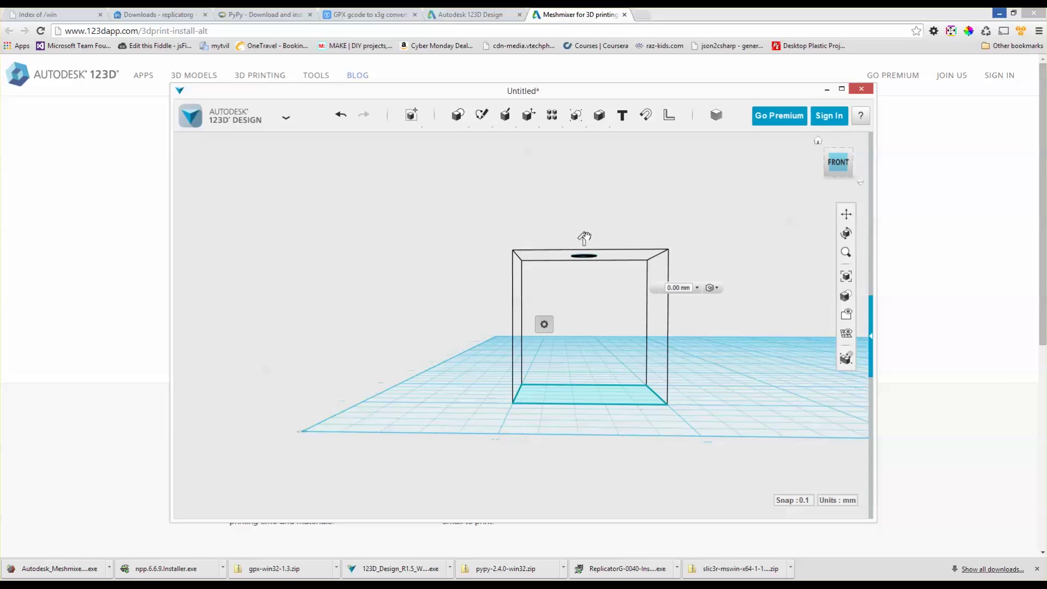
left_click(584, 238)
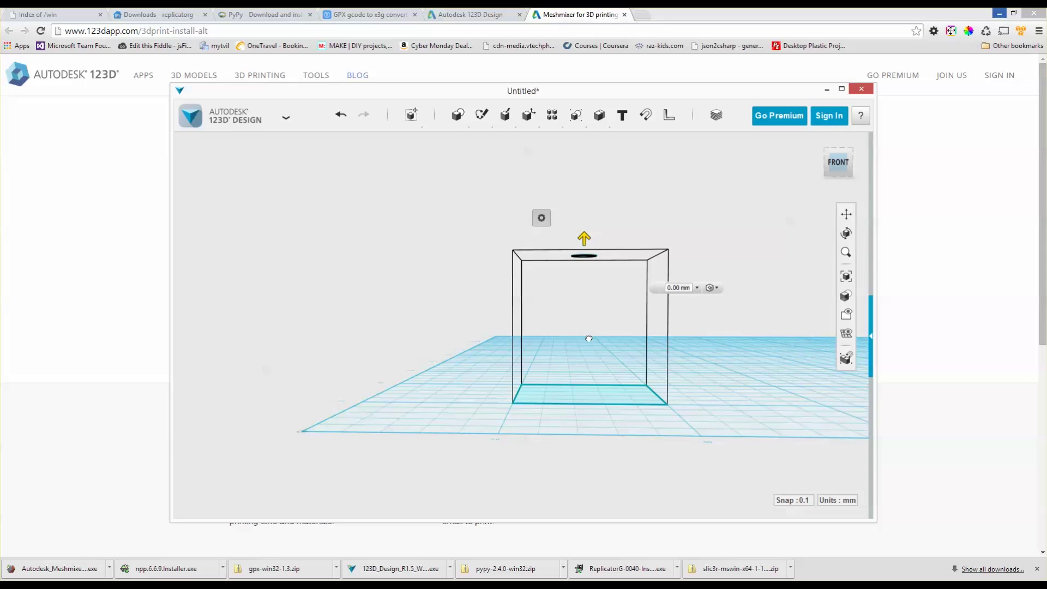
left_click_drag(588, 339, 584, 457)
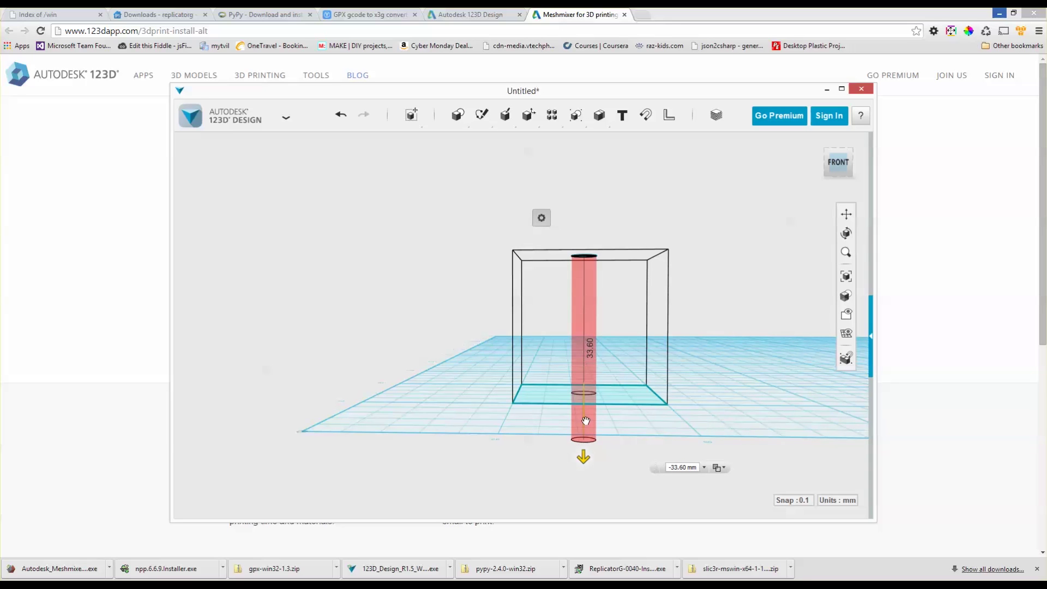
- Set the extrusion to Subtract and apply it to cut the hole through the cube
left_click(717, 468)
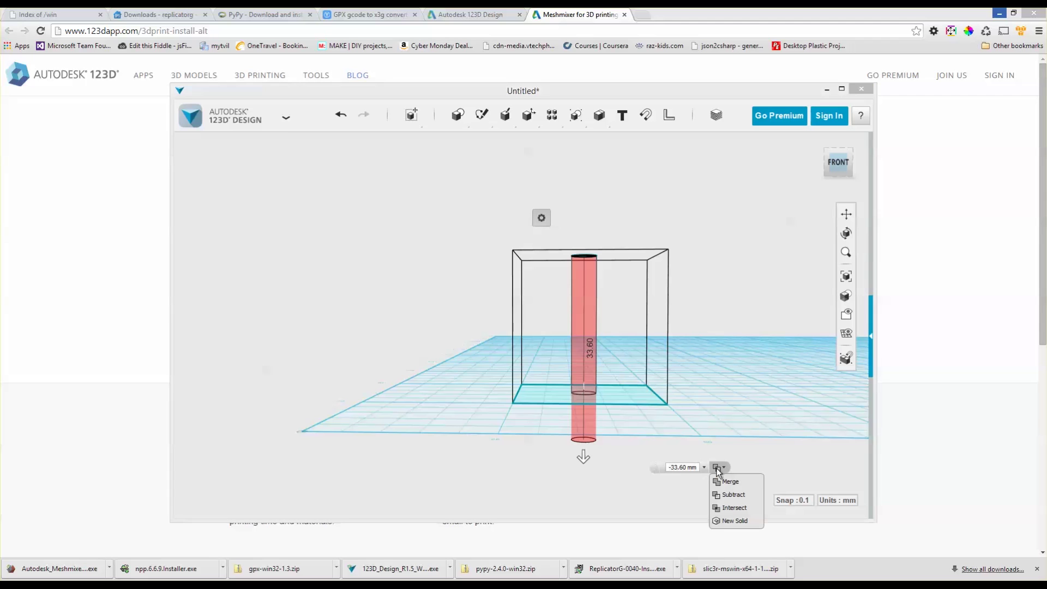
left_click(734, 495)
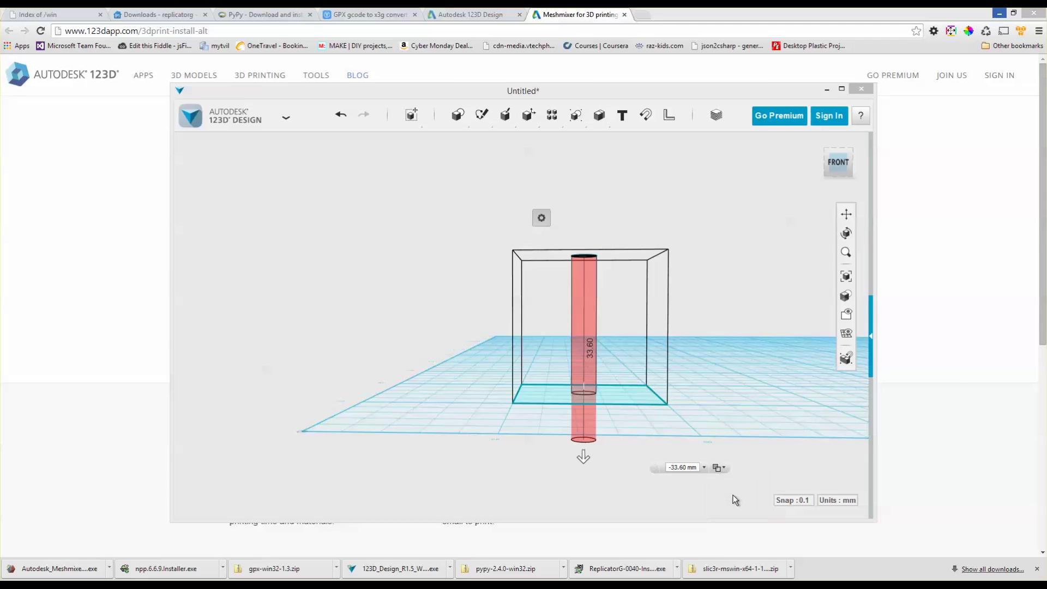
left_click(699, 484)
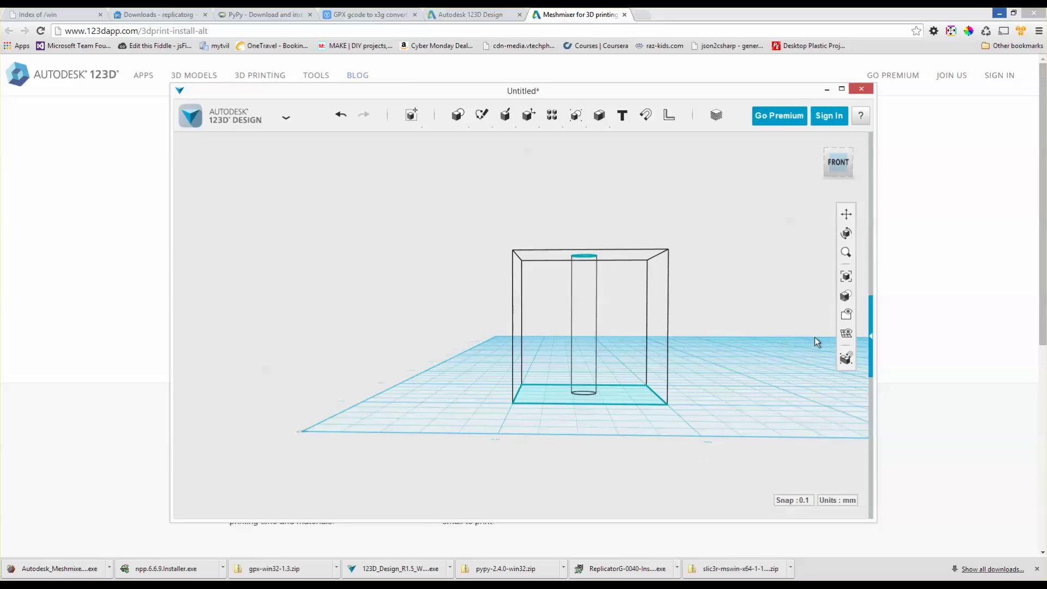
- Set the display style to Materials & Outlines with sketches hidden, and inspect the hole from above
mouse_move(845, 296)
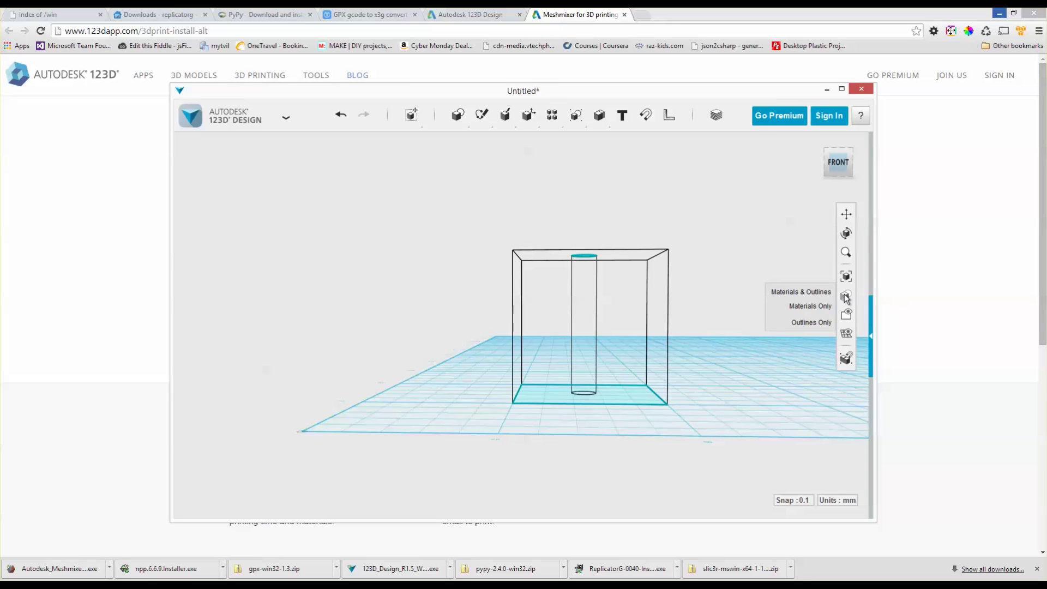
left_click(813, 292)
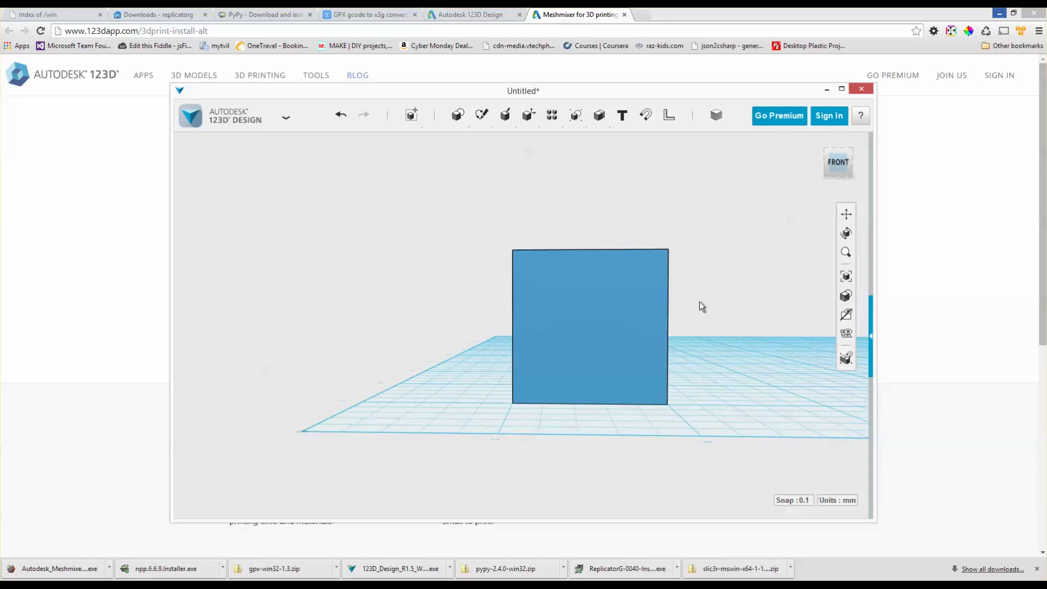
right_click_drag(677, 255, 656, 346)
mouse_move(656, 346)
right_mouse_down()
mouse_move(636, 342)
mouse_move(644, 331)
right_mouse_up()
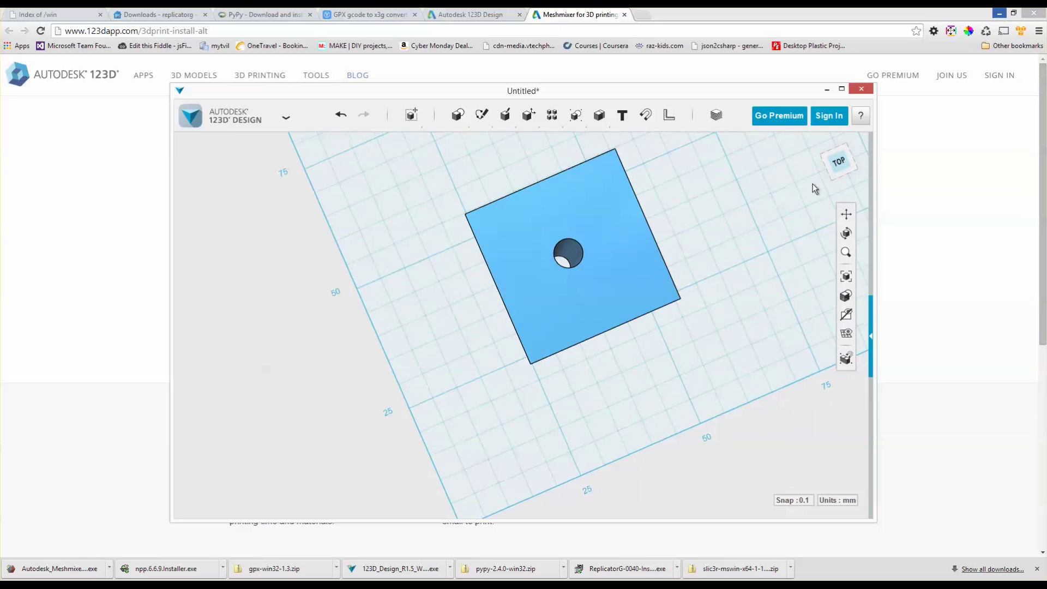
left_click(839, 162)
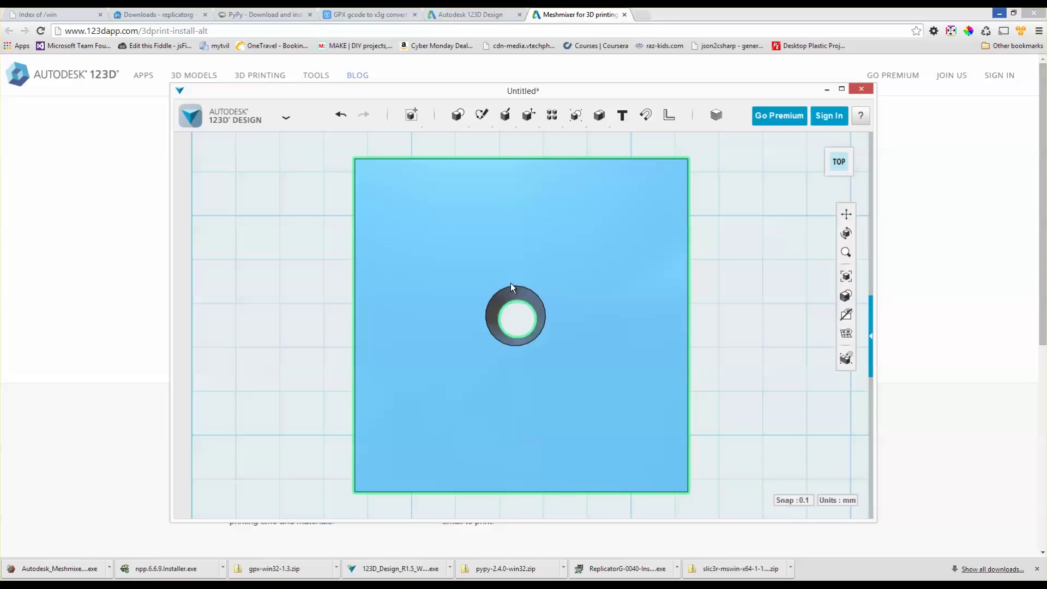
- Start an STL export of the cube and create and open a folder named My STL on the Desktop
left_click(286, 120)
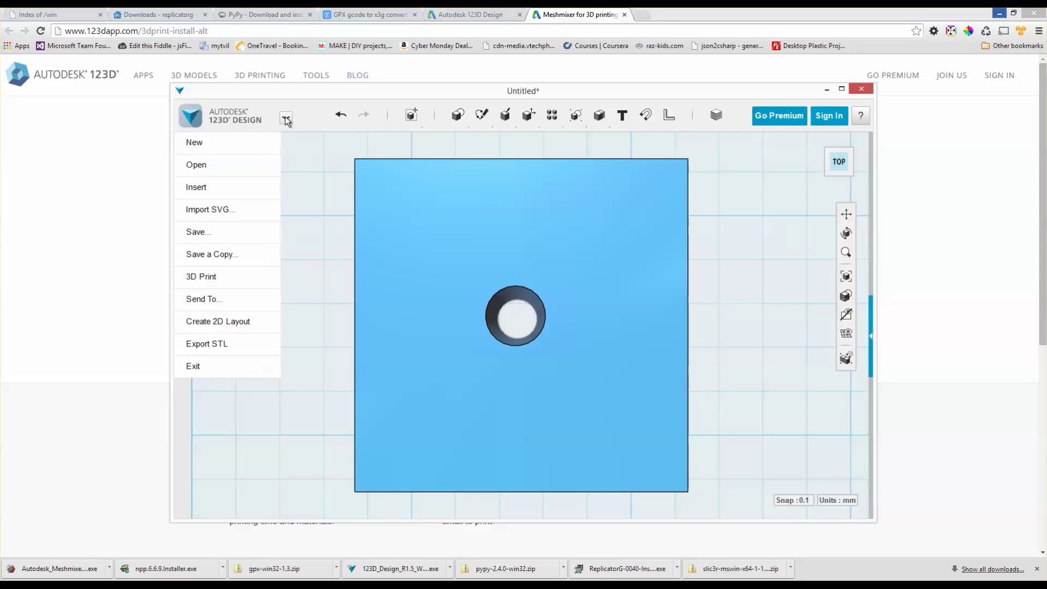
left_click(213, 347)
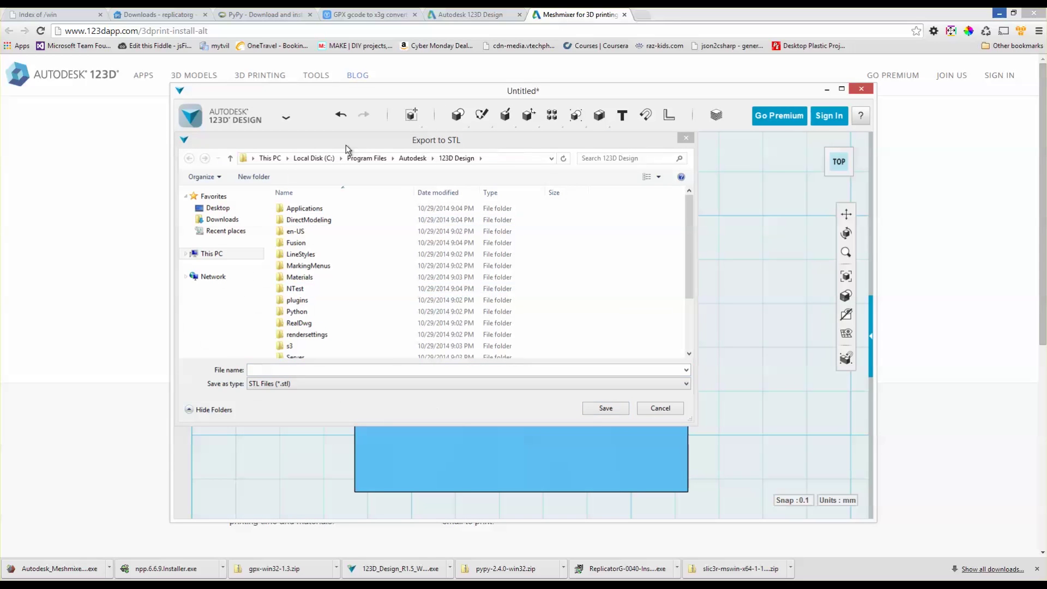
left_click(218, 210)
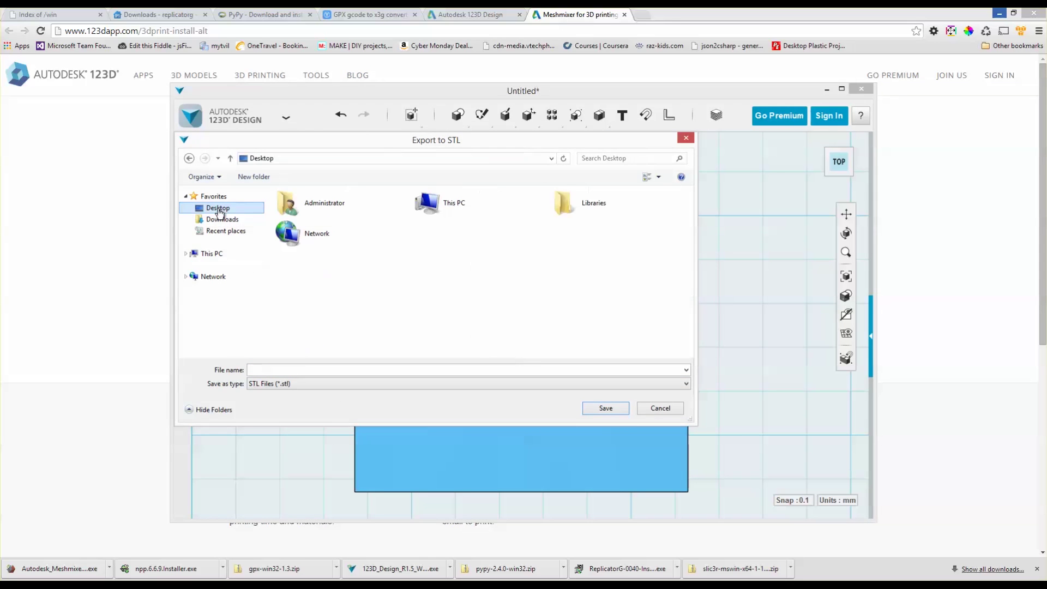
left_click(254, 178)
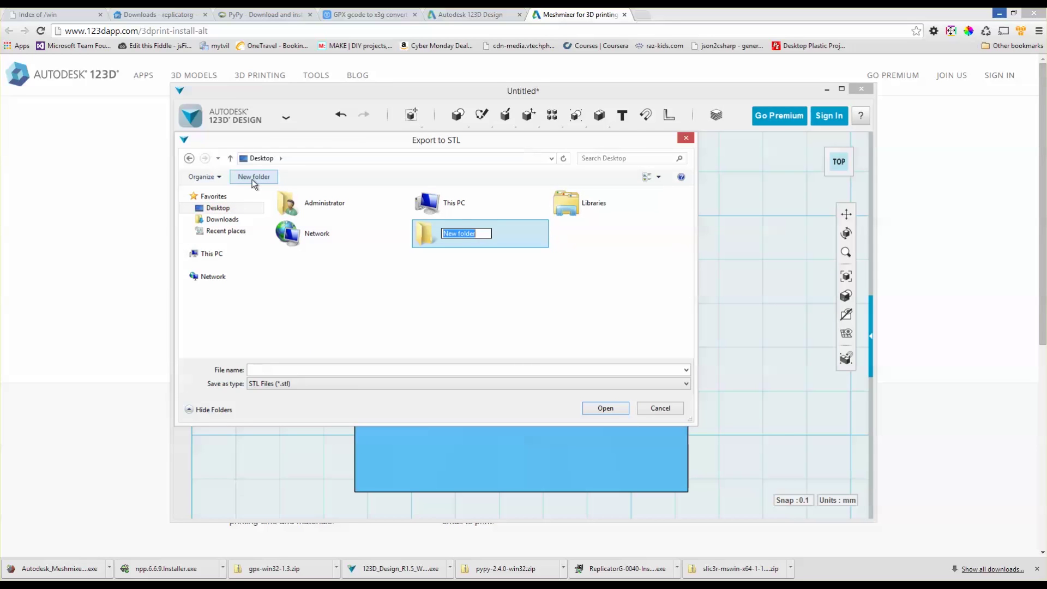
type("My STL")
key("Return")
key("Return")
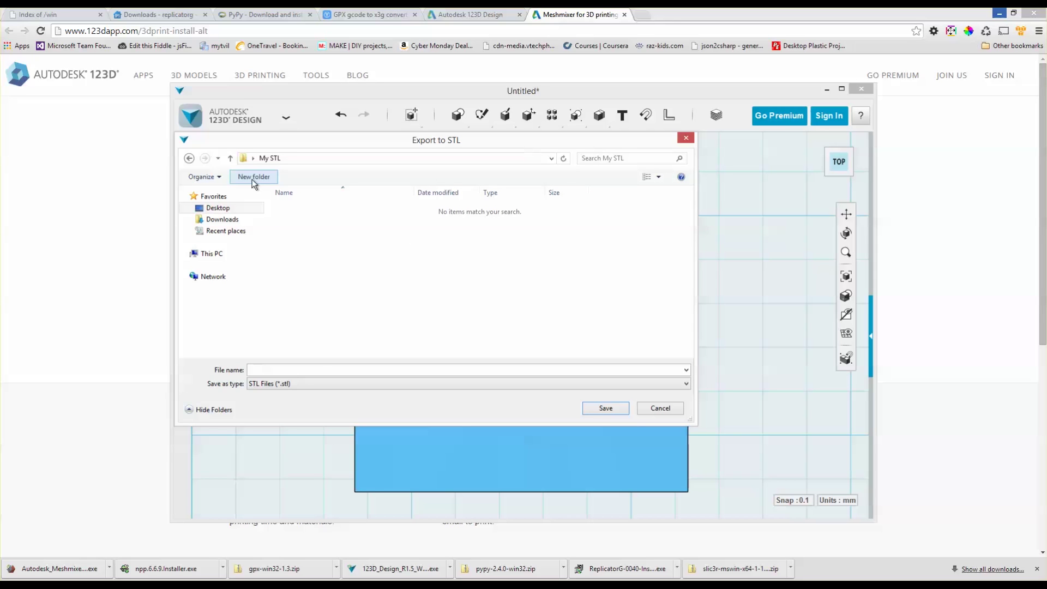
- Name the STL file Cube With Hole and save it in the My STL folder
left_click(316, 367)
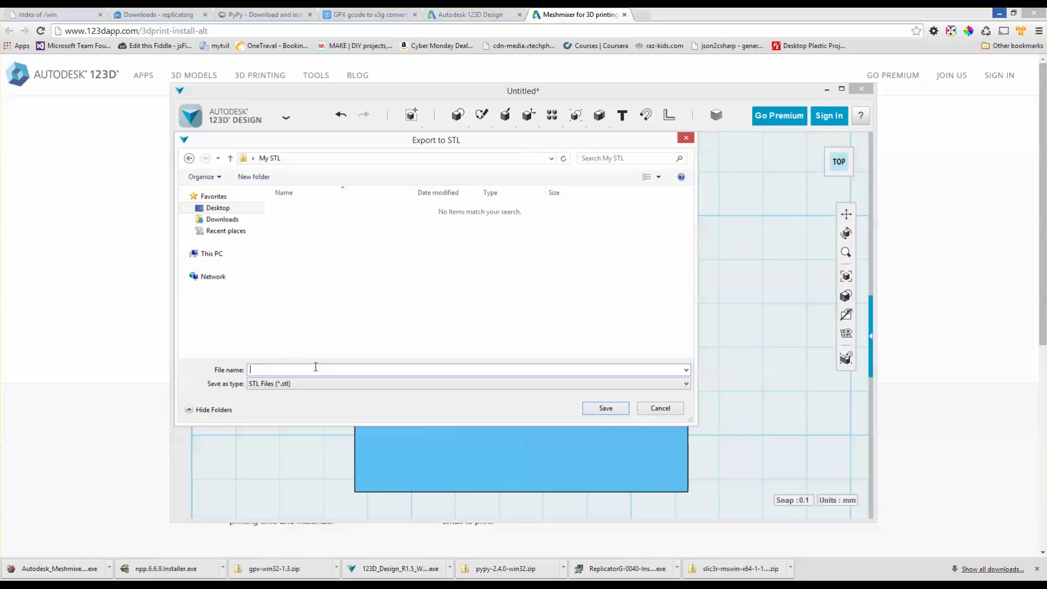
type("Cube With hole")
key("BackSpace")
key("BackSpace")
type("Hole")
key("Return")
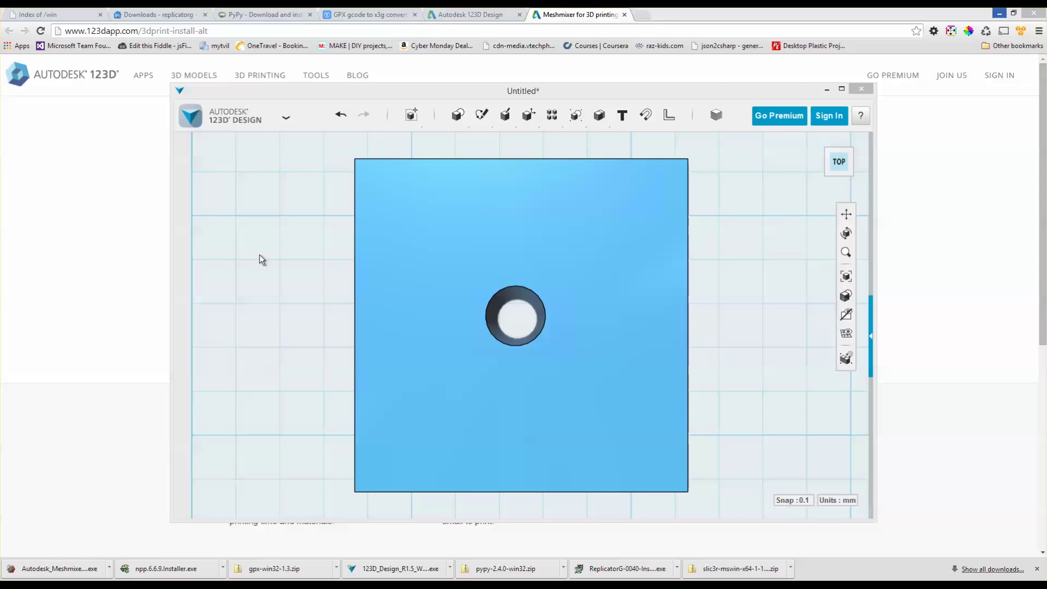
- Switch to Slic3r and add Cube With Hole.stl from the My STL folder on the Desktop to the plater
left_click(827, 90)
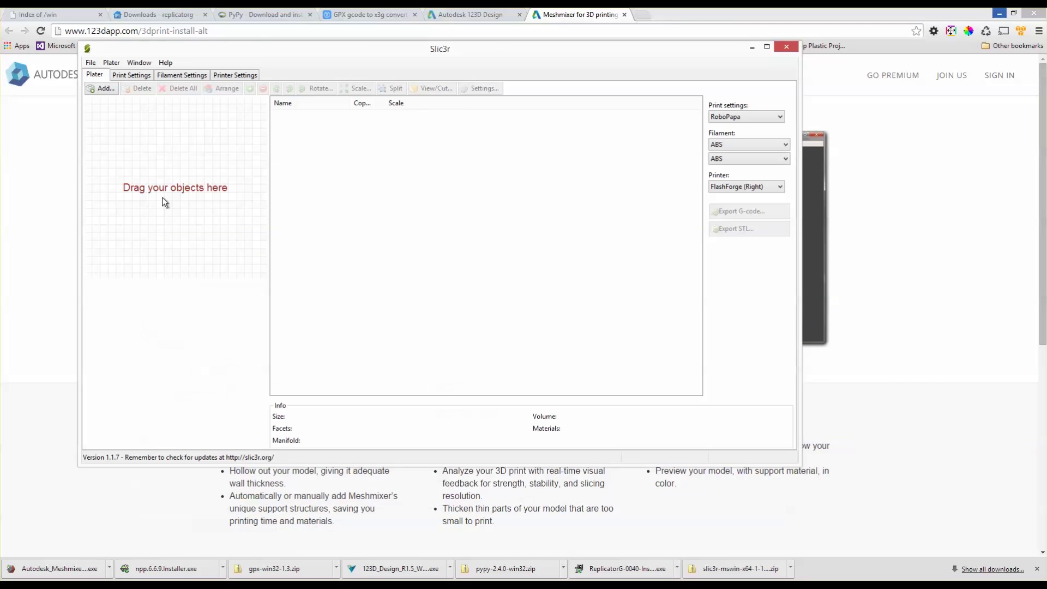
left_click(102, 87)
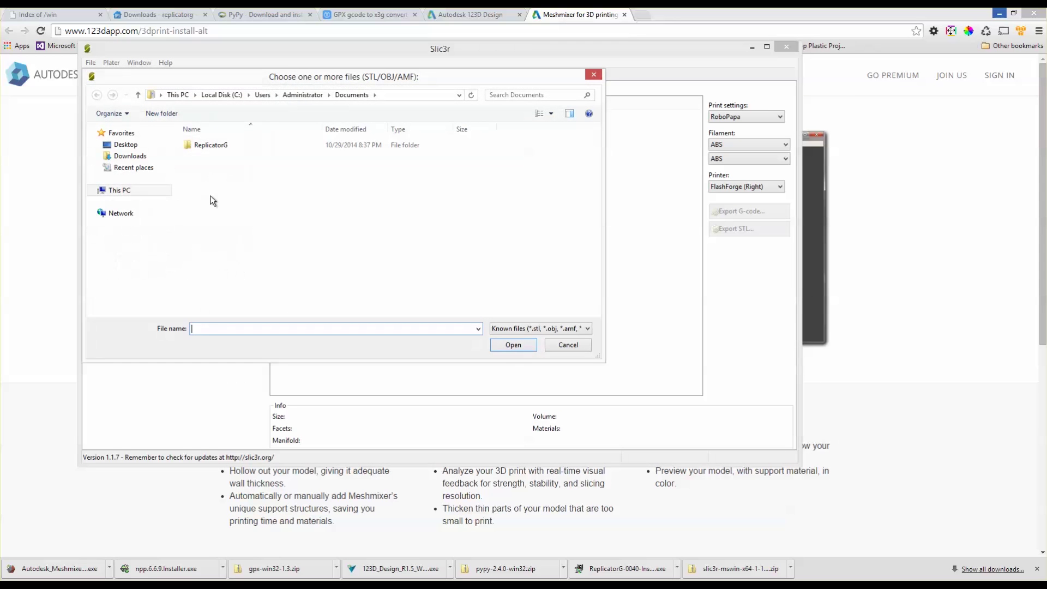
left_click(124, 146)
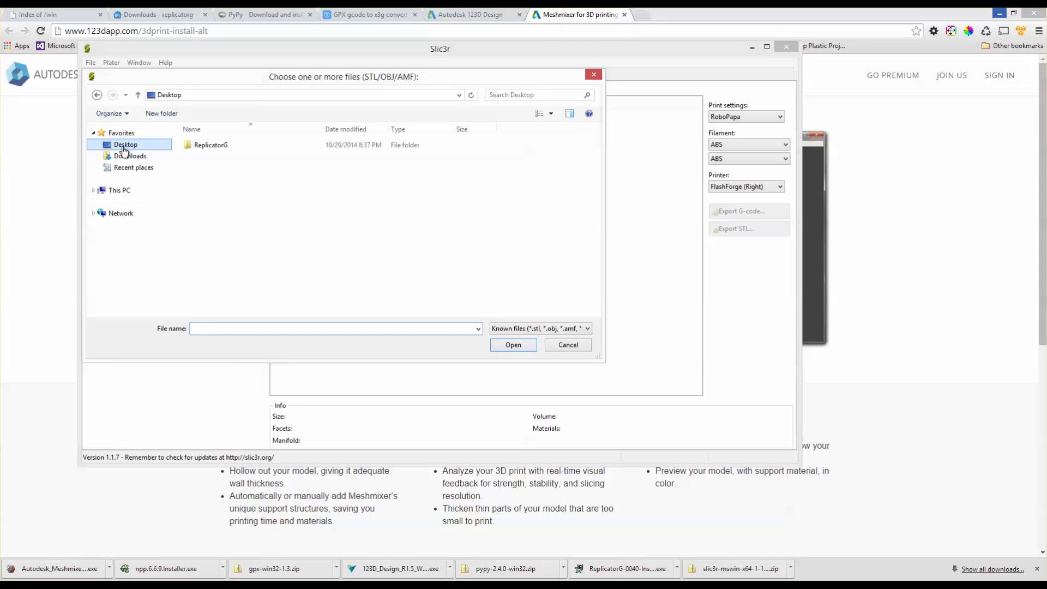
double_click(357, 175)
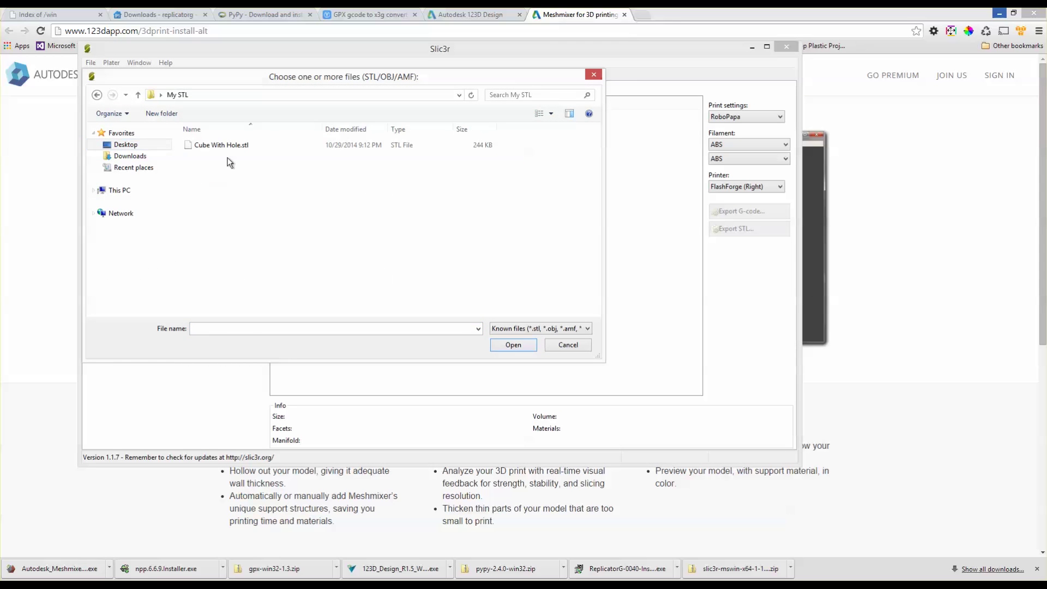
double_click(214, 146)
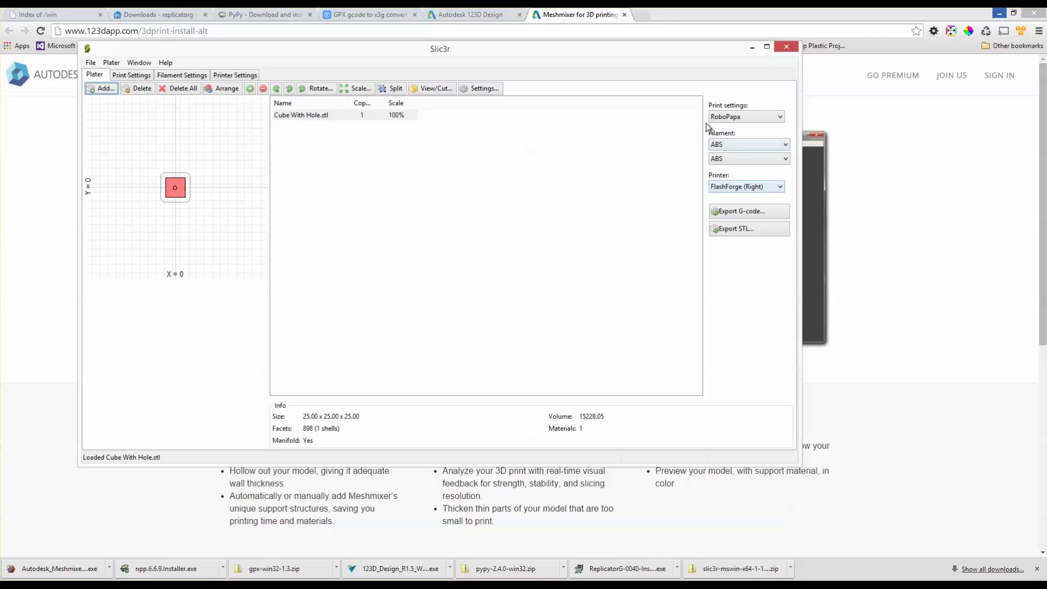
- Export the G-code as Cube With Hole into a new folder named gcode inside My STL
left_click(734, 217)
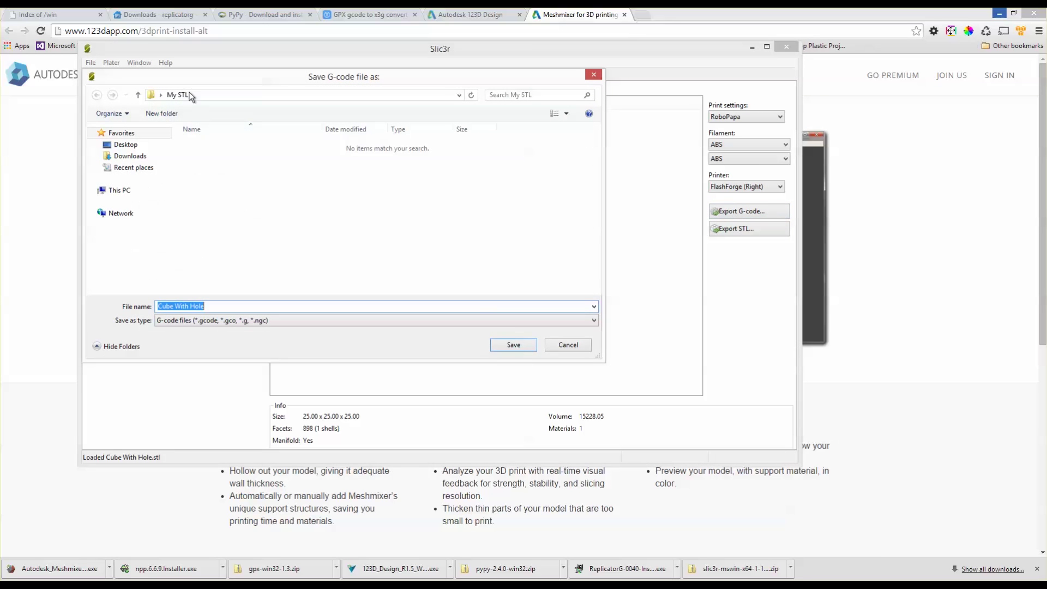
left_click(168, 112)
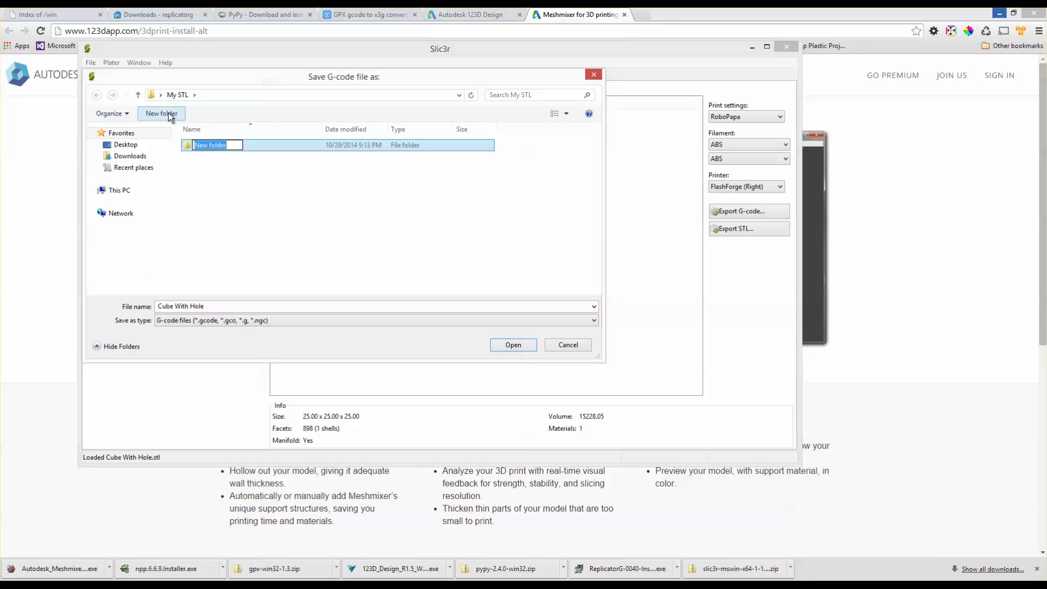
type("gcode")
key("Return")
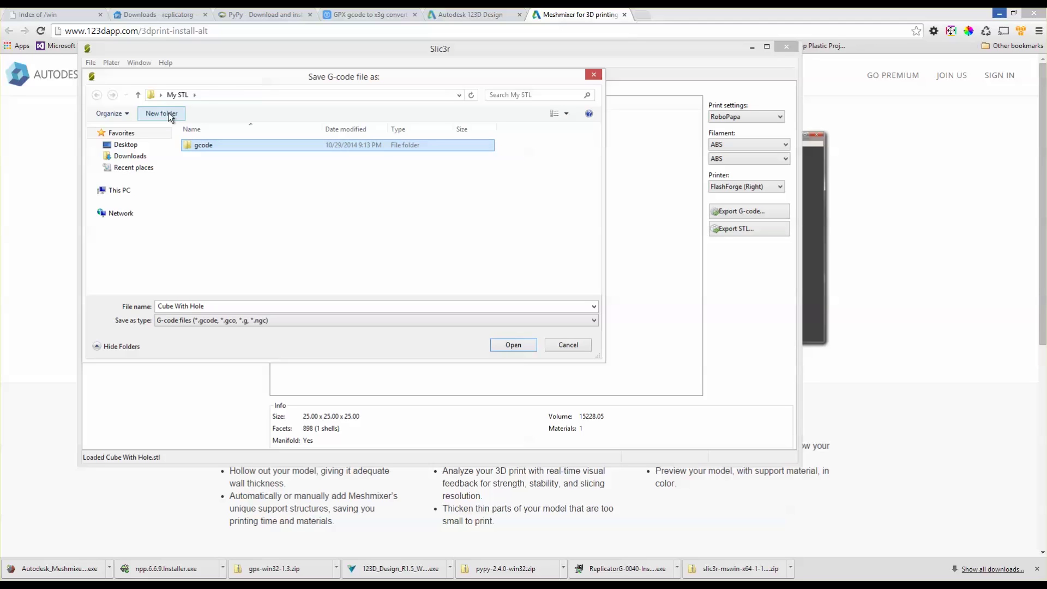
key("Return")
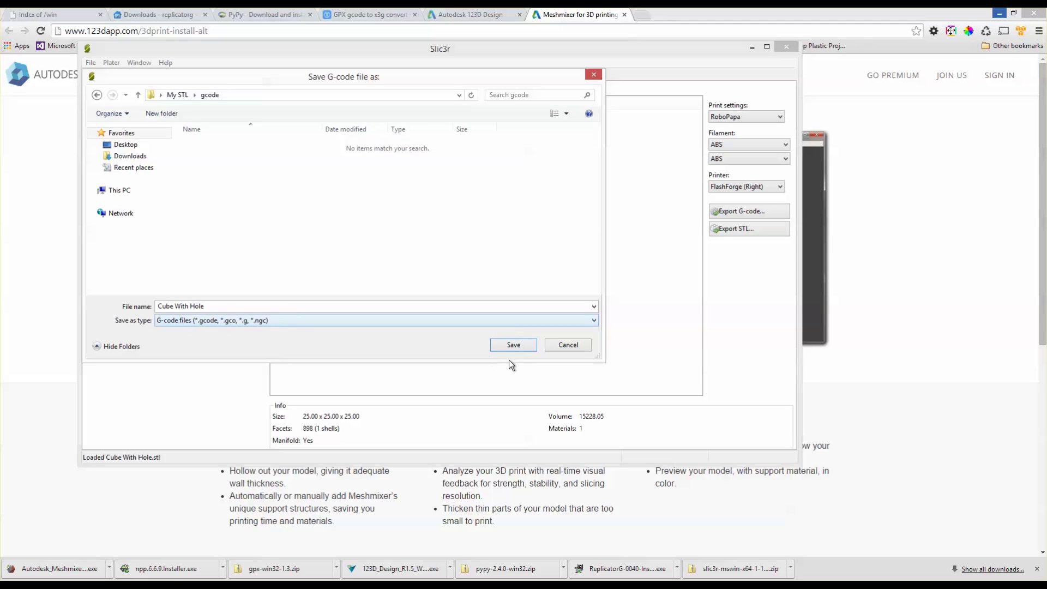
left_click(513, 344)
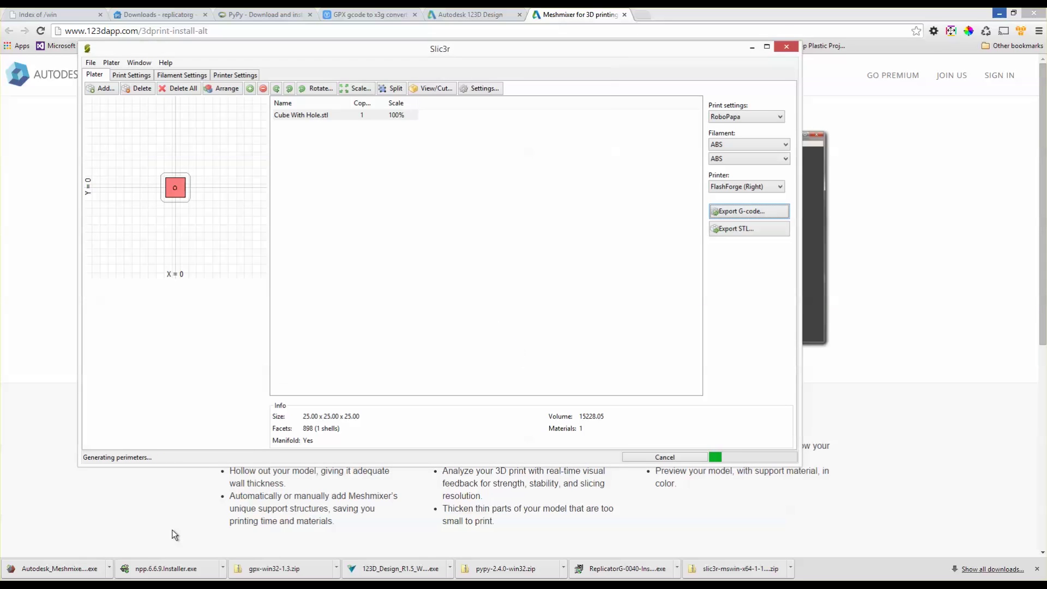
- Open the gcode folder inside My STL from the desktop and check for the exported Cube With Hole.gcode file
left_click(188, 586)
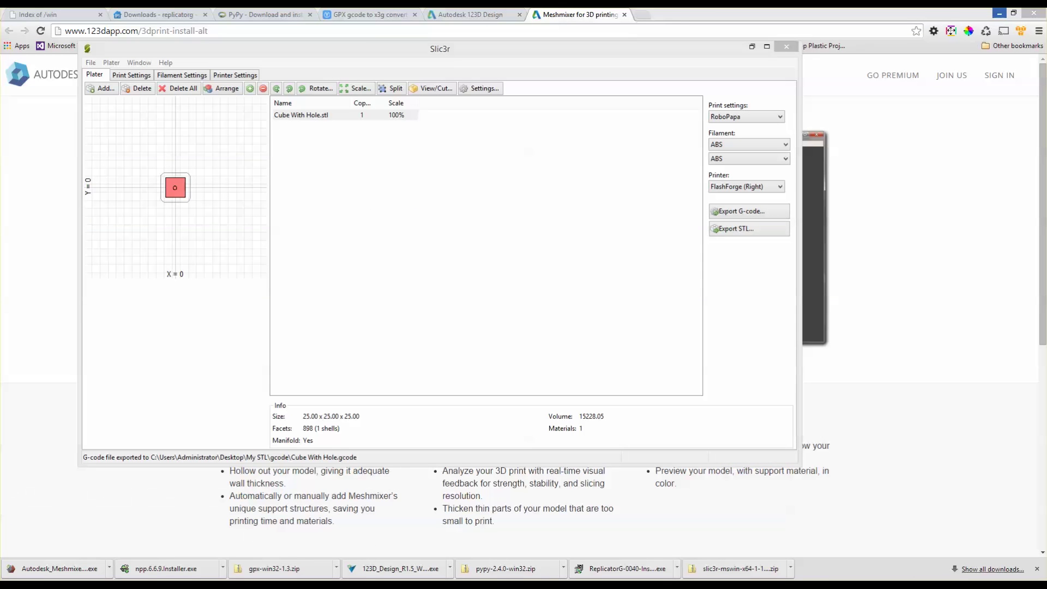
left_click(998, 16)
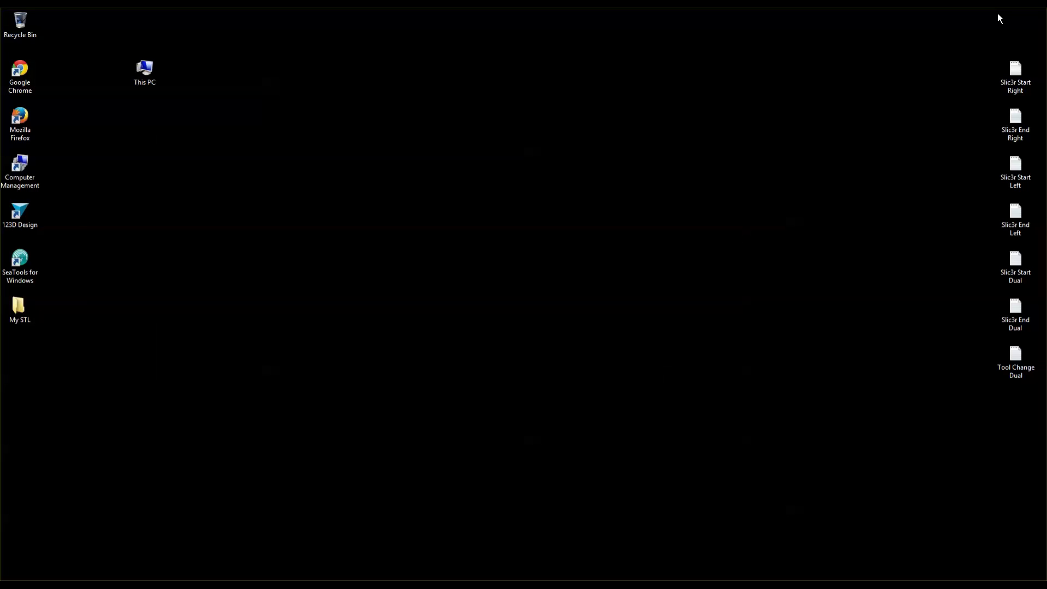
double_click(18, 310)
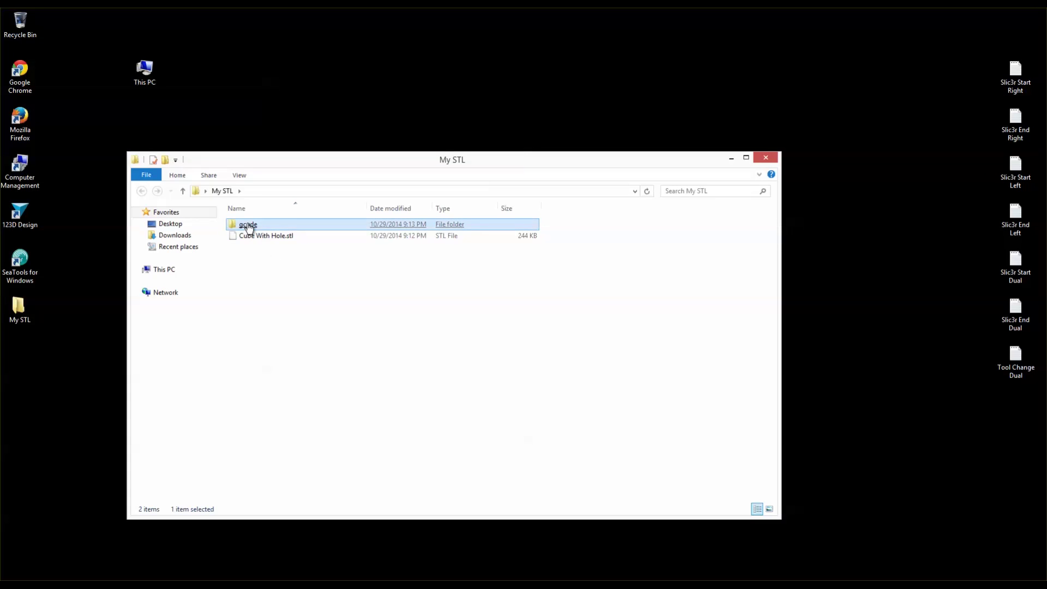
double_click(249, 225)
left_click_drag(265, 240, 233, 218)
left_click(332, 417)
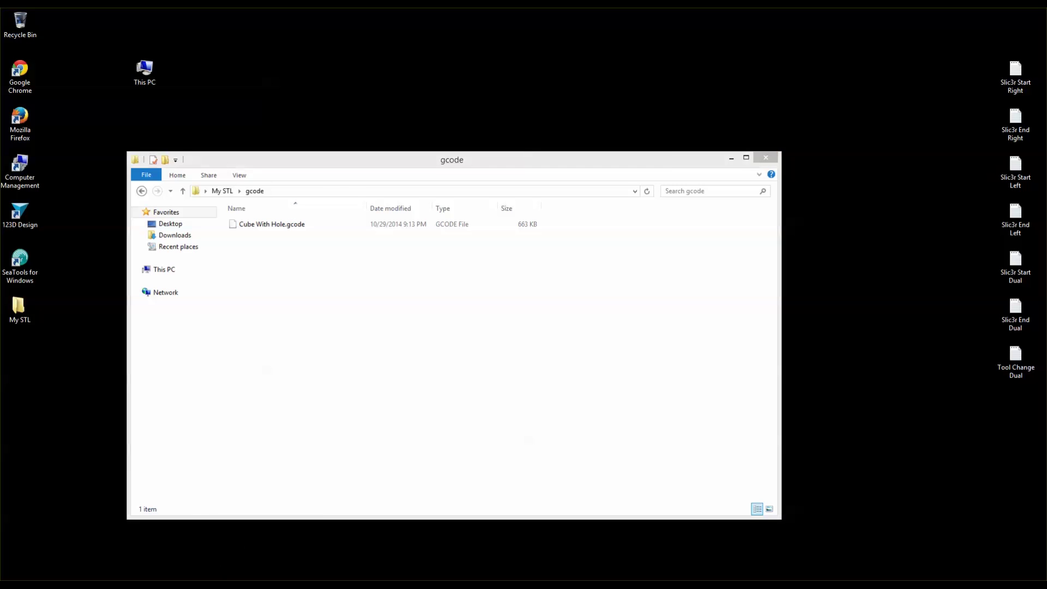
left_click(251, 540)
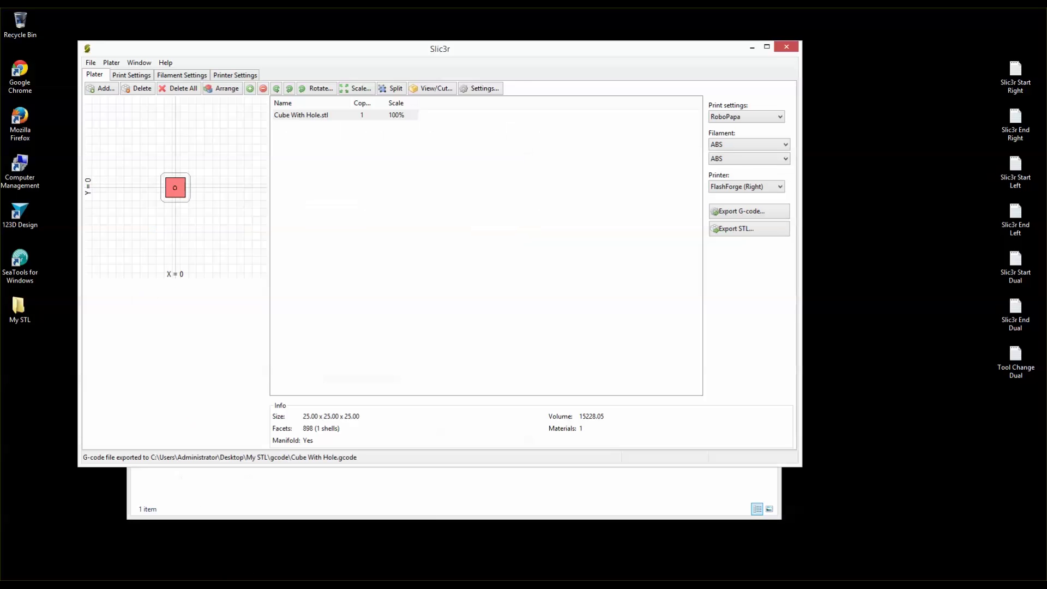
left_click(319, 496)
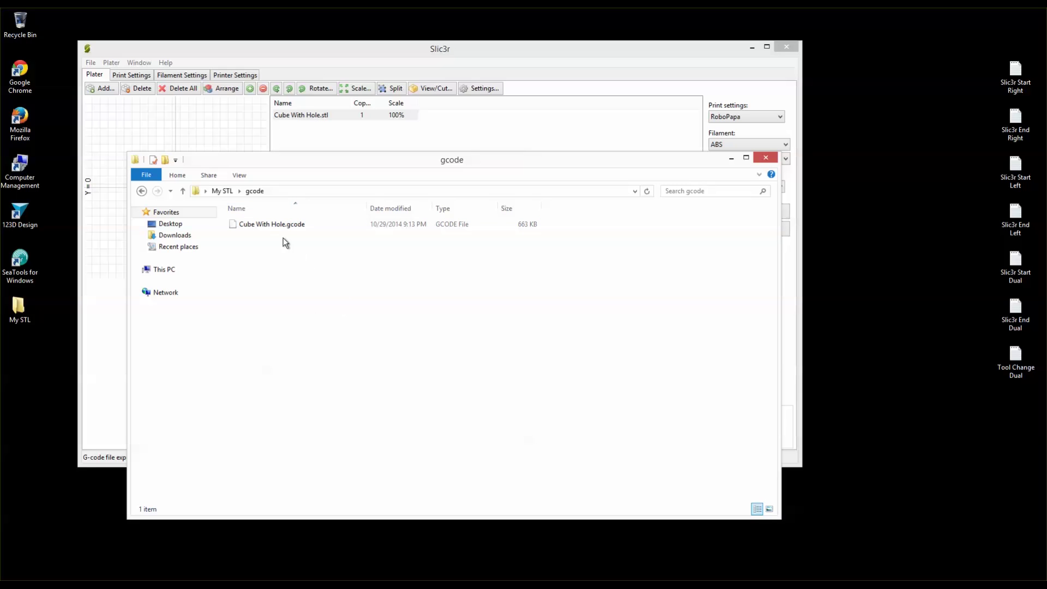
left_click(264, 224)
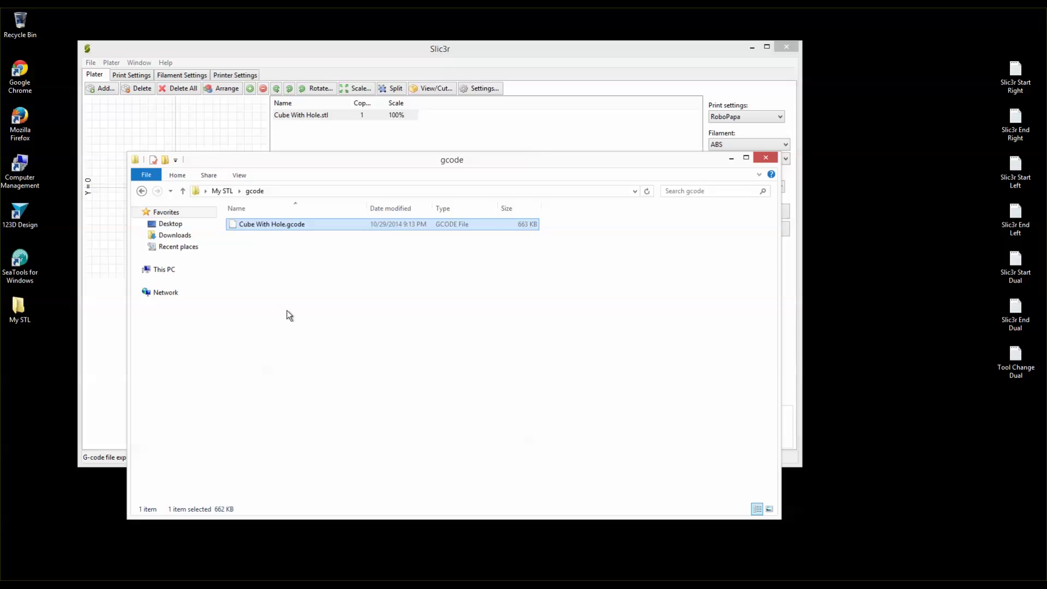
- Switch to ReplicatorG and open Cube With Hole.gcode from the gcode folder in My STL on the Desktop
left_click(296, 255)
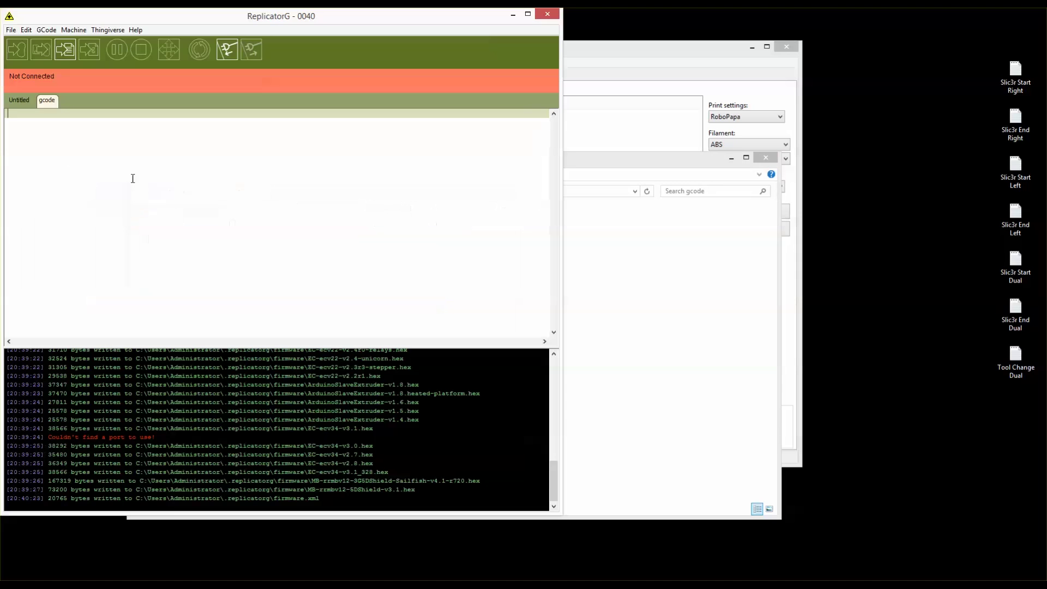
left_click(11, 30)
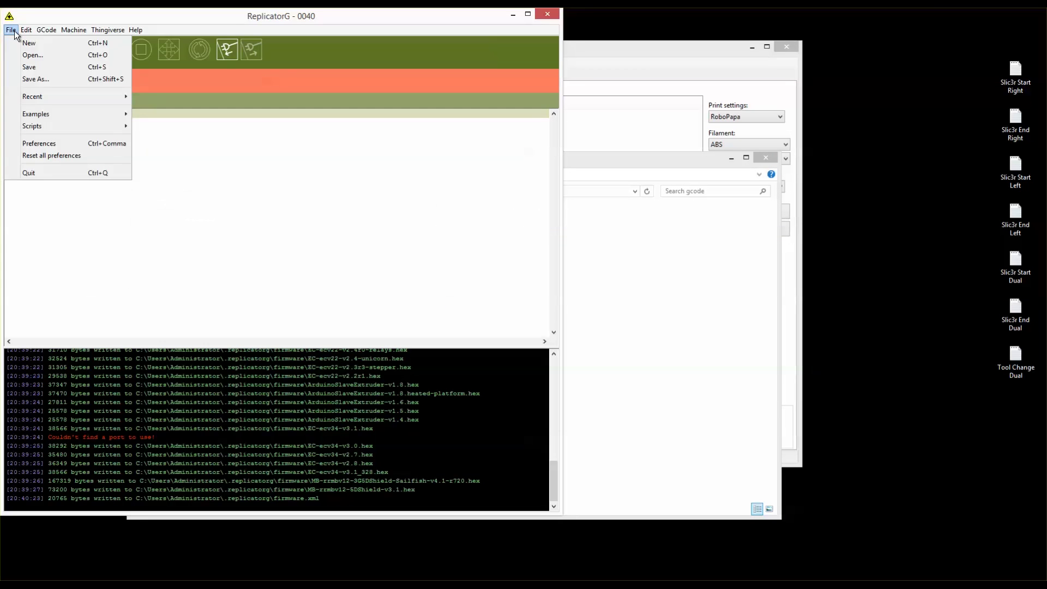
left_click(37, 56)
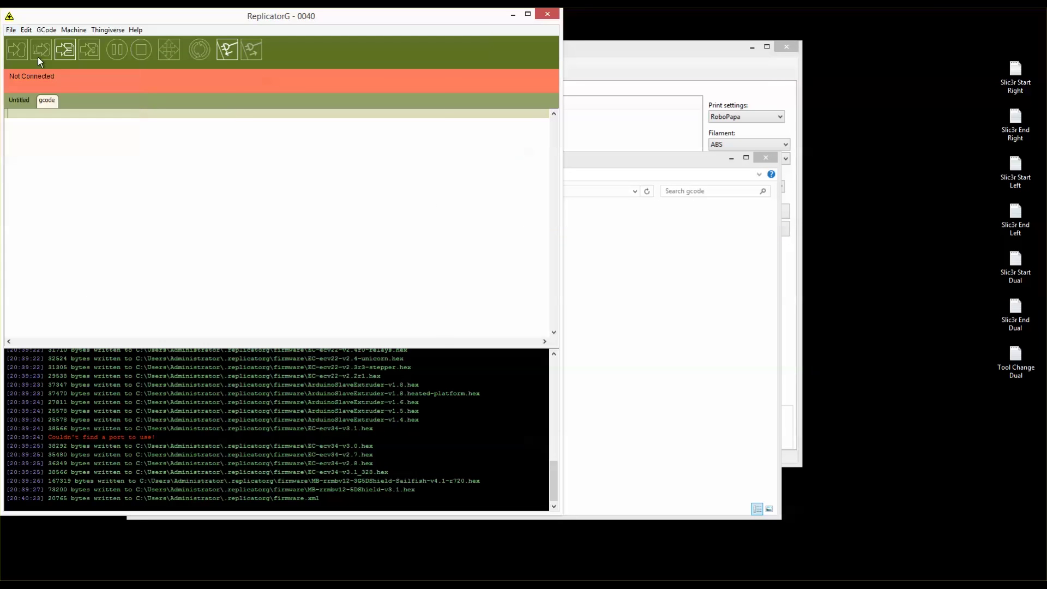
left_click(151, 236)
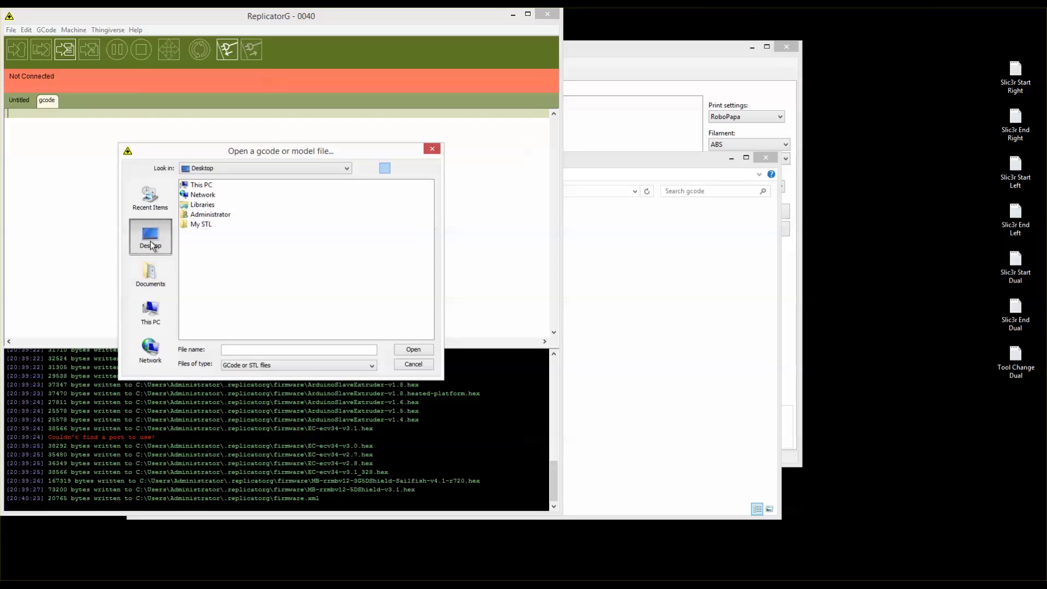
double_click(202, 225)
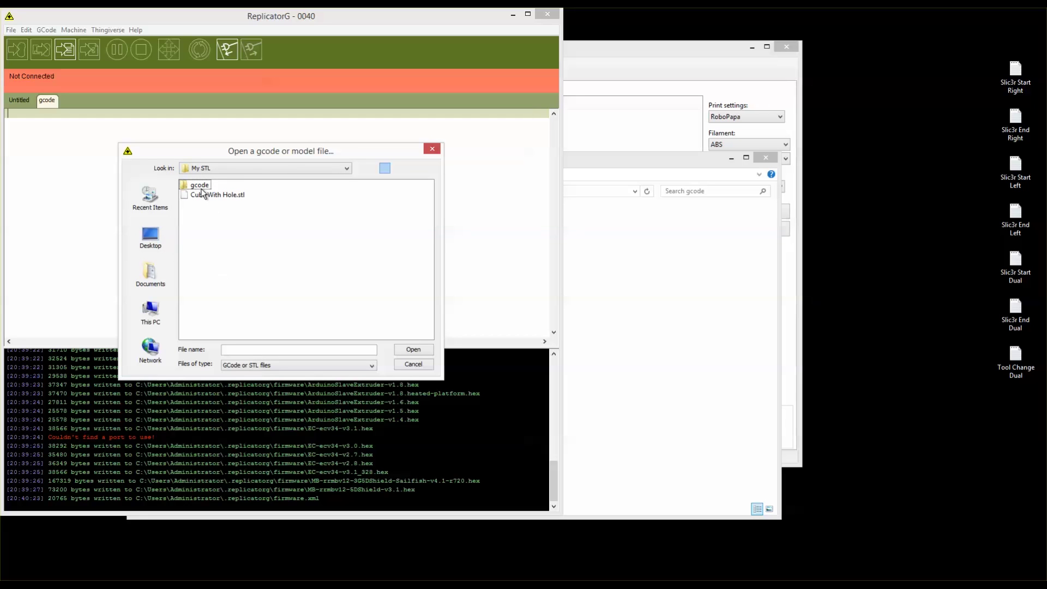
left_click(200, 188)
double_click(194, 185)
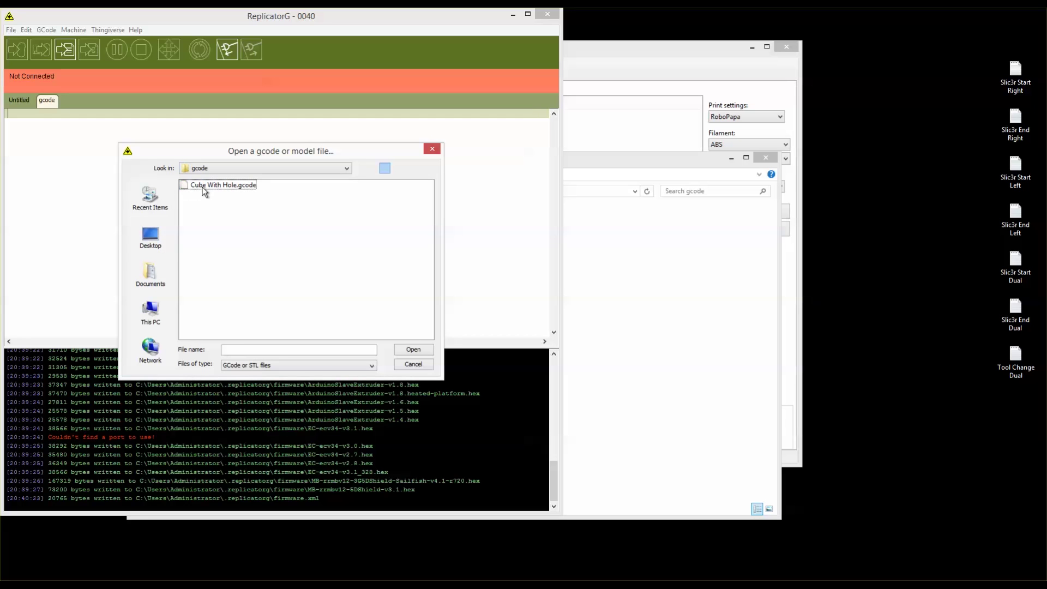
left_click(206, 185)
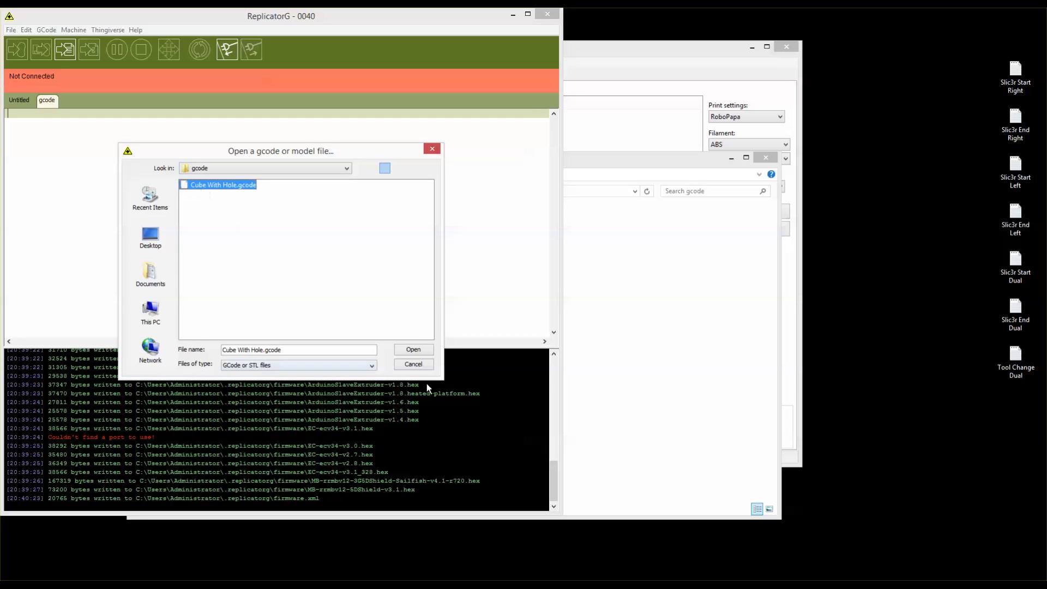
left_click(420, 347)
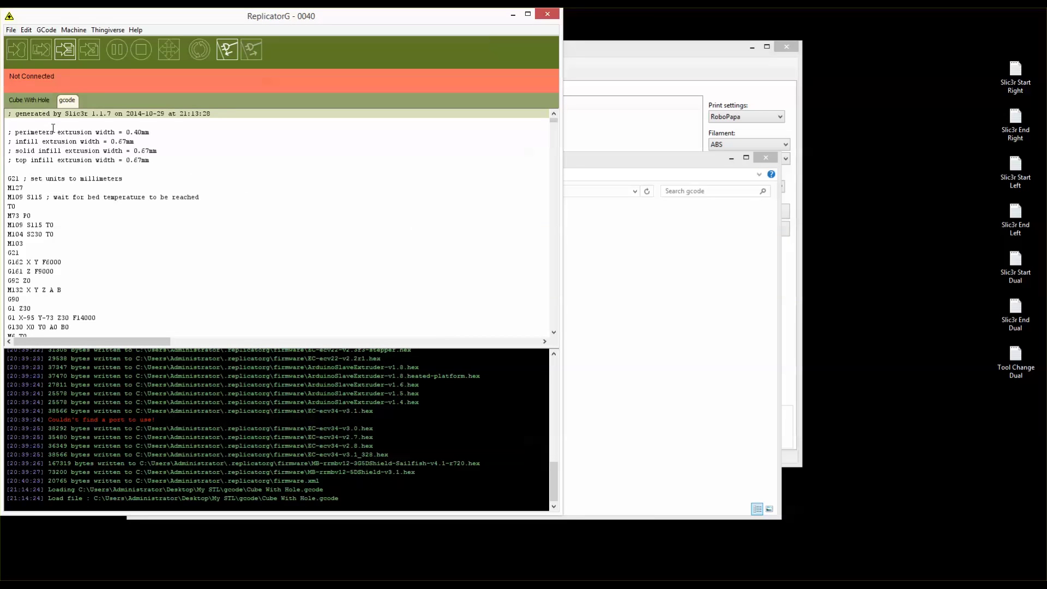
- Examine the start code at the beginning of the G-code and the end code before the filament-used comment
left_click_drag(17, 126, 71, 284)
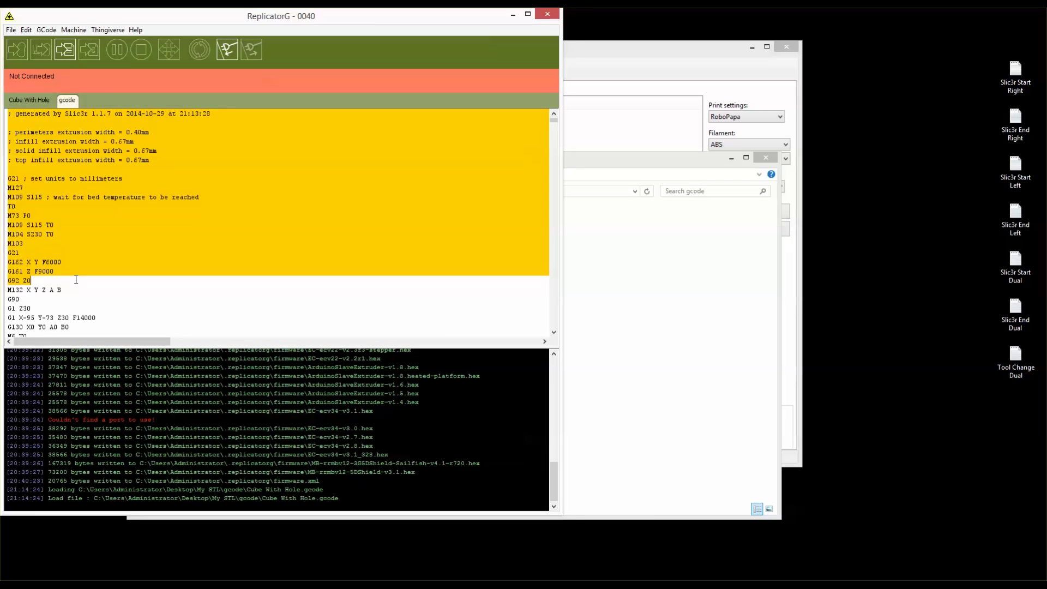
left_click(76, 255)
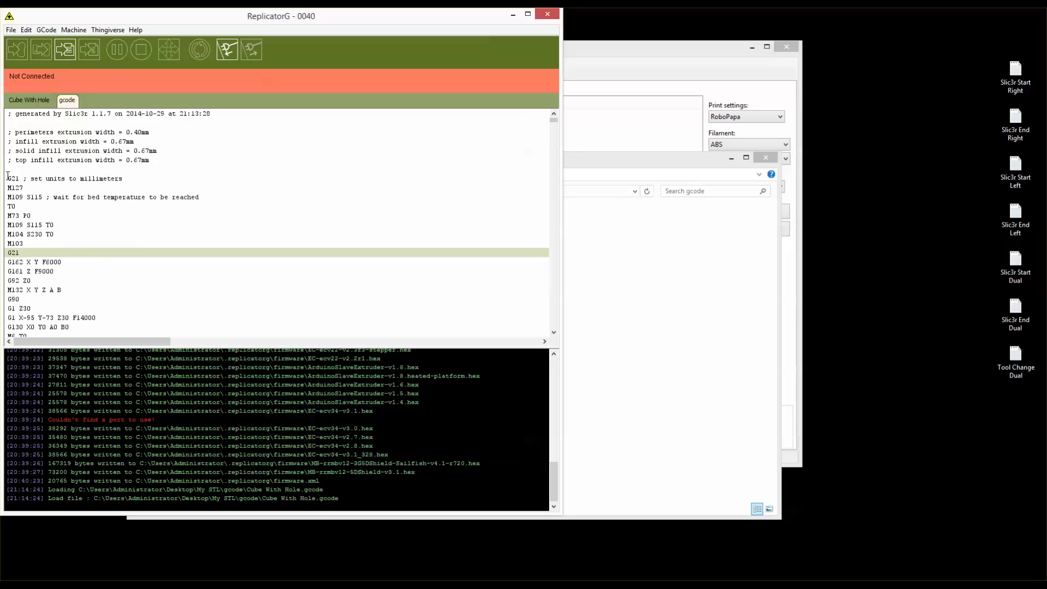
left_click_drag(6, 177, 76, 288)
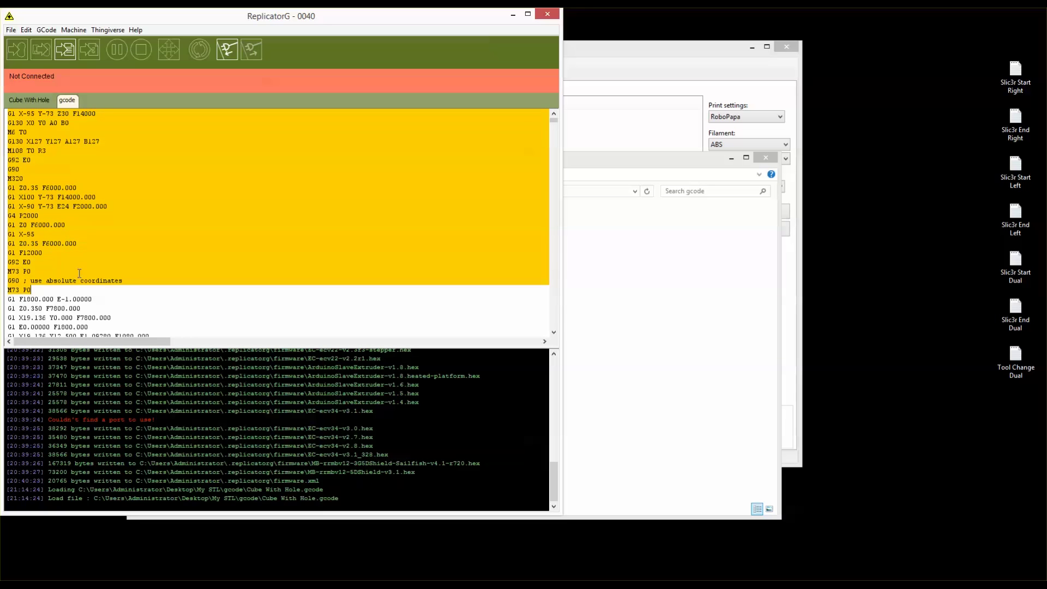
scroll(79, 273, "down", 3)
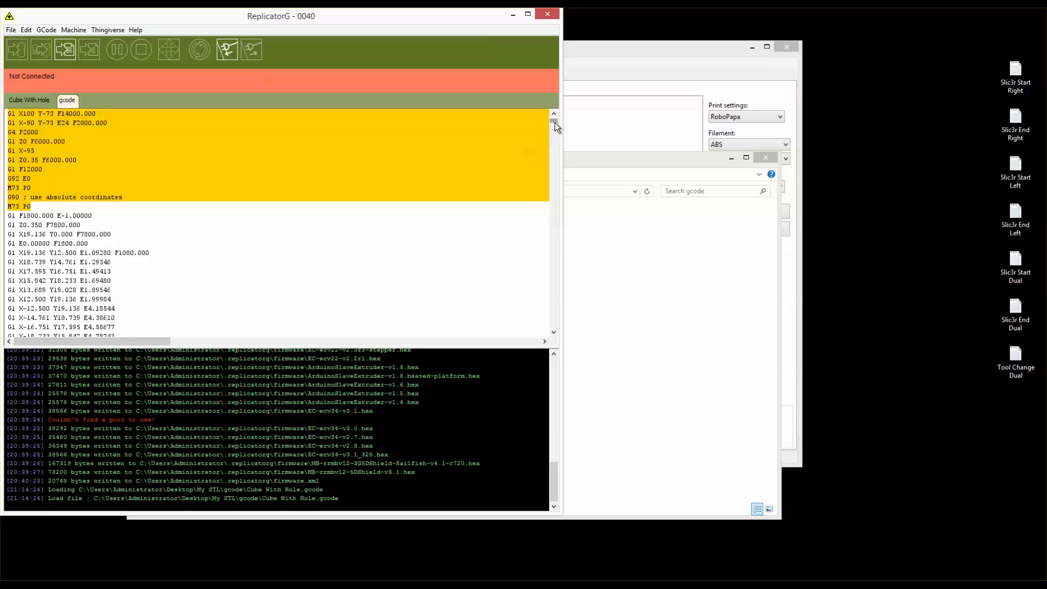
left_click_drag(555, 122, 554, 333)
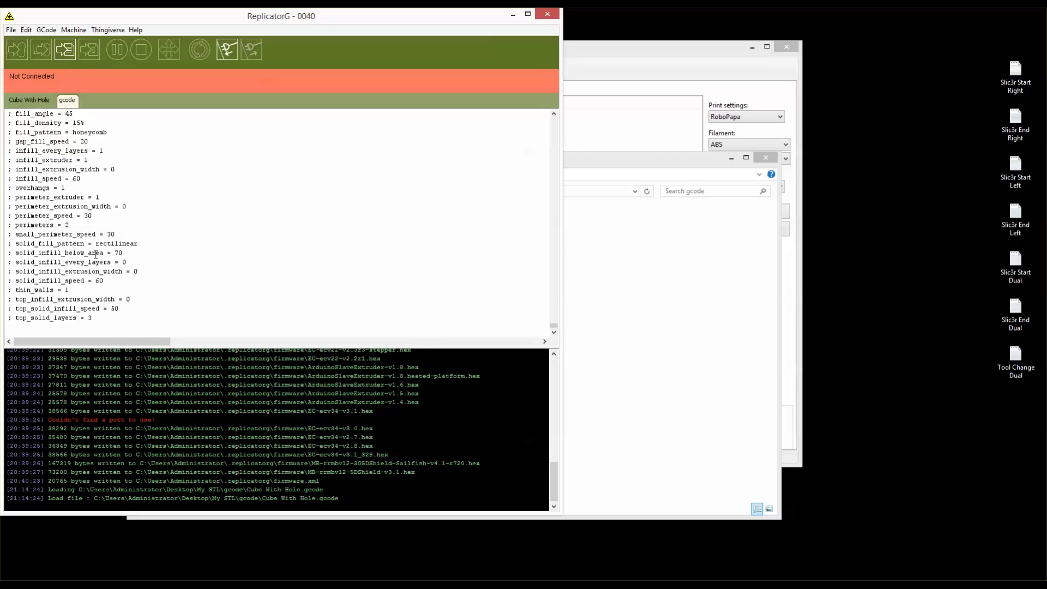
scroll(97, 249, "up", 15)
scroll(96, 249, "up", 20)
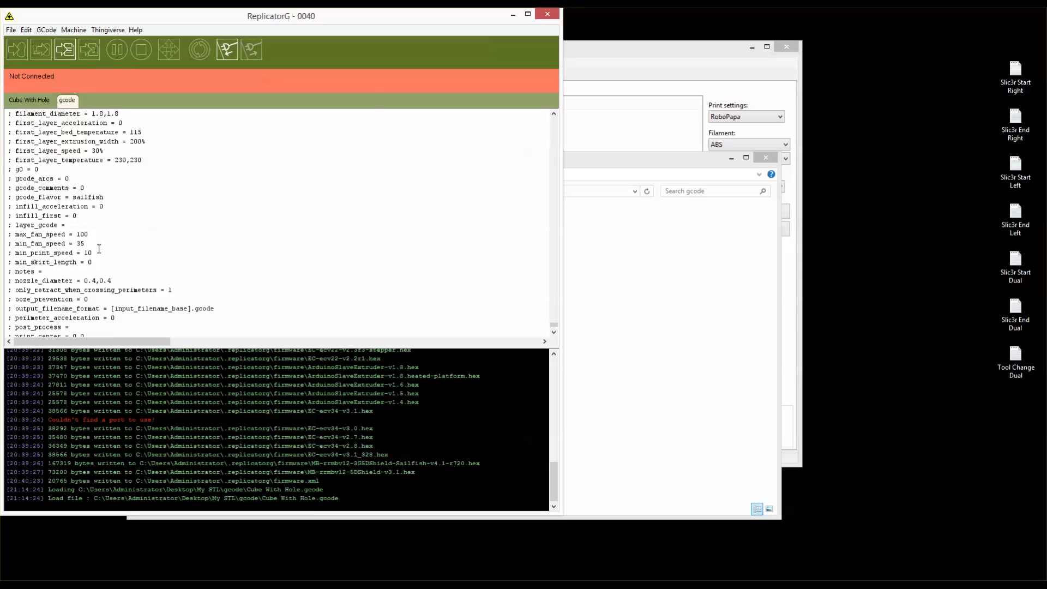
scroll(100, 249, "down", 4)
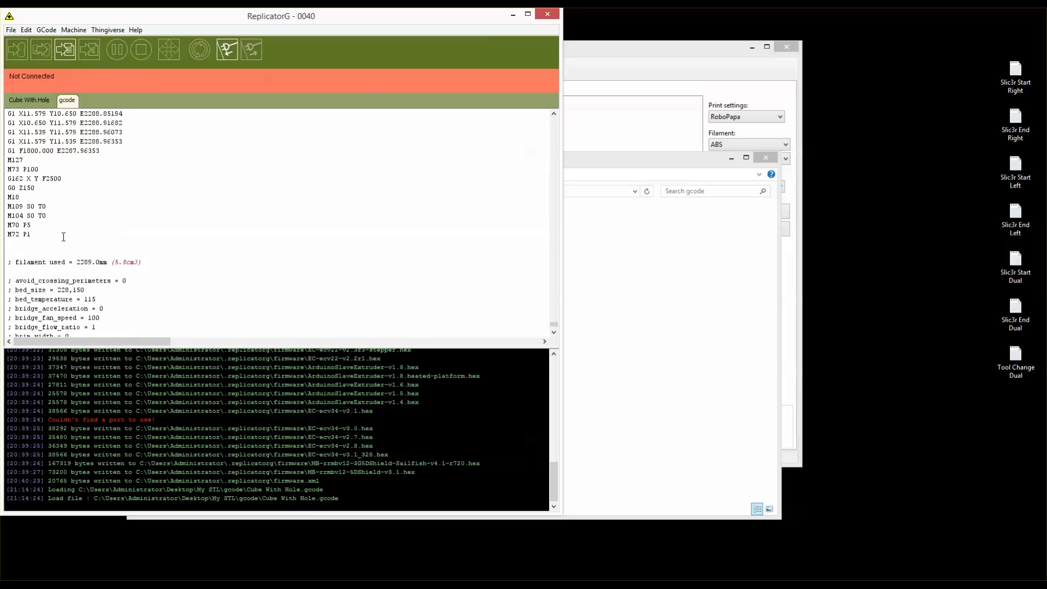
left_click_drag(63, 234, 14, 161)
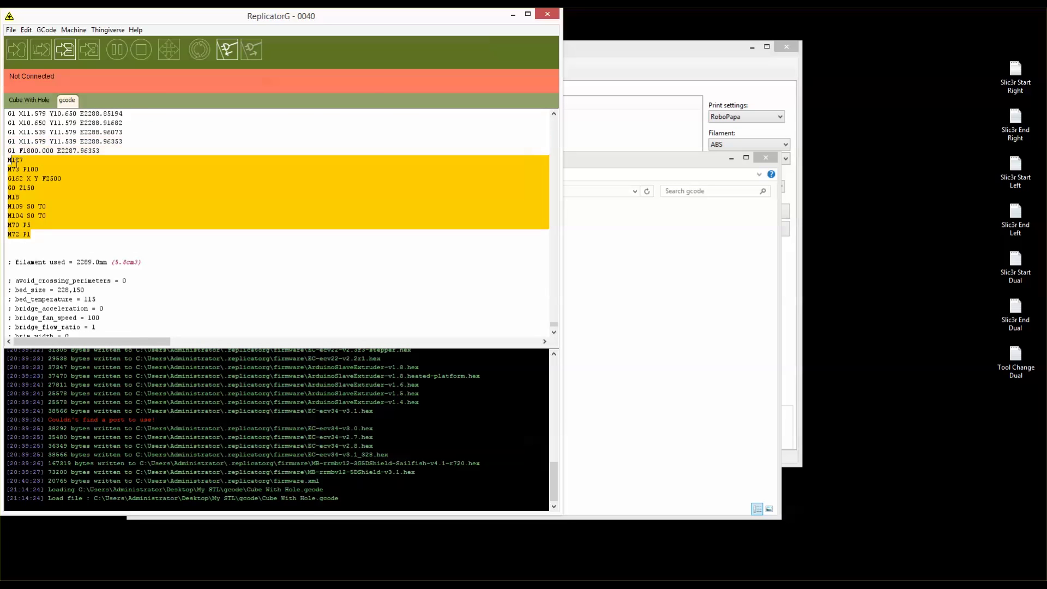
left_click(193, 151)
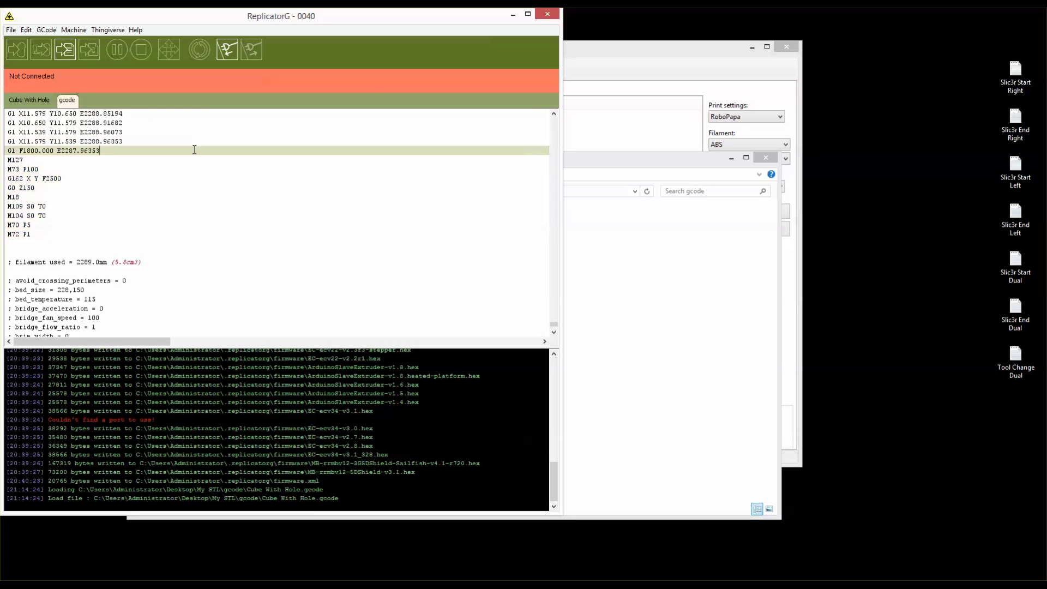
- Estimate the build time of the loaded G-code
left_click(43, 27)
left_click(57, 42)
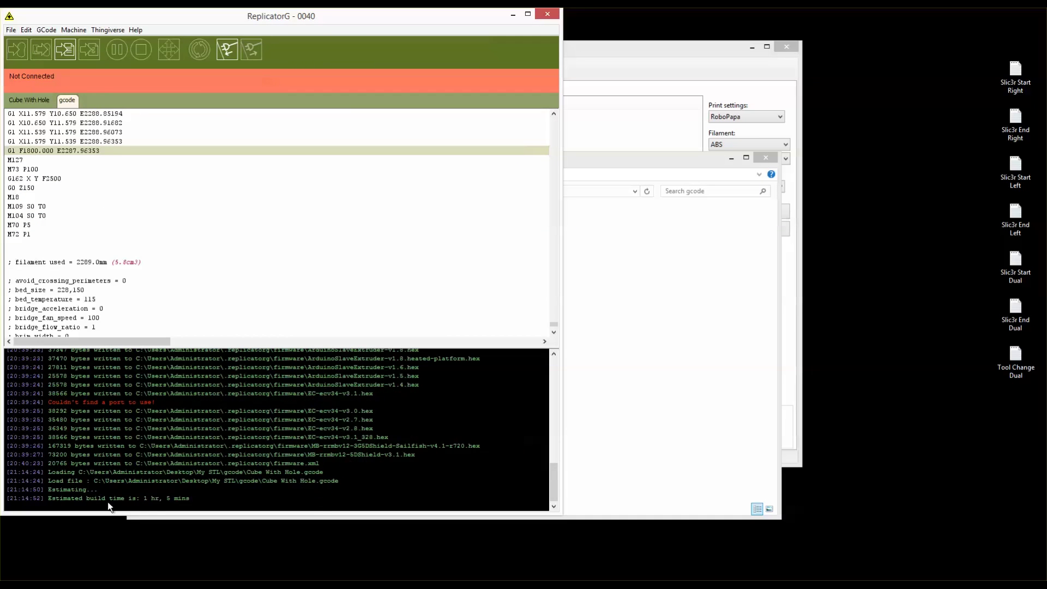
- Close ReplicatorG after reviewing the build-time estimate and switch back to Slic3r
left_click_drag(141, 498, 197, 497)
left_click(131, 131)
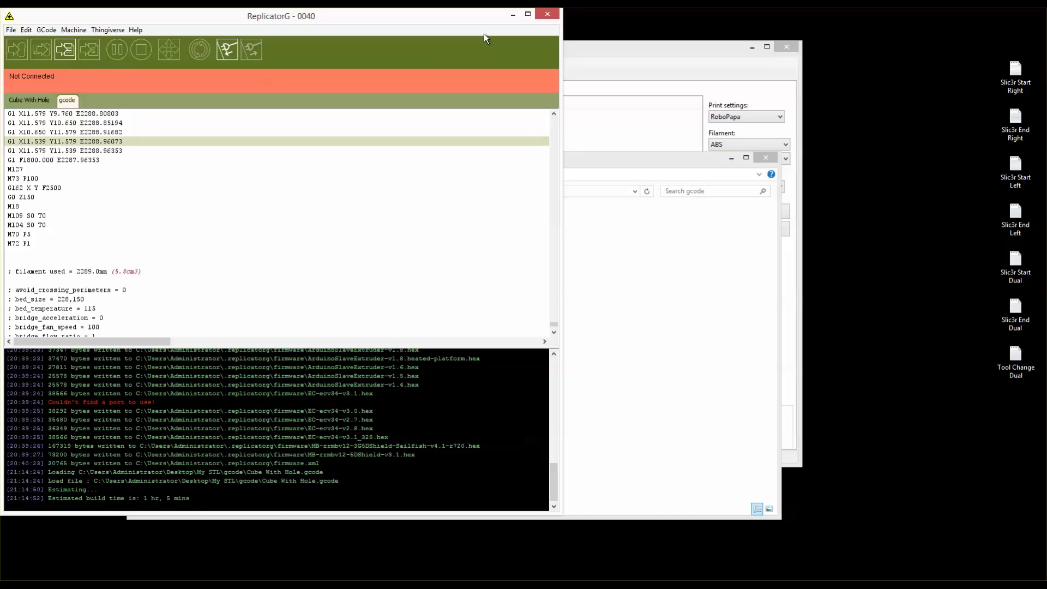
left_click(547, 13)
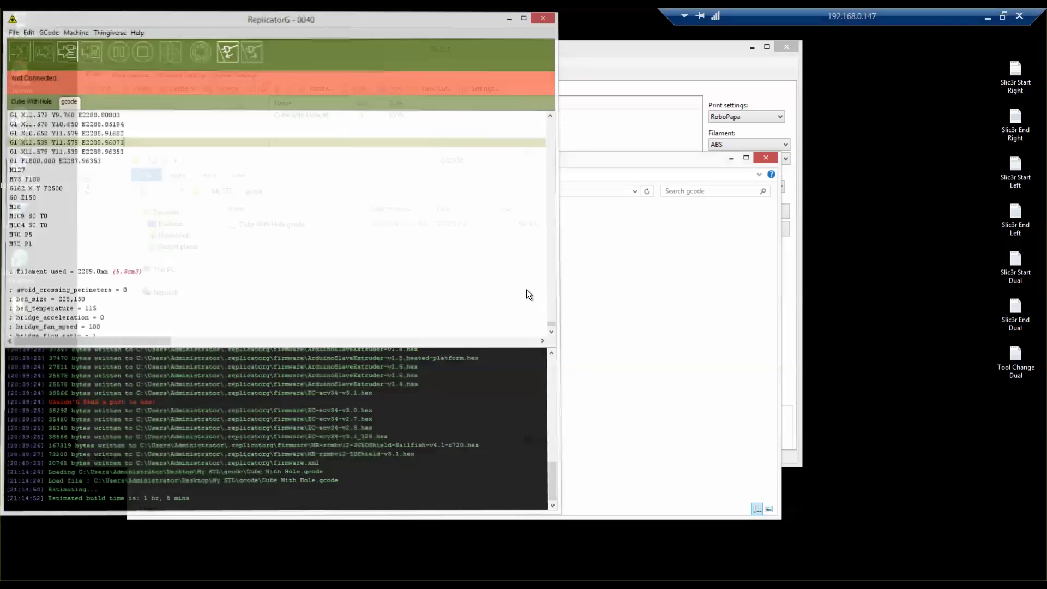
left_click_drag(299, 235, 259, 270)
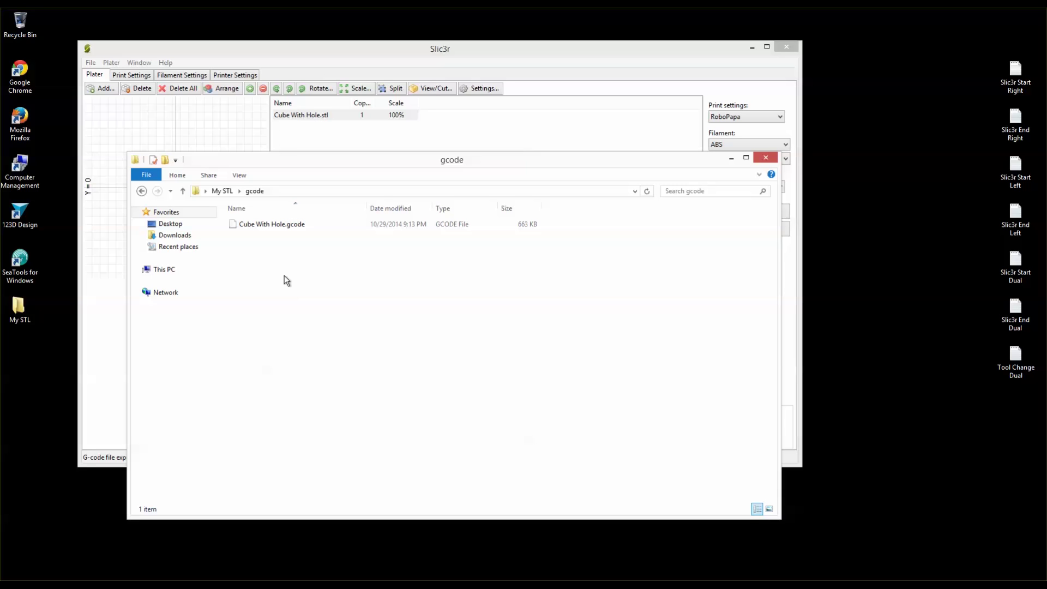
left_click(205, 53)
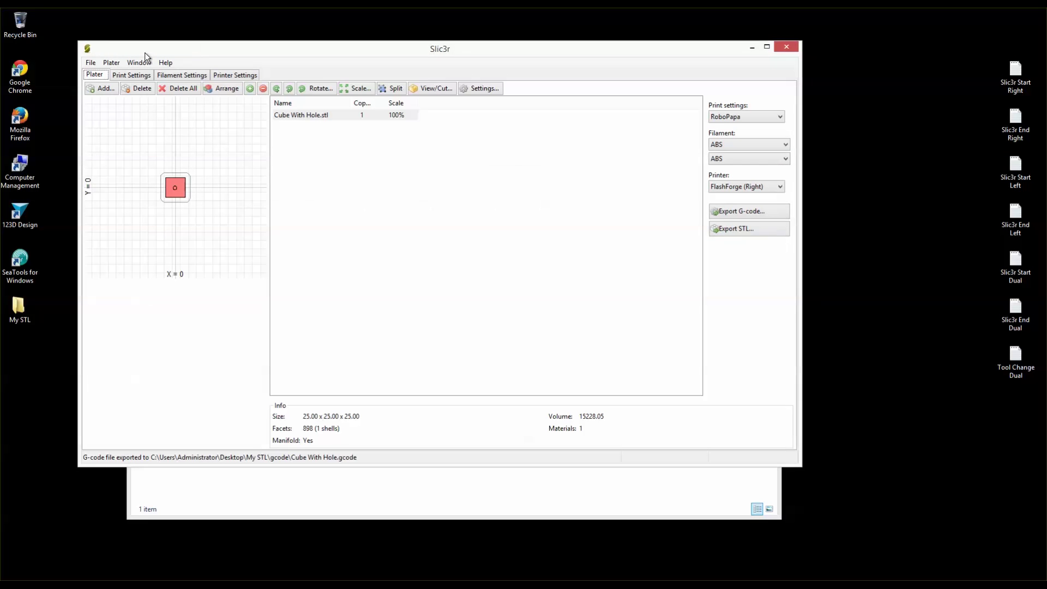
left_click(90, 63)
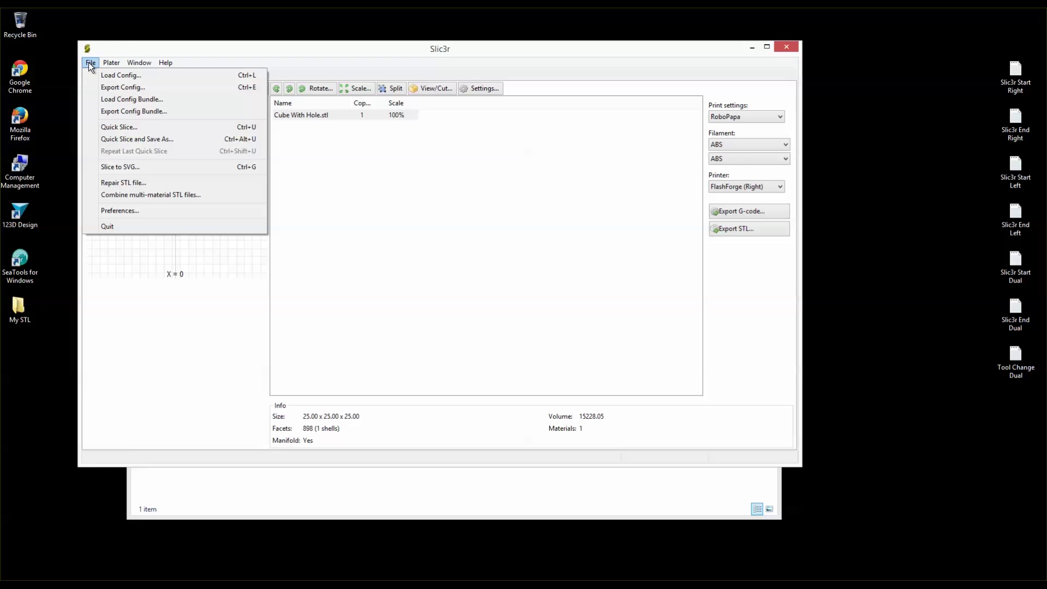
left_click(136, 211)
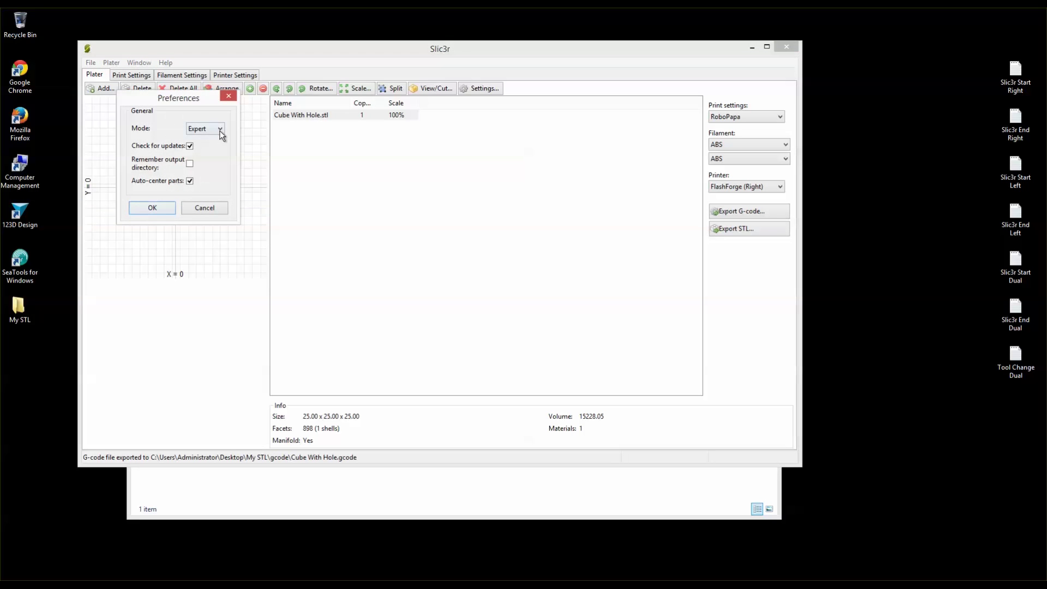
left_click(206, 210)
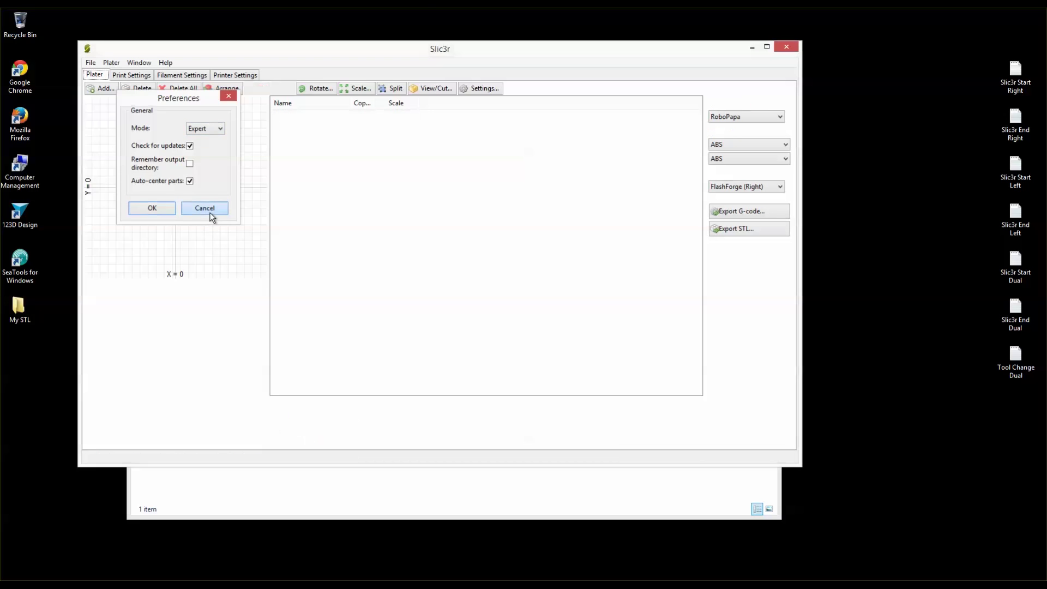
left_click(113, 64)
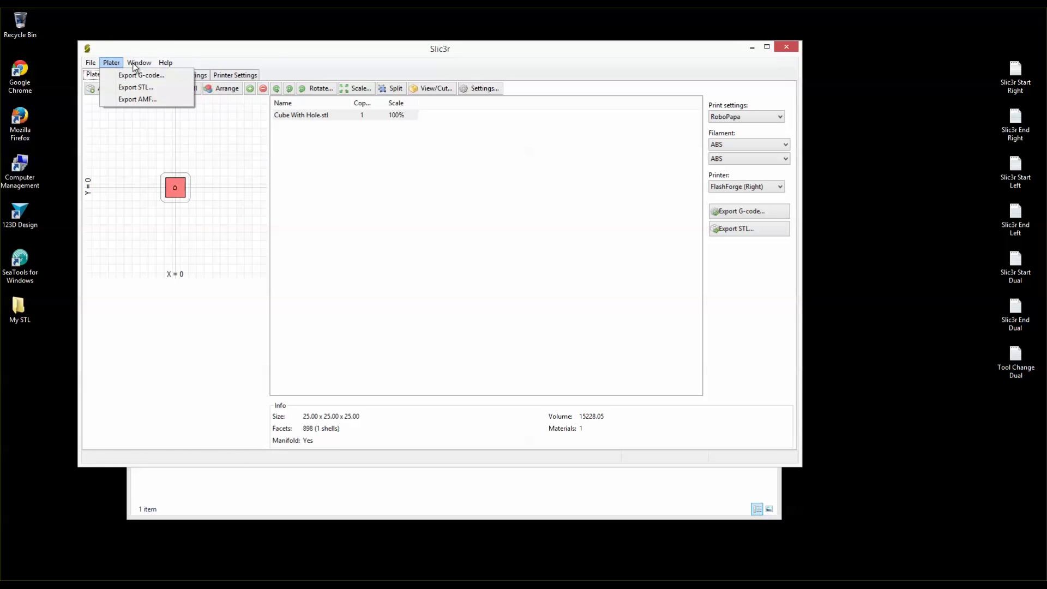
mouse_move(140, 66)
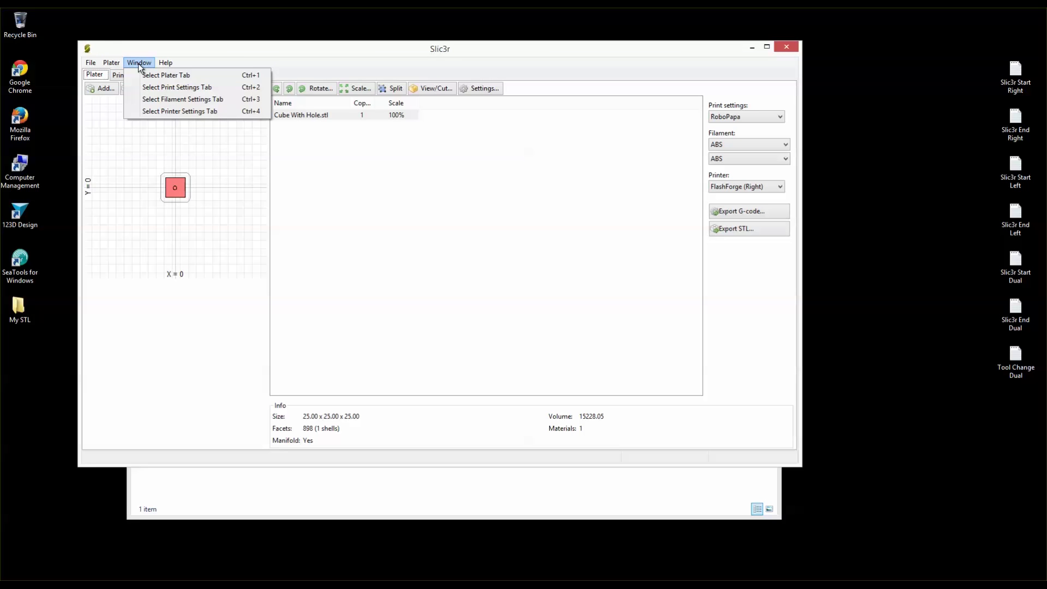
mouse_move(90, 65)
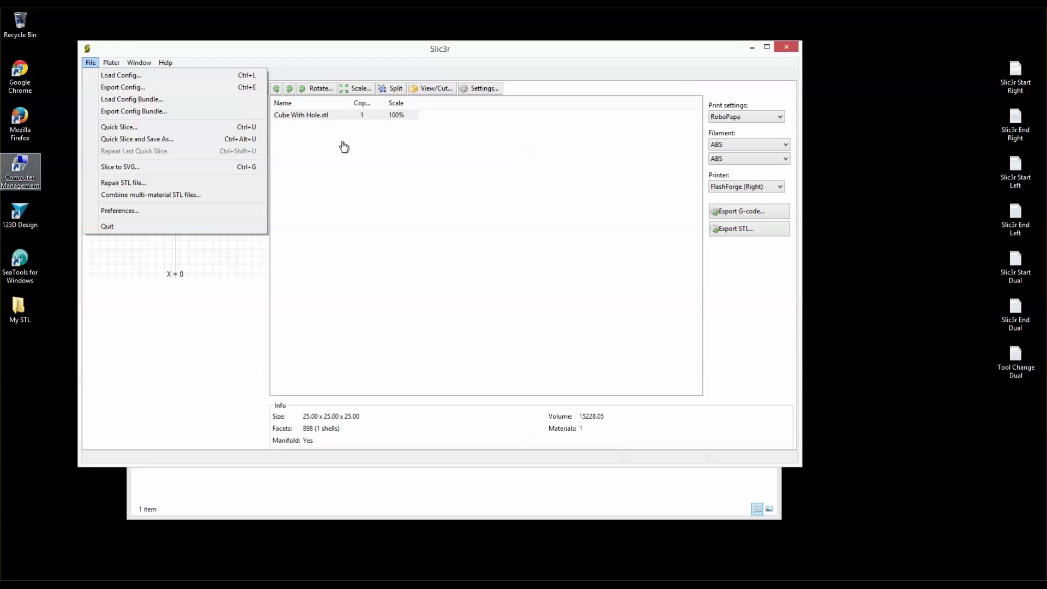
left_click(370, 165)
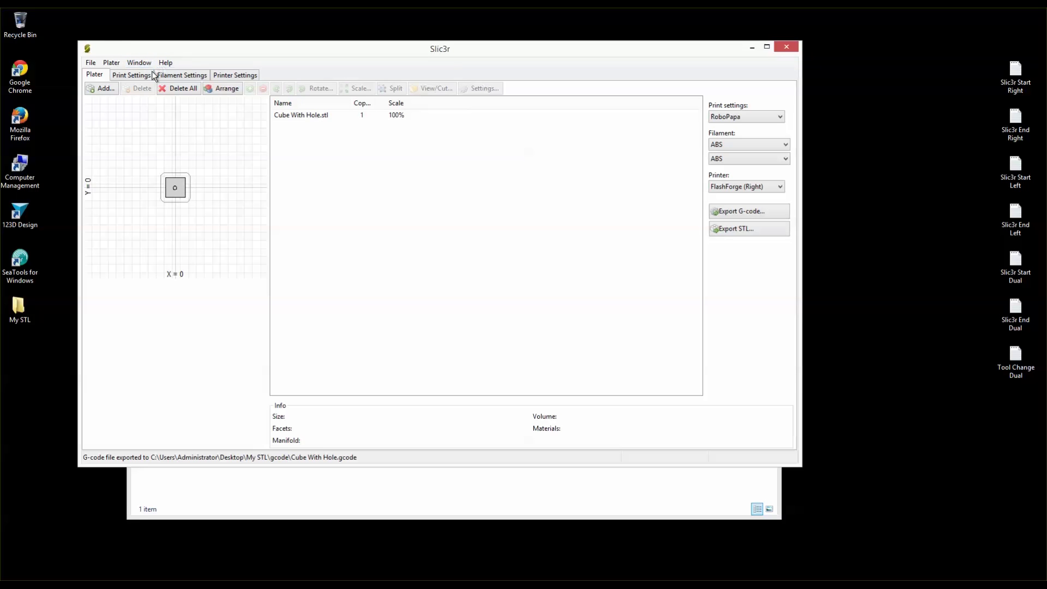
- Open the post-processing scripts setting in the output options of the RoboPapa print settings
left_click(132, 75)
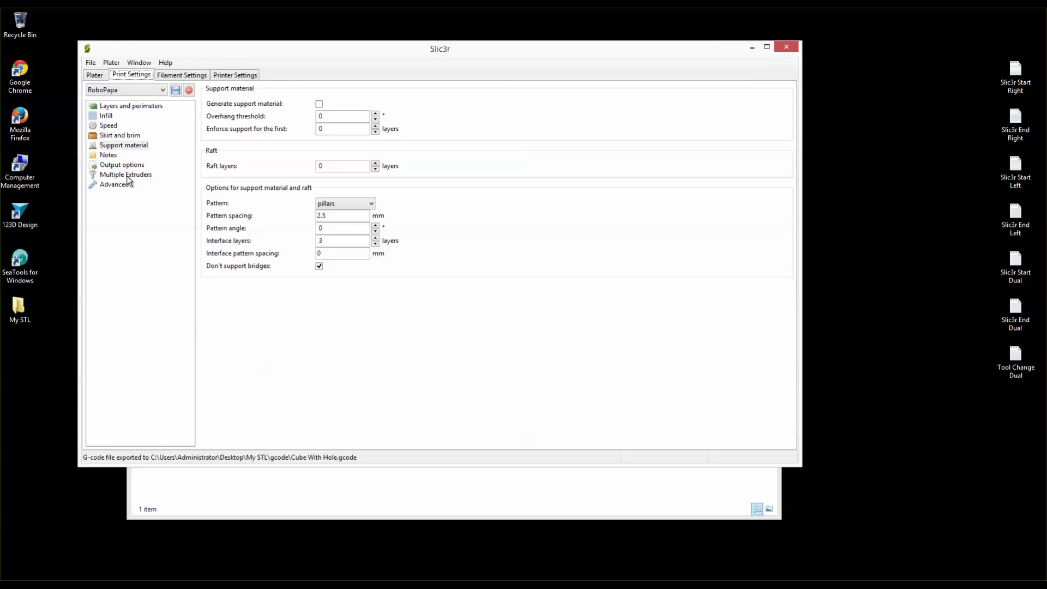
left_click(114, 165)
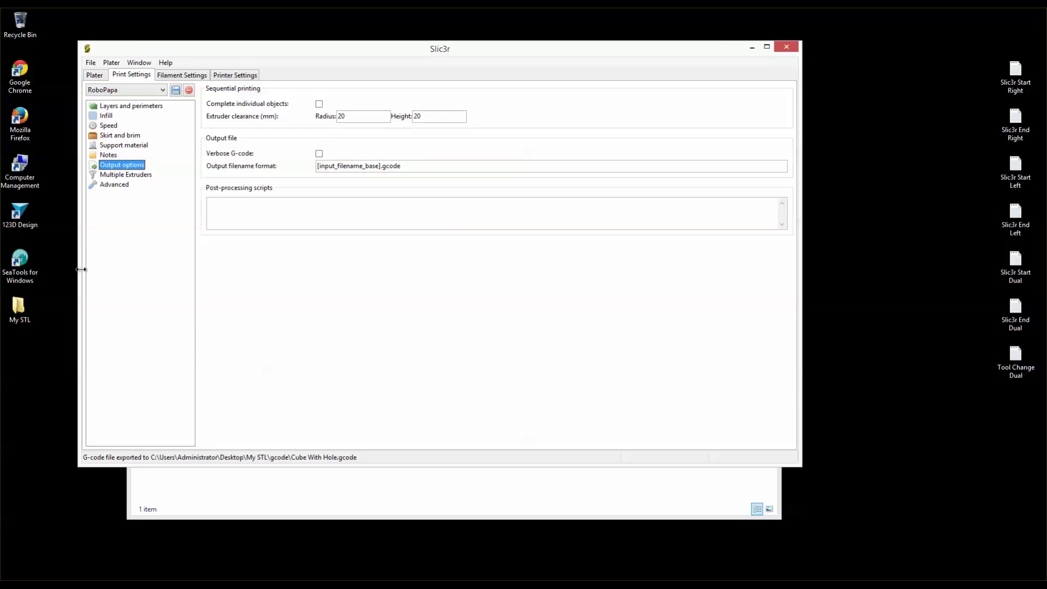
left_click(226, 205)
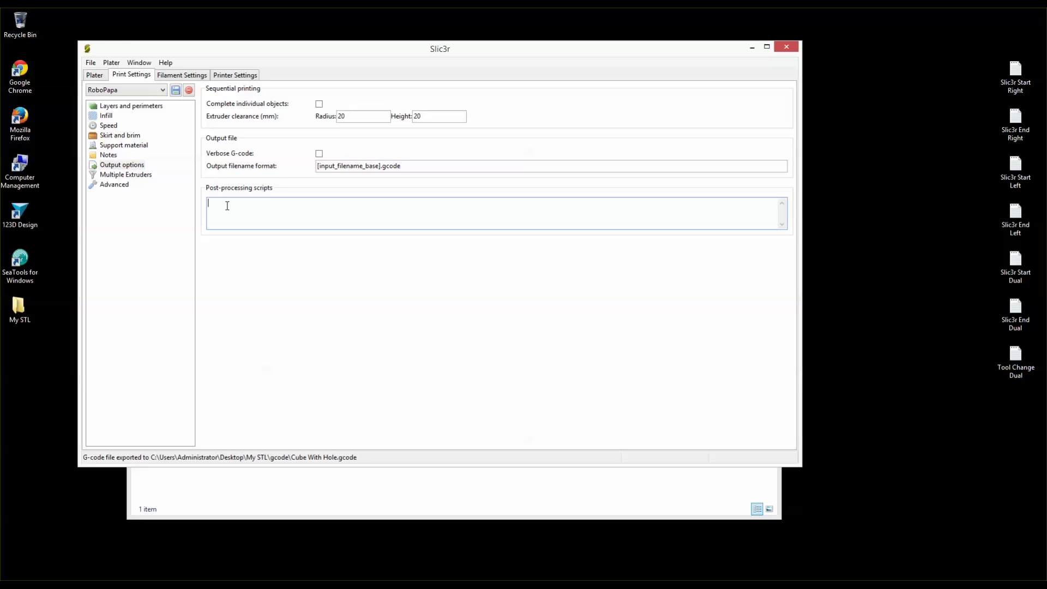
- Switch to the My Programs folder, locate the gpx application in gpx-win32-1.3 and copy that folder's path
left_click(169, 522)
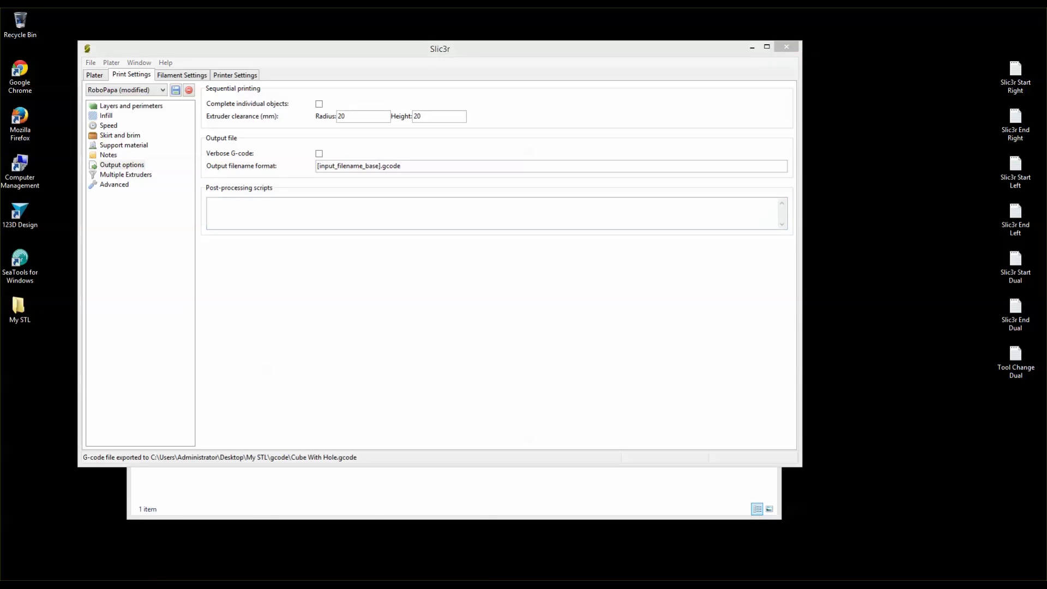
mouse_move(248, 584)
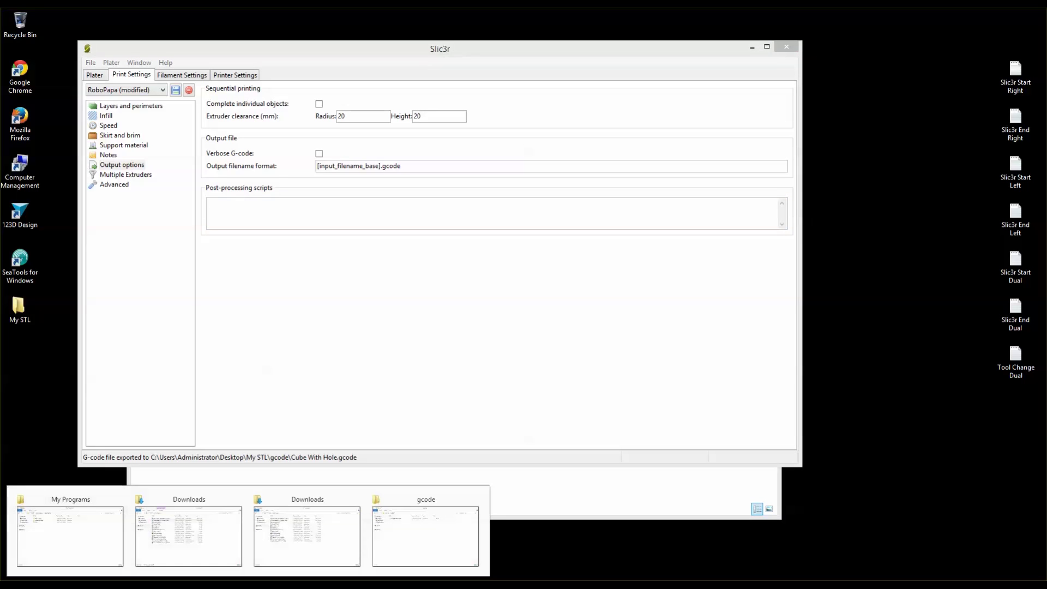
left_click(65, 550)
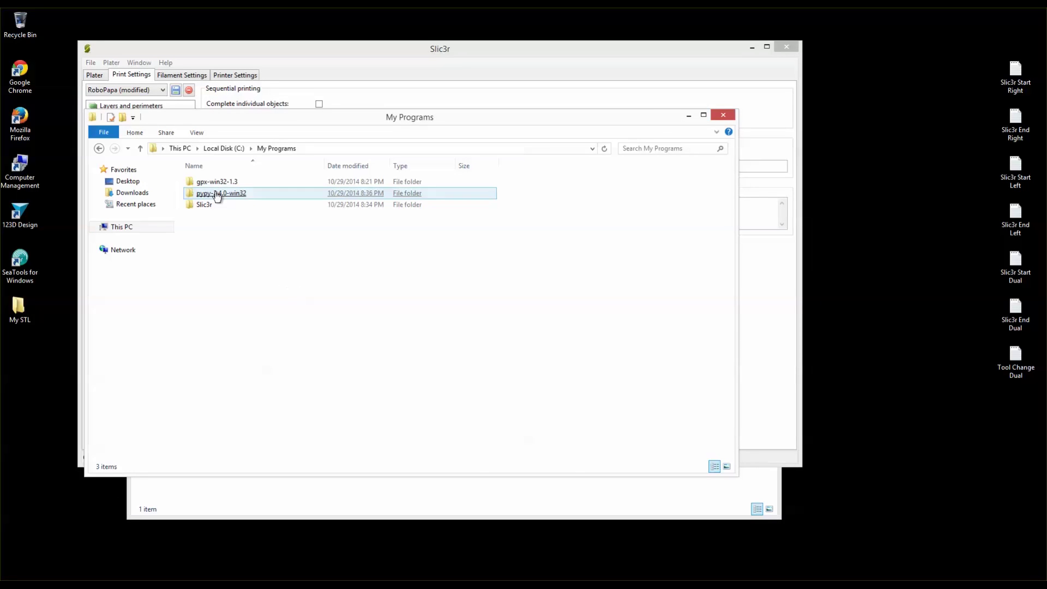
double_click(220, 181)
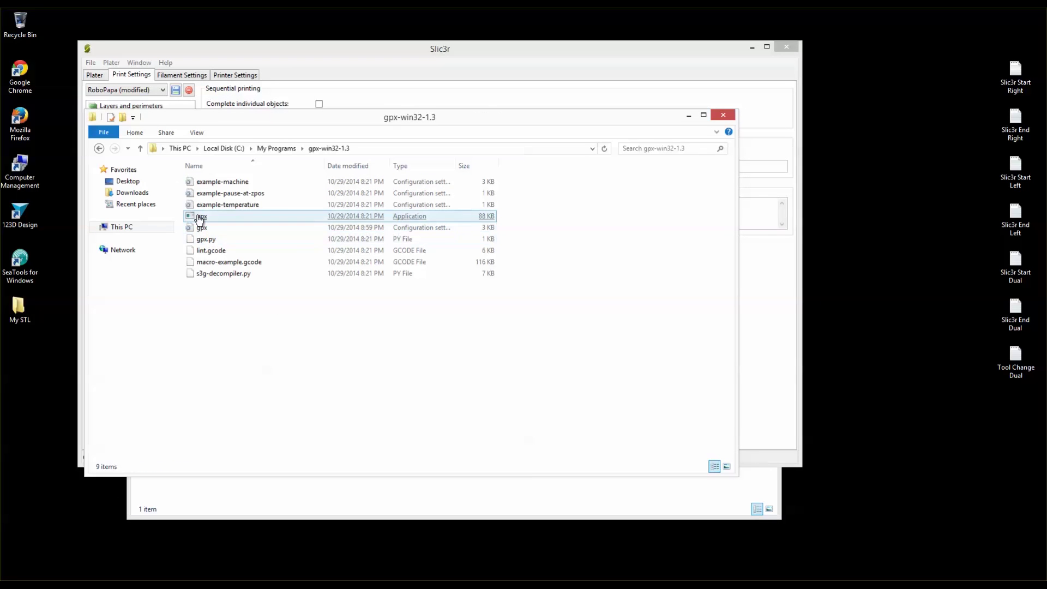
left_click(199, 217)
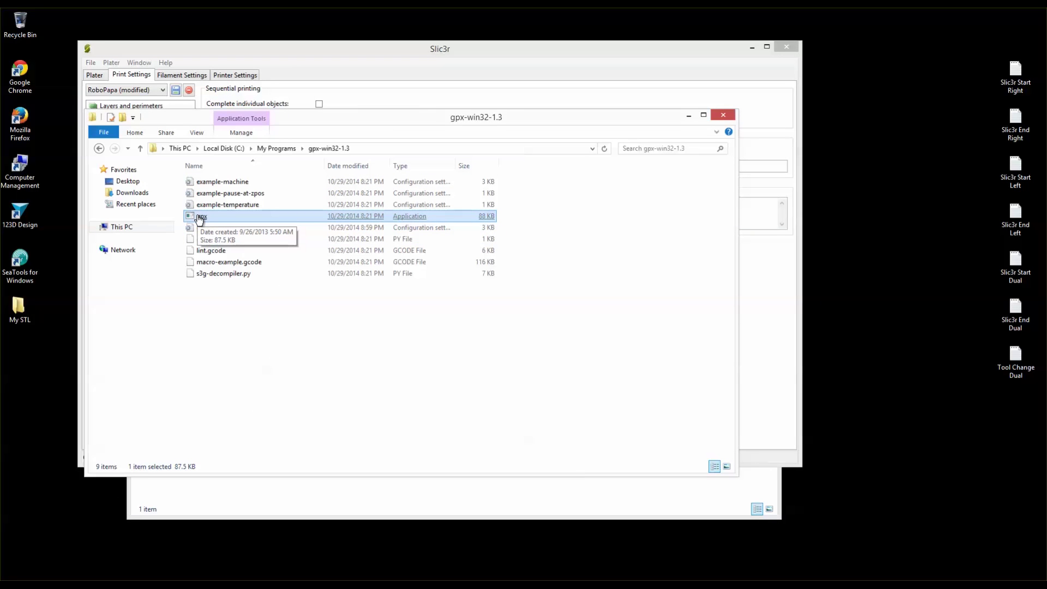
left_click(361, 145)
key("ctrl+c")
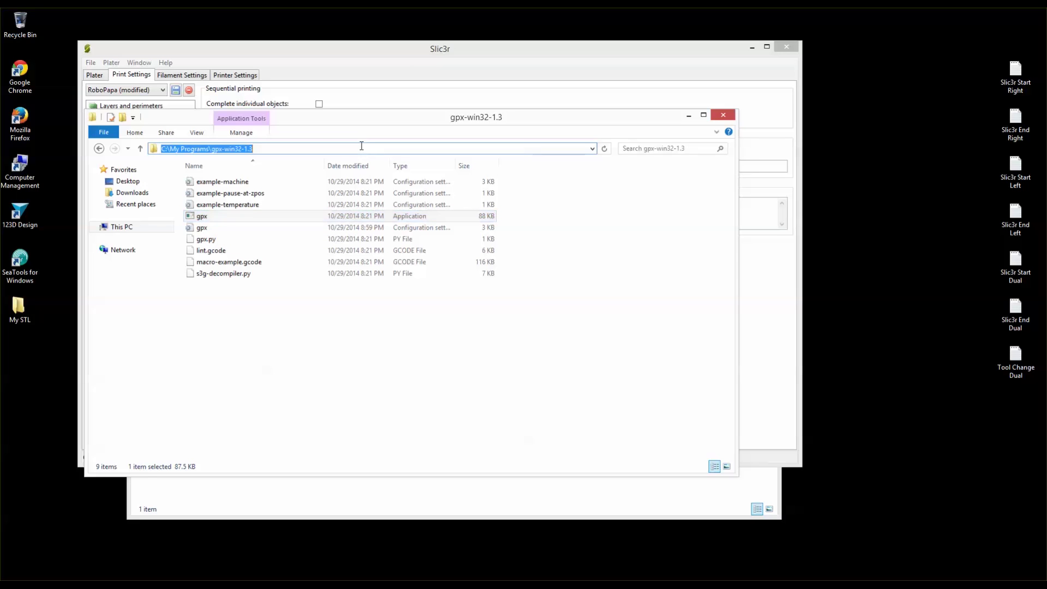
- Set the post-processing script to C:\My Programs\gpx-win32-1.3\gpx.exe and save the print settings as RoboPapa
left_click_drag(364, 119, 453, 264)
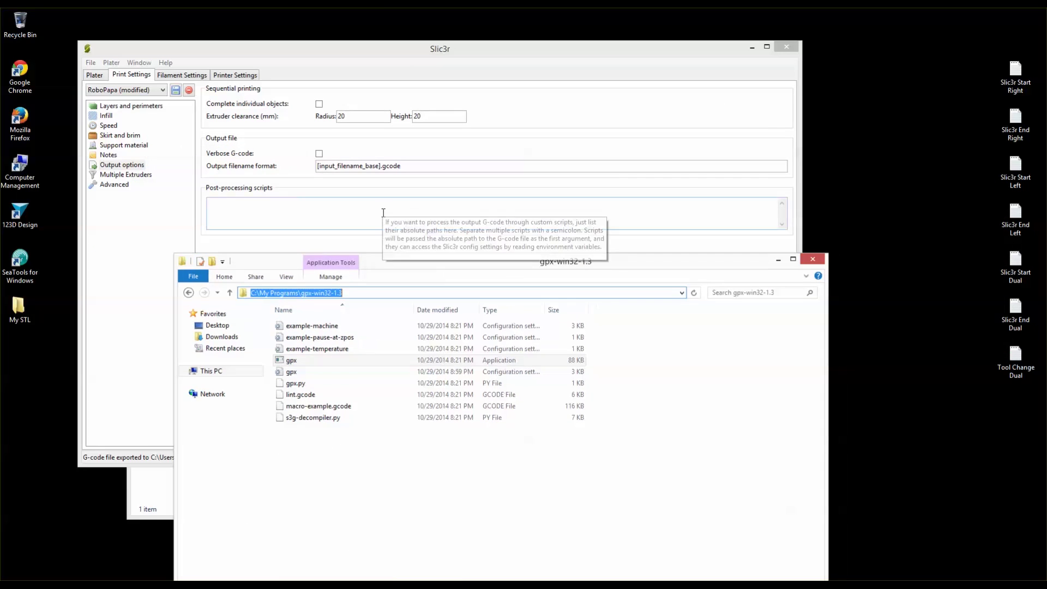
left_click(383, 212)
key("ctrl+v")
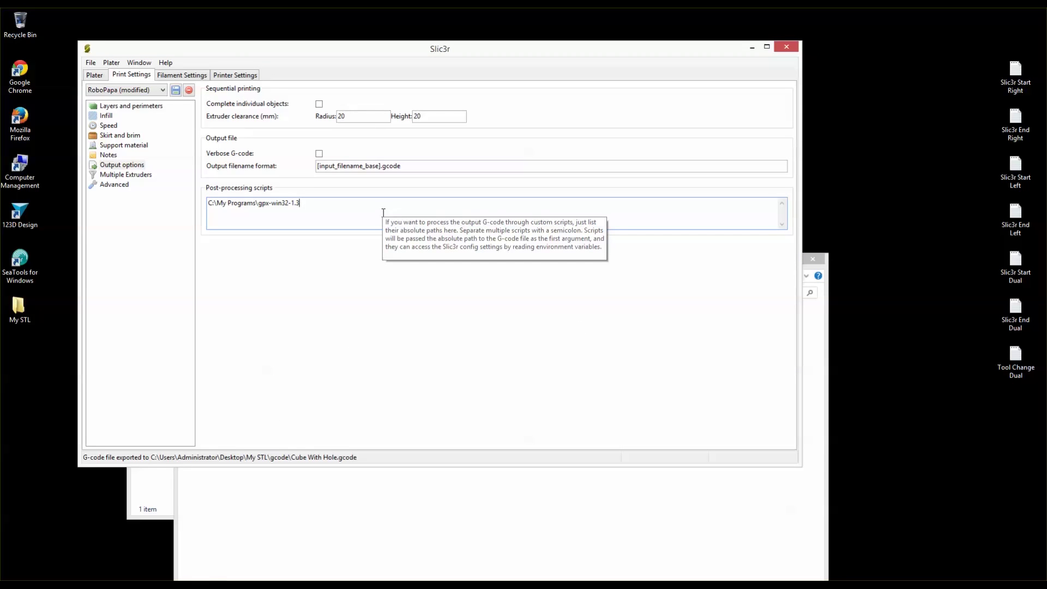
type("\\gpx.exe")
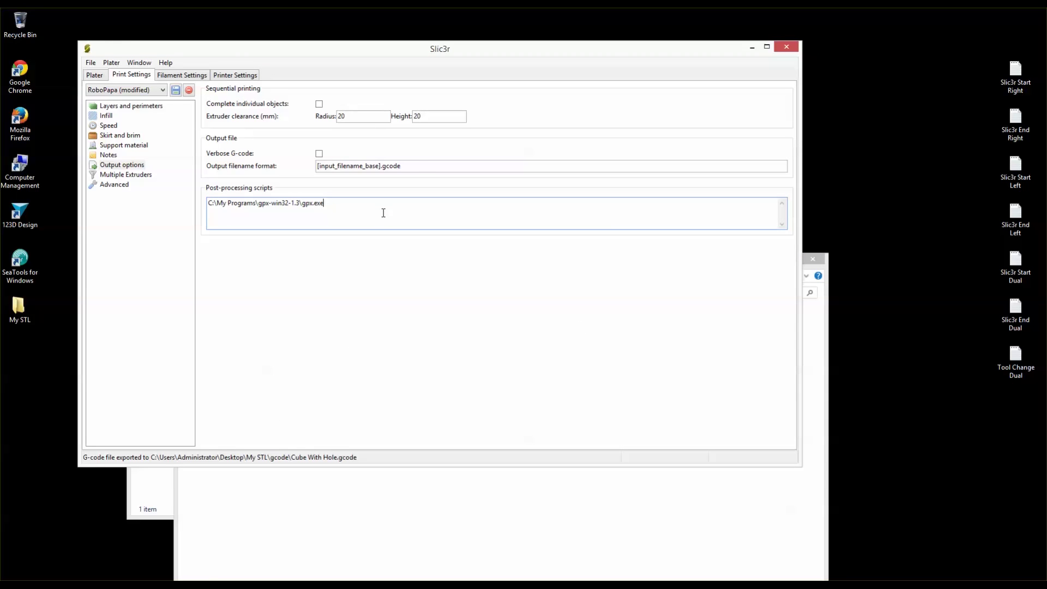
left_click(176, 90)
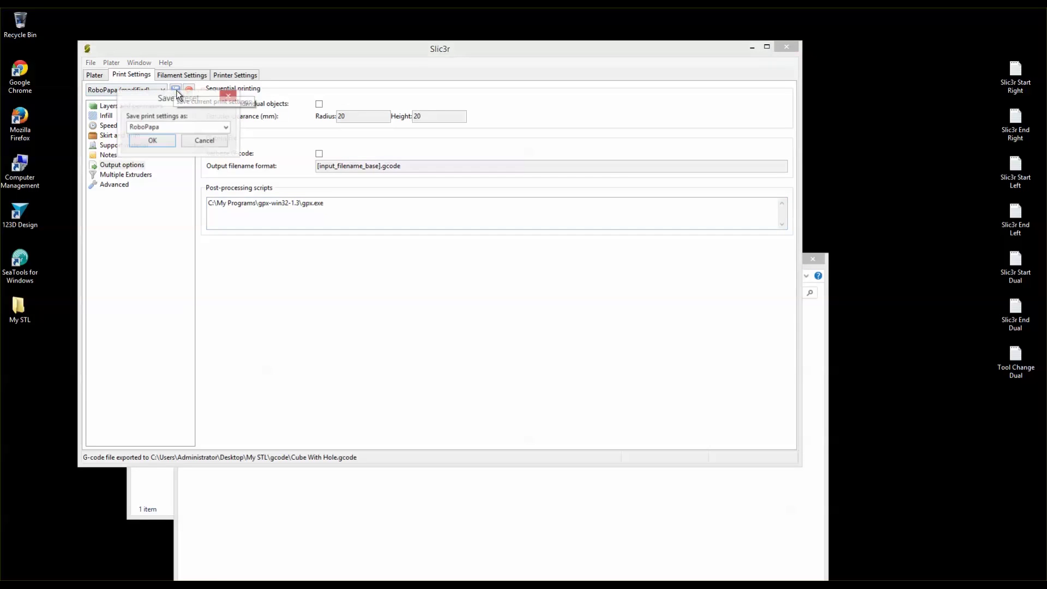
left_click(155, 141)
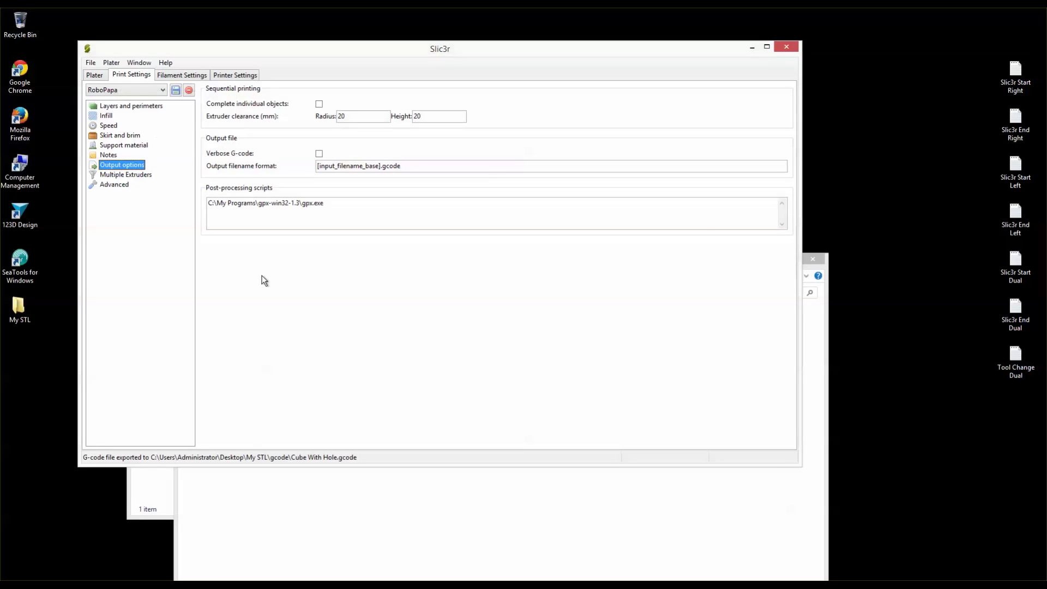
- Export the plate's G-code again as Cube With Hole in the gcode folder, replacing the existing file
left_click(94, 77)
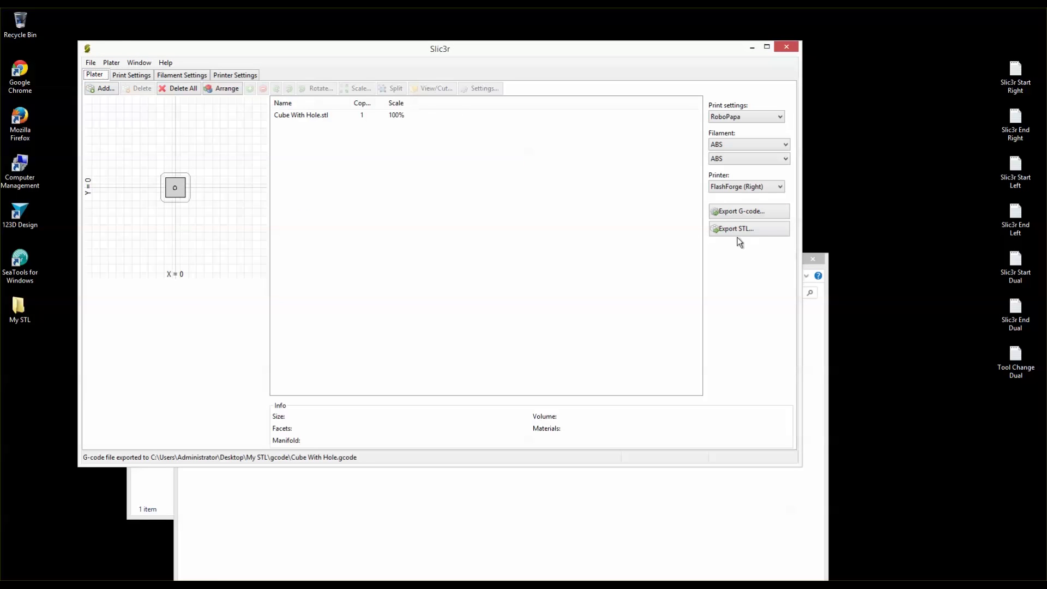
left_click(735, 217)
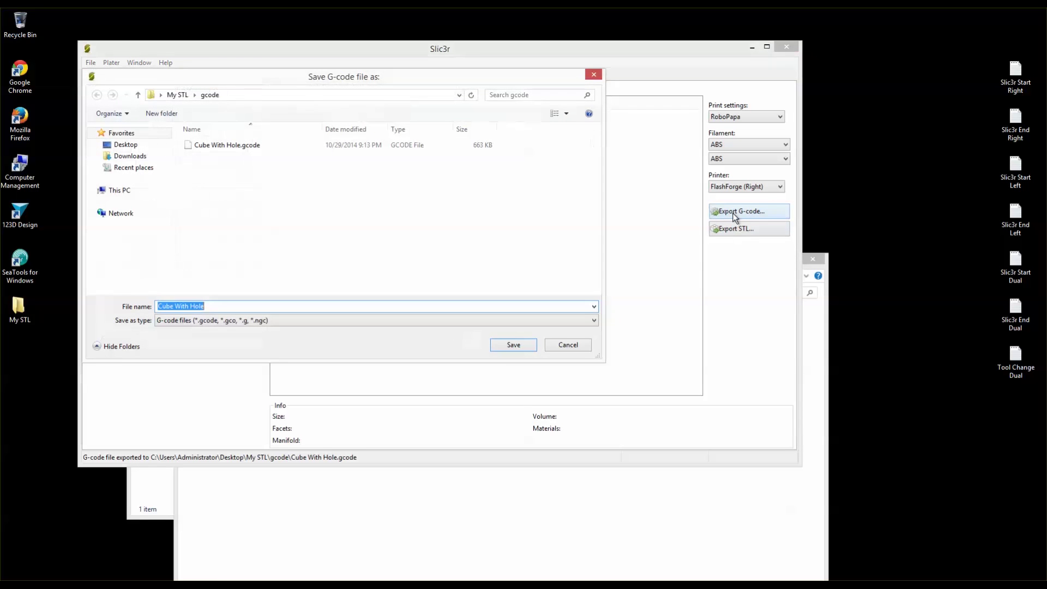
left_click(521, 349)
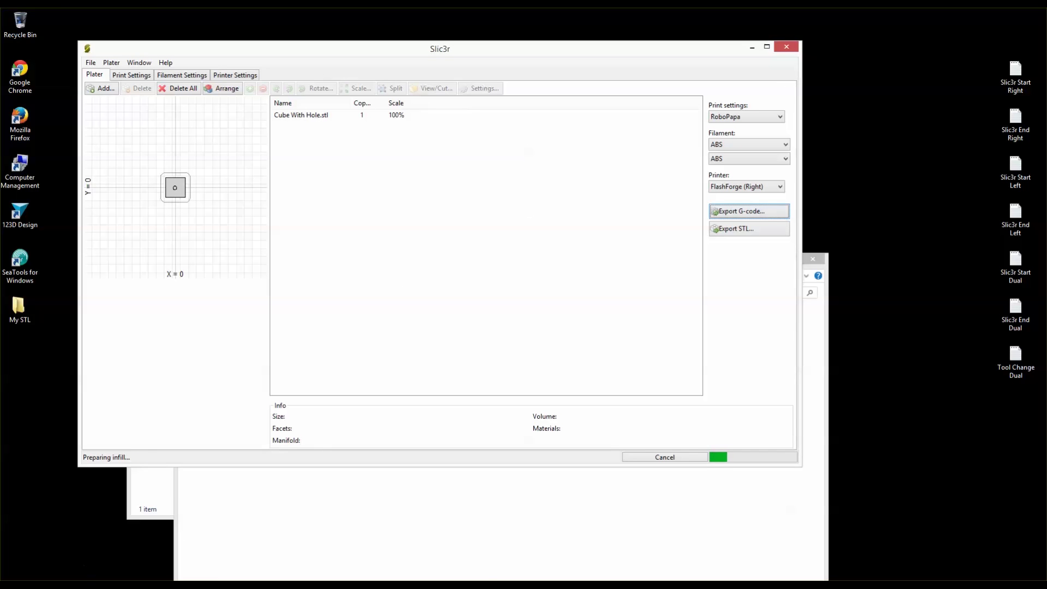
- Switch to the gcode folder in My STL and check for the converted Cube With Hole.x3g file
left_click(87, 583)
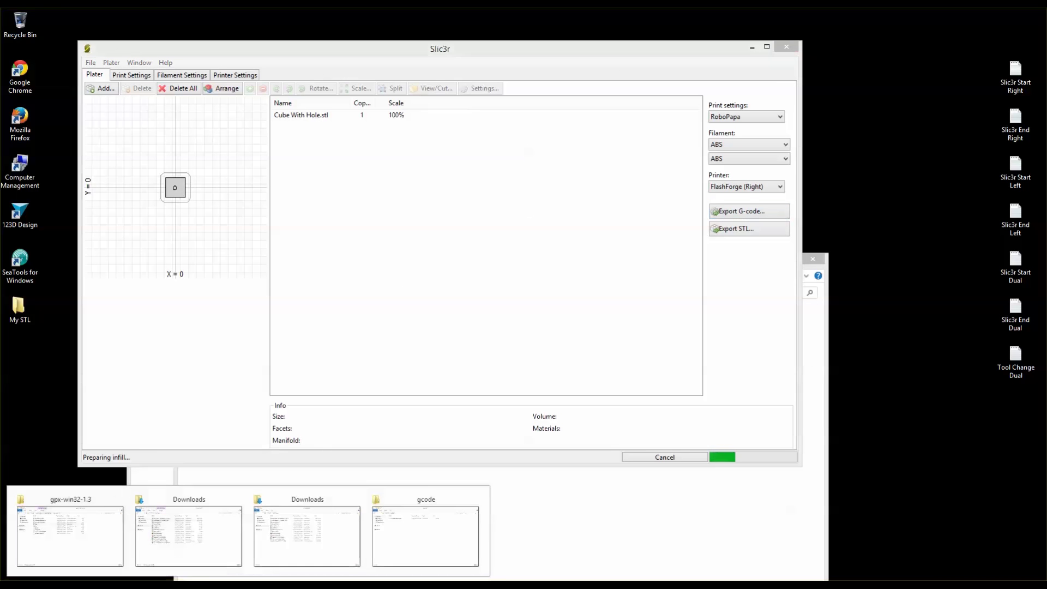
left_click(413, 547)
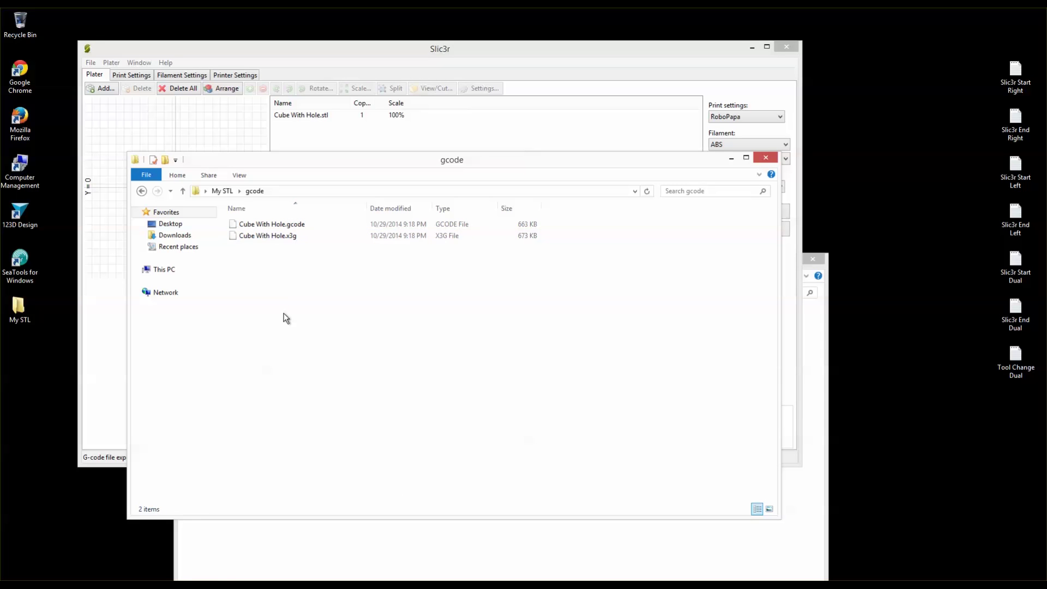
left_click_drag(270, 235, 305, 287)
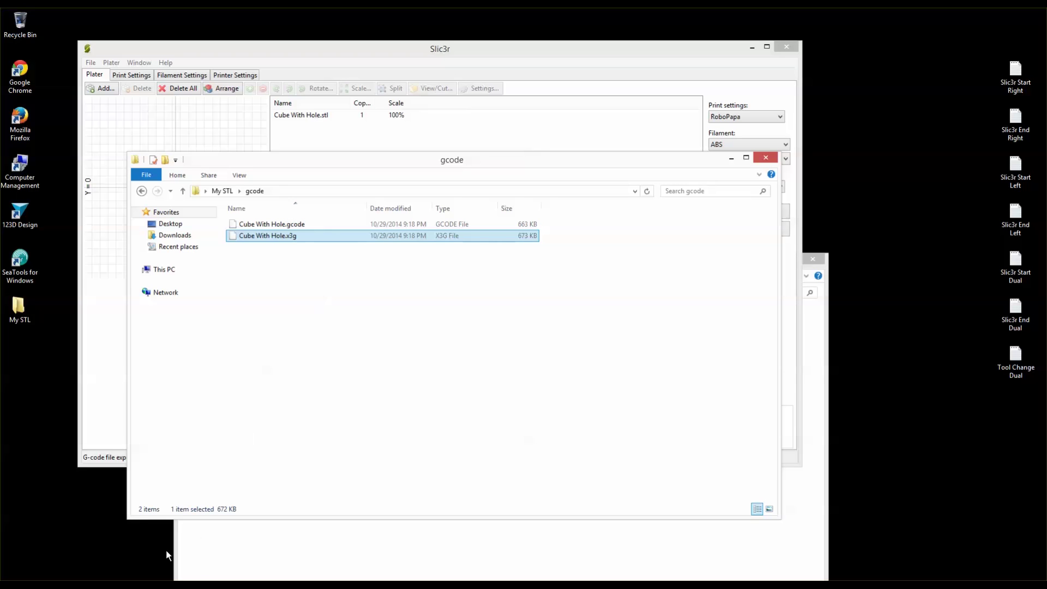
- Return to Slic3r and review the printer settings and the available FlashForge Dual, Left and Right presets
mouse_move(207, 586)
left_click(212, 534)
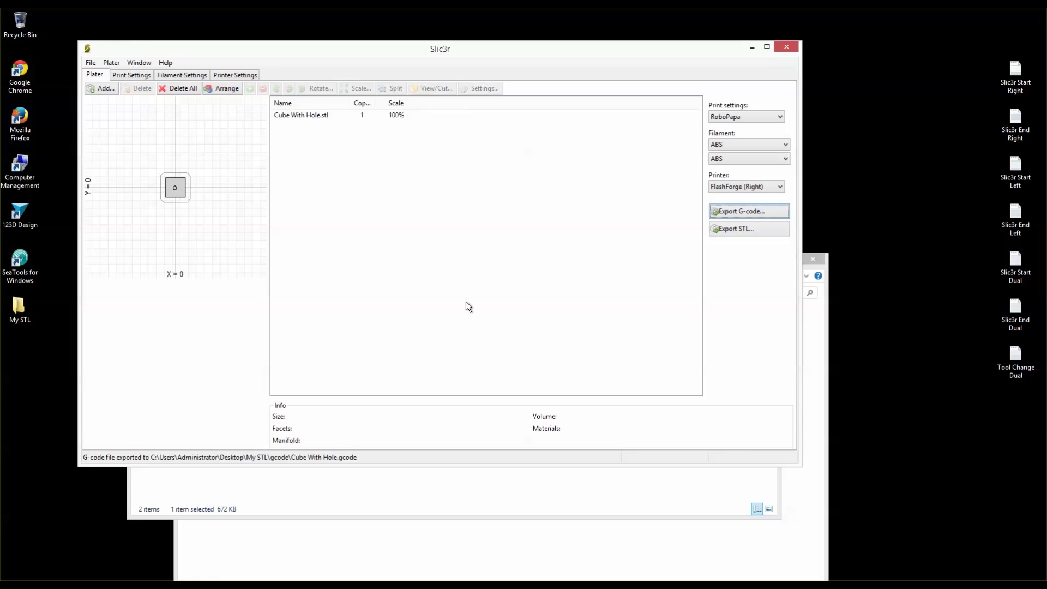
left_click(234, 76)
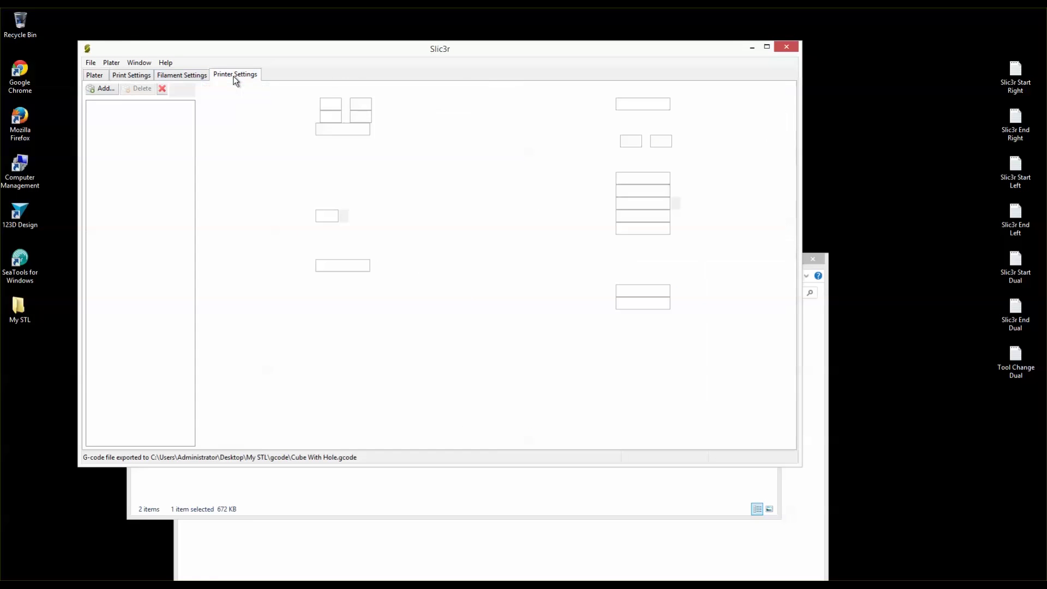
left_click(153, 90)
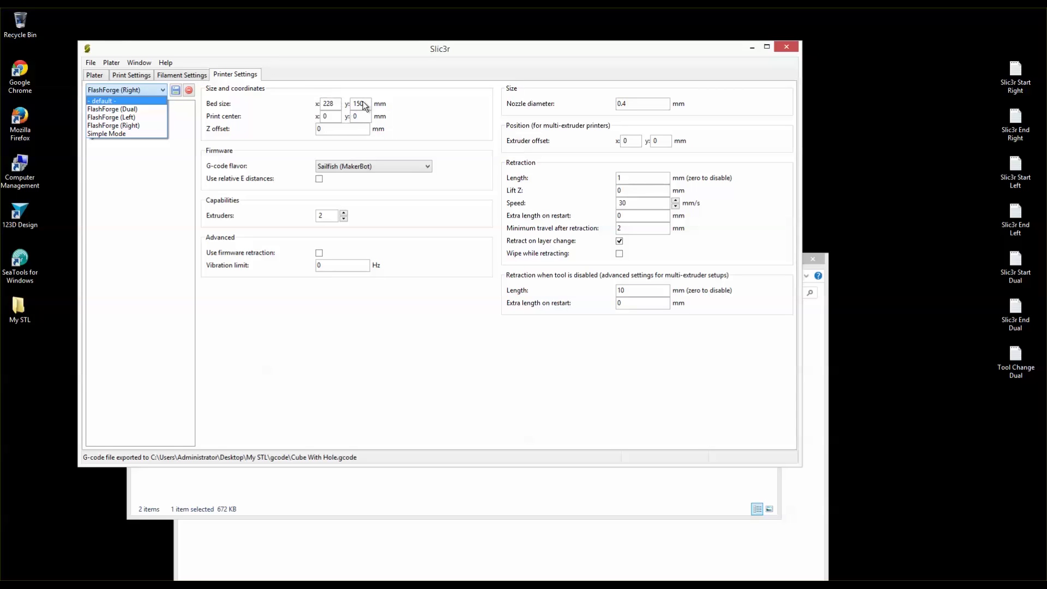
left_click(139, 177)
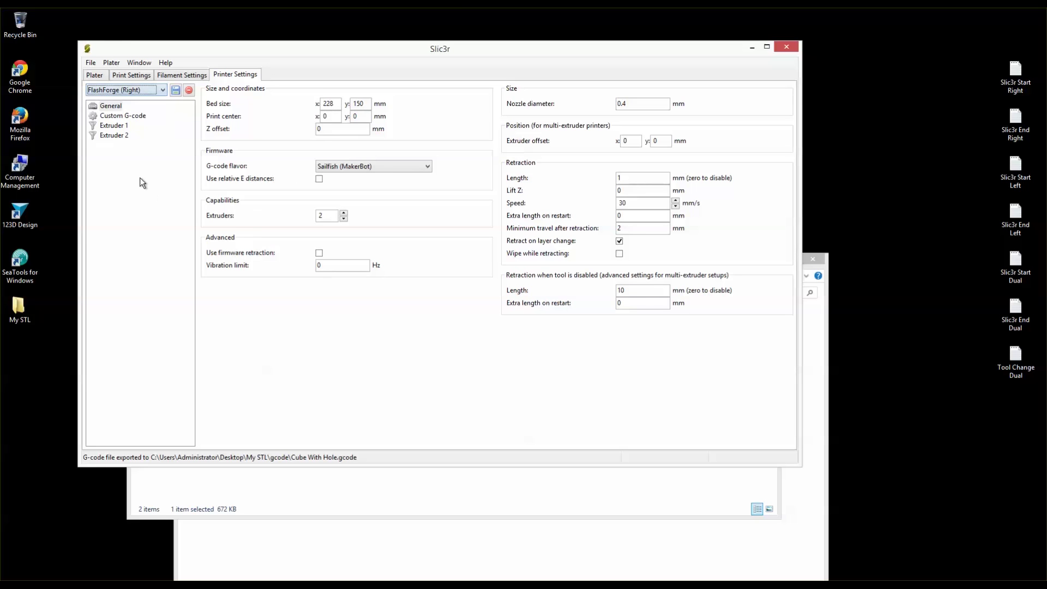
- Review the FlashForge (Right) custom G-code, the Slic3r script files on the desktop and the filament presets
left_click(121, 116)
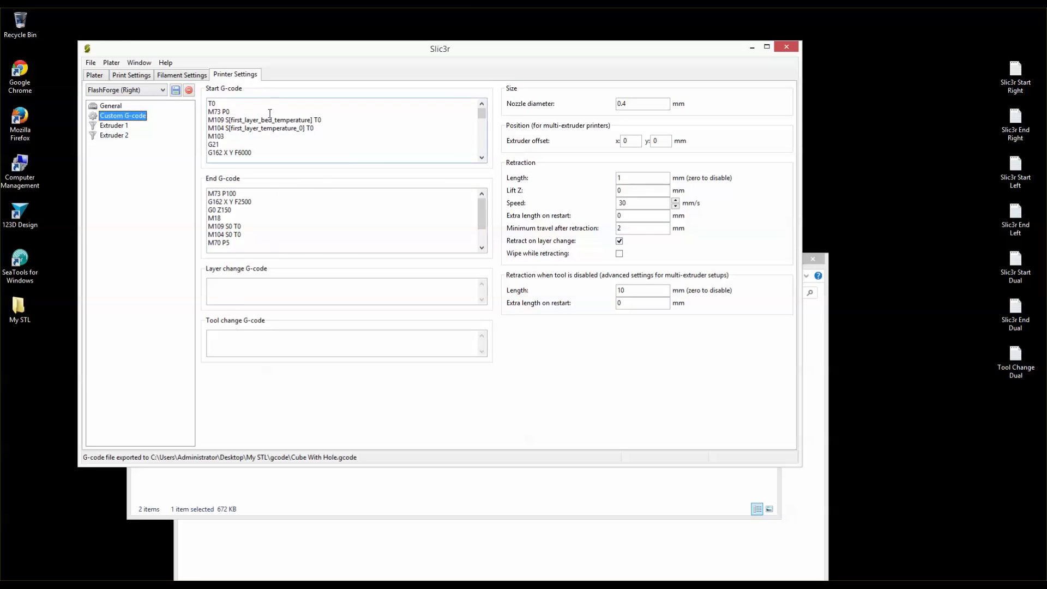
left_click_drag(993, 48, 1025, 392)
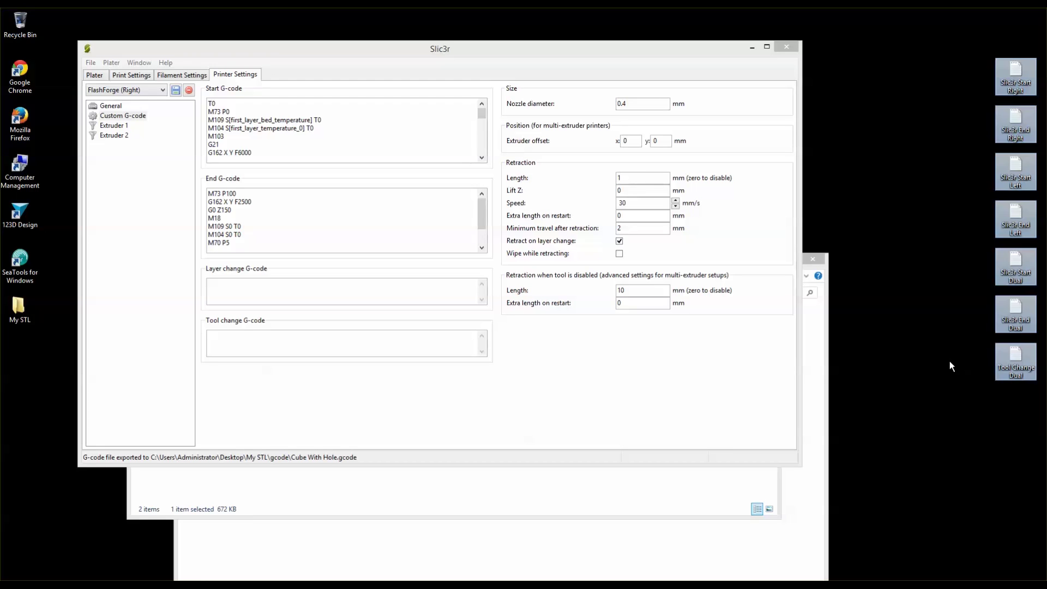
left_click(179, 73)
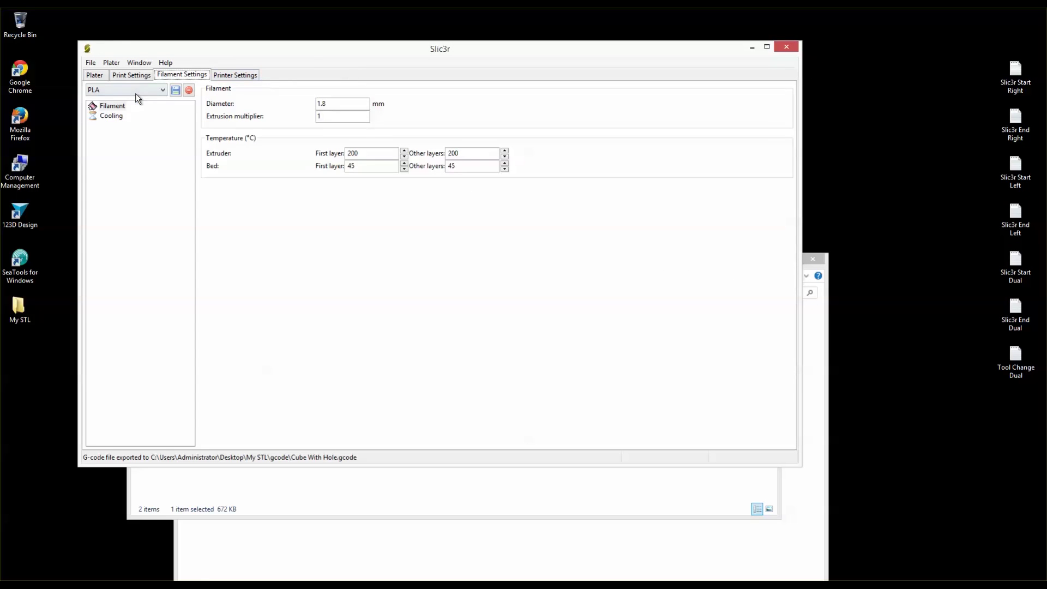
left_click(136, 93)
- Review the print settings for layers, infill and output options, and highlight the post-processing script path
left_click(132, 77)
left_click(132, 76)
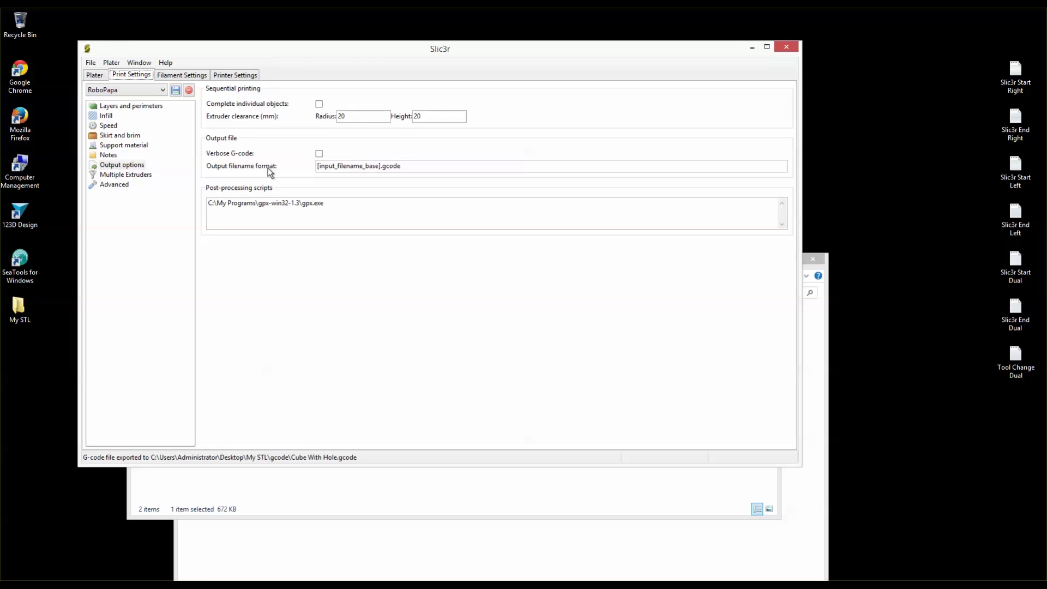
left_click(108, 107)
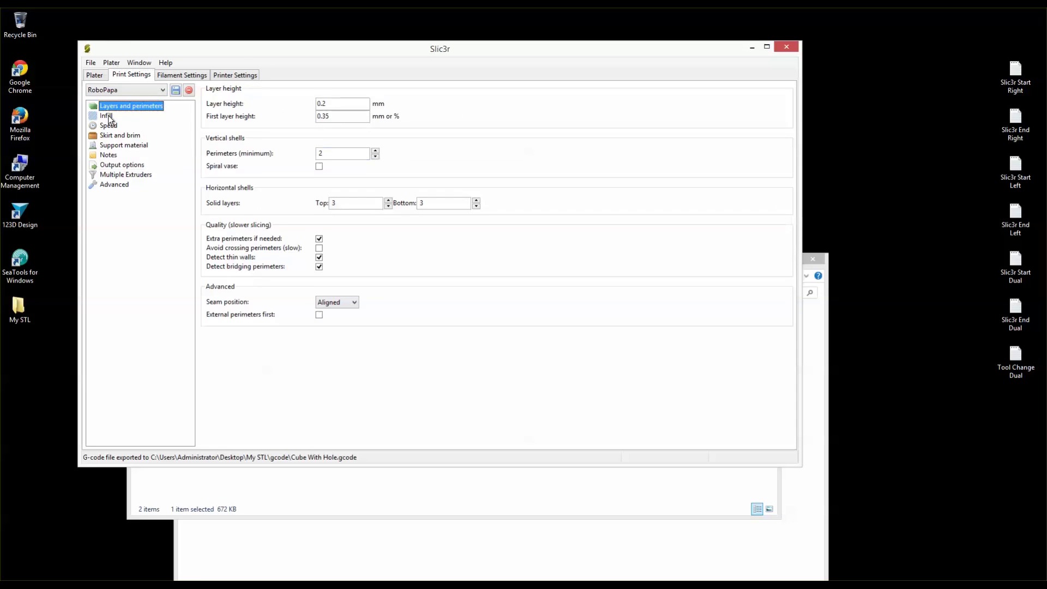
left_click(108, 116)
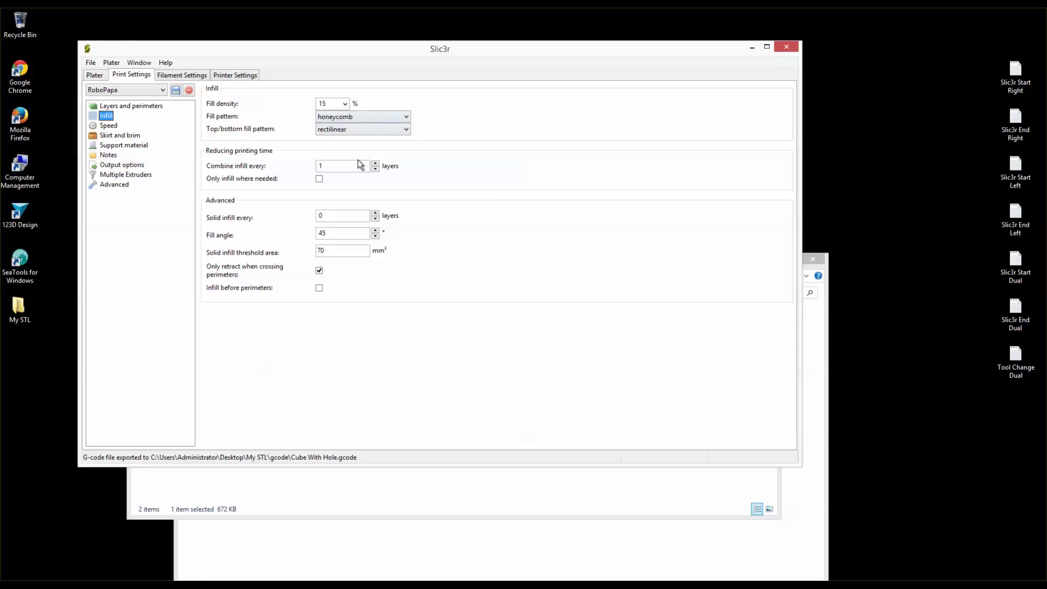
left_click(114, 164)
left_click_drag(324, 202, 302, 201)
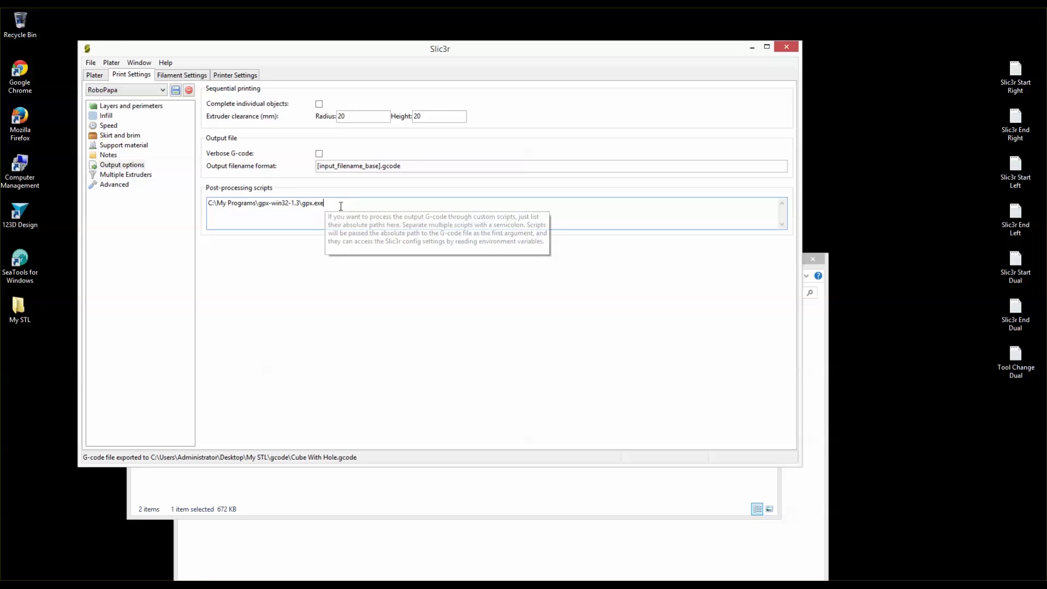
left_click_drag(323, 203, 207, 208)
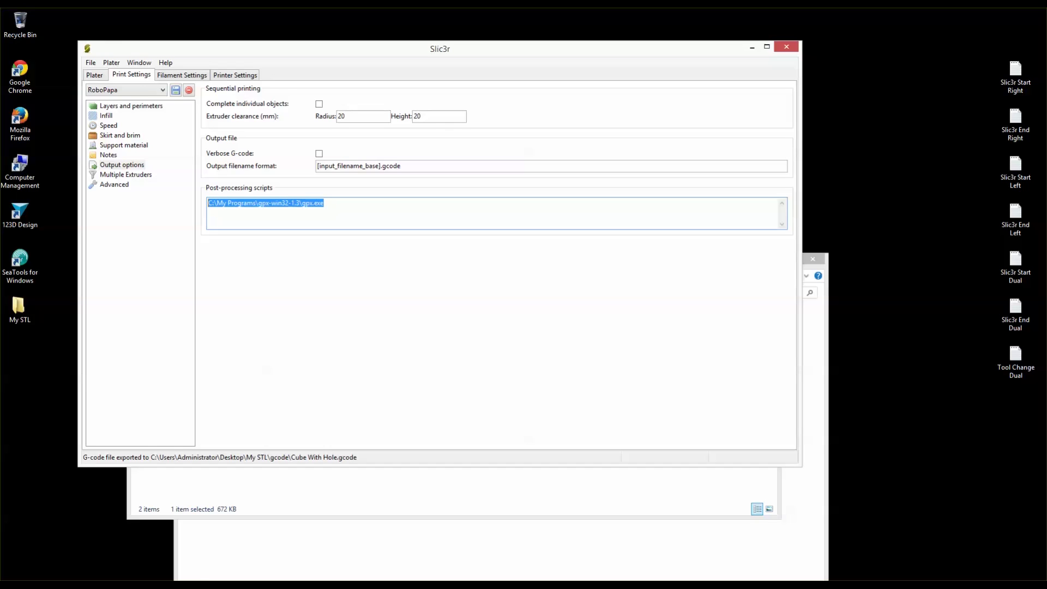
- Switch to the gpx-win32-1.3 folder in File Explorer and go up to its parent folder, My Programs
left_click(249, 585)
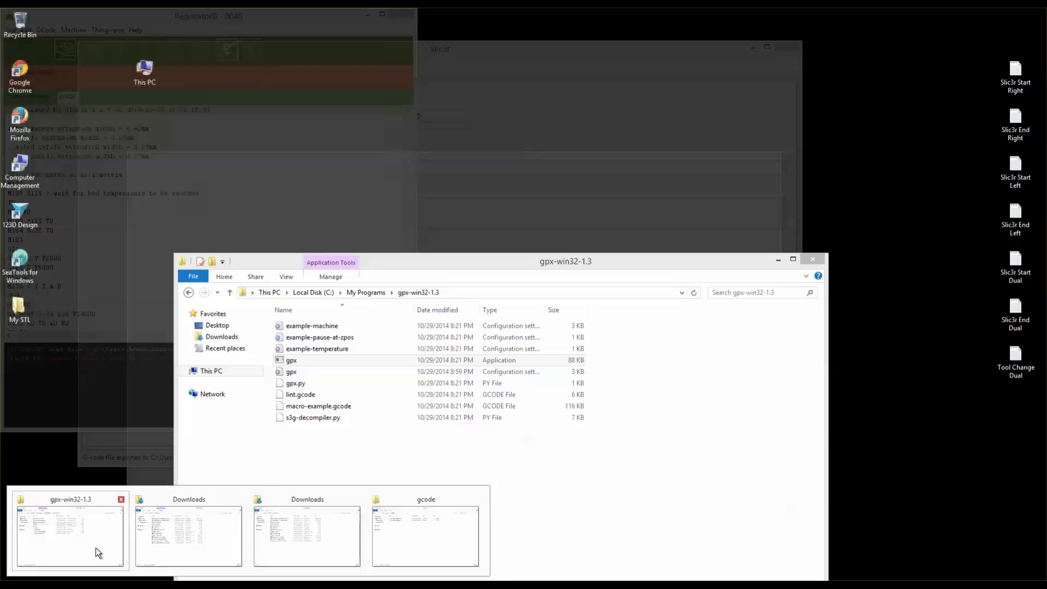
left_click(96, 547)
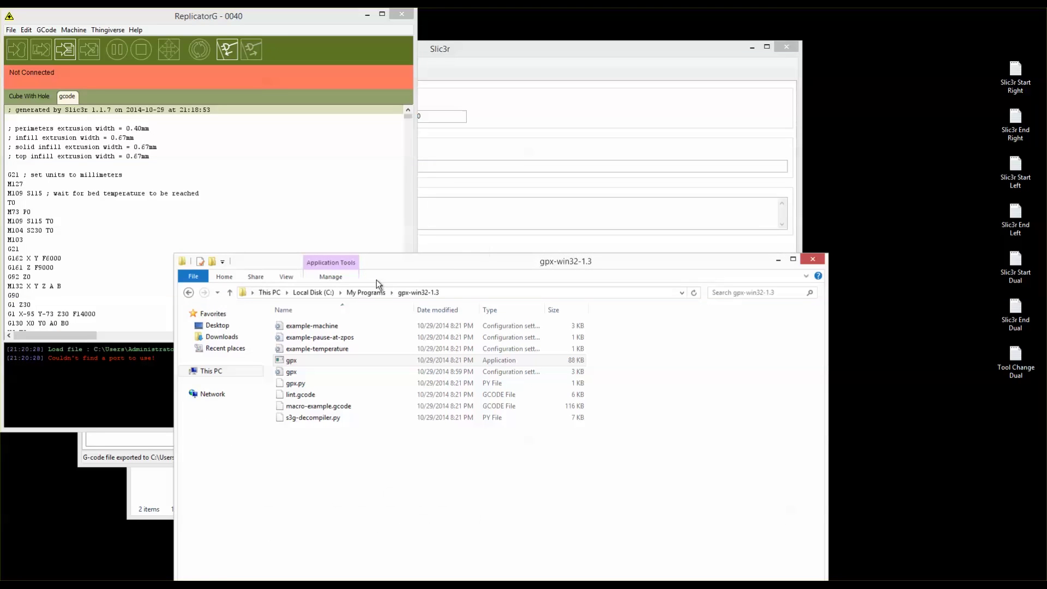
left_click(355, 292)
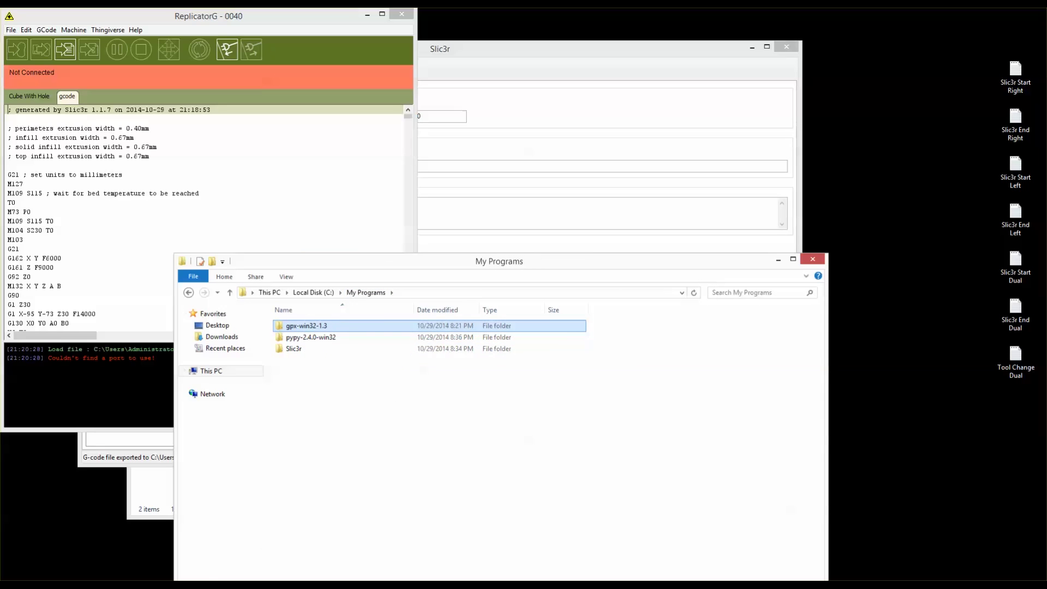
- Switch to 123D Design and examine the whole cube and its hole from above and at an angle
mouse_move(259, 584)
left_click(259, 537)
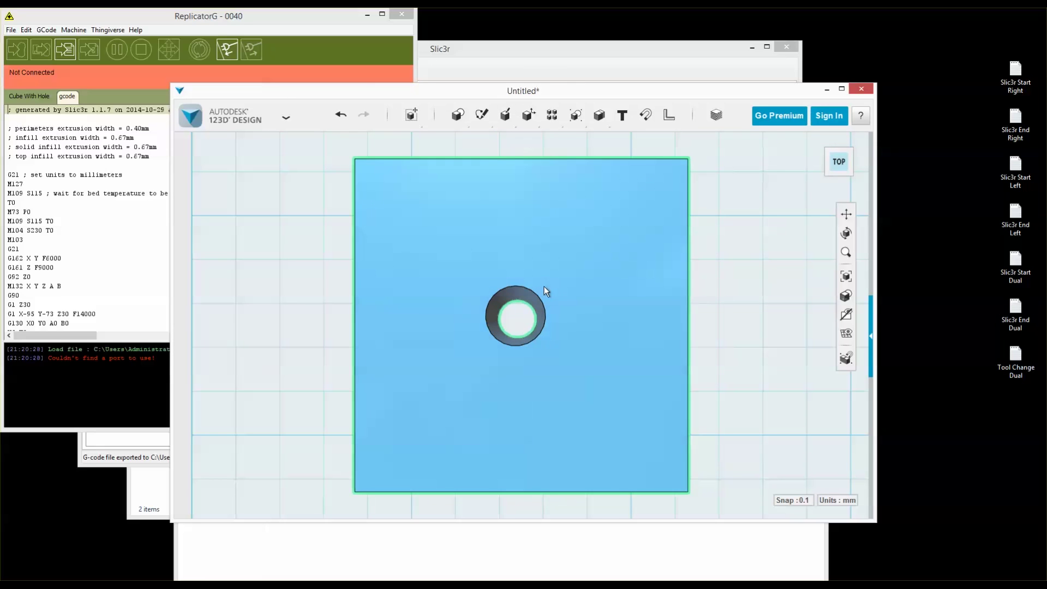
scroll(545, 296, "down", 3)
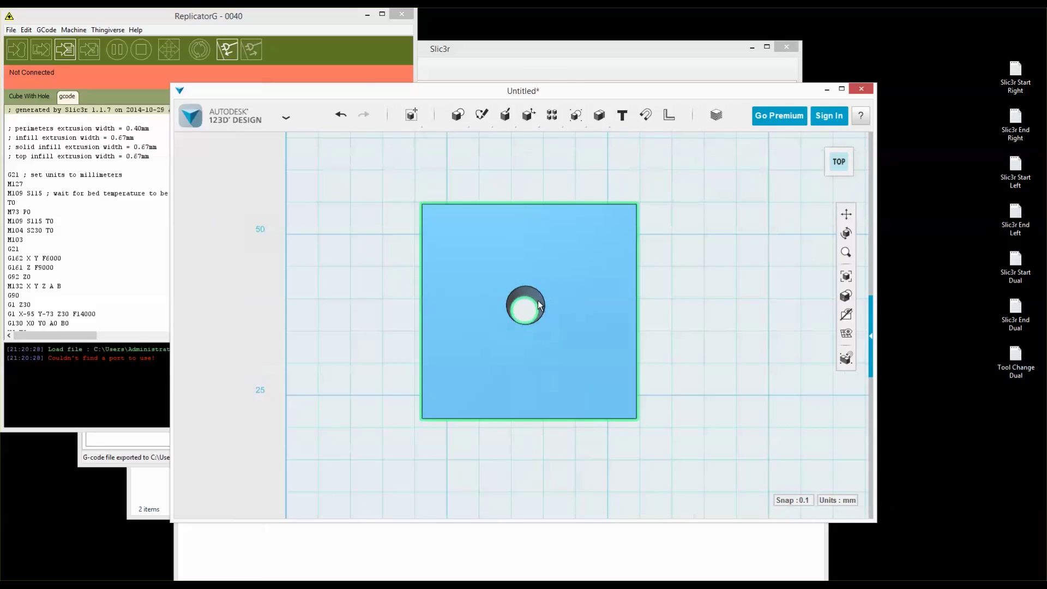
scroll(541, 322, "down", 4)
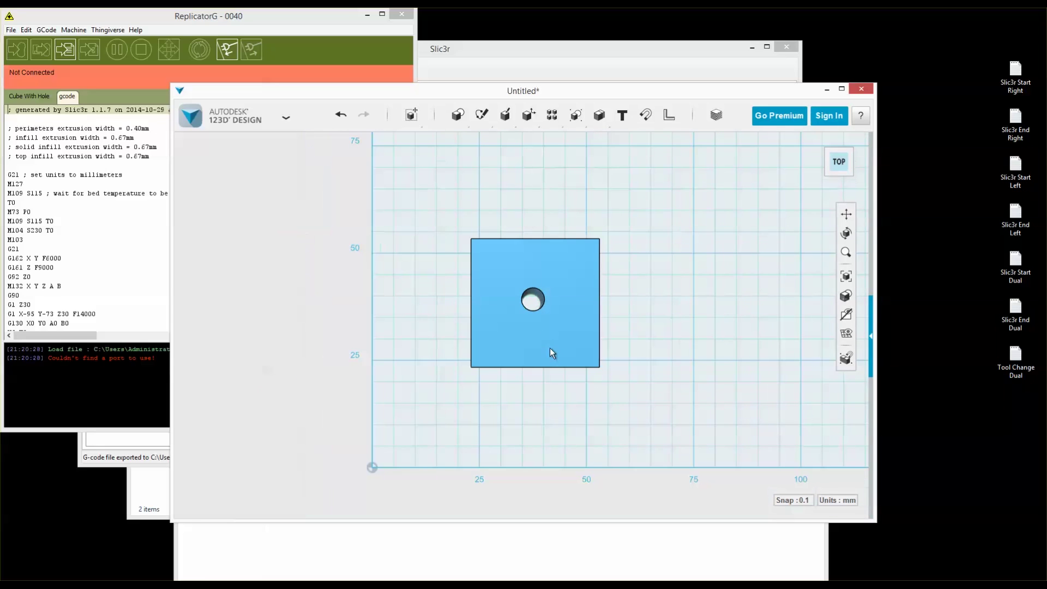
scroll(594, 341, "down", 2)
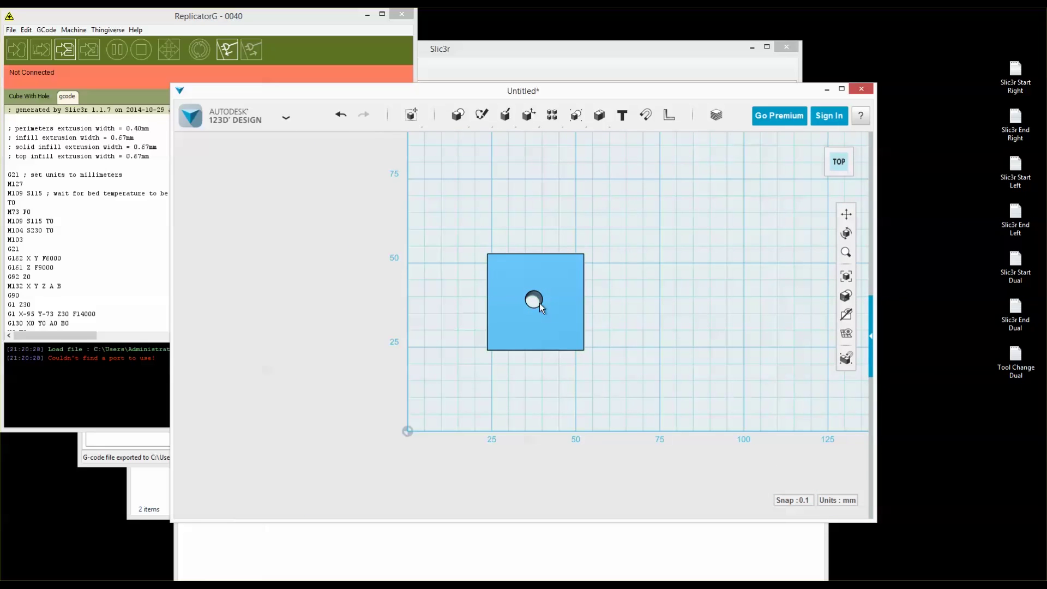
right_click_drag(539, 266, 542, 297)
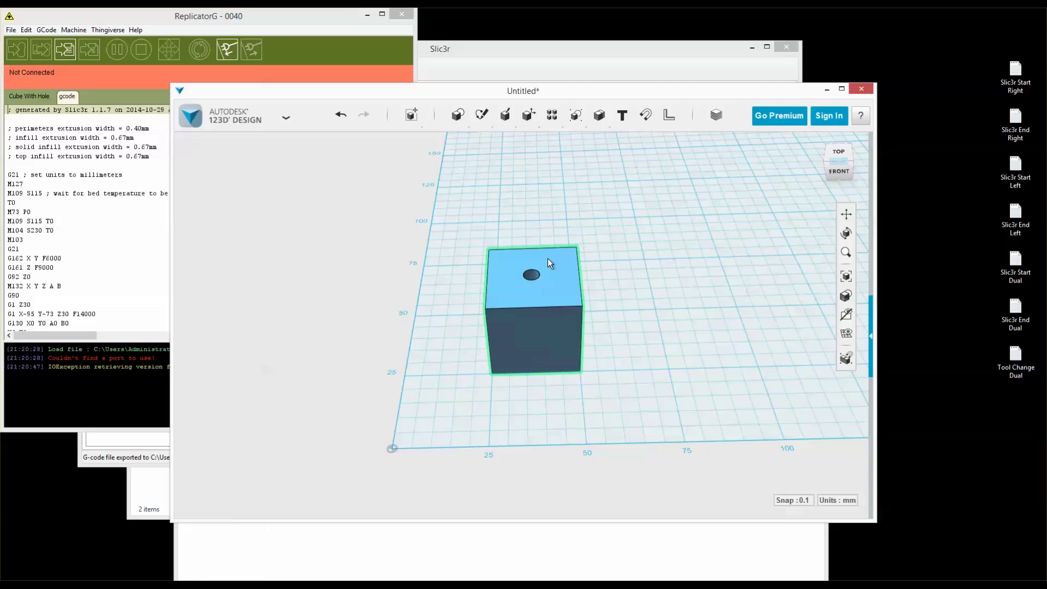
right_click_drag(547, 263, 546, 262)
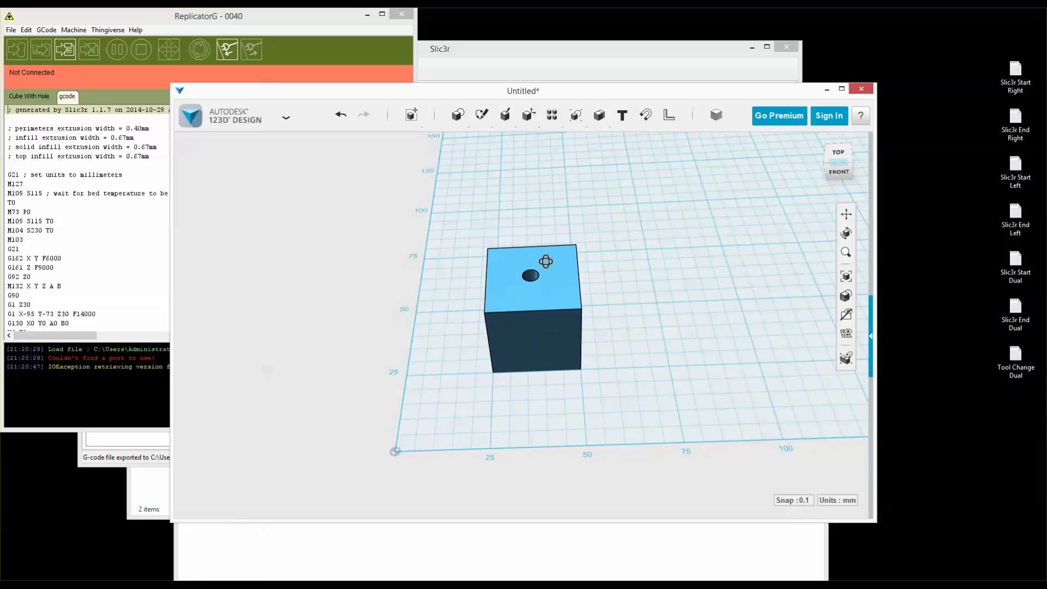